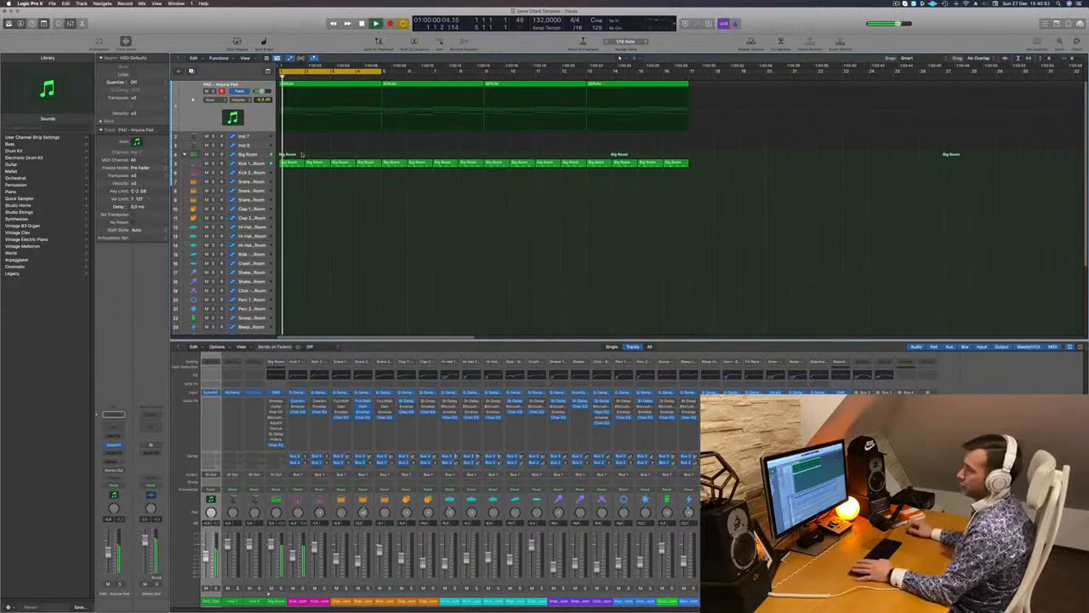
Step: Copy the first Kick 1 region onto the Snare 1 track and keep only its notes on beats 2 and 4
scroll(298, 151, up, 5)
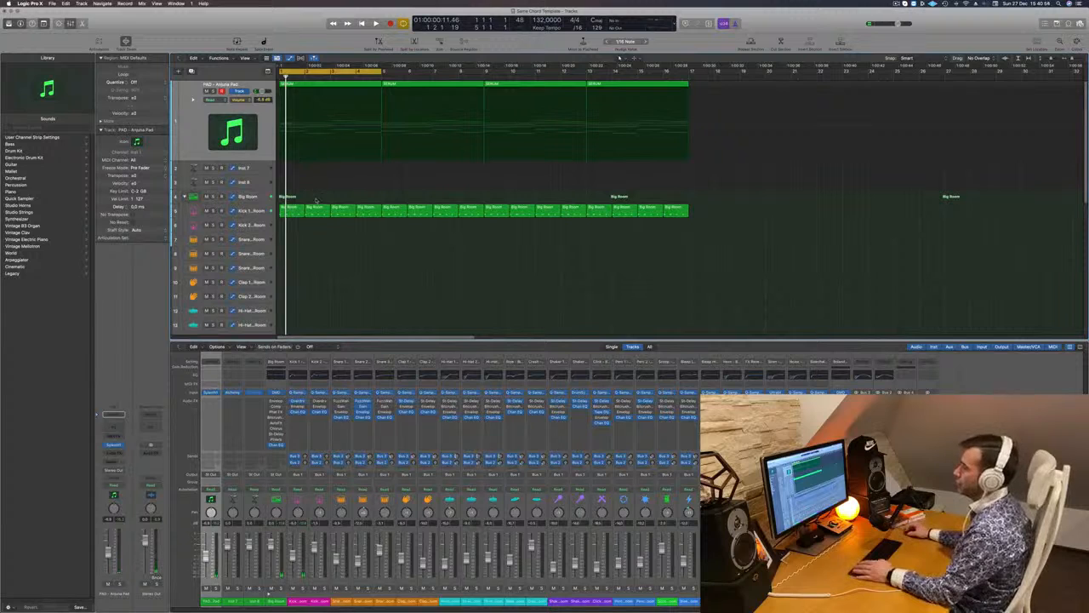
drag(291, 210, 317, 238)
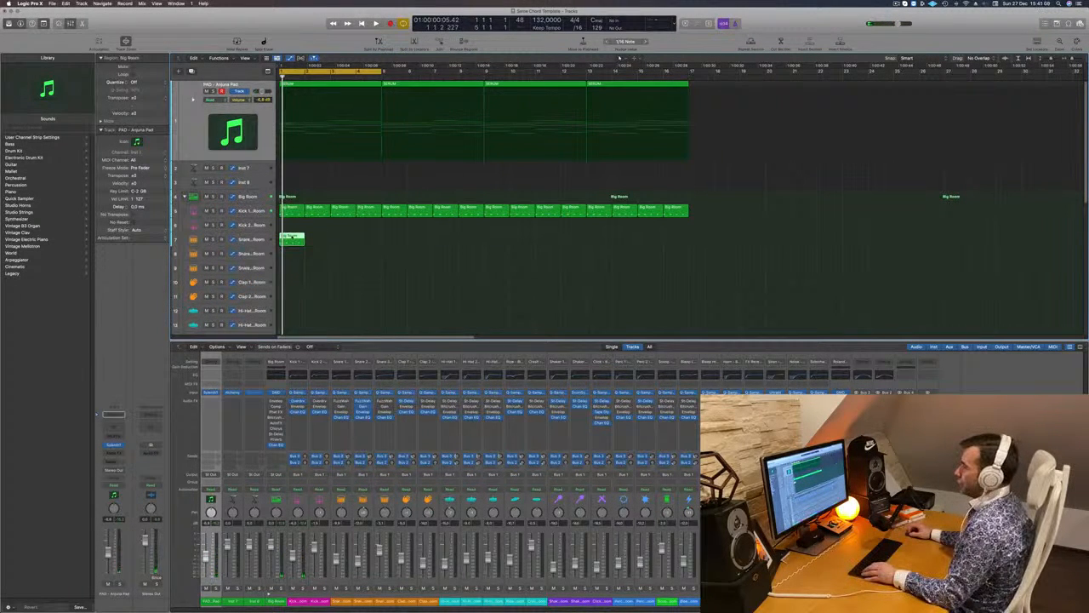
key(p)
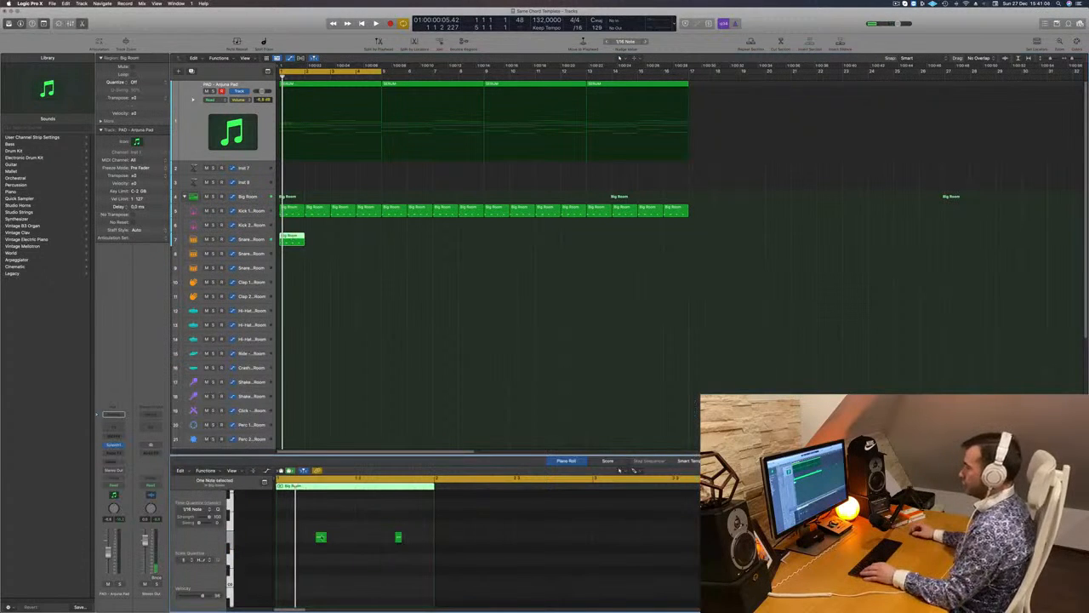
key(space)
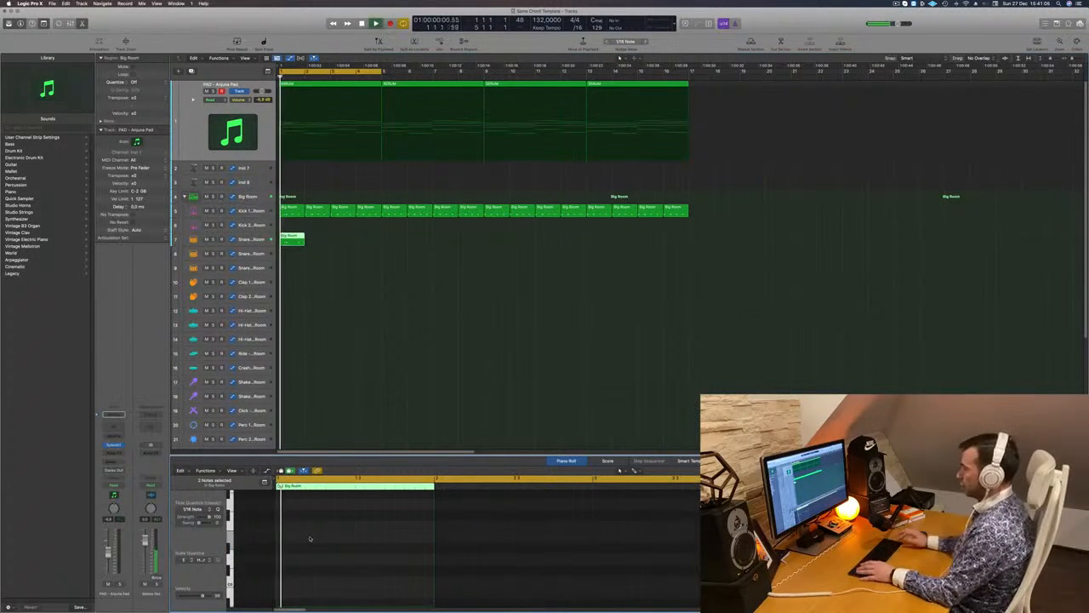
key(space)
Step: Duplicate the Snare 1 region repeatedly so the pattern fills the track through bar 16
drag(299, 237, 436, 240)
drag(301, 240, 507, 244)
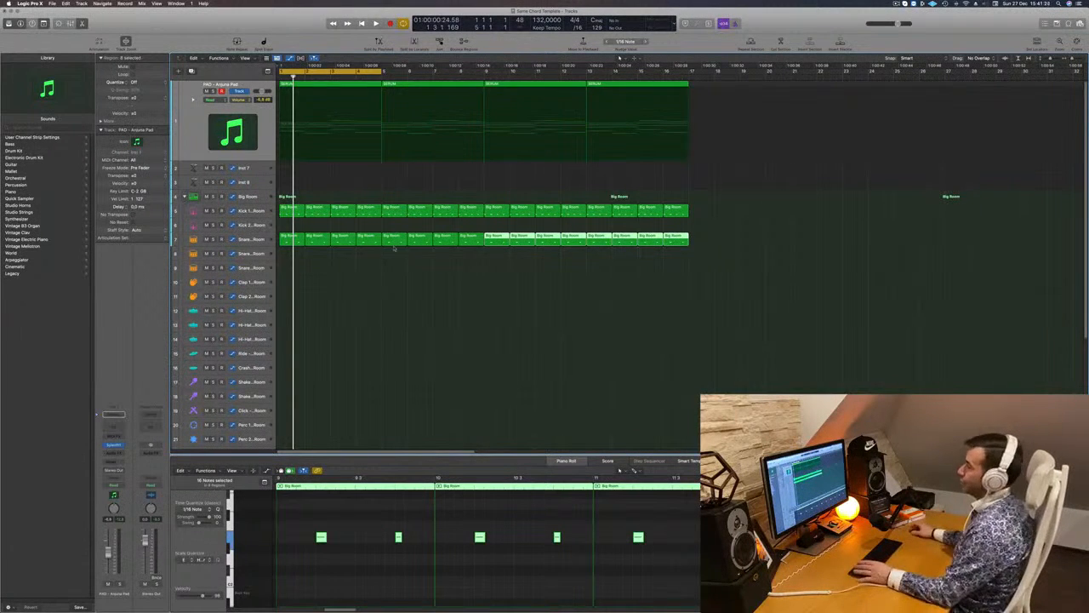
click(399, 289)
key(space)
Step: Copy the first Kick 1 region onto the Hi-Hat 1 track and shift its four notes onto the off-beats
click(296, 213)
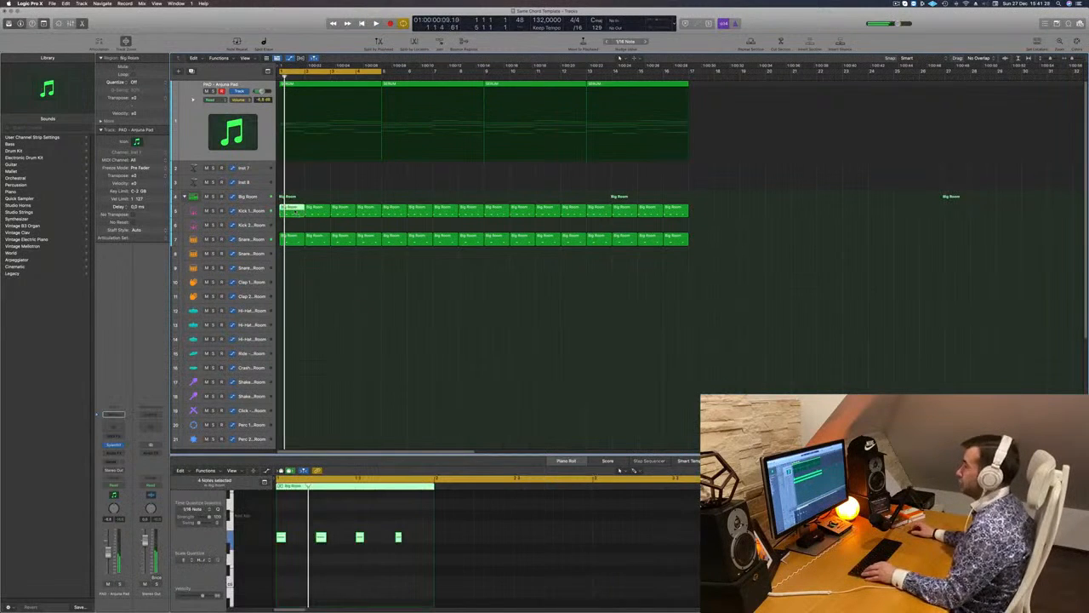
drag(293, 210, 291, 312)
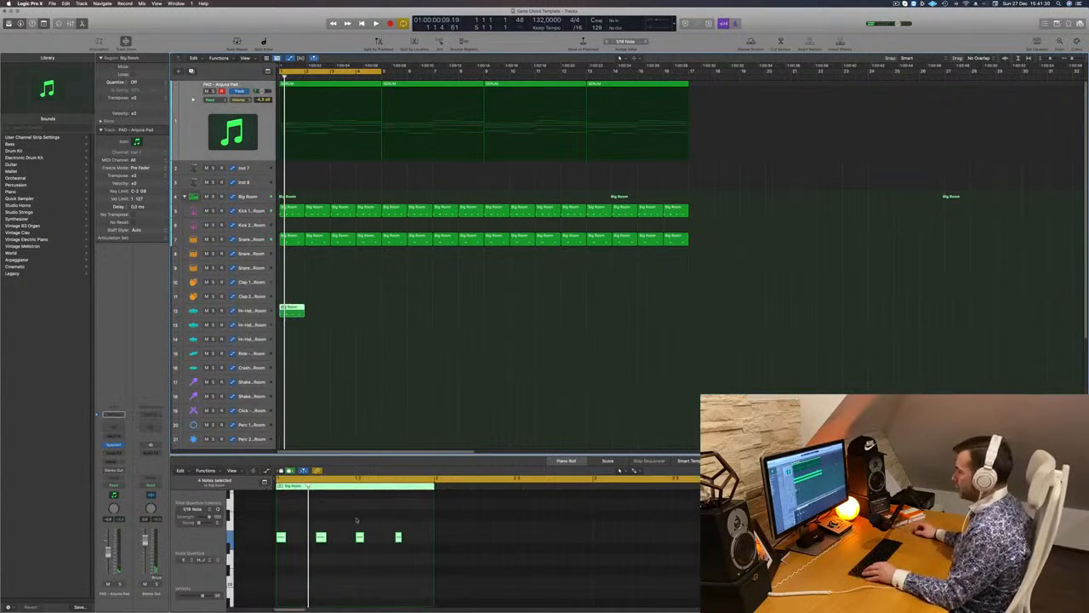
drag(409, 525, 266, 545)
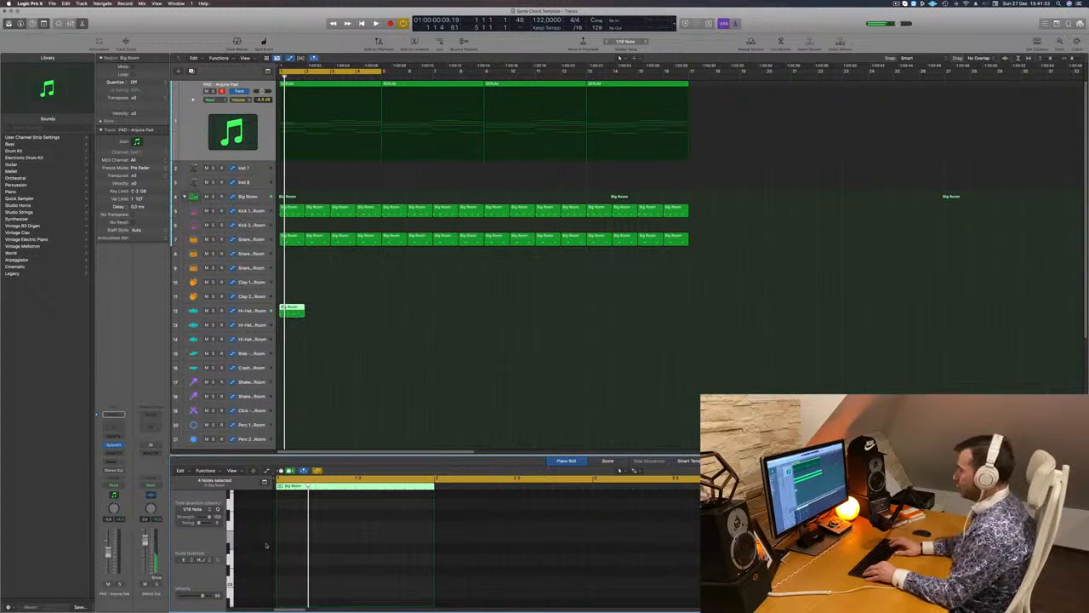
key(space)
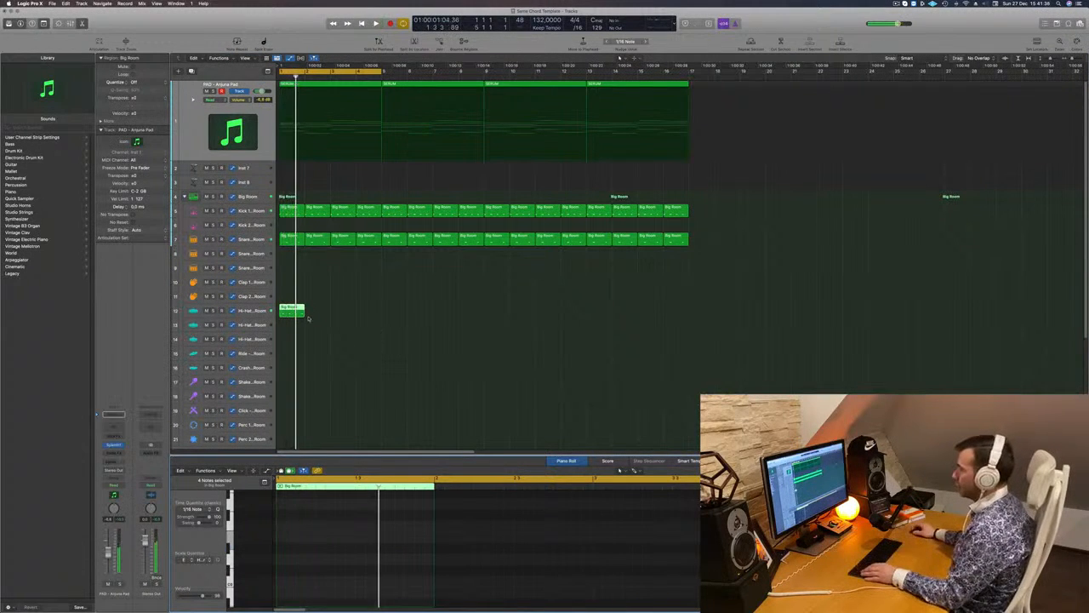
Step: Place the off-beat region on the Hi-Hat 2 track and duplicate it through bar 16
drag(292, 310, 416, 330)
shift+click(299, 326)
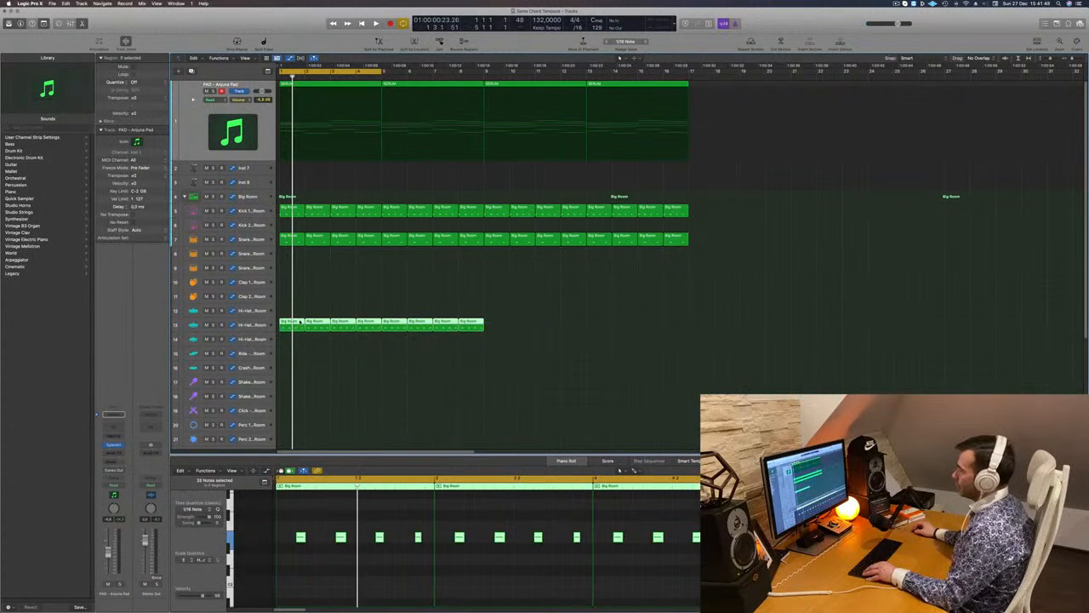
drag(301, 327, 512, 330)
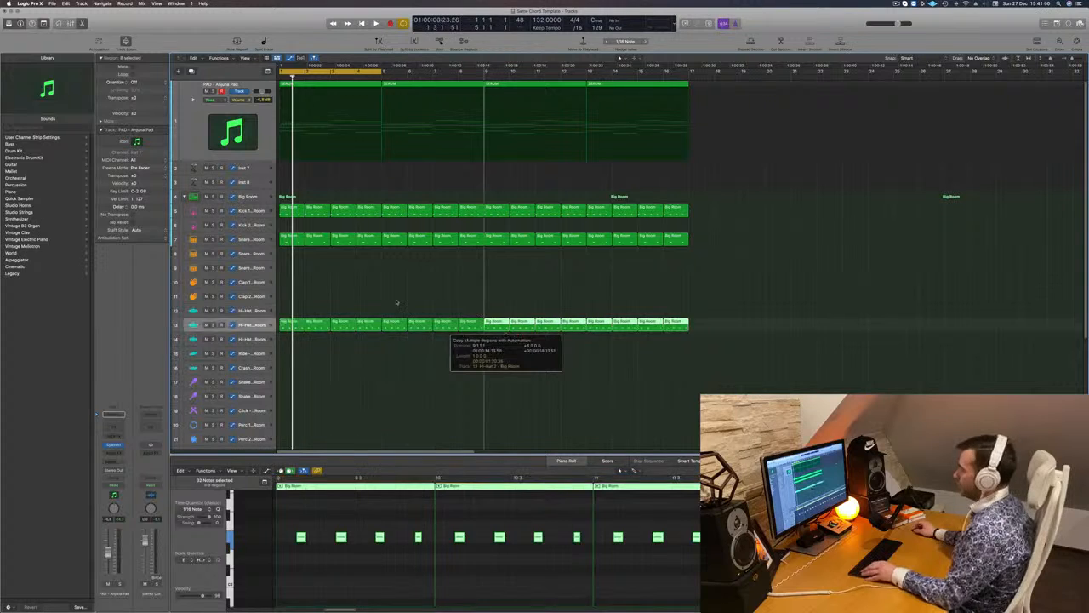
click(398, 302)
key(Return)
key(space)
Step: Select the Hi-Hat 2 track and listen to the drum pattern from the start of the cycle
click(243, 324)
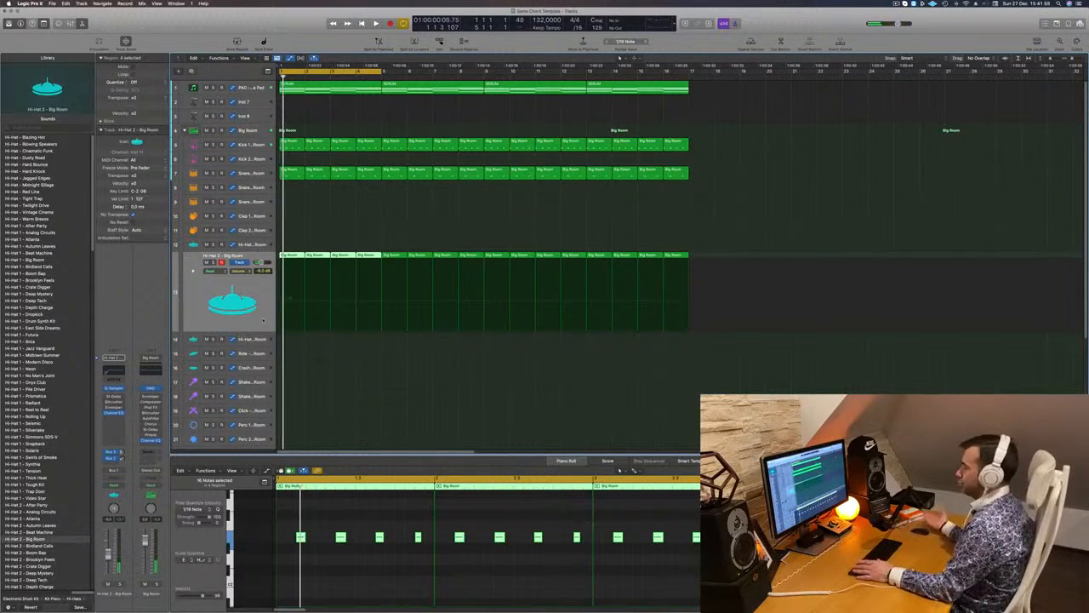
key(space)
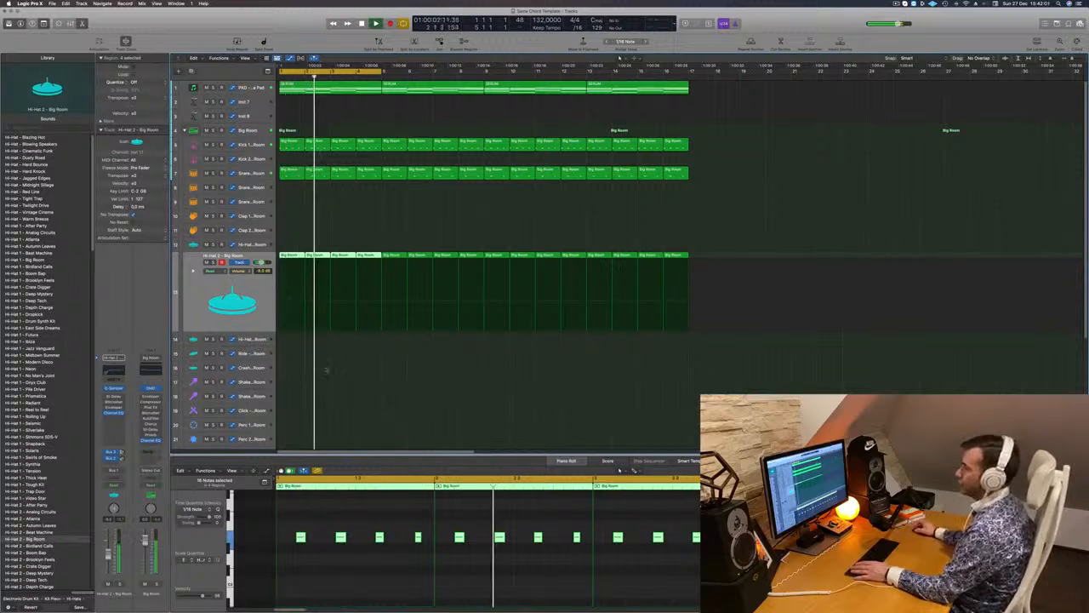
scroll(320, 381, down, 5)
scroll(320, 381, down, 2)
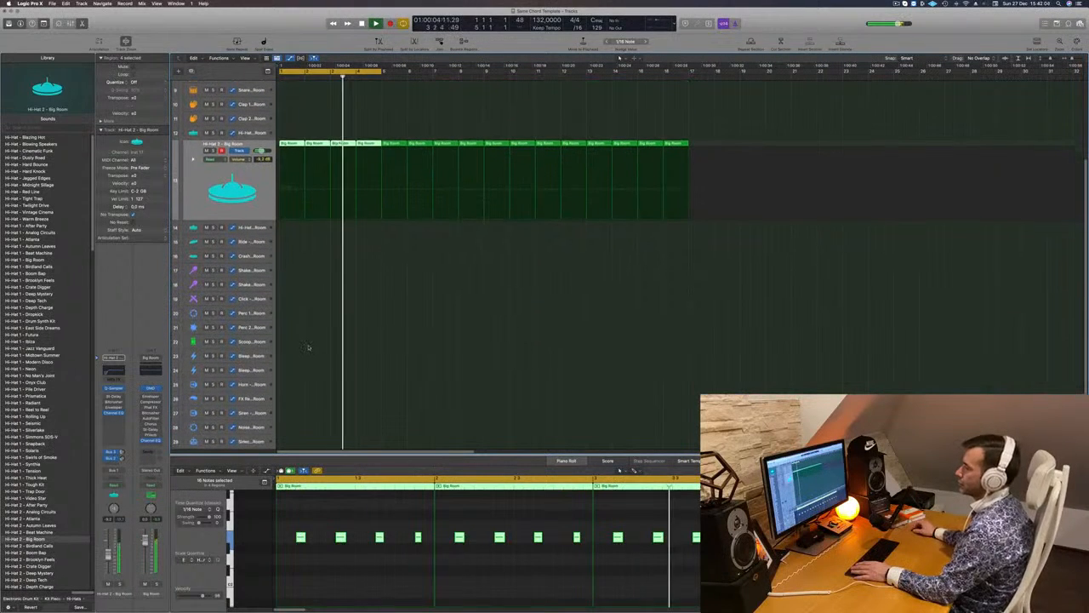
scroll(289, 142, down, 1)
key(space)
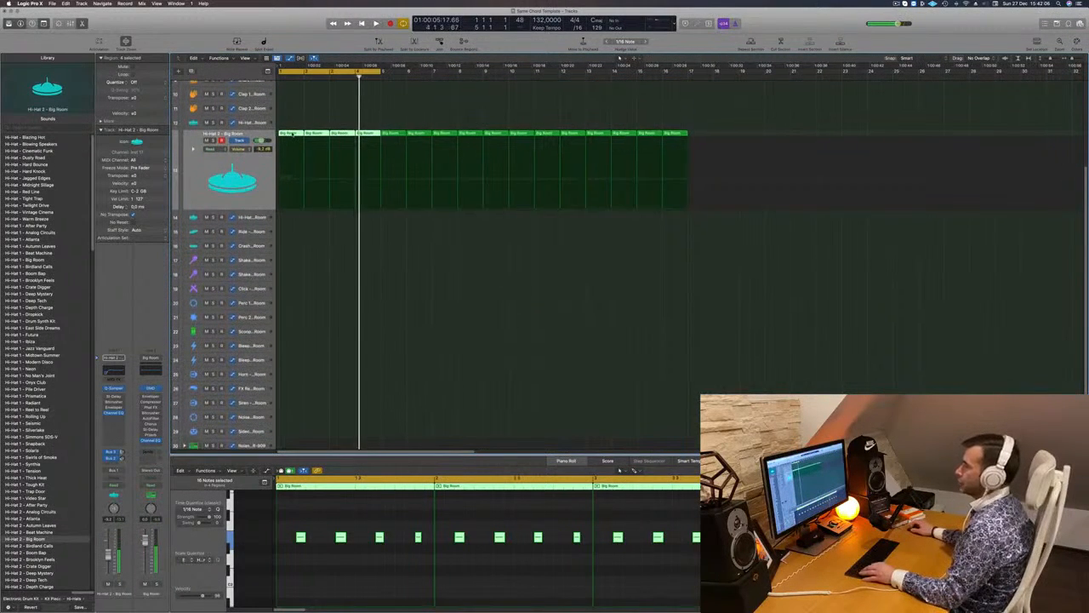
Step: Copy the first four Hi-Hat 2 regions onto the Scoop track, reduce the first to one note on the last off-beat, and delete the surplus copies
drag(292, 163, 289, 331)
drag(289, 535, 393, 545)
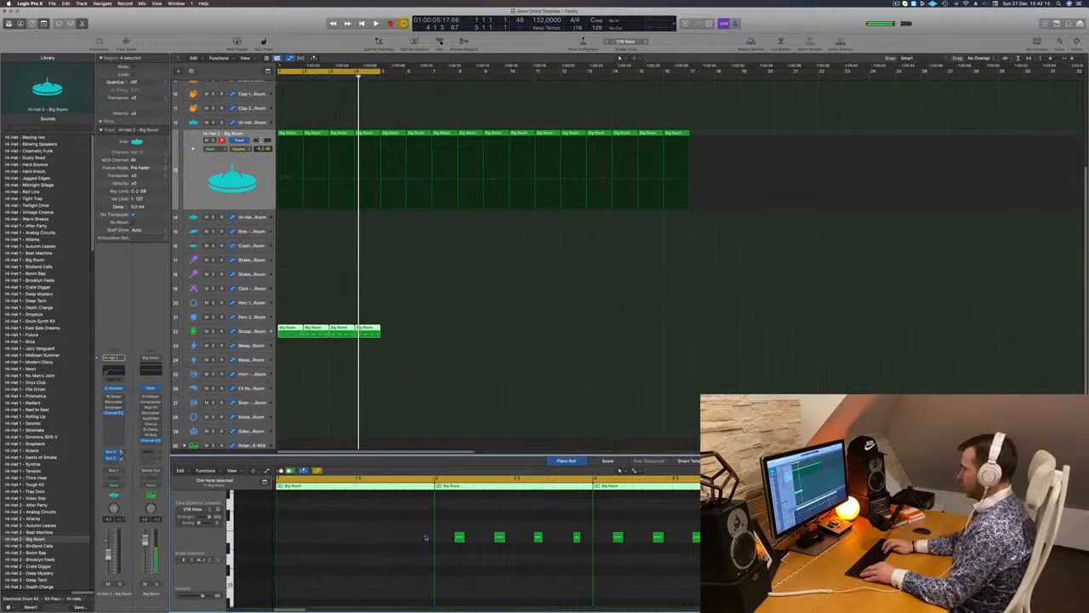
scroll(426, 538, down, 5)
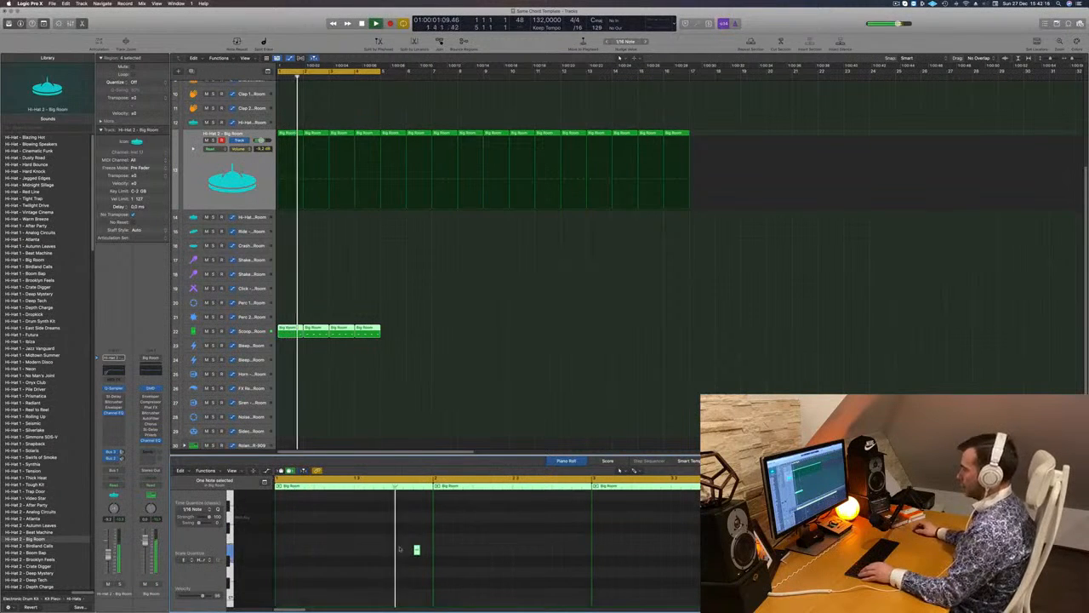
mouse_move(421, 329)
mouse_down()
mouse_move(313, 339)
mouse_move(416, 339)
mouse_move(403, 340)
mouse_up()
key(Delete)
Step: Duplicate the one-note Scoop region through bar 16 and play back the beat
click(284, 333)
shift+click(297, 331)
drag(319, 332, 527, 338)
key(space)
scroll(365, 255, up, 5)
scroll(358, 256, down, 5)
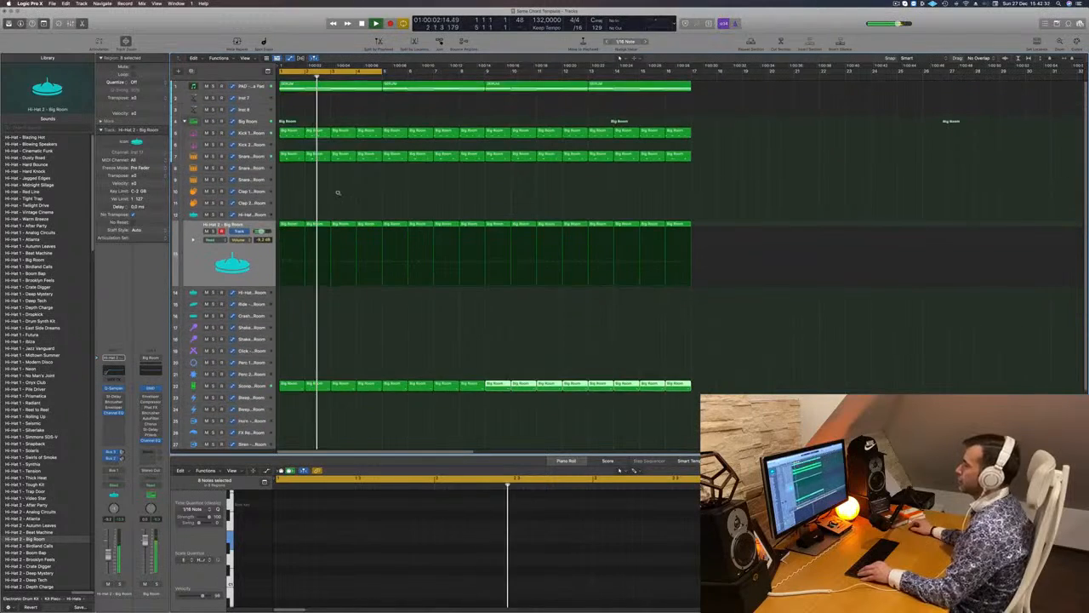
scroll(310, 101, up, 1)
scroll(308, 103, up, 3)
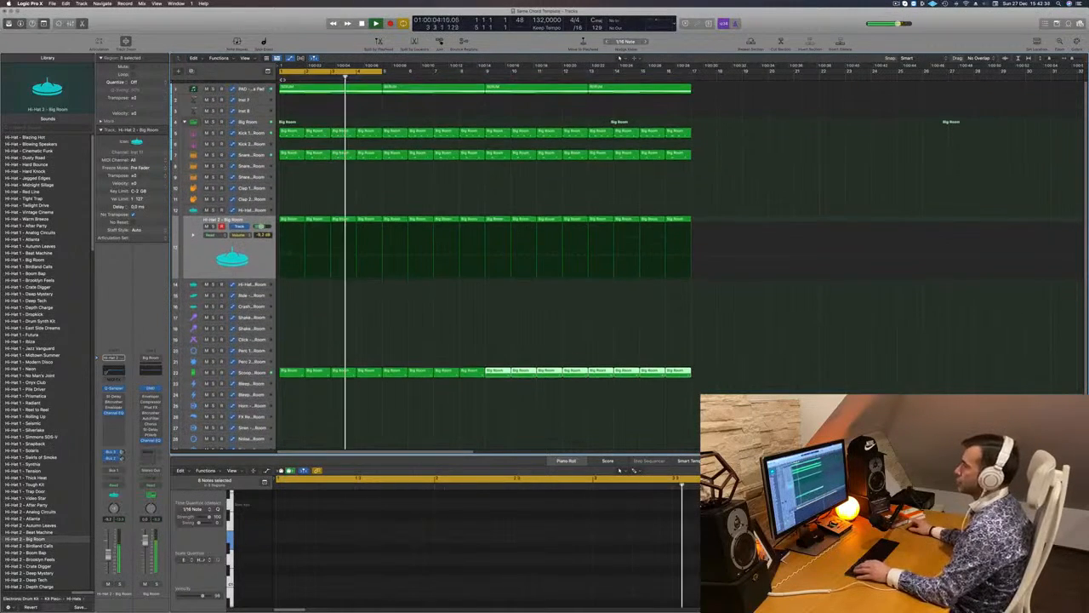
Step: Select the PAD - Anjuna Pad track and insert a Compressor after the synth
click(250, 85)
key(space)
key(space)
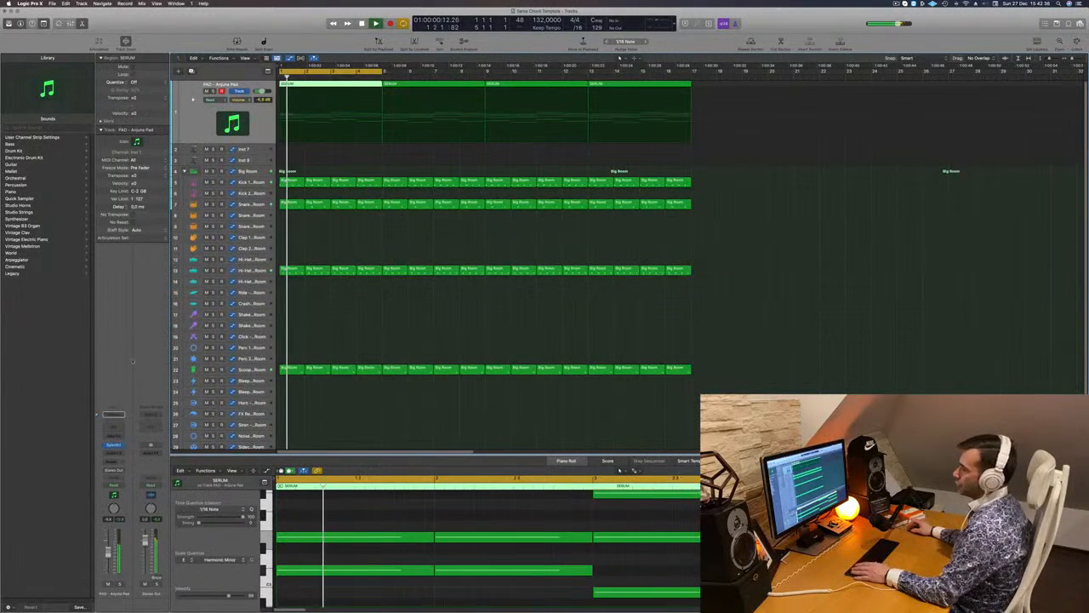
key(space)
key(space)
click(114, 453)
mouse_move(136, 480)
click(173, 480)
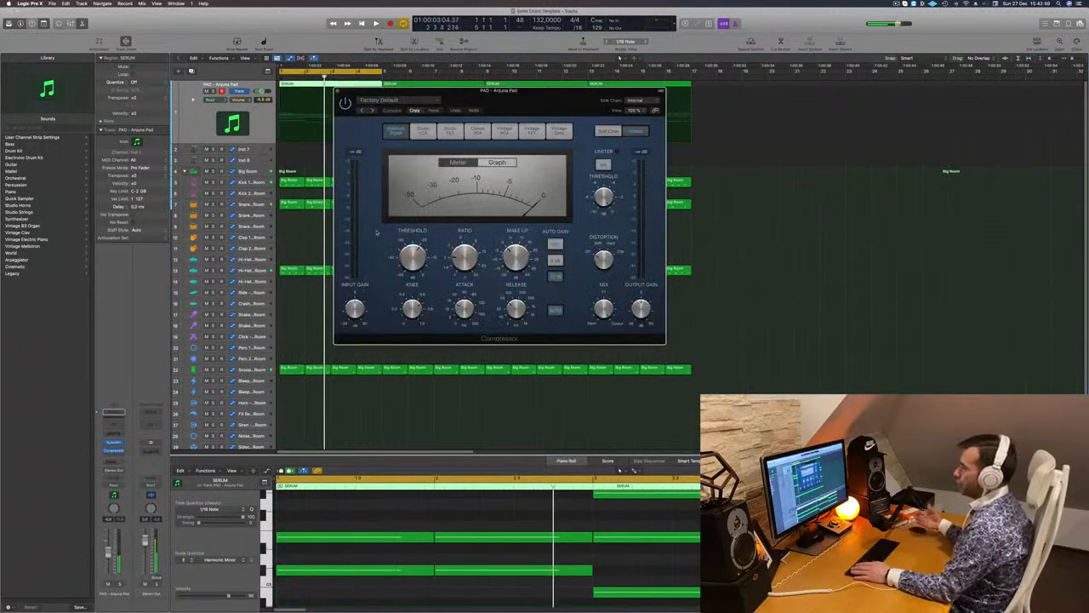
Step: Set the Compressor's side chain source to Kick 1 - Big Room (Inst 9)
key(space)
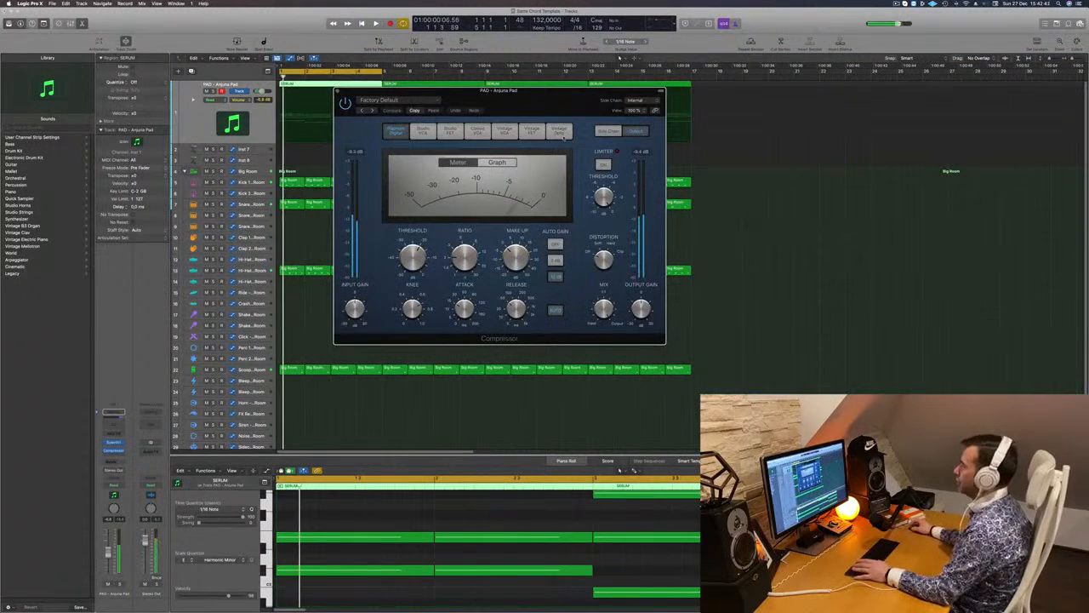
mouse_move(636, 117)
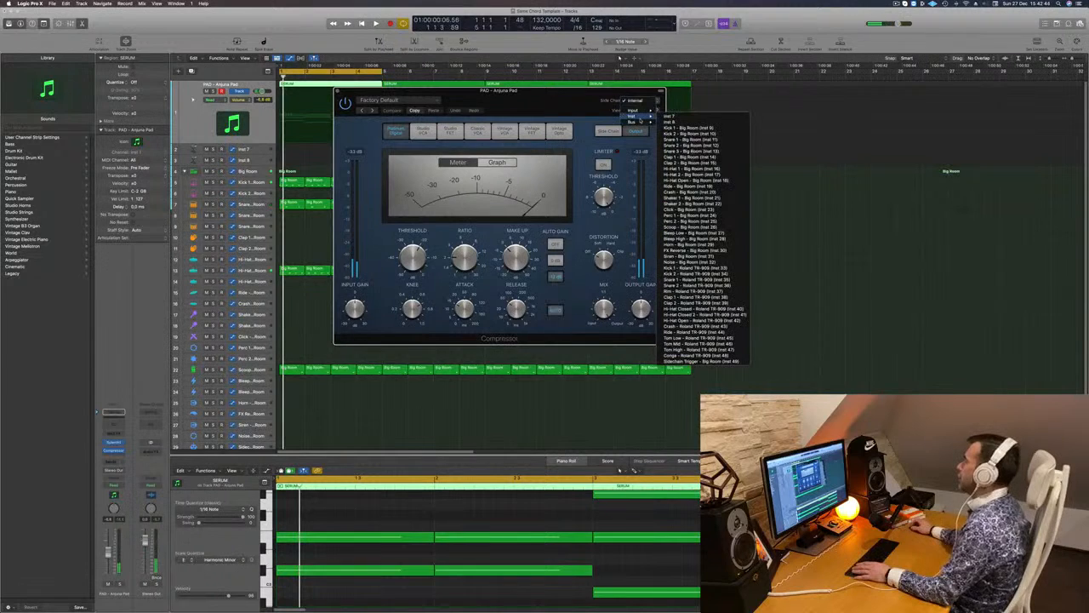
click(688, 128)
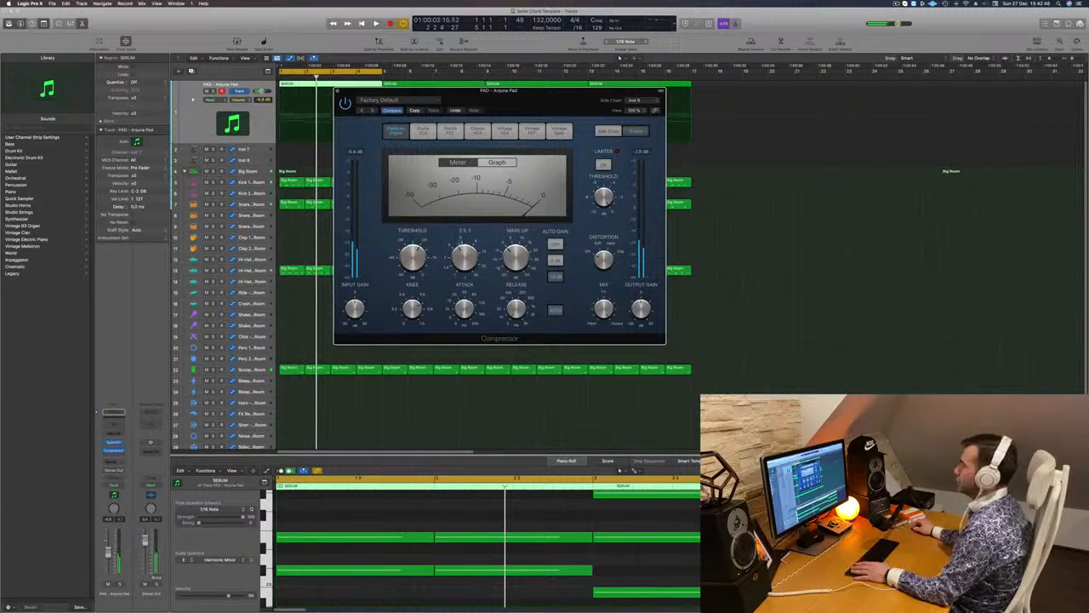
Step: Tune the Compressor's ratio and threshold during playback, setting the threshold to -16.0 dB, and close the plug-in
key(space)
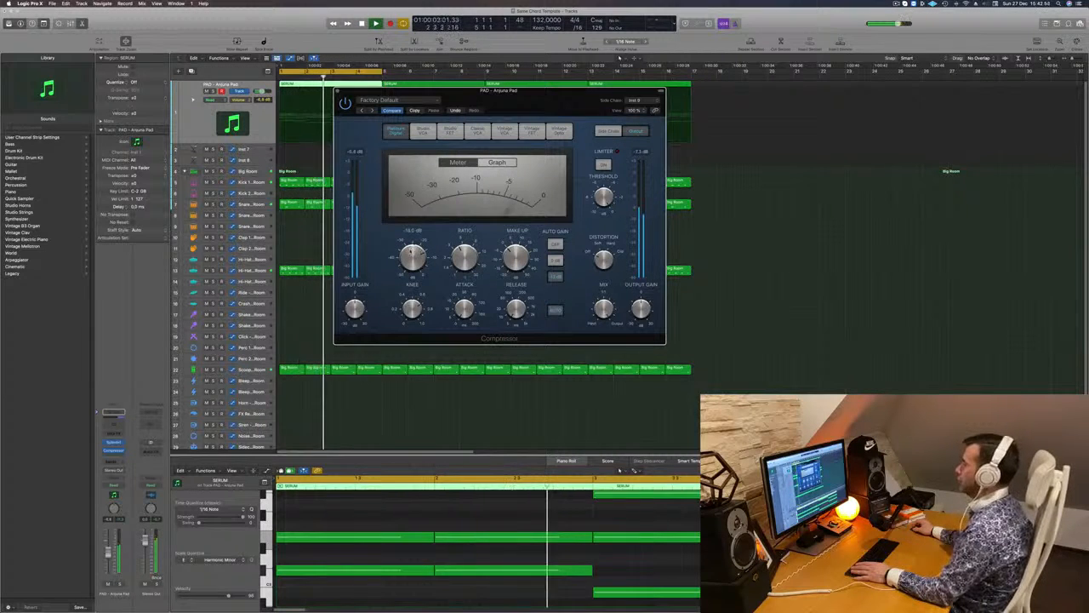
key(Return)
drag(545, 103, 560, 102)
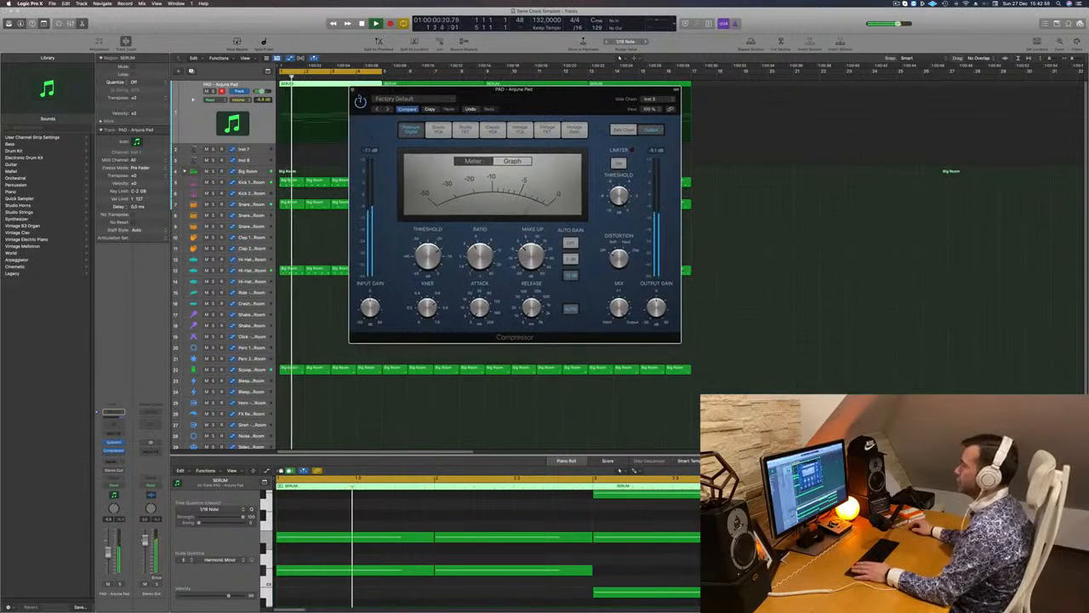
click(352, 90)
Step: Add a send from the pad channel to Bus 7 while playing from the start
key(Return)
key(Return)
click(111, 464)
mouse_move(111, 470)
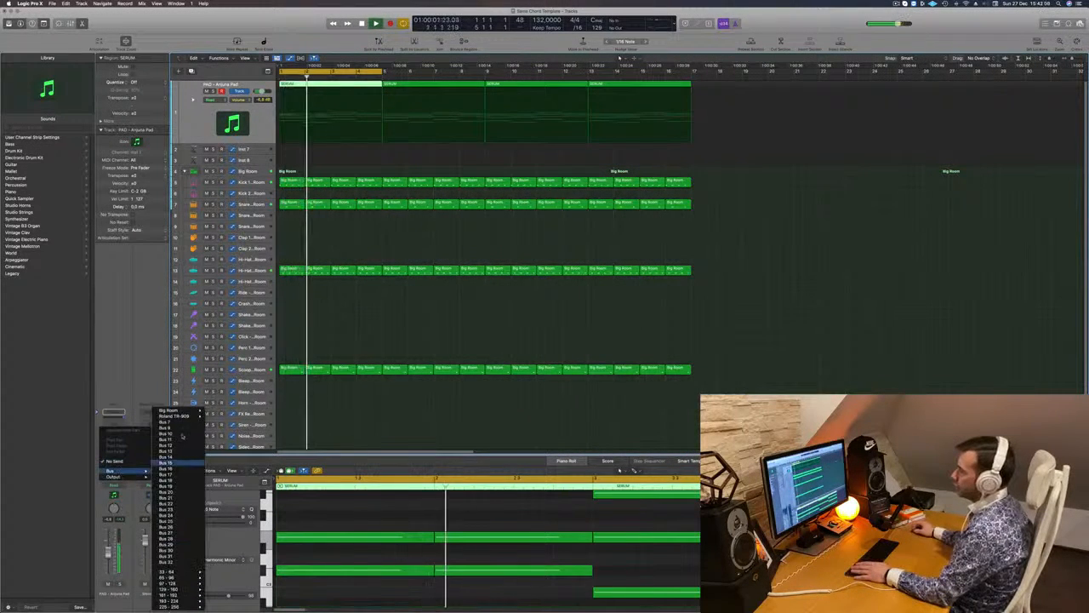
click(175, 423)
key(Return)
Step: Insert SilverVerb on the Bus 7 aux channel, load the grandiose preset, and close the plug-in
click(151, 446)
mouse_move(162, 485)
click(208, 479)
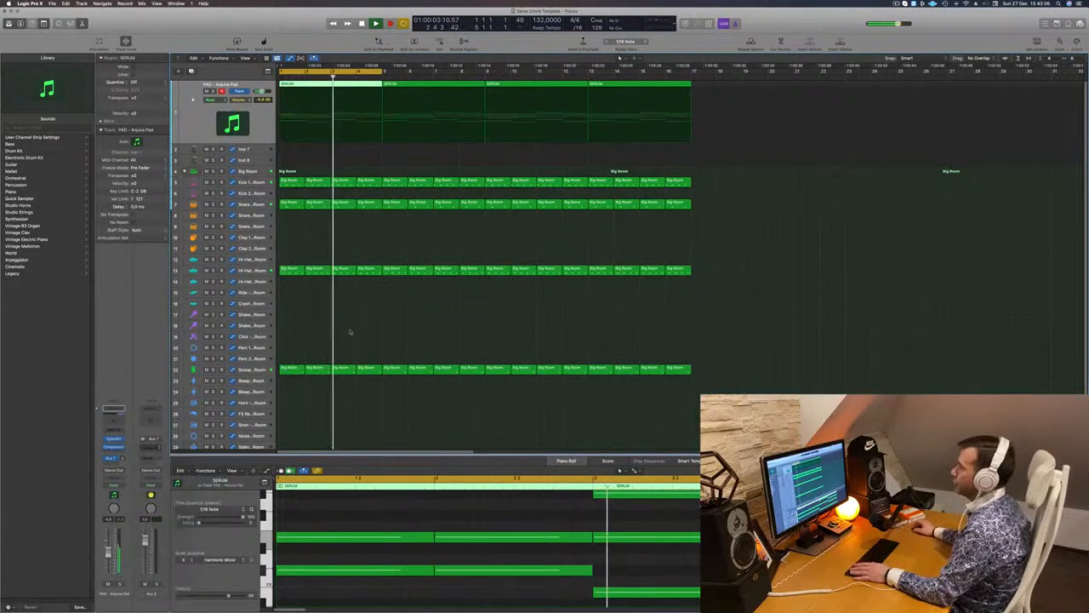
click(396, 100)
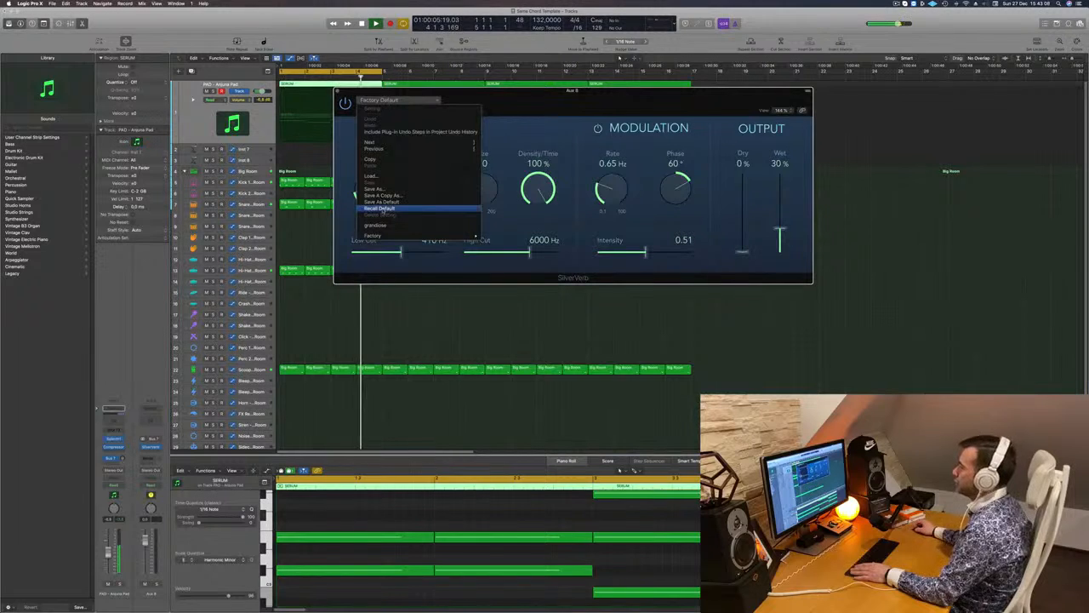
click(375, 225)
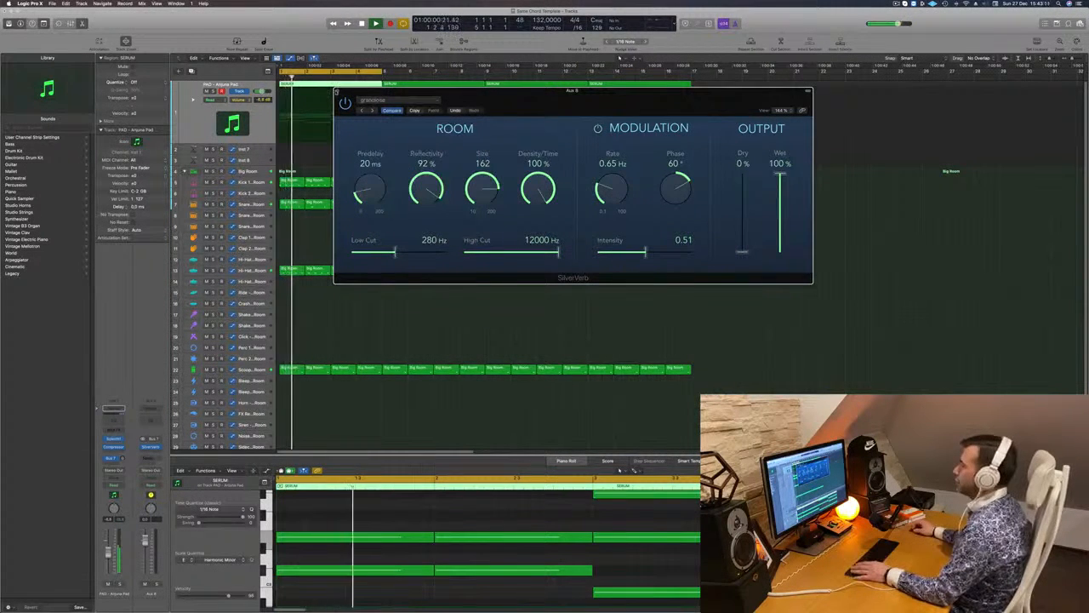
key(super+w)
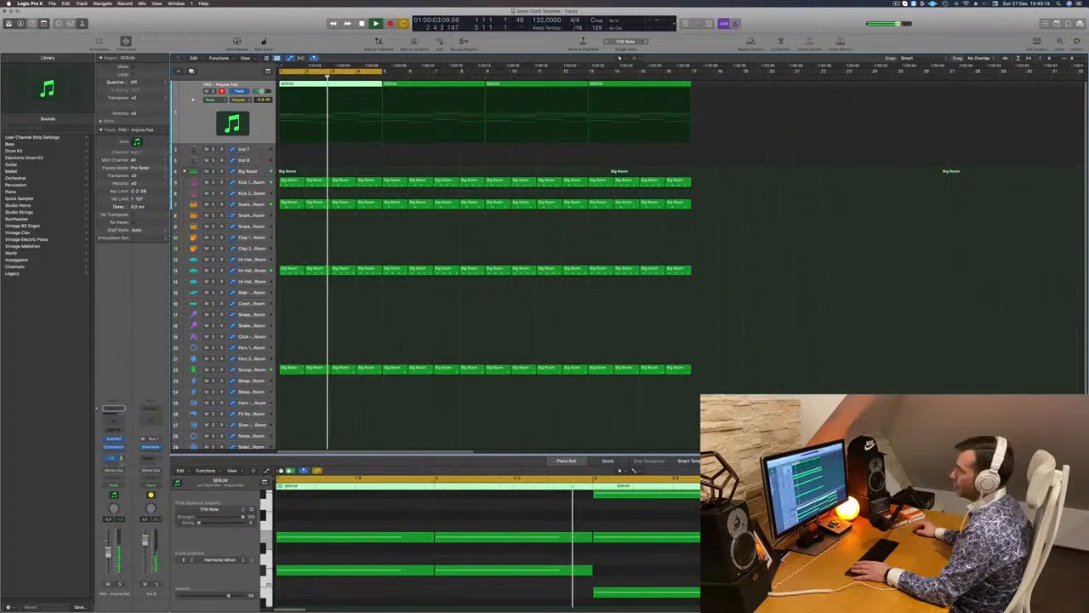
Step: Adjust the filter cutoff in the pad's Sylenth1 synth during playback and lower the pad track's volume
key(Return)
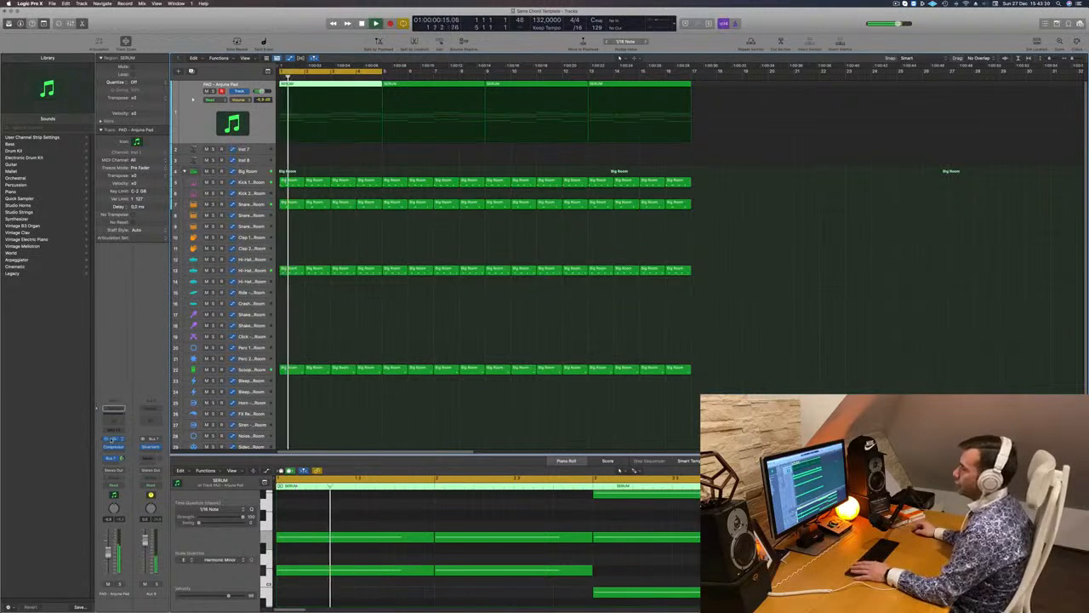
key(v)
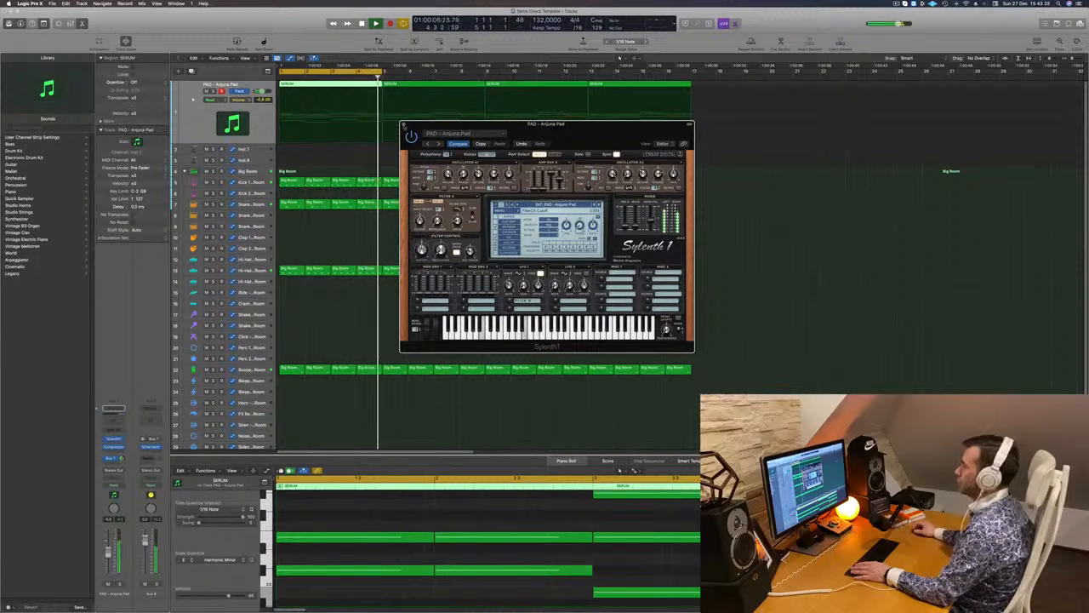
click(403, 124)
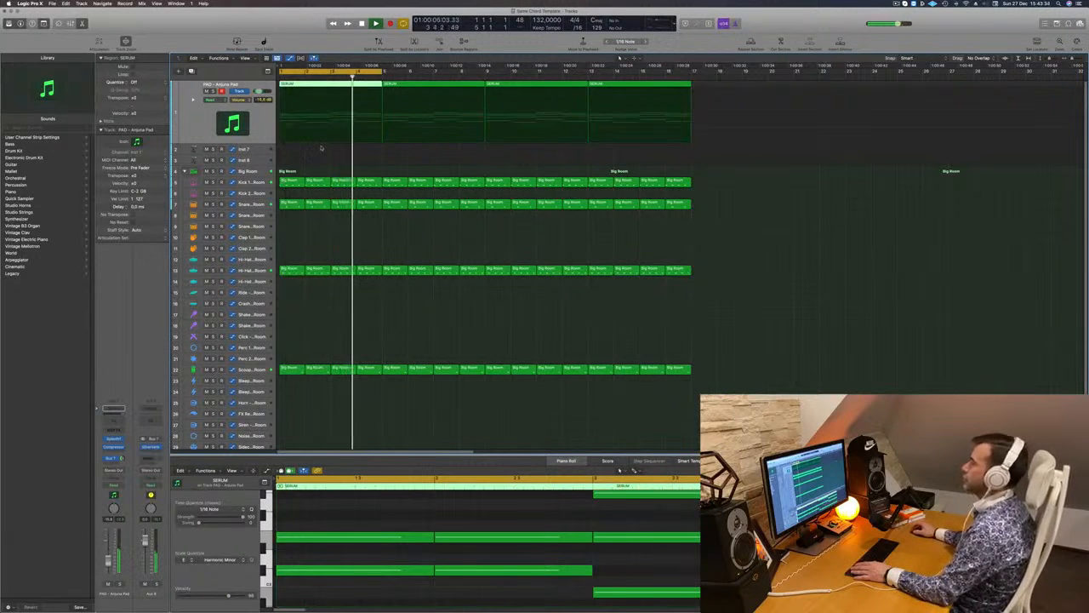
key(Return)
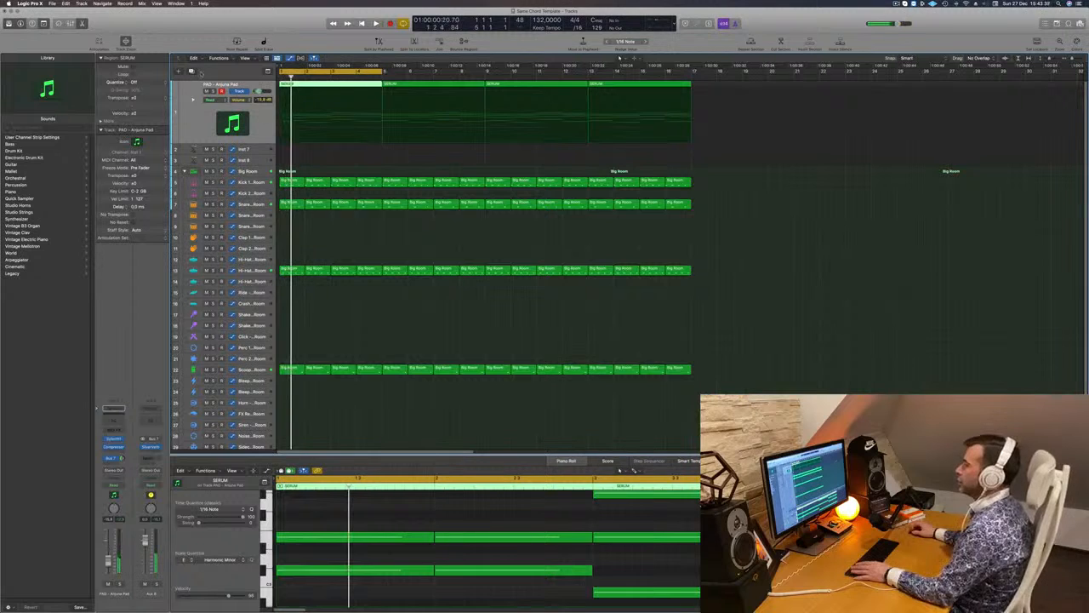
Step: Duplicate the pad track with its channel settings and copy its first region onto the new track at bar 1
click(191, 72)
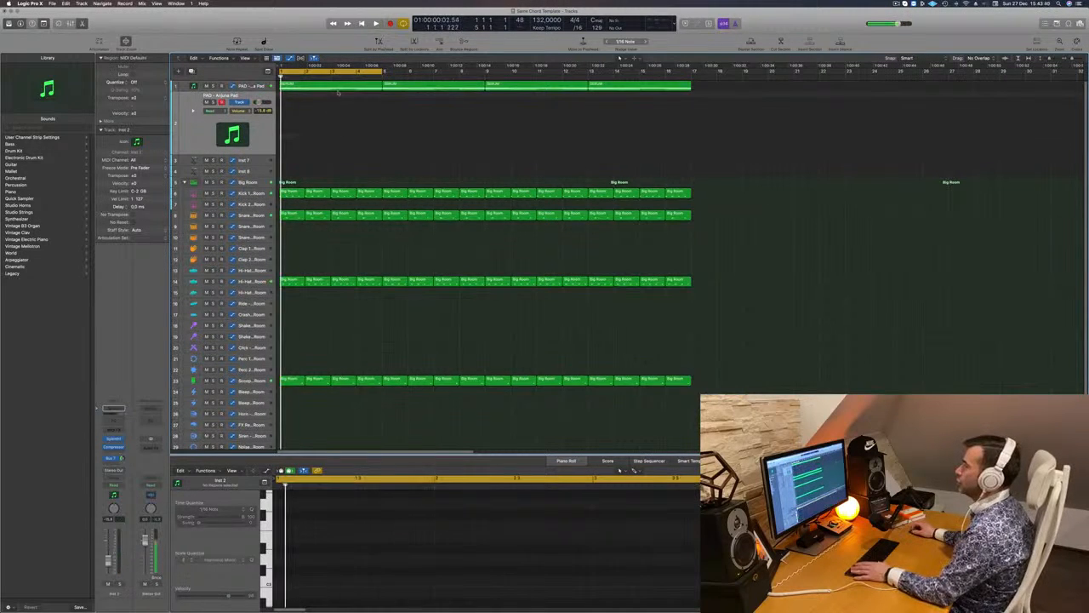
click(334, 89)
drag(334, 89, 334, 119)
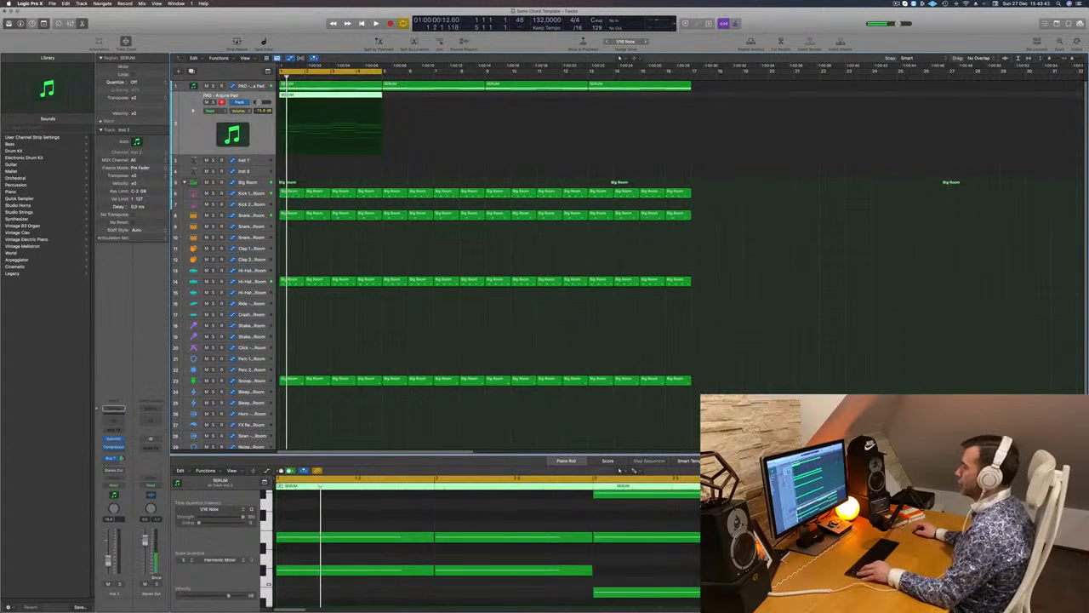
Step: Select all chord notes in the copied region and shorten them together into brief stabs
scroll(359, 552, down, 3)
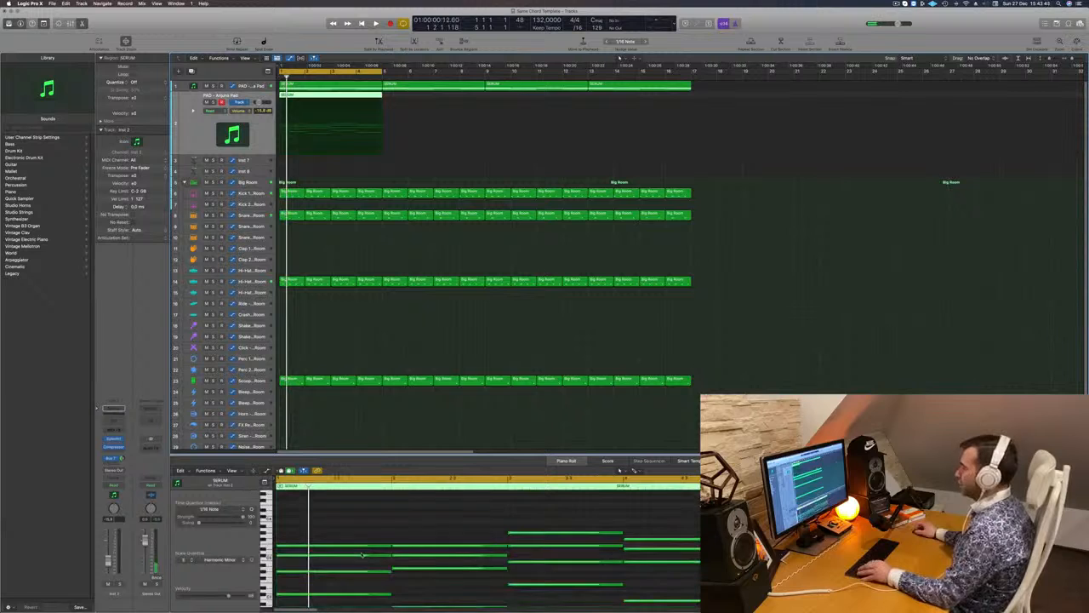
scroll(373, 534, down, 3)
key(super+a)
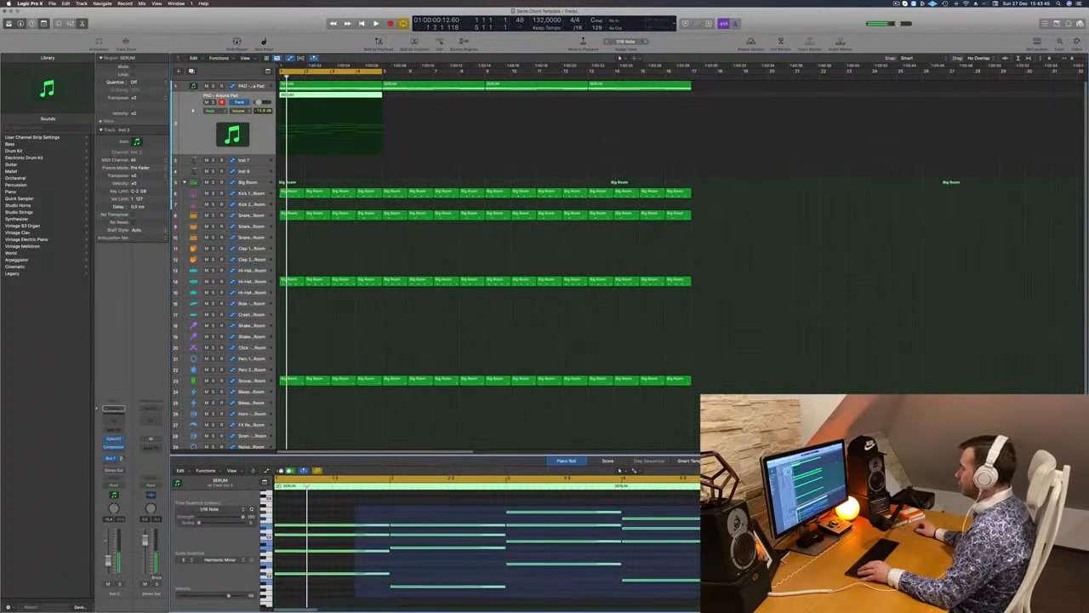
drag(691, 581, 627, 584)
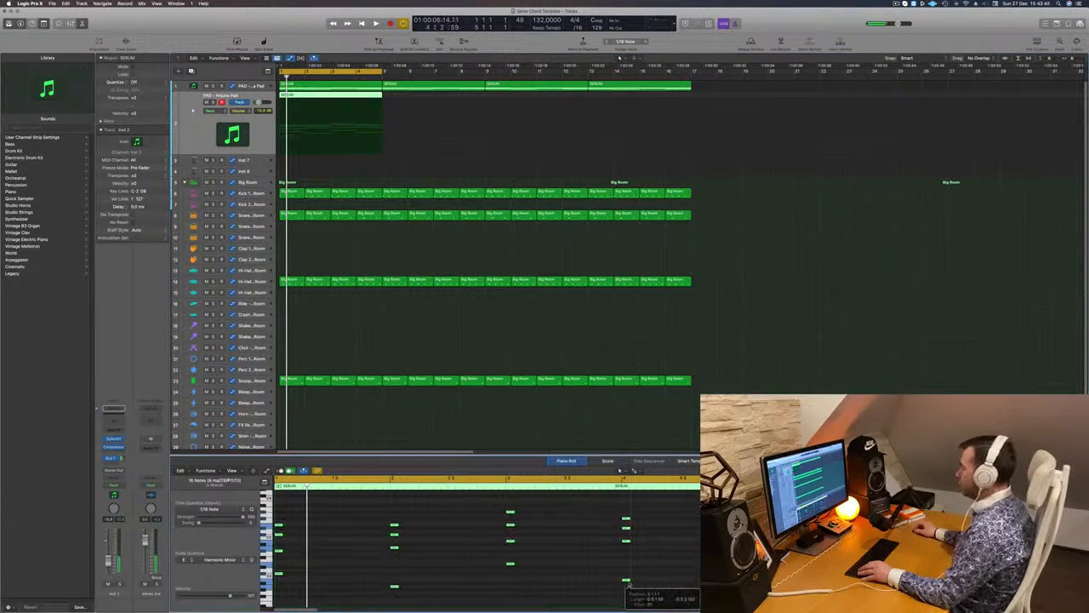
Step: Copy the short chord stabs across each bar to build a syncopated rhythm of six hits, checking it by playback
scroll(346, 552, left, 3)
key(space)
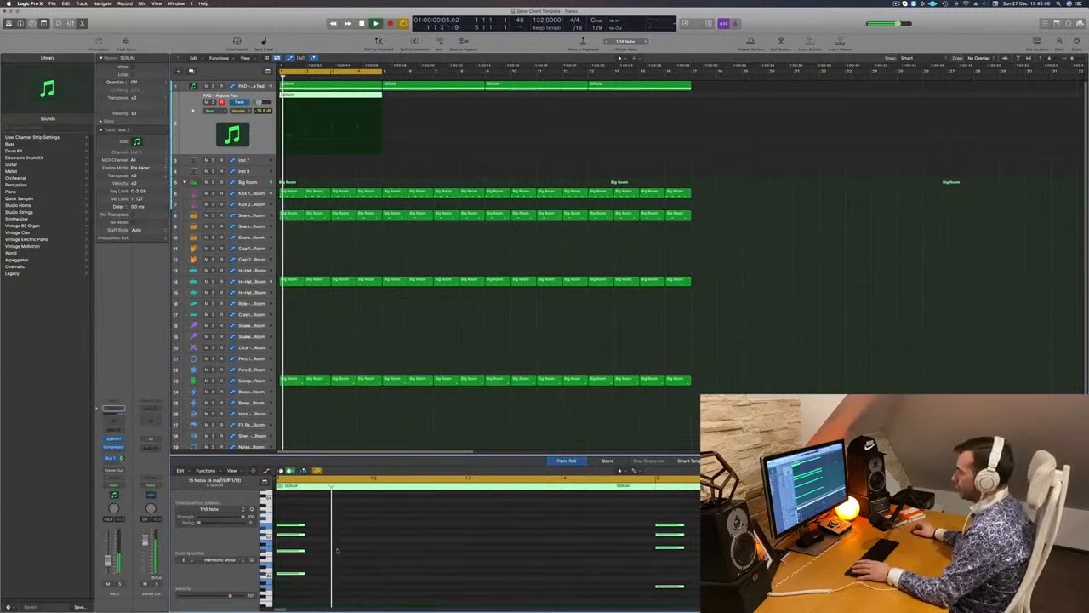
key(space)
drag(323, 532, 362, 531)
key(space)
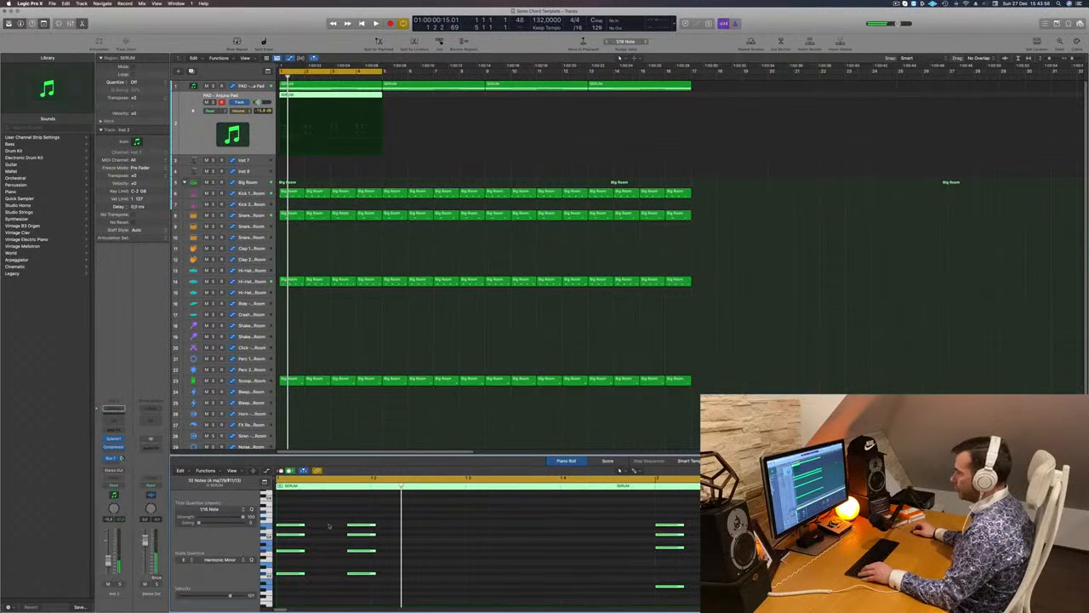
drag(286, 532, 549, 530)
scroll(545, 529, down, 4)
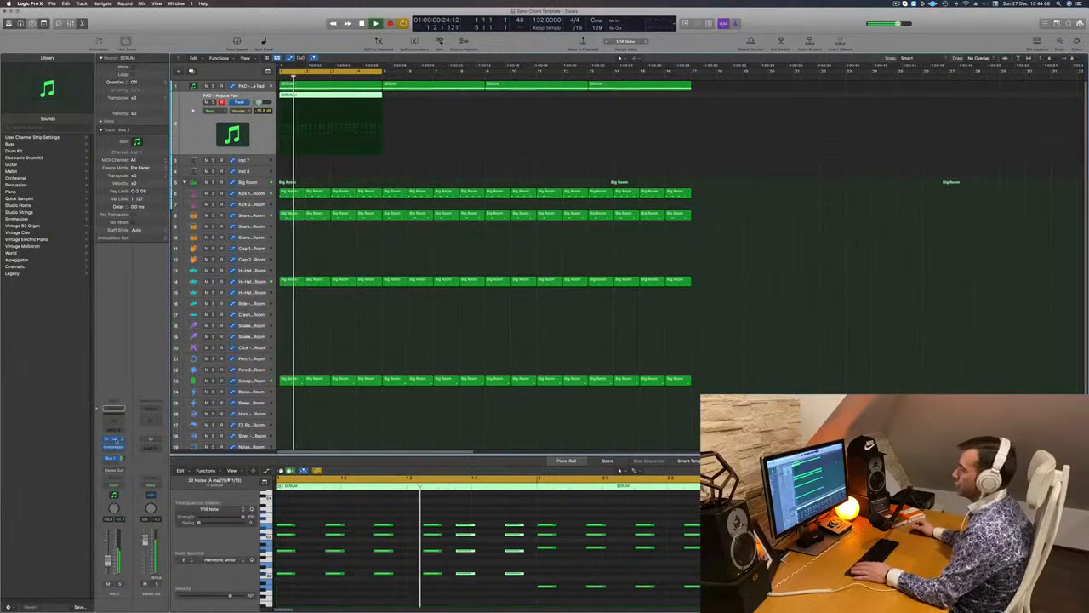
Step: Load the PLUCK - 4AM preset in the duplicated track's Sylenth1 and start playback
key(v)
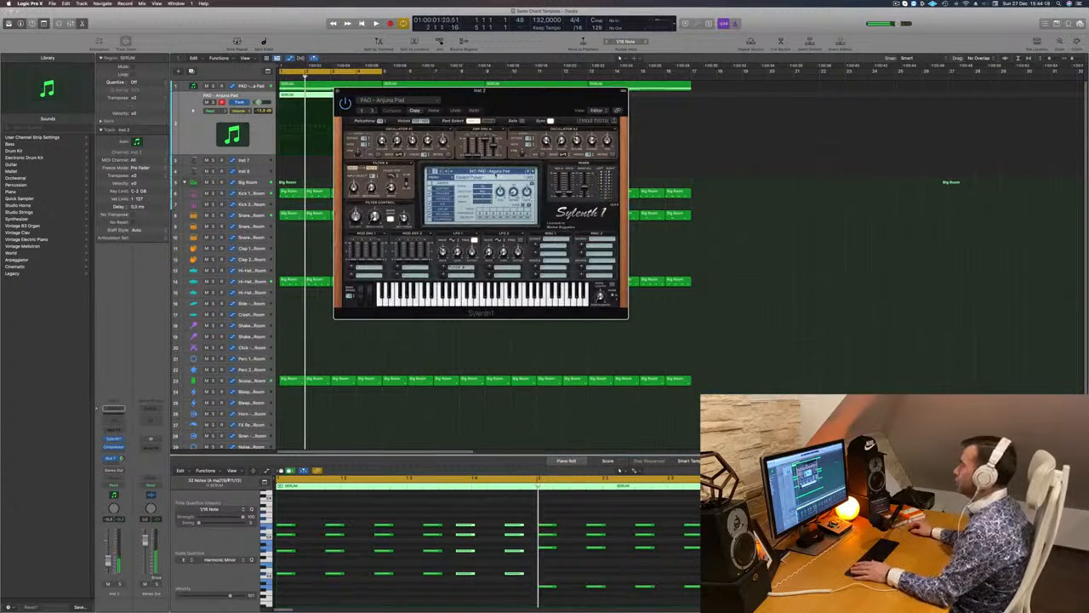
click(493, 172)
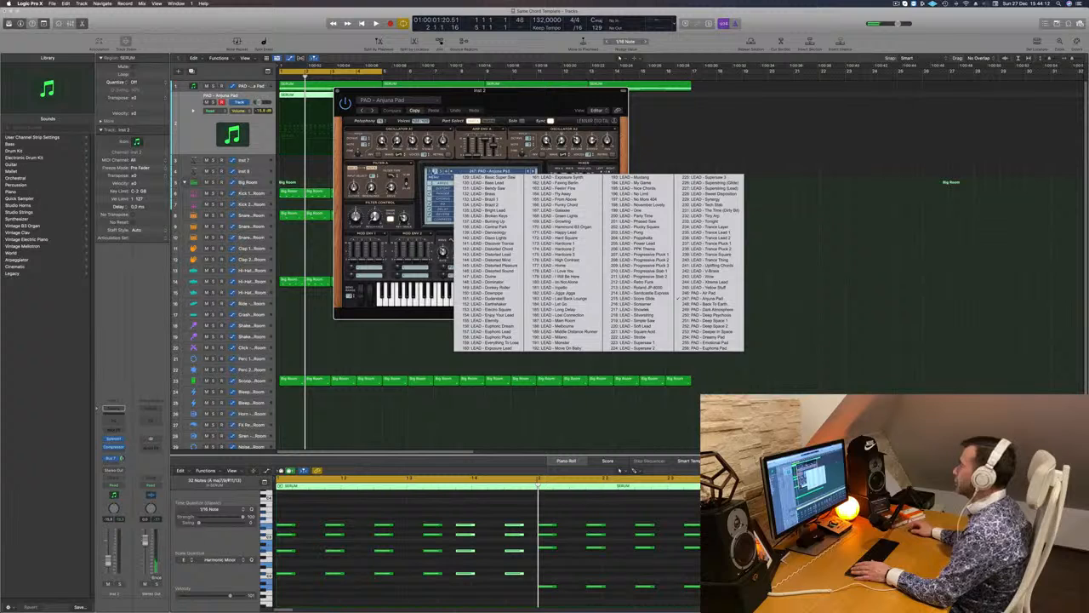
click(619, 58)
click(485, 172)
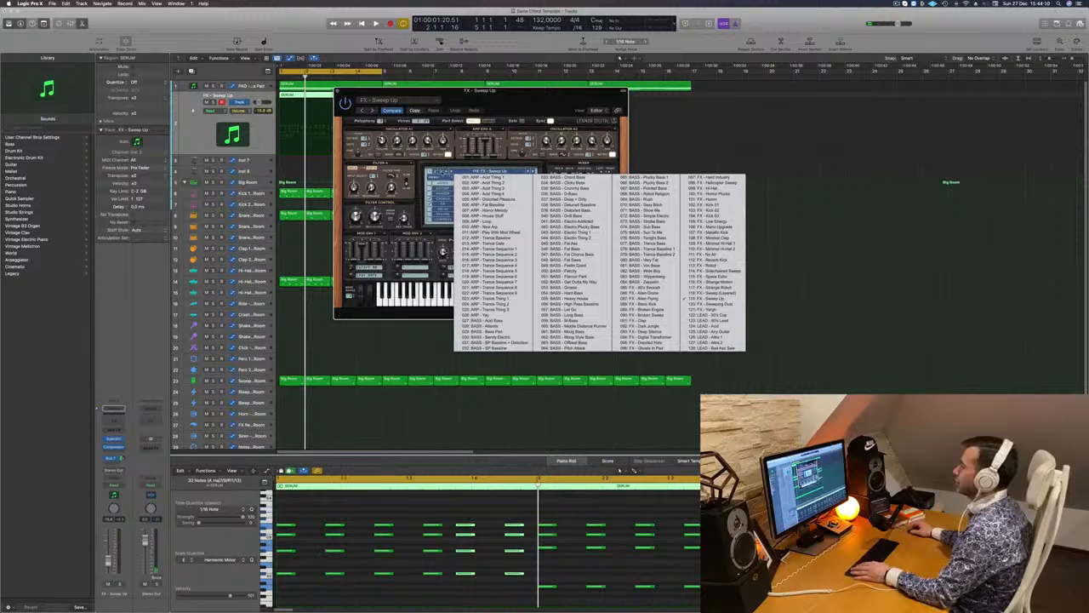
click(476, 177)
click(485, 171)
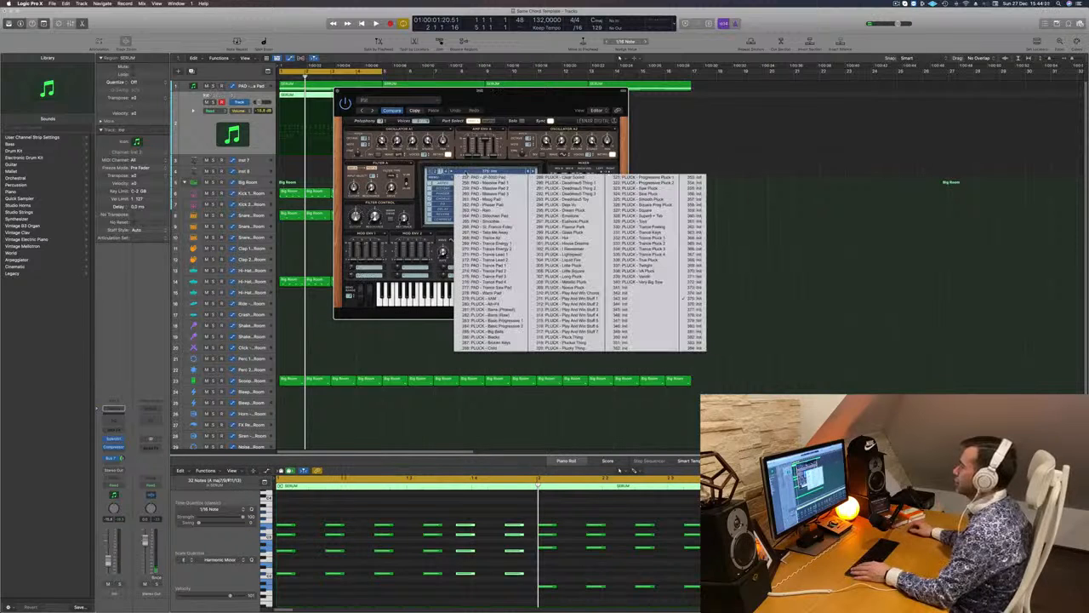
click(481, 298)
drag(485, 90, 510, 90)
key(space)
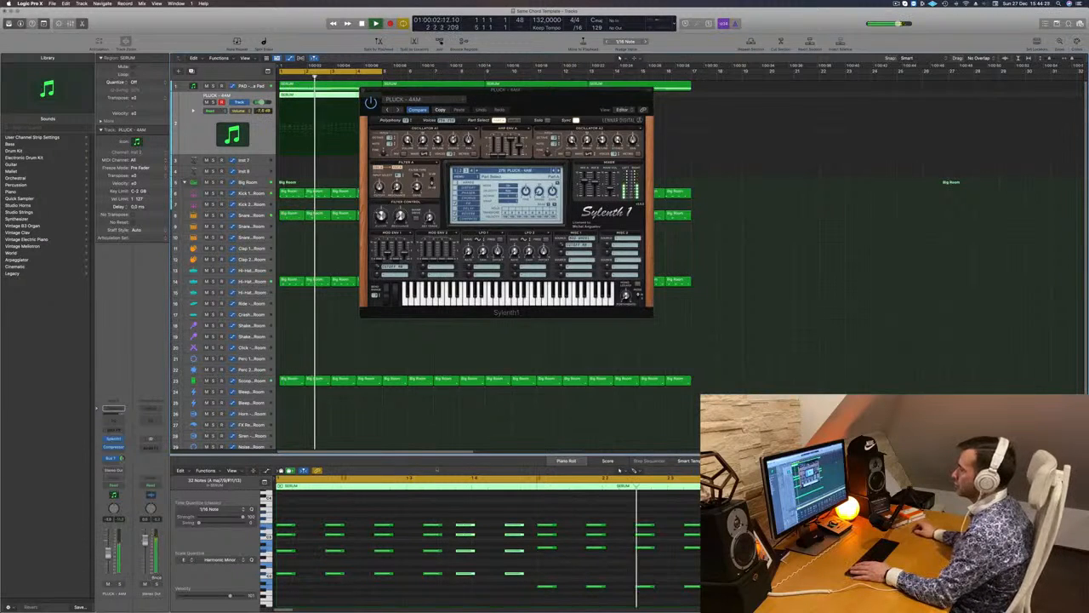
Step: Audition the Sylenth1 pluck presets from Alt+F4 through the Barra sounds to Basic Progressive 1, lowering the track volume along the way
drag(563, 97, 648, 94)
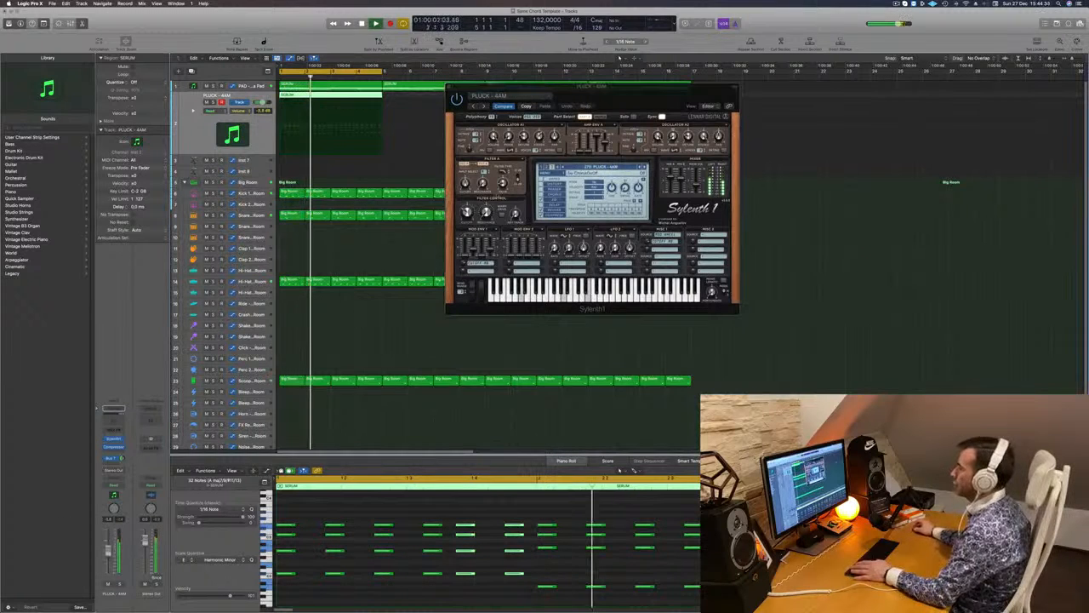
click(644, 168)
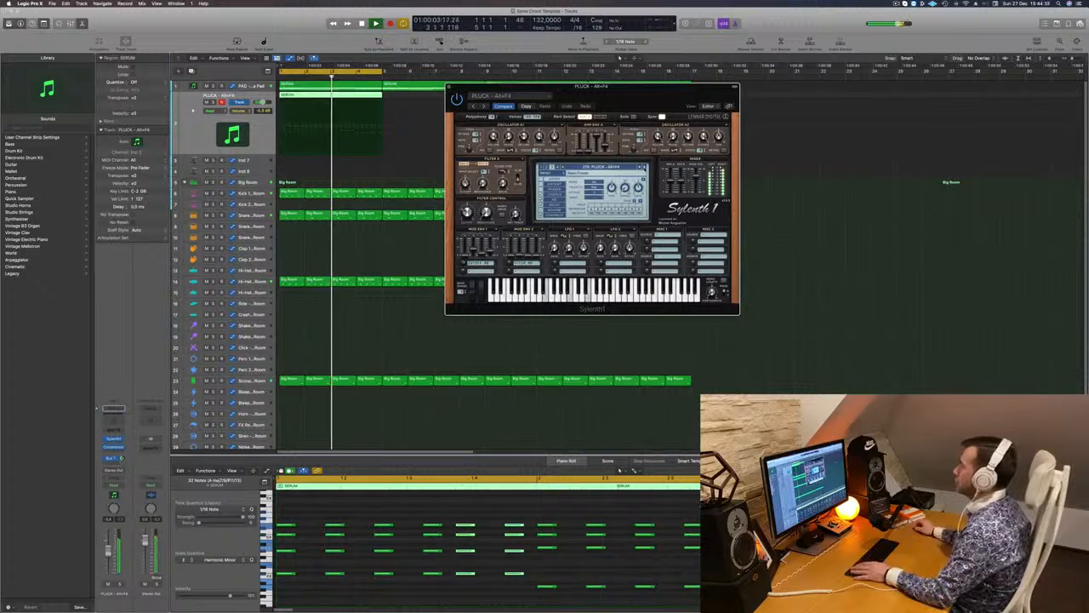
click(644, 168)
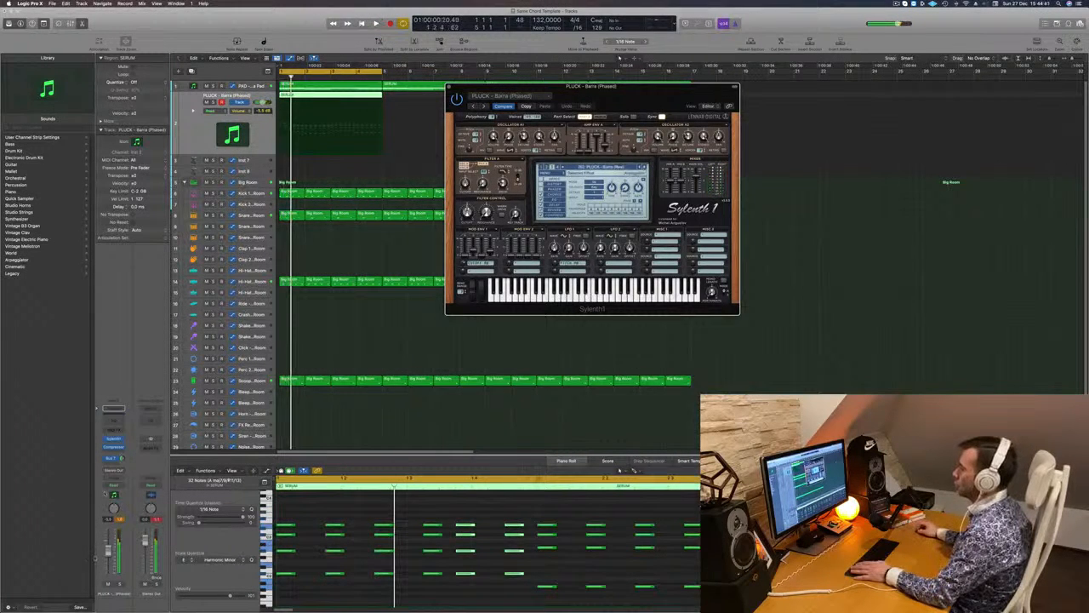
drag(108, 551, 108, 558)
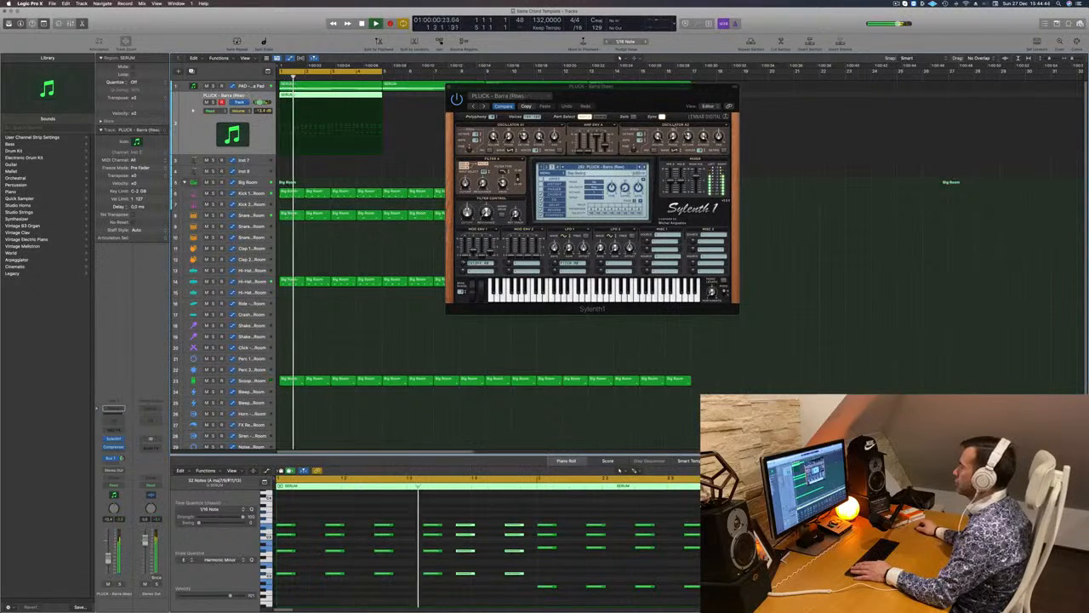
click(645, 167)
key(Return)
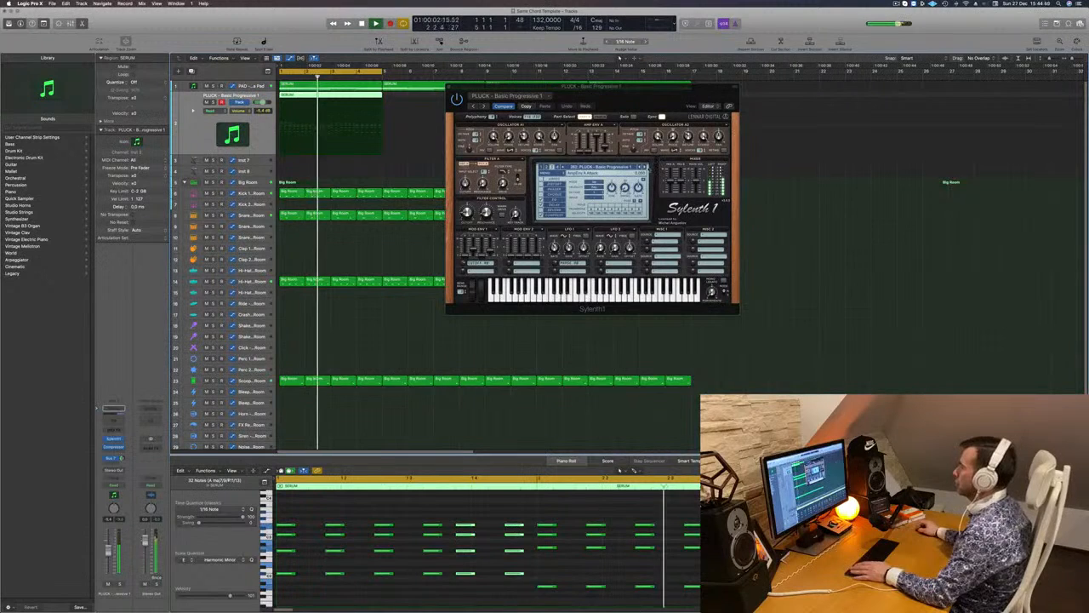
Step: Continue auditioning pluck presets during playback, including Basic Progressive 2 and Blacks
drag(640, 98, 670, 93)
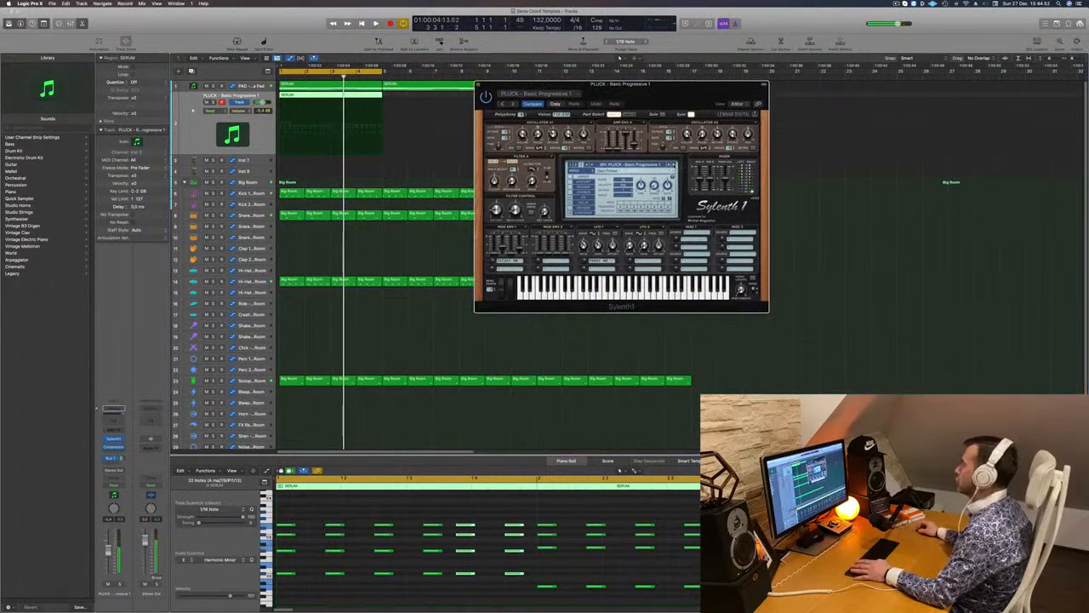
key(Return)
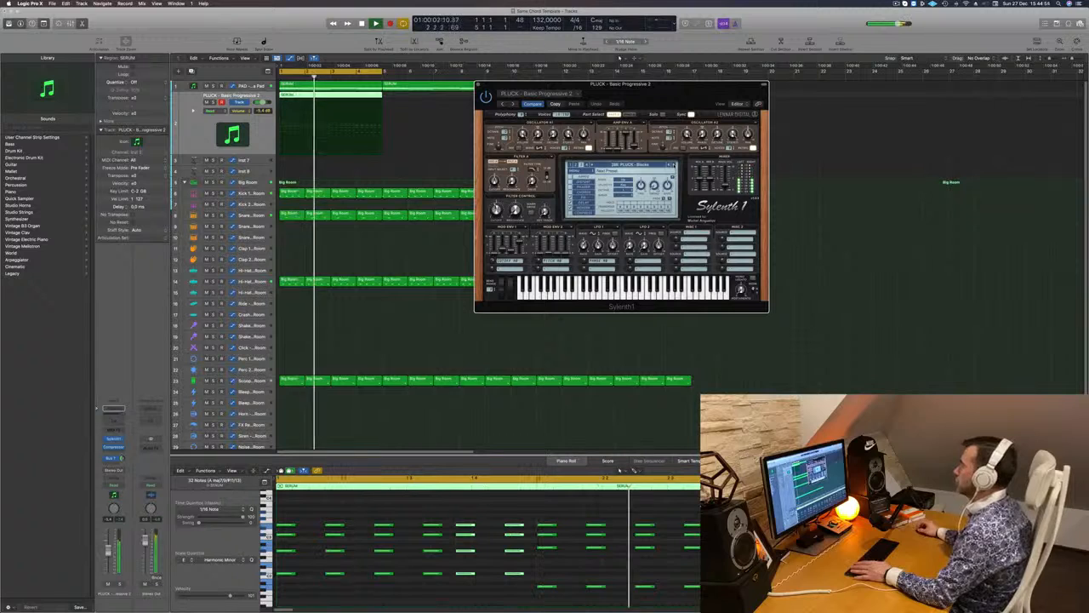
key(Return)
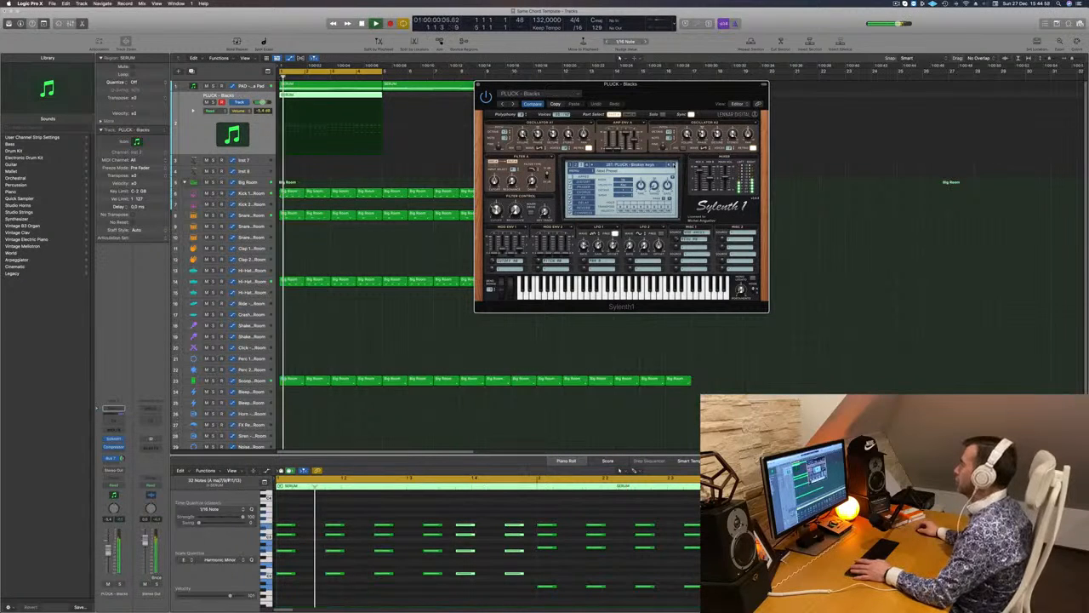
click(675, 165)
click(675, 165)
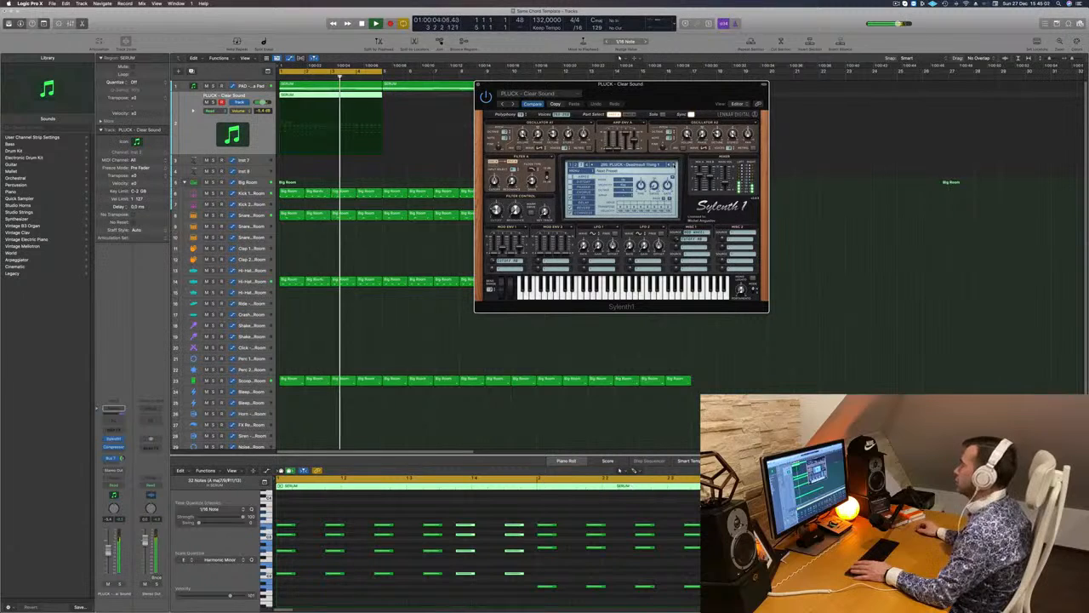
Step: Step through the remaining pluck presets, including Deja Vu, I Remember and Little Pluck, and settle on PLUCK - Metallic Pluck
click(674, 165)
click(675, 165)
click(675, 165)
click(675, 166)
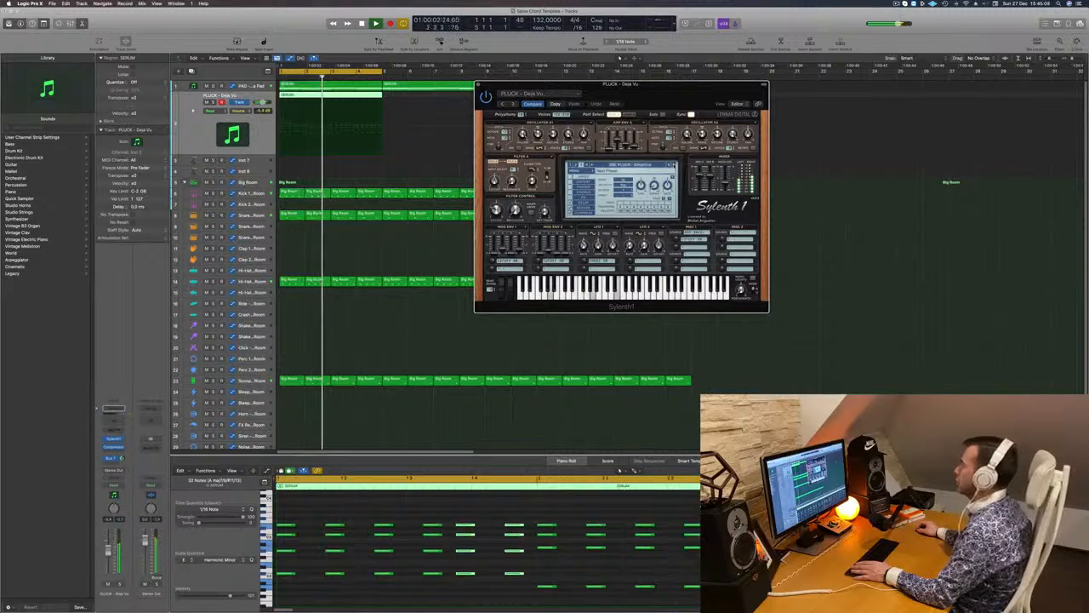
click(674, 165)
click(674, 166)
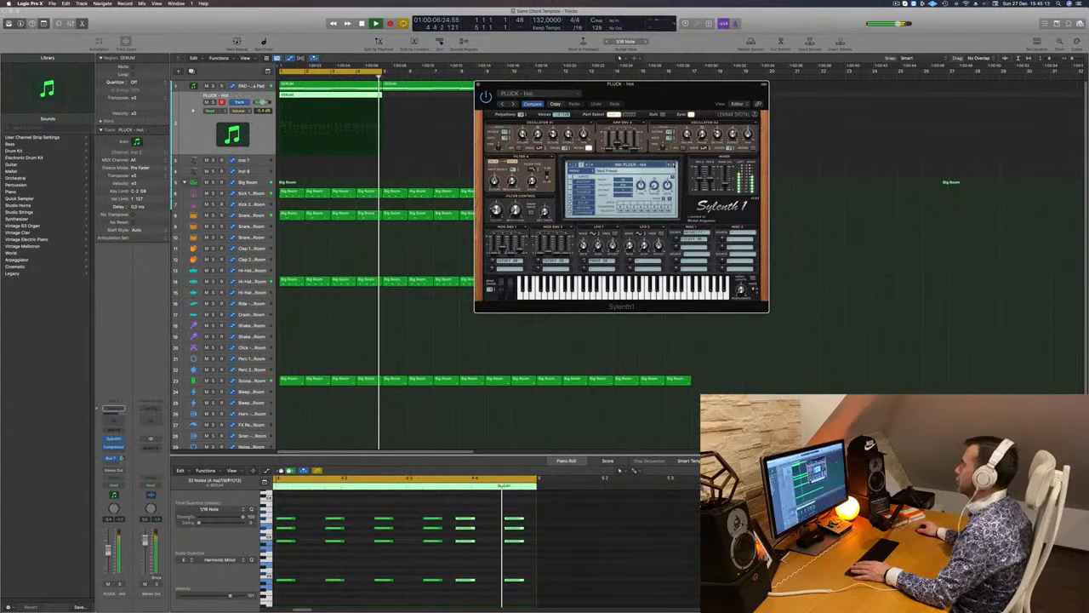
click(674, 165)
click(675, 165)
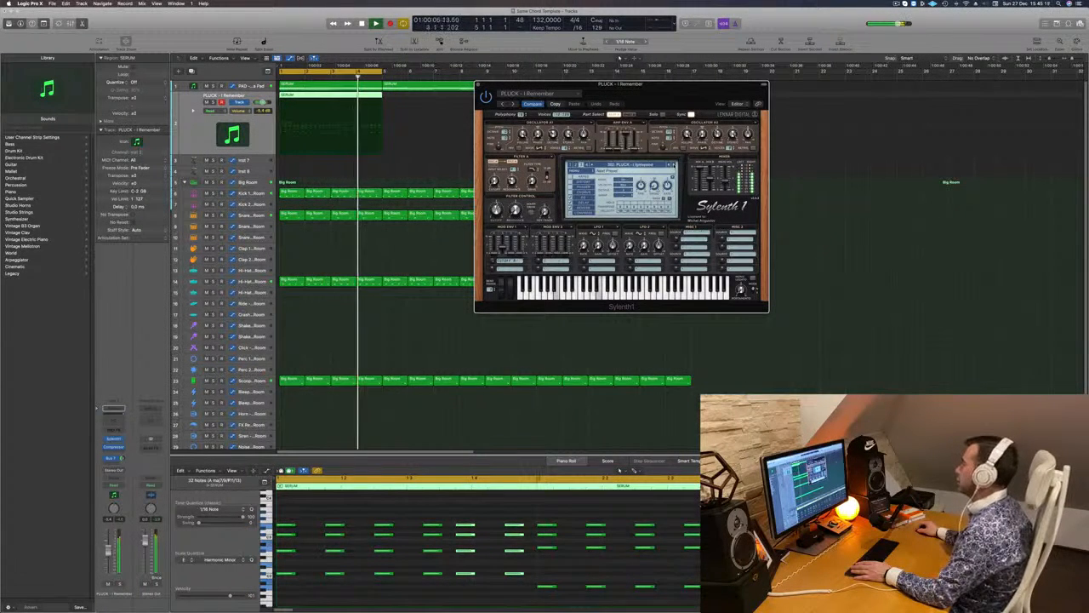
click(675, 165)
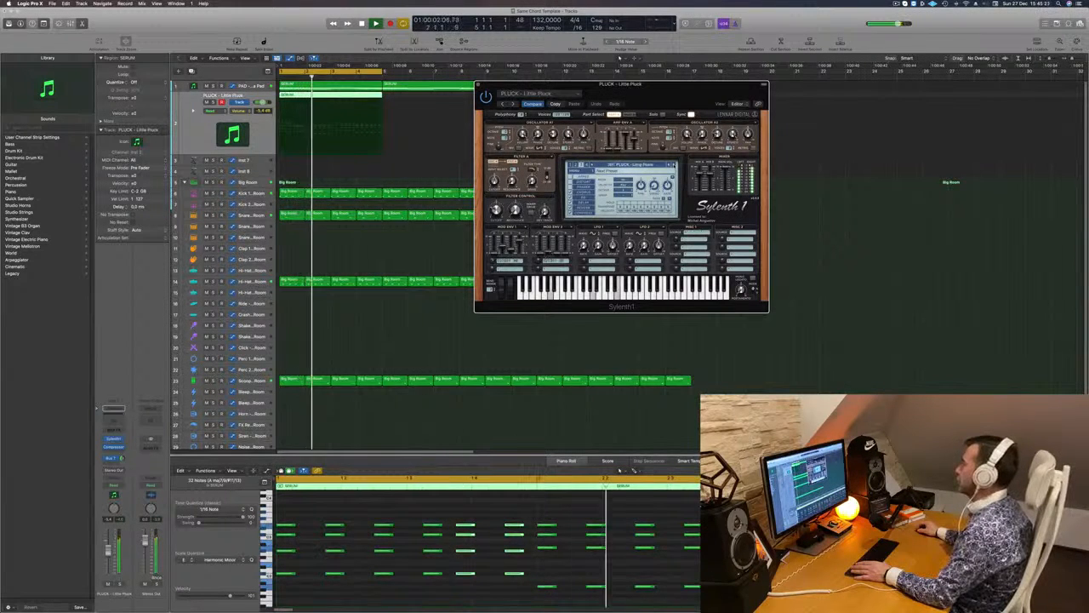
click(674, 165)
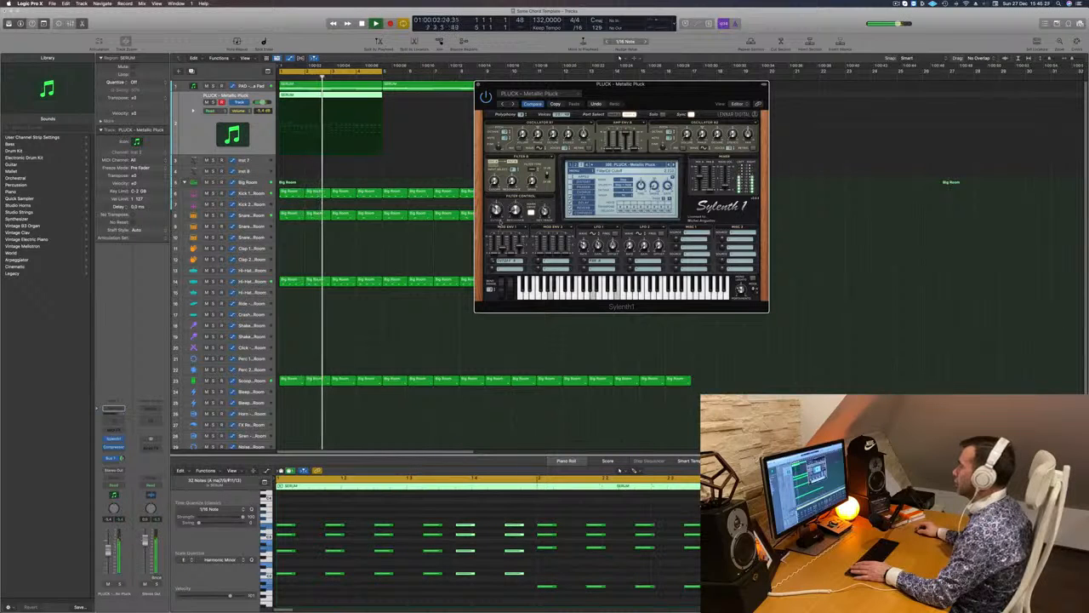
Step: Solo the pluck track briefly to hear it alone, and return to the full mix
key(s)
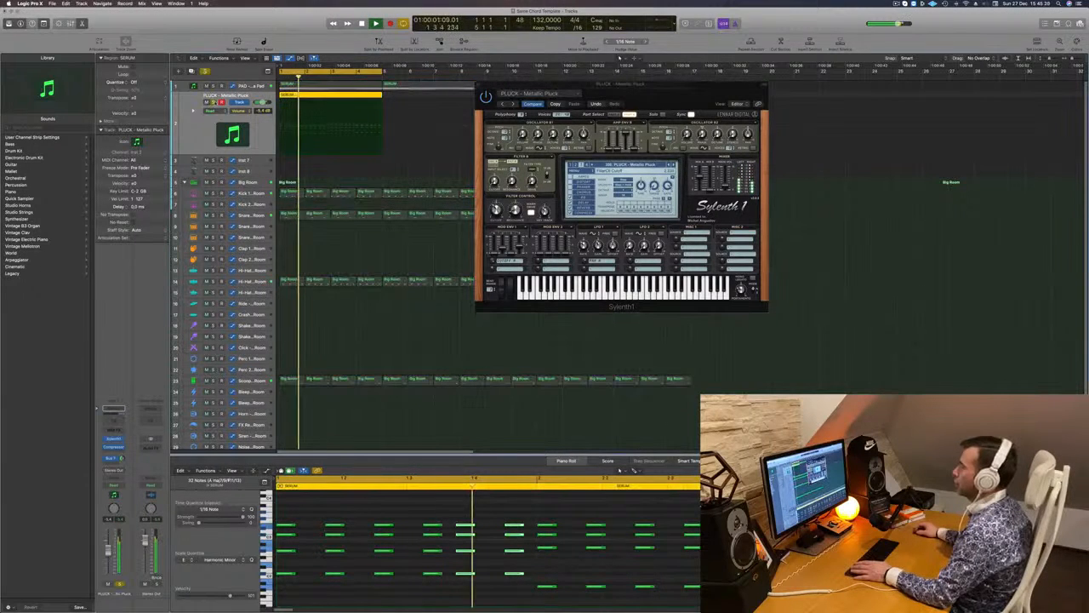
key(s)
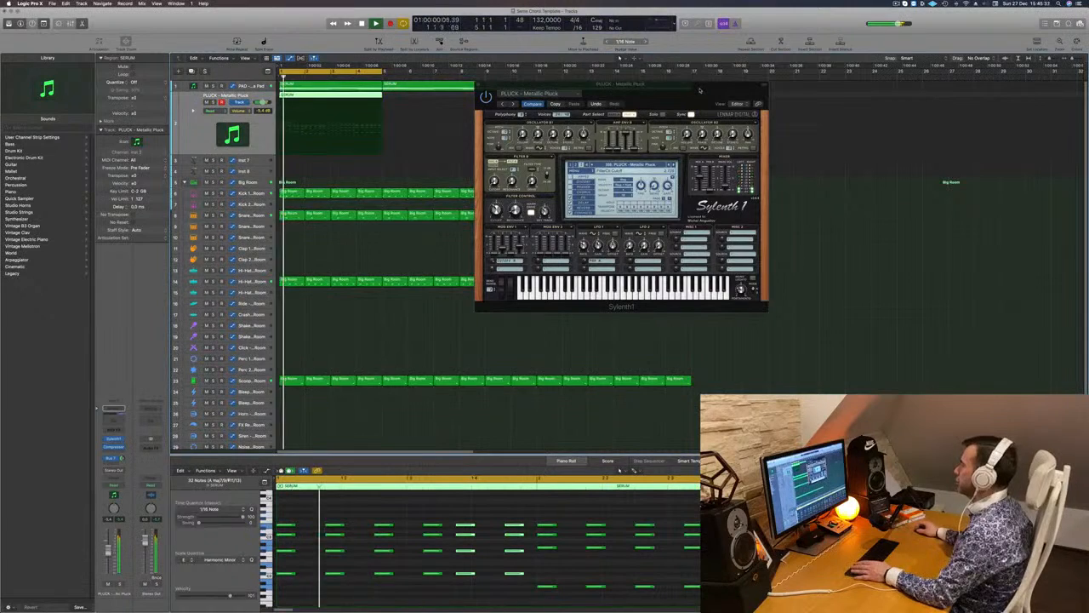
drag(700, 90, 615, 81)
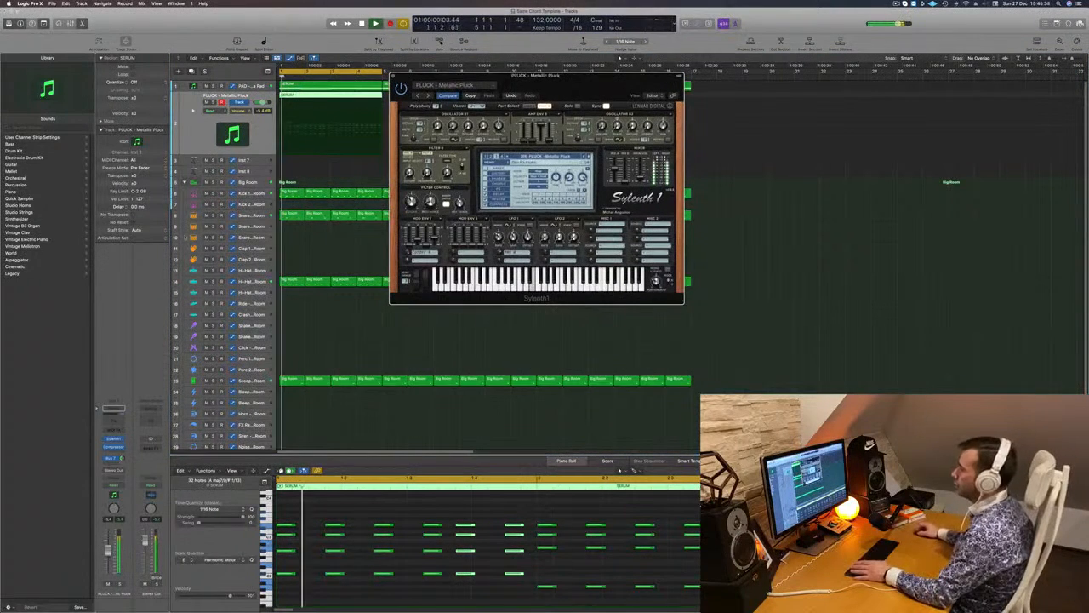
Step: Add a Channel EQ to the Stereo Out, enable its 20 Hz low cut and 20000 Hz high cut, and close it
click(150, 410)
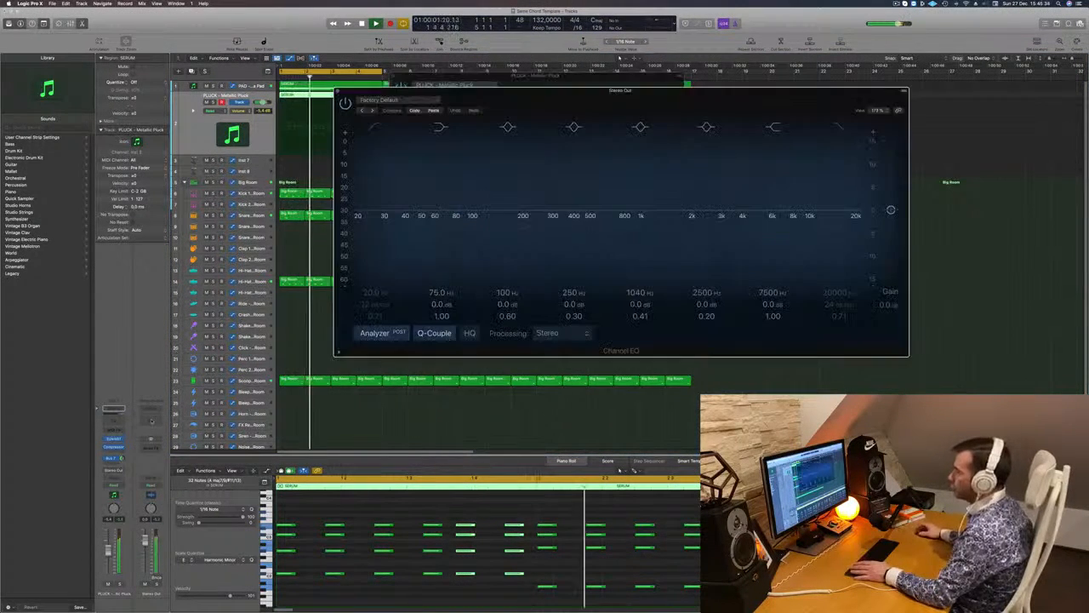
click(838, 127)
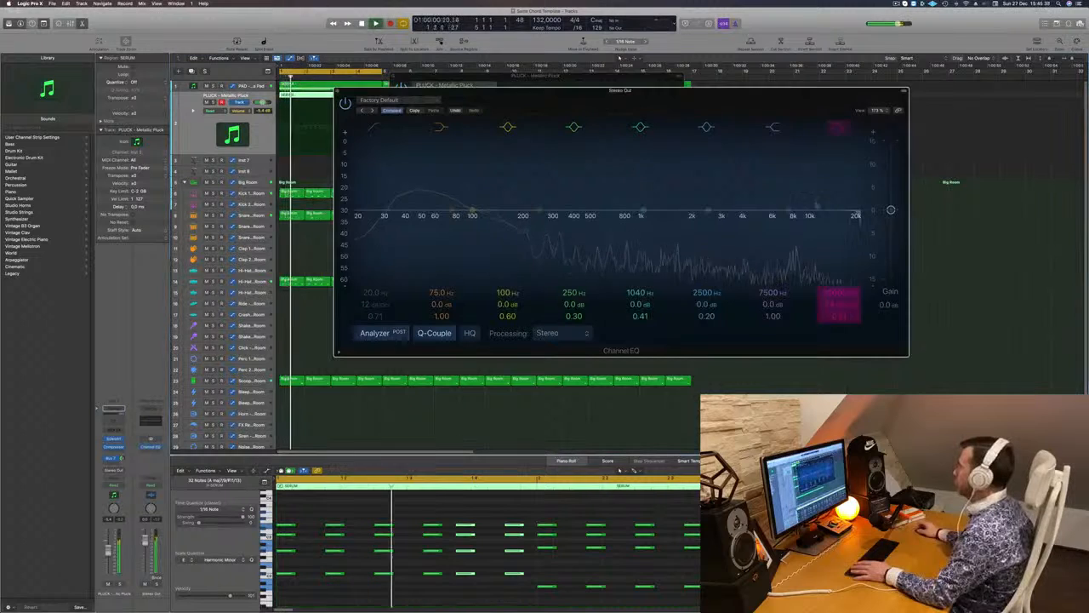
click(373, 127)
mouse_move(381, 187)
mouse_down()
mouse_move(416, 189)
mouse_move(373, 183)
mouse_up()
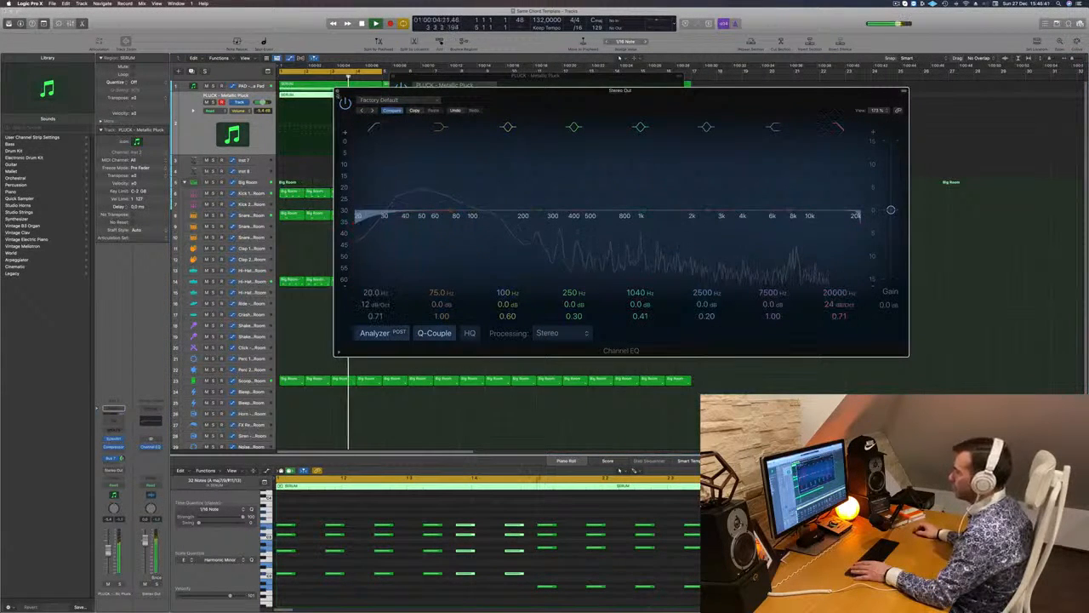
click(337, 92)
Step: Add a Channel EQ after the reverb on the pluck's Bus 7 return (Aux 8) and set its low cut to about 326 Hz
click(112, 458)
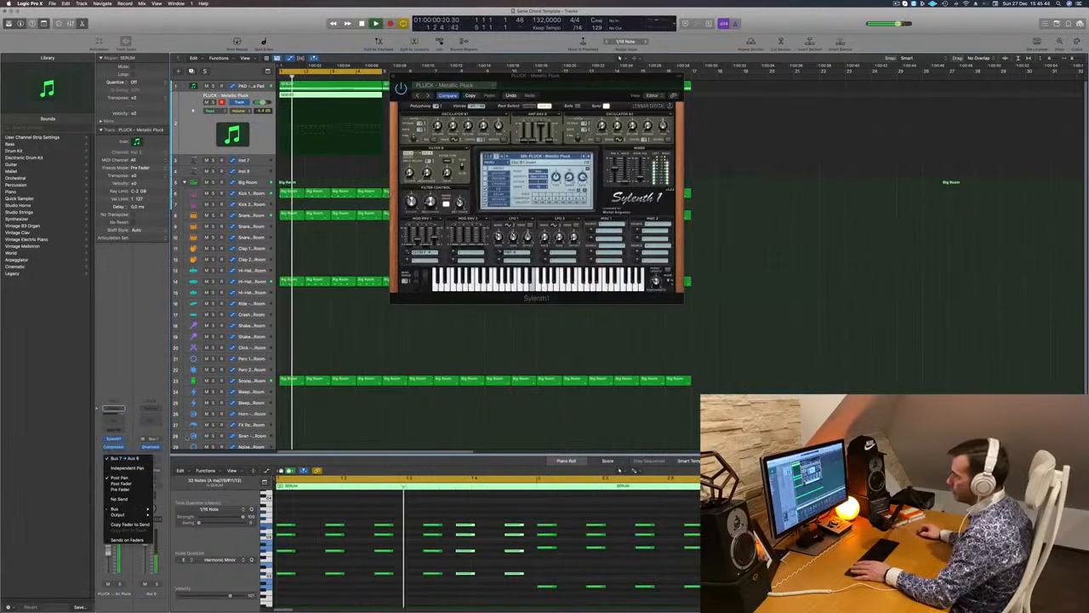
click(160, 415)
click(153, 420)
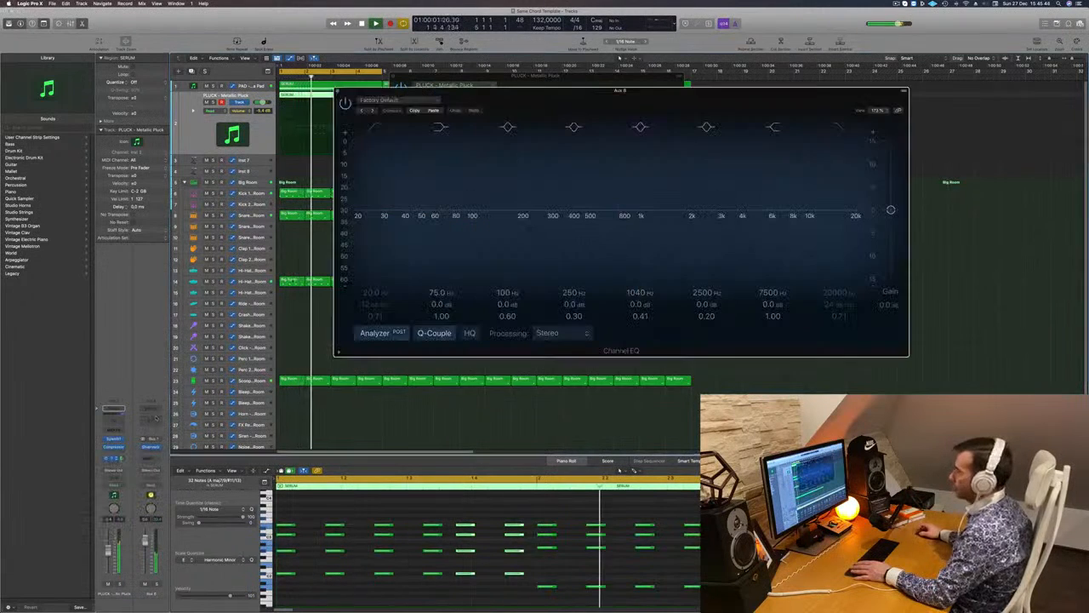
click(375, 128)
drag(378, 202, 596, 204)
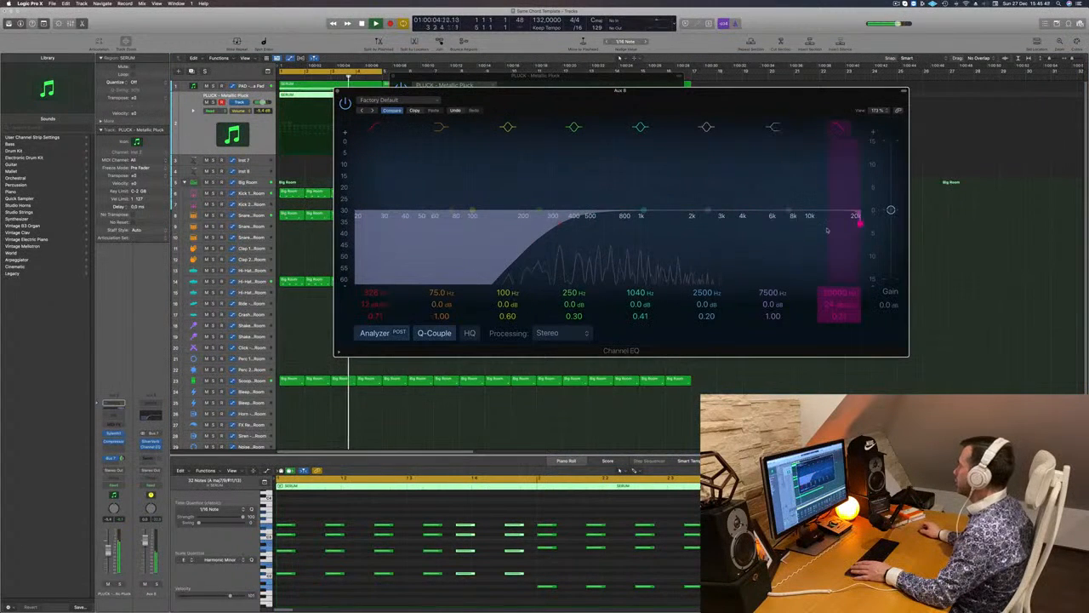
Step: Lower the high cut on the reverb return's EQ to about 10 kHz with a gentler slope, and close both plug-in windows
mouse_move(854, 222)
mouse_down()
mouse_move(745, 223)
mouse_move(747, 209)
mouse_move(790, 207)
mouse_move(787, 195)
mouse_move(788, 207)
mouse_move(753, 221)
mouse_up()
click(742, 219)
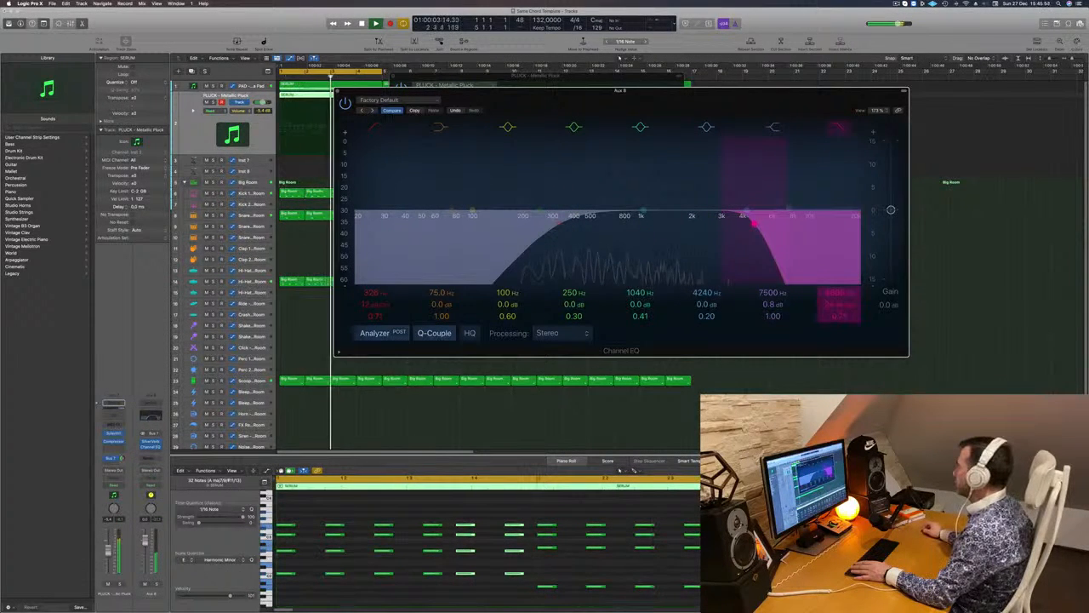
drag(839, 303, 841, 279)
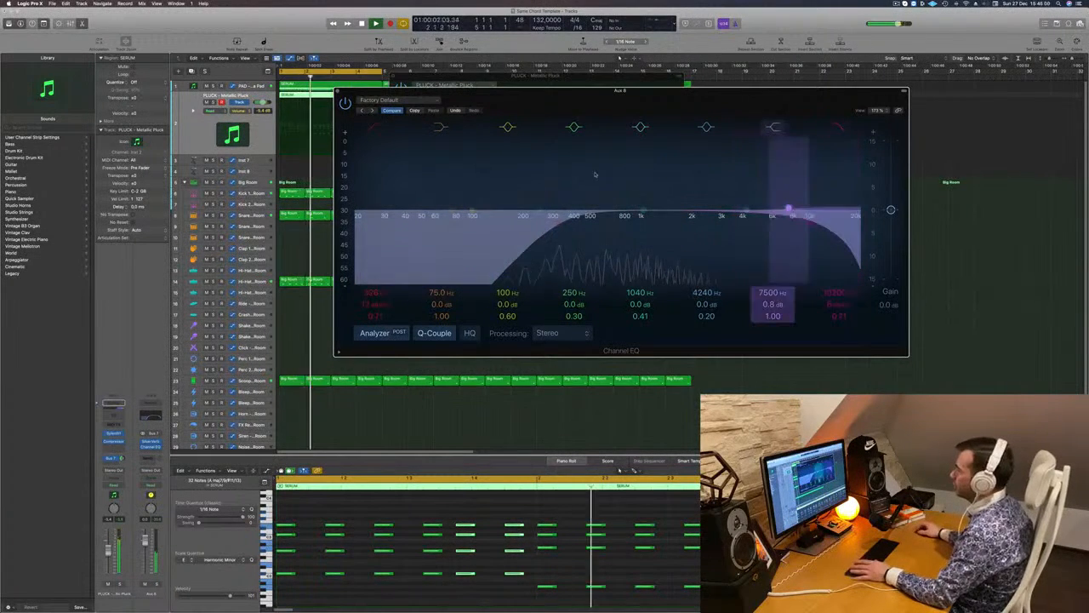
click(337, 91)
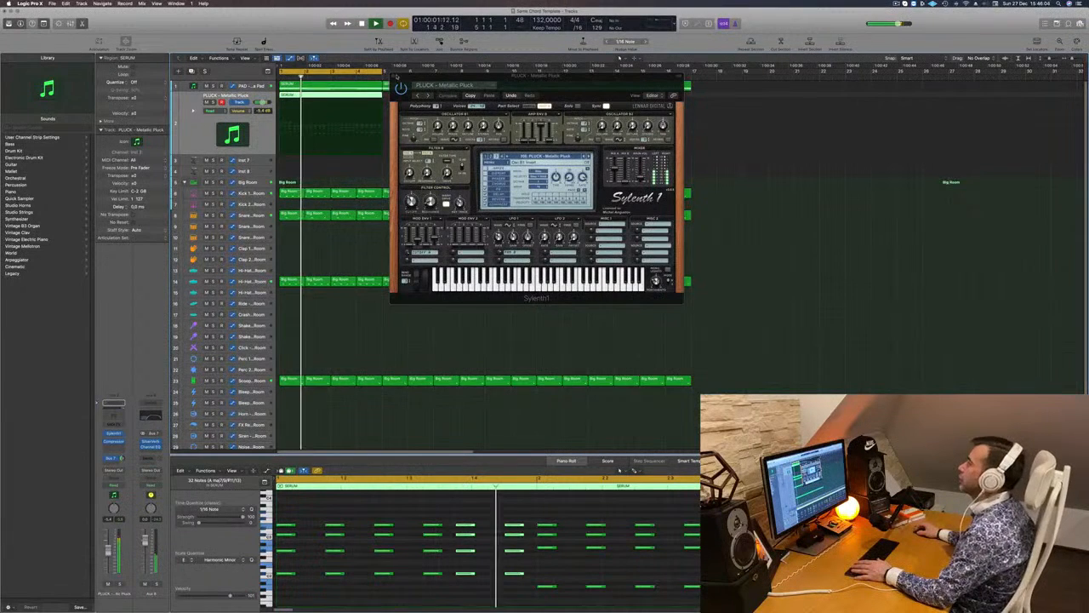
click(393, 77)
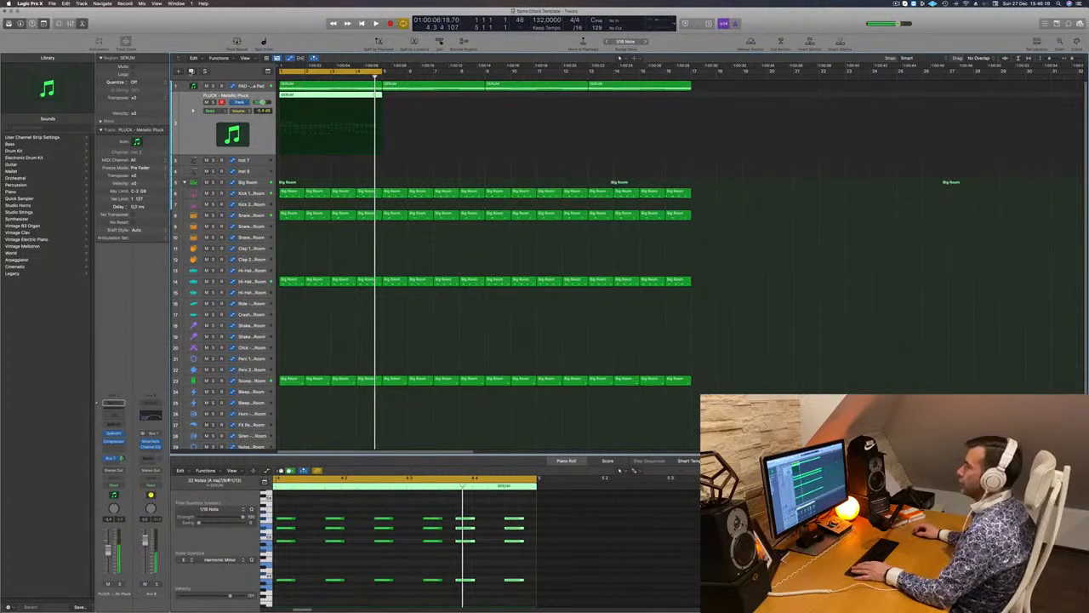
Step: Duplicate the Metallic Pluck track with its settings and copy its four-bar chord region onto the new track
key(super+d)
drag(319, 96, 312, 121)
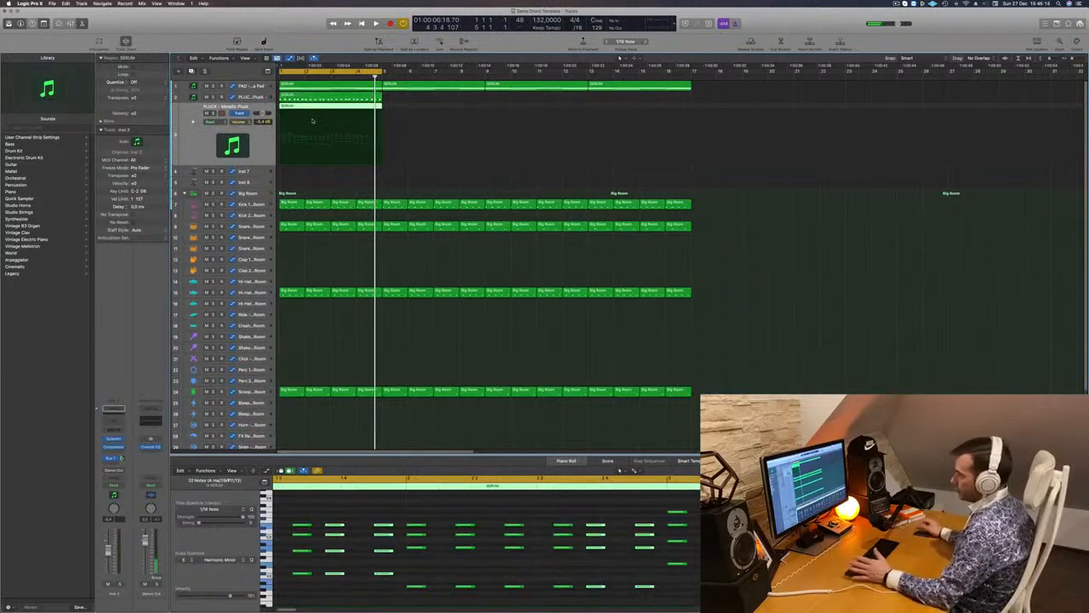
Step: Reduce the copied region's chords to their lowest notes, fill the gaps with copies for a steady bass rhythm, and play it
scroll(345, 541, down, 8)
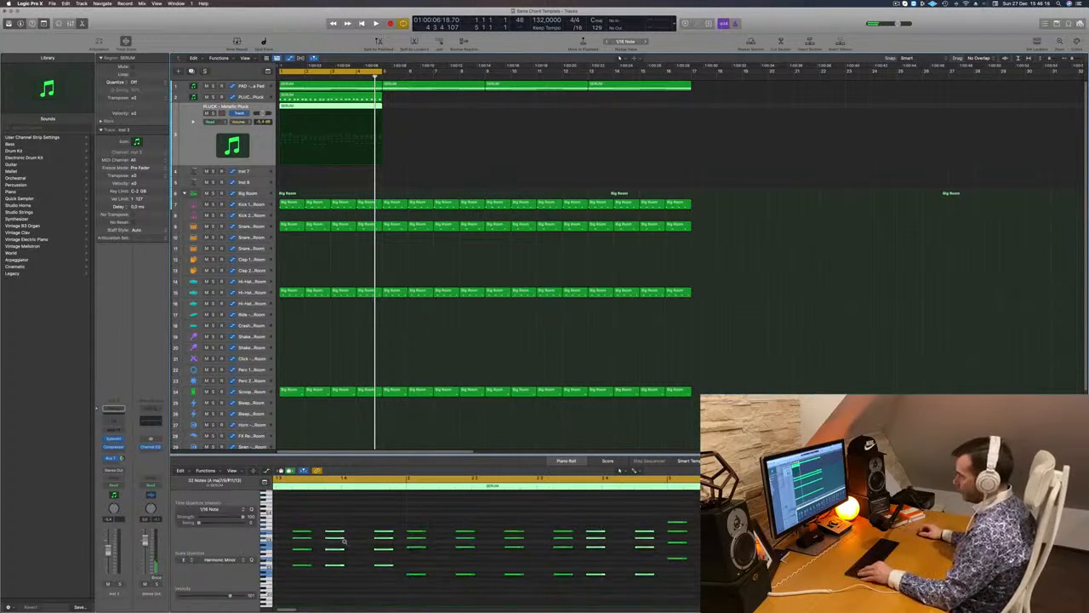
drag(275, 513, 691, 553)
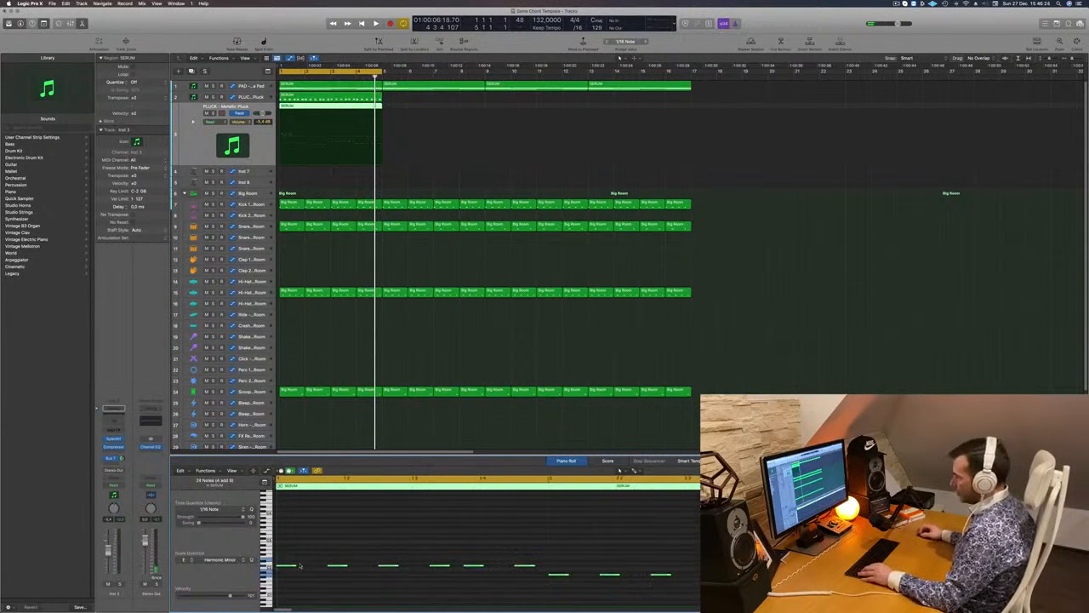
drag(294, 565, 315, 569)
key(space)
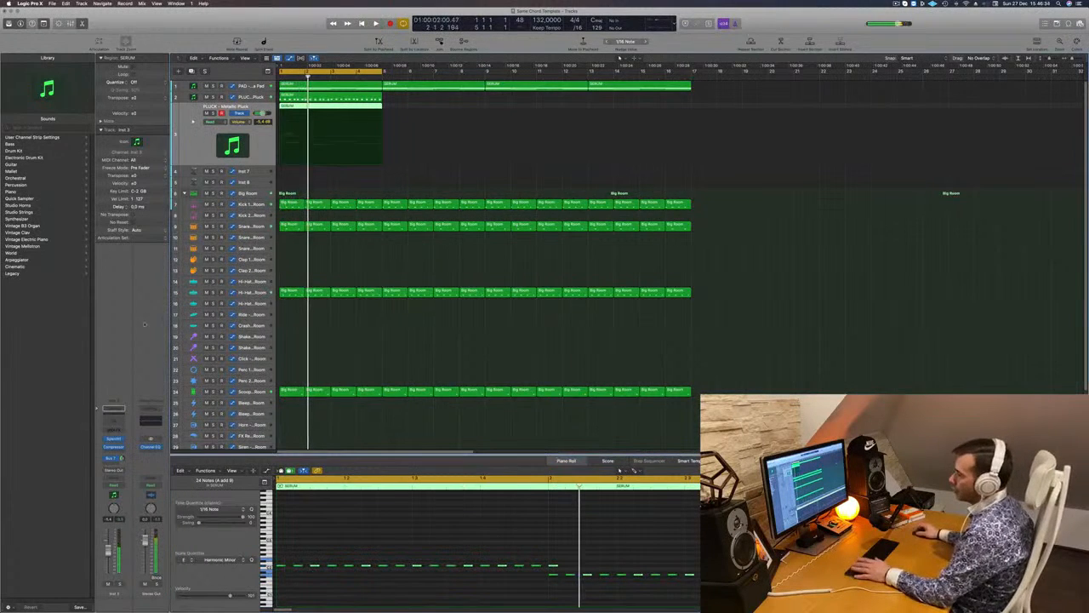
Step: Open Sylenth1 on the duplicated track, load BASS - Get Outta My Way, and switch to BASS - Acid Bass
click(114, 439)
click(460, 171)
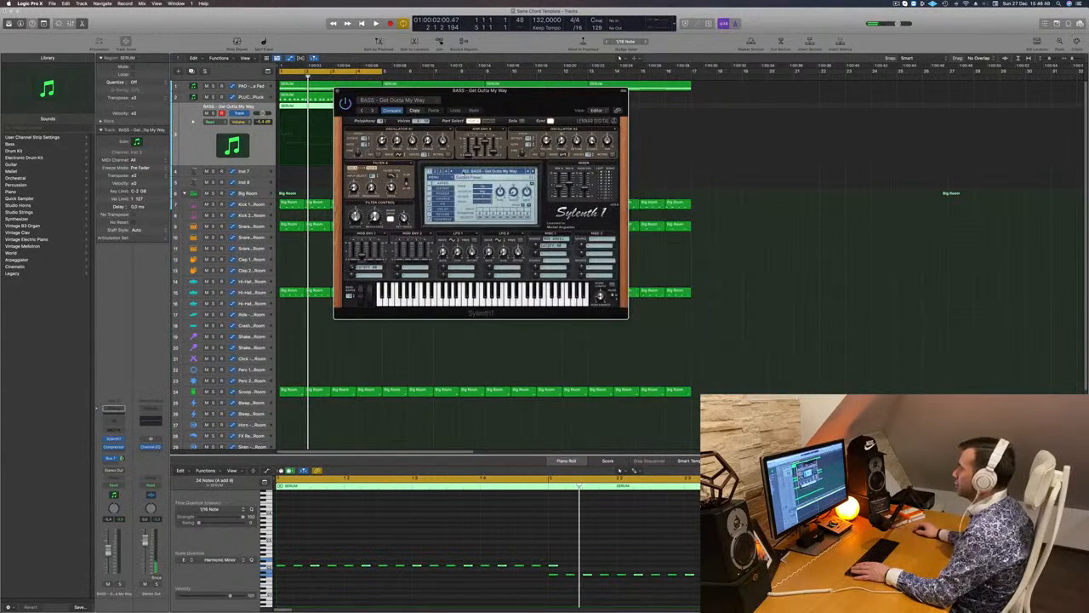
click(466, 172)
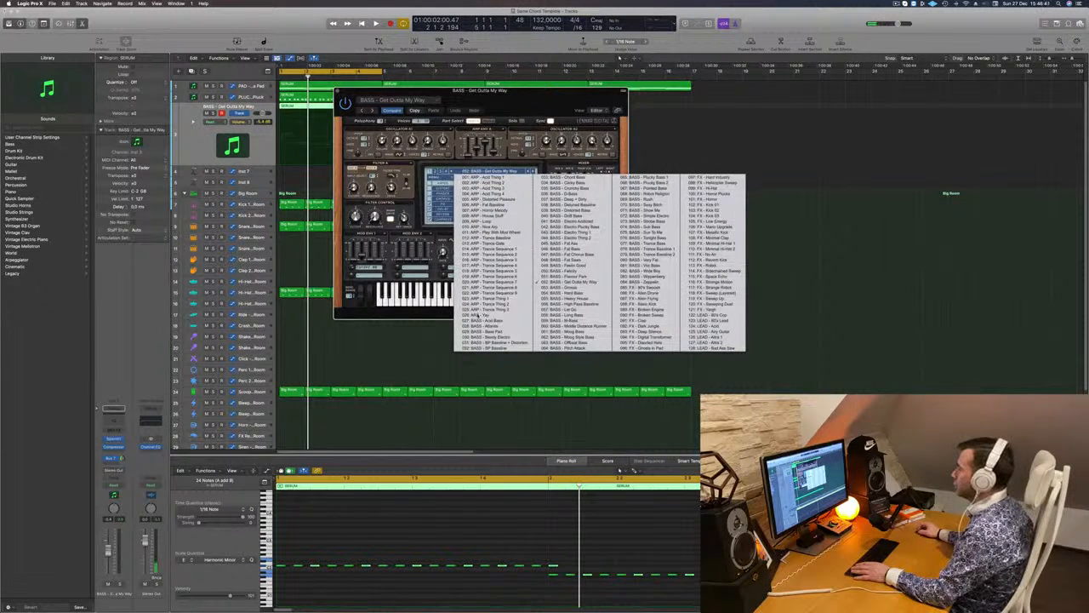
click(479, 320)
drag(492, 103, 532, 191)
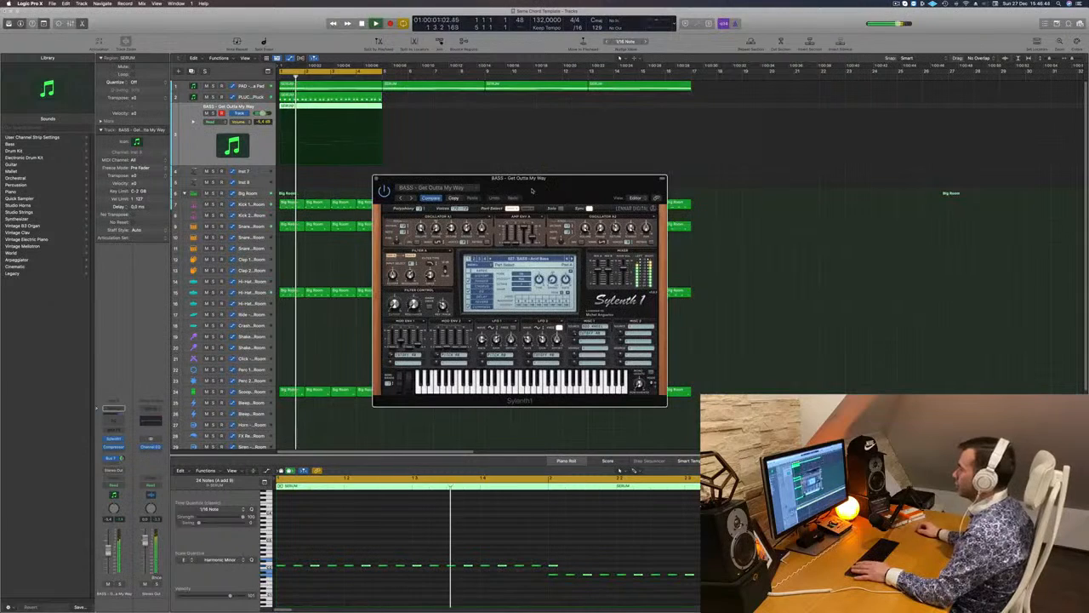
Step: Play from the start and audition the bass presets Atlanta and Bendy Electric
key(Return)
key(Return)
click(572, 259)
key(space)
click(572, 259)
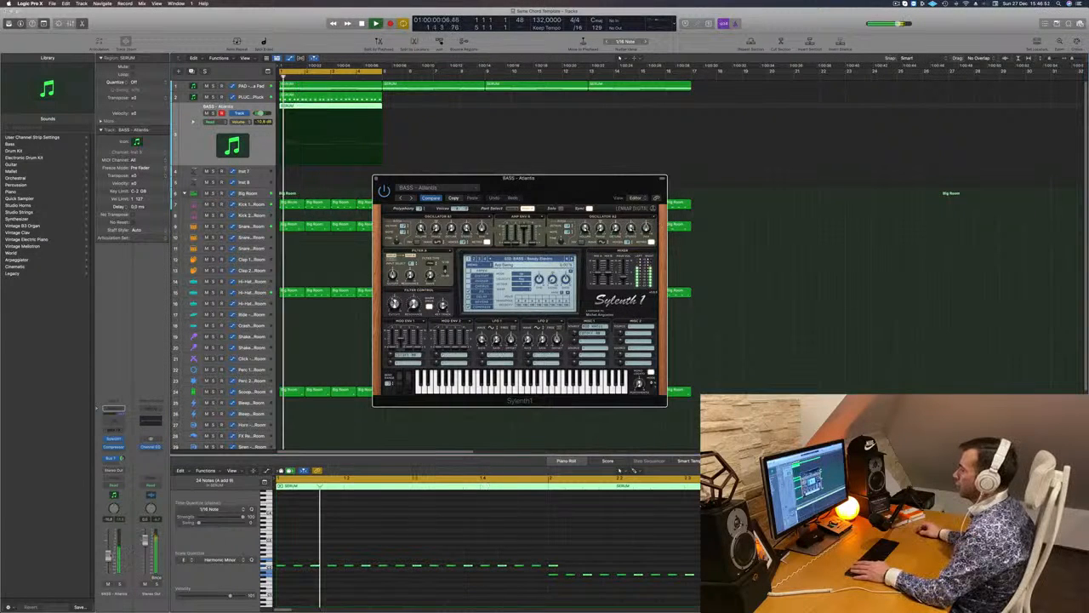
click(673, 253)
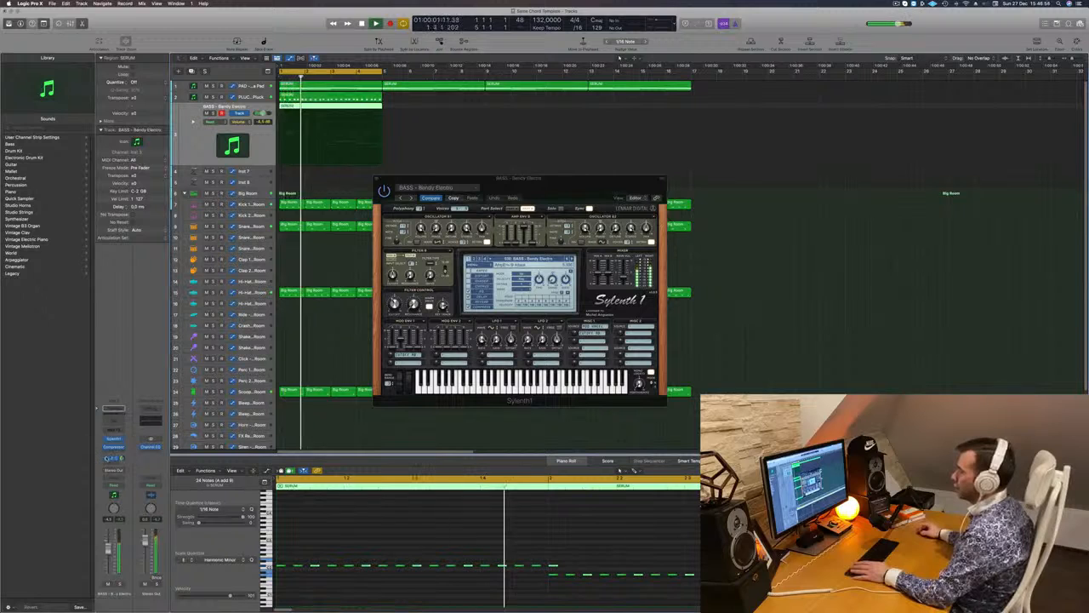
Step: Continue auditioning bass presets, including Electro Thing 2, Felicity, Get Outta My Way and Hard Bass
click(572, 259)
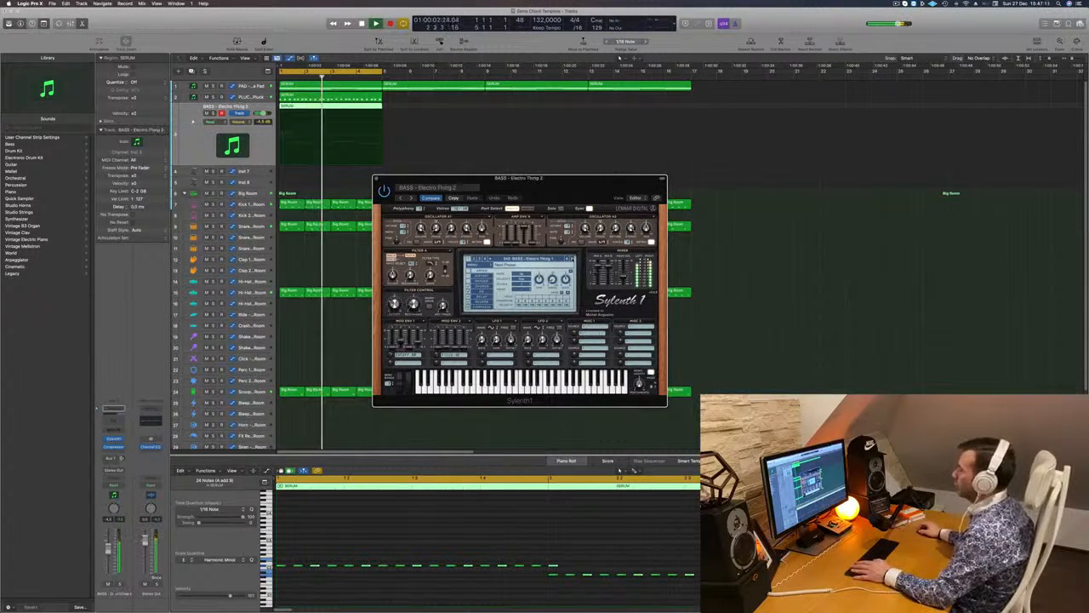
click(573, 259)
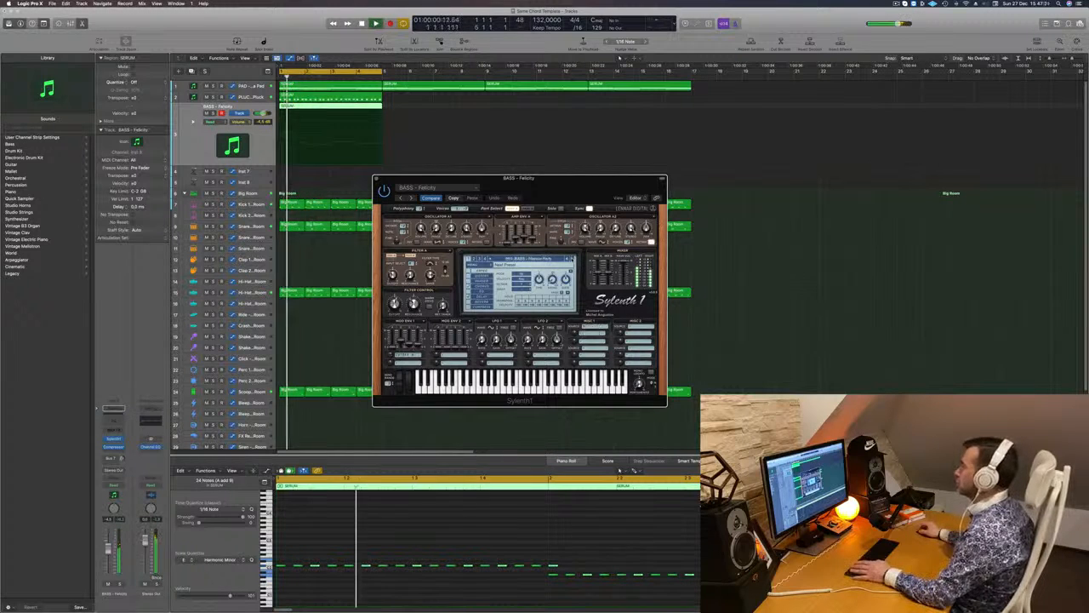
drag(560, 187, 602, 191)
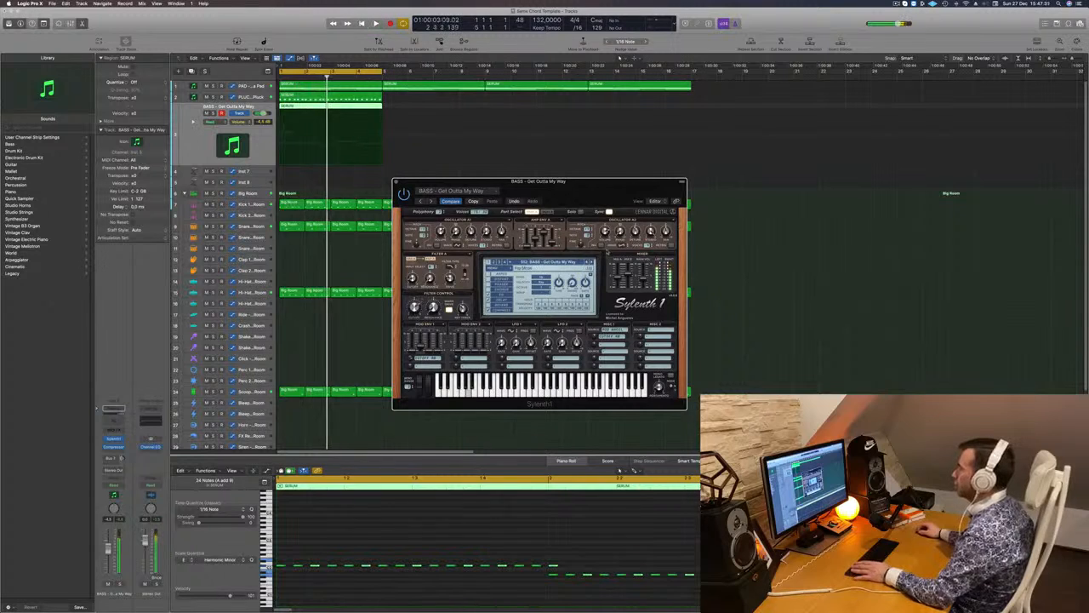
click(592, 263)
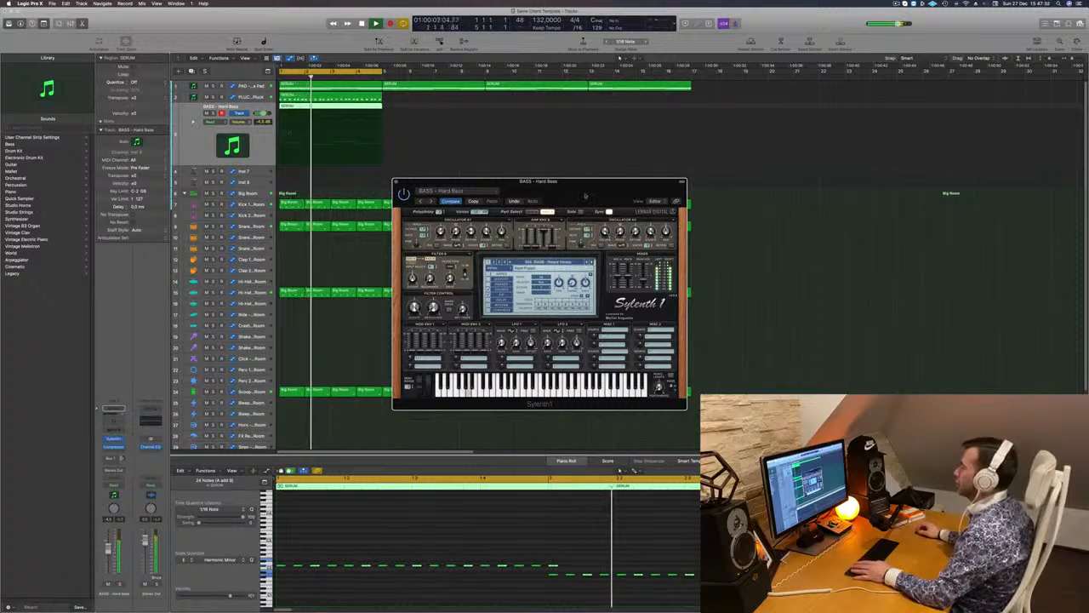
Step: Audition BASS - Heavy House soloed and in the full mix, and step on to BASS - High Pass Bassline
drag(579, 182, 615, 158)
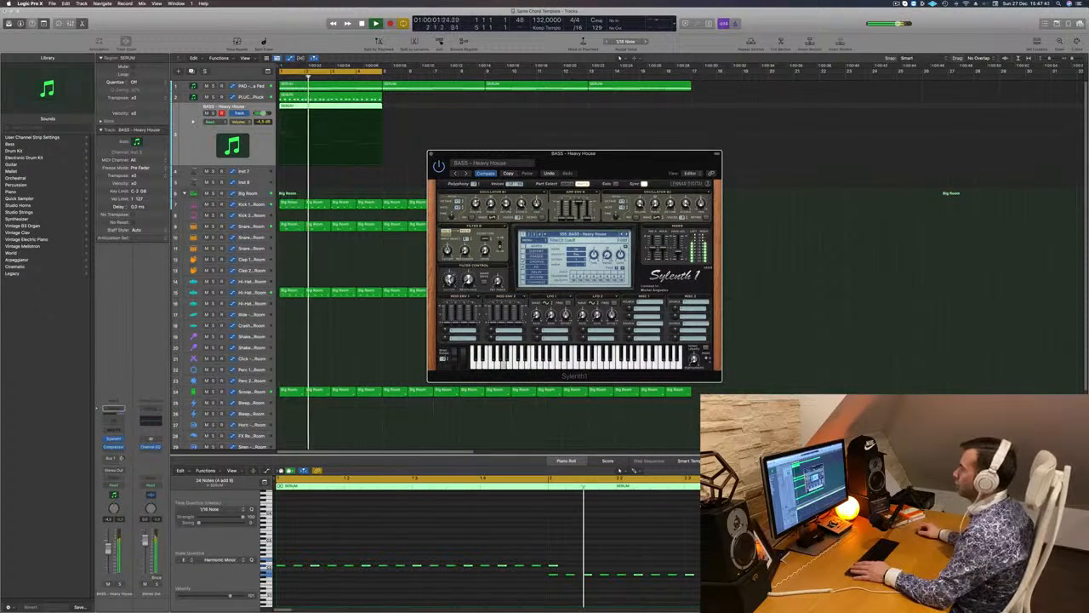
key(s)
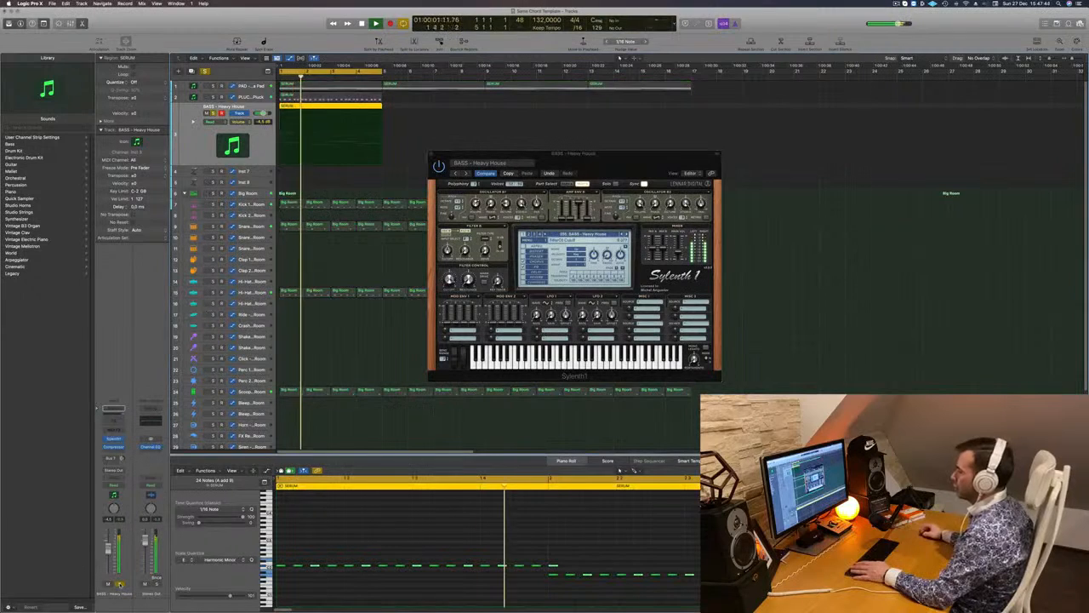
key(s)
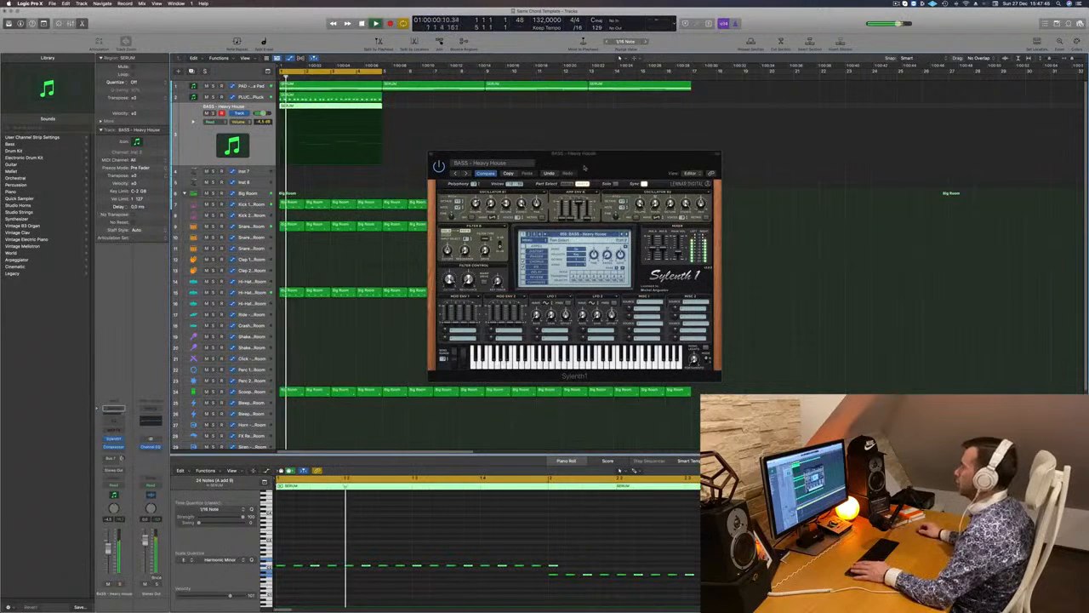
drag(603, 169, 565, 167)
click(586, 231)
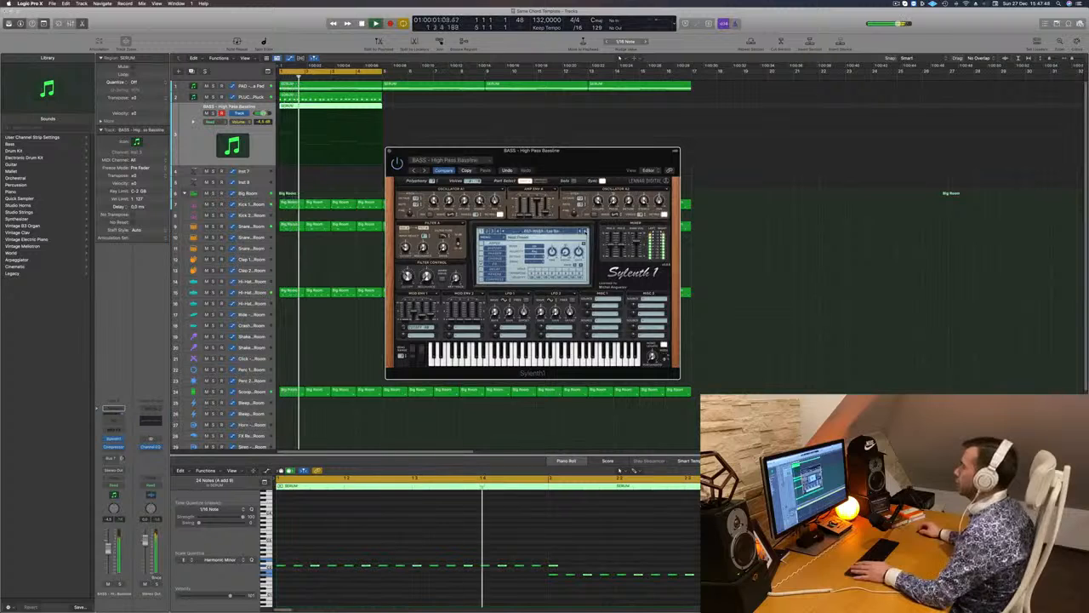
Step: Select all notes in the bass region, transpose them up an octave, and listen to them with BASS - Let Go
click(477, 524)
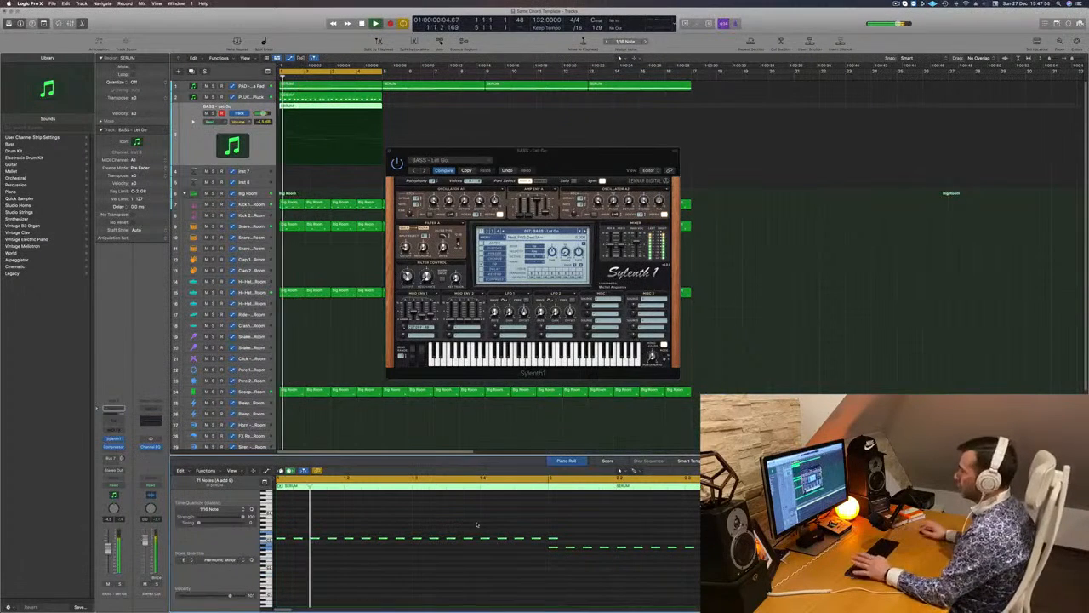
drag(587, 163, 605, 152)
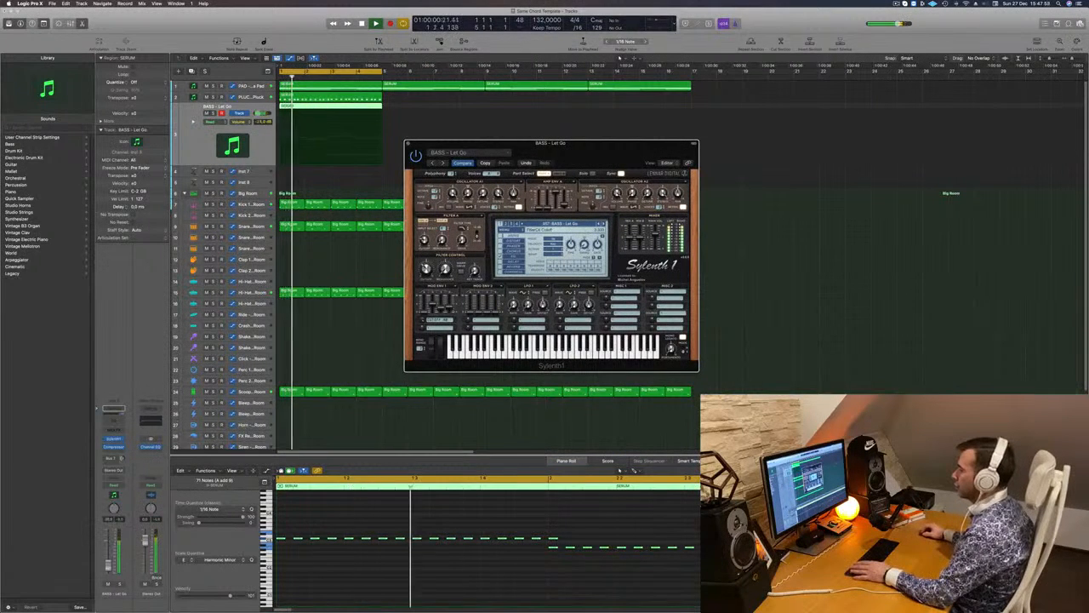
click(620, 470)
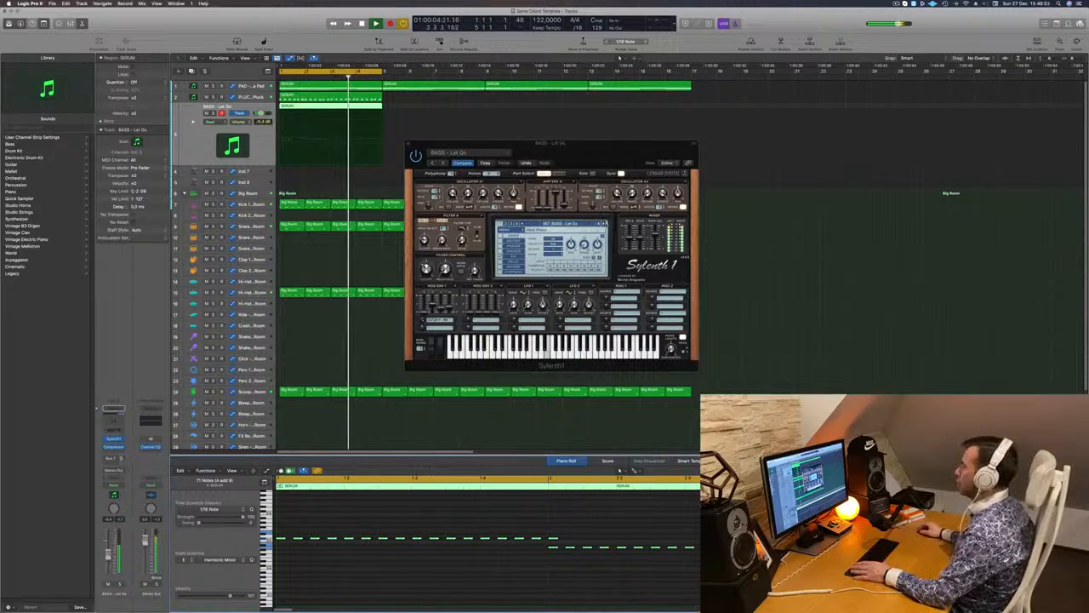
Step: Audition further bass presets during playback, including Long Bass, Middle Distance Runner, Moog Style Bass and Pitch Attack
key(Down)
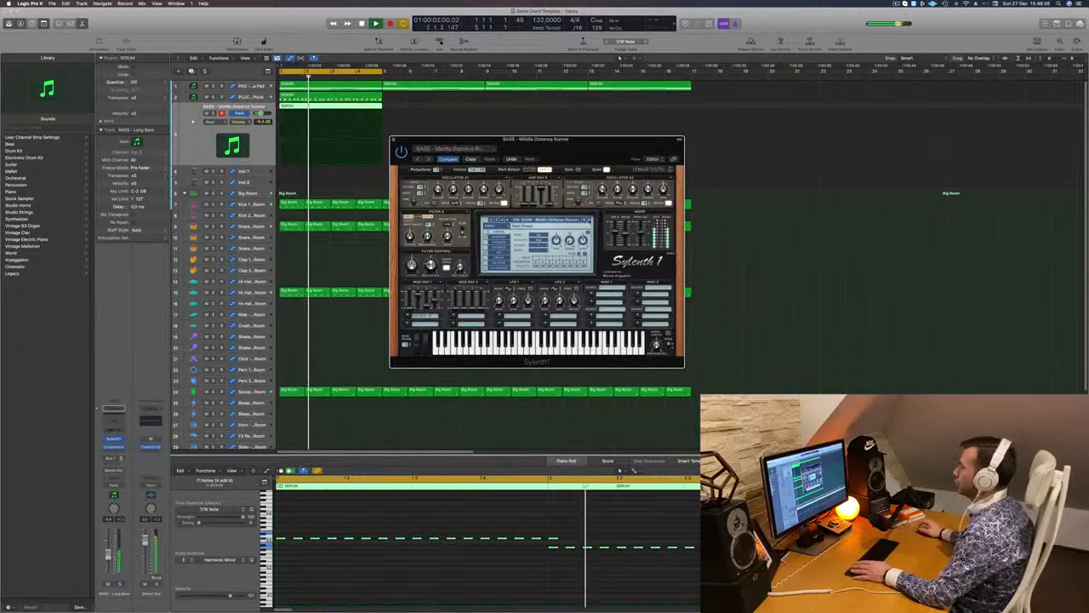
key(Down)
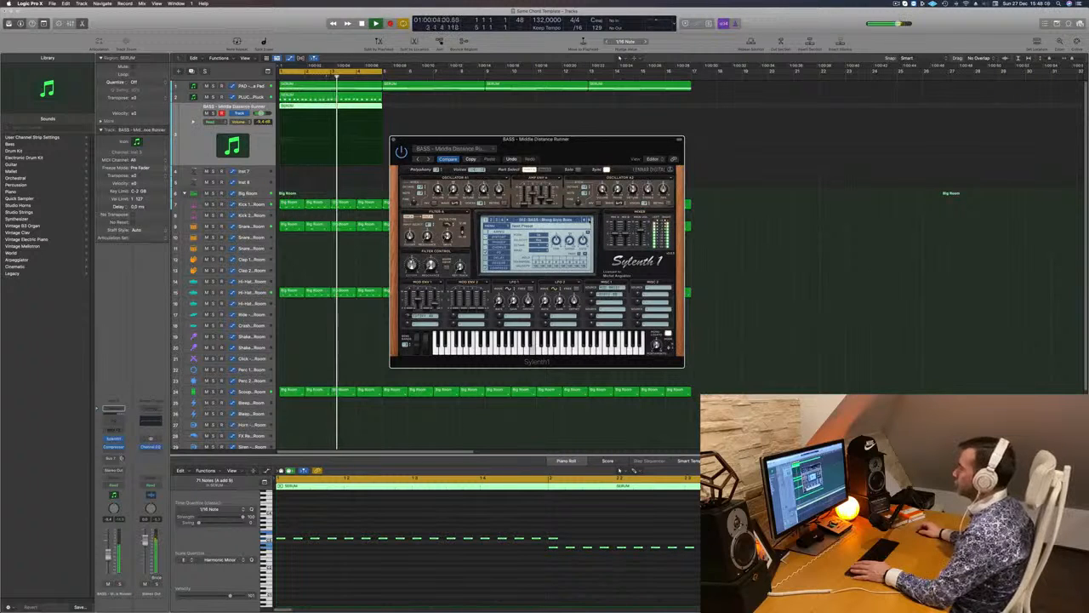
click(588, 220)
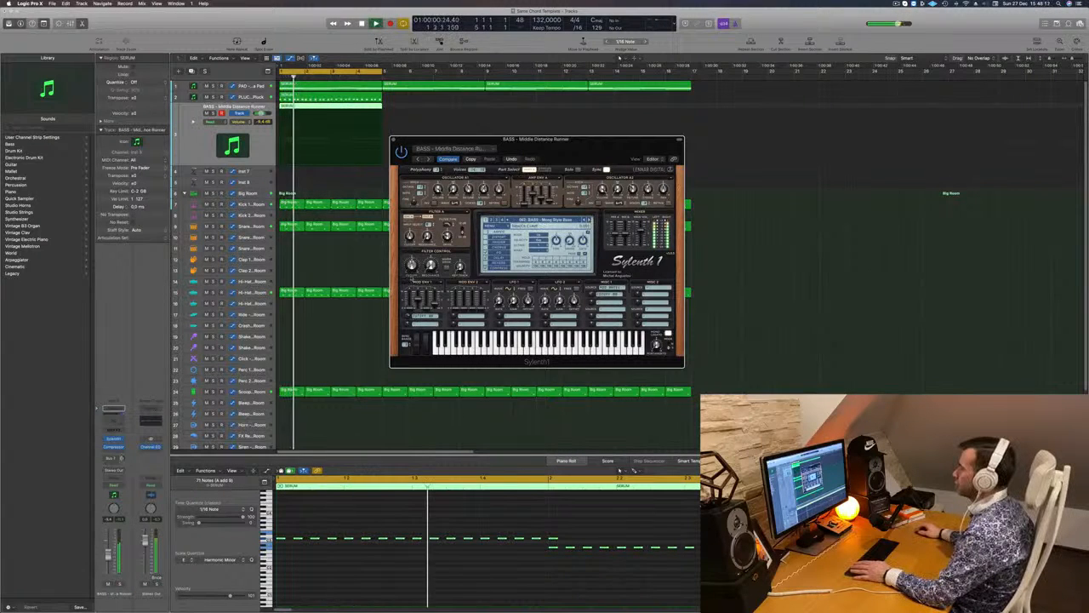
key(Down)
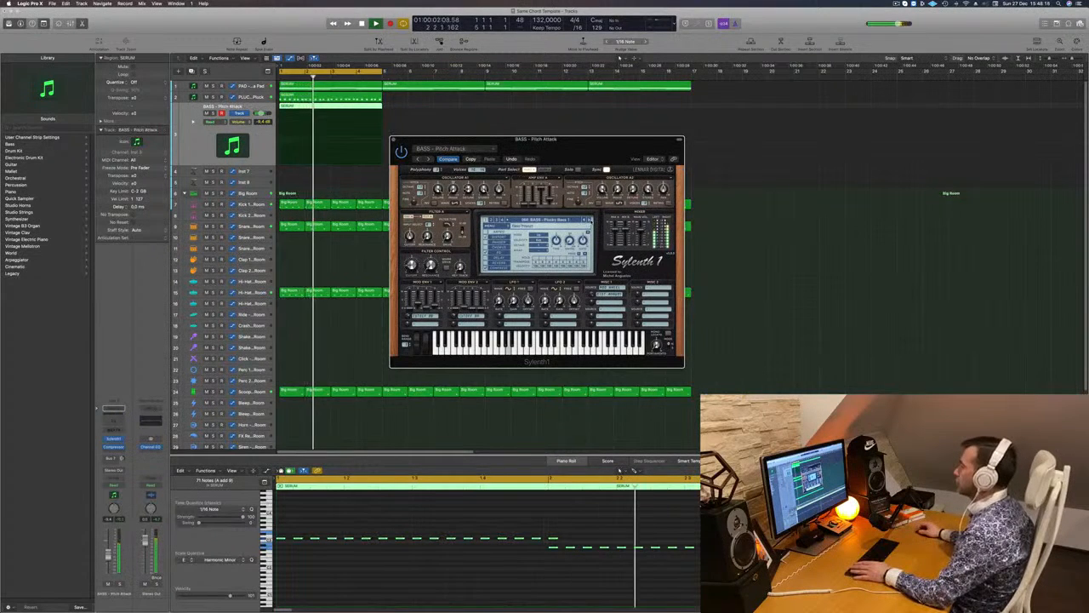
Step: Audition further bass presets during playback, including Sexy Bitch, Show Me, Strobe Bass, Sub Bass and Sun To Me
key(Down)
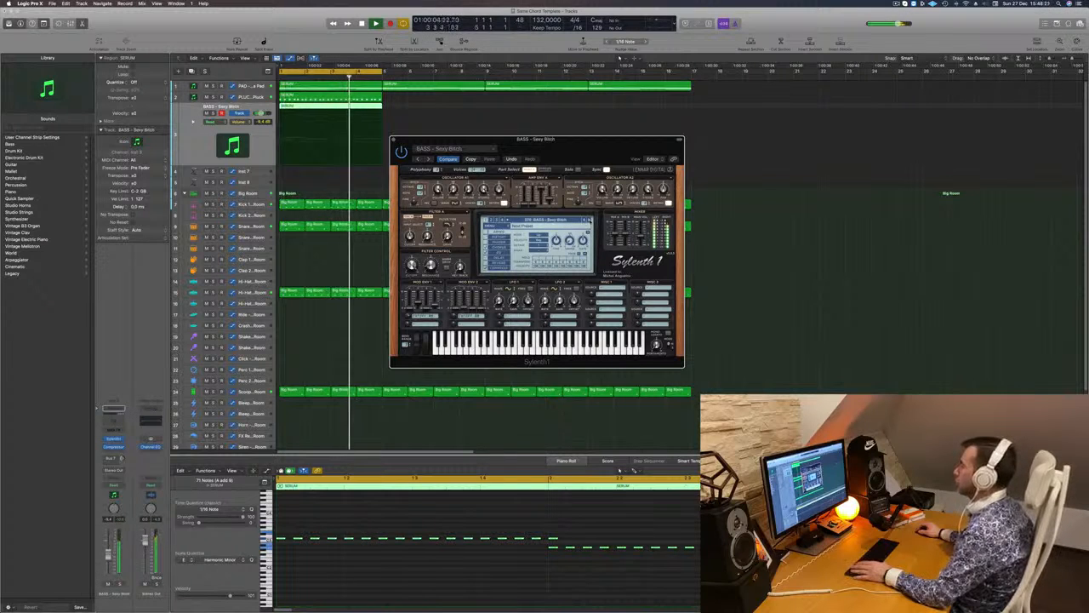
key(Down)
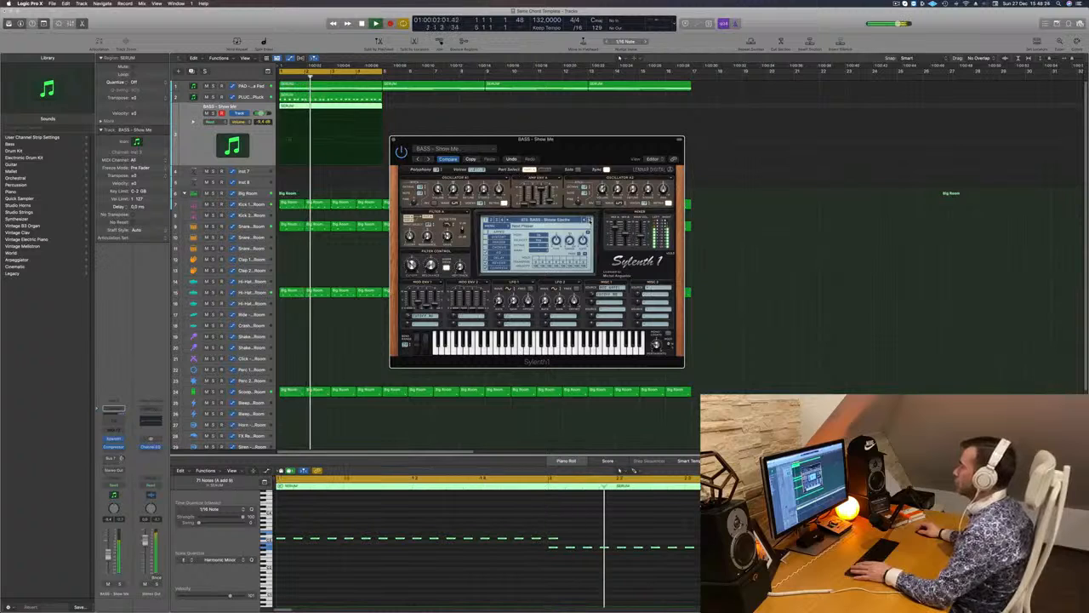
key(Down)
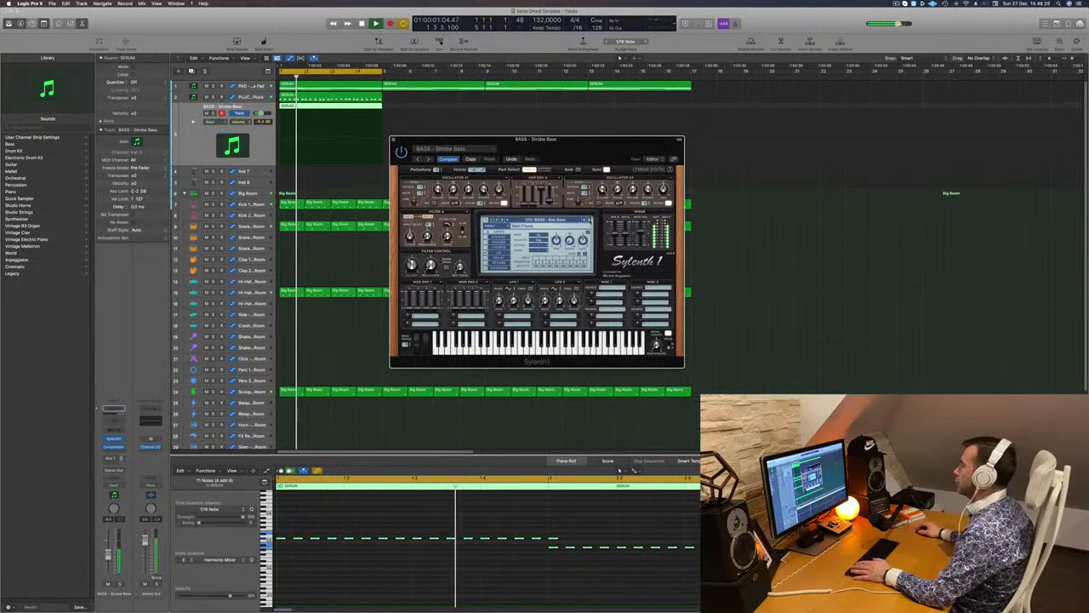
key(Down)
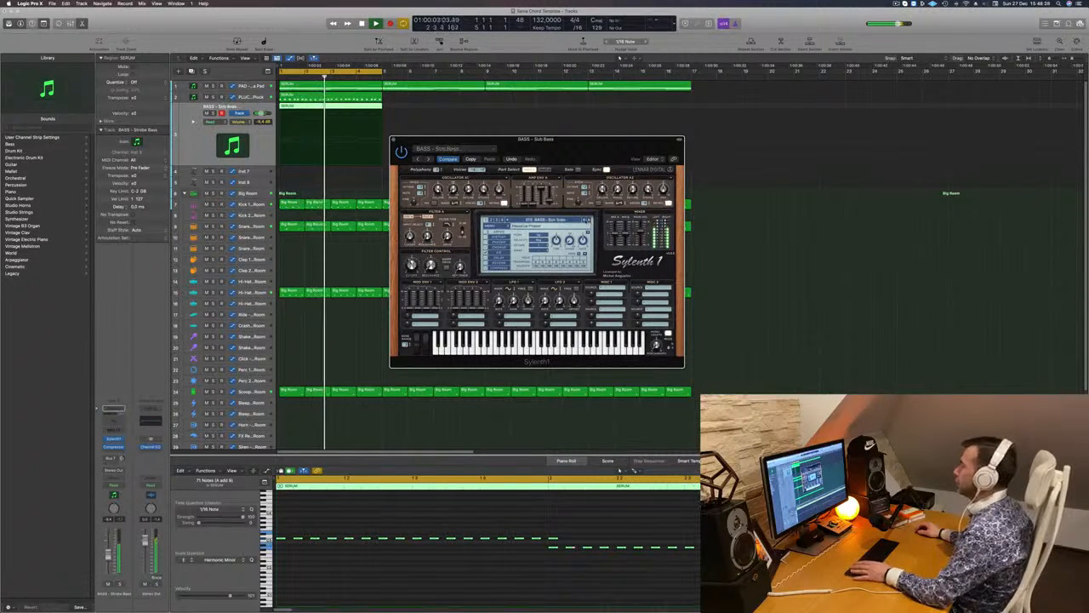
key(Down)
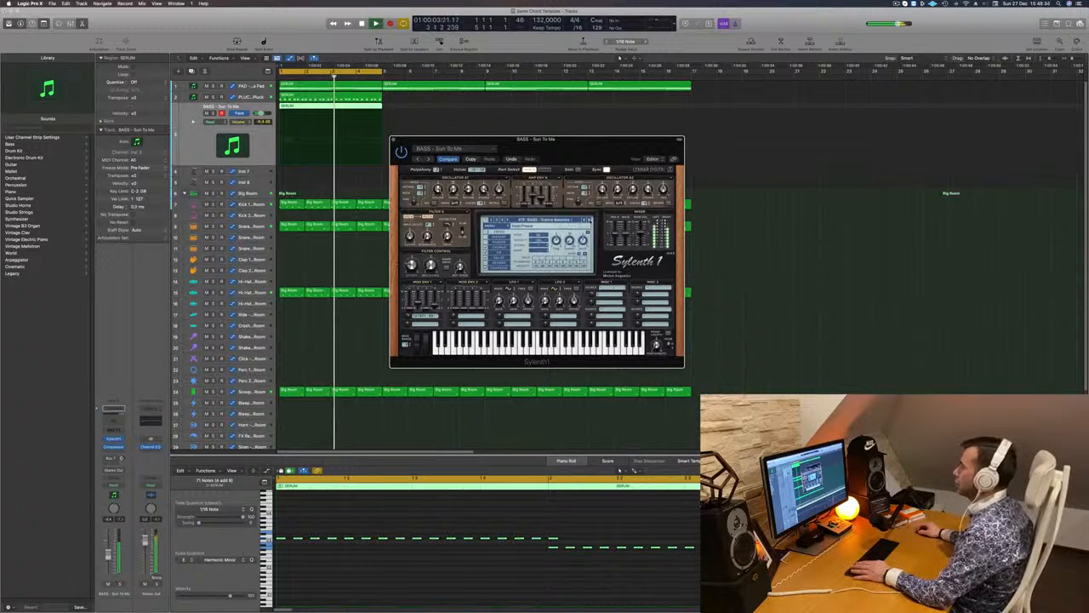
Step: Step on past Wide Boy, settle on the BASS - Wippenberg preset, and close the synth window
key(Down)
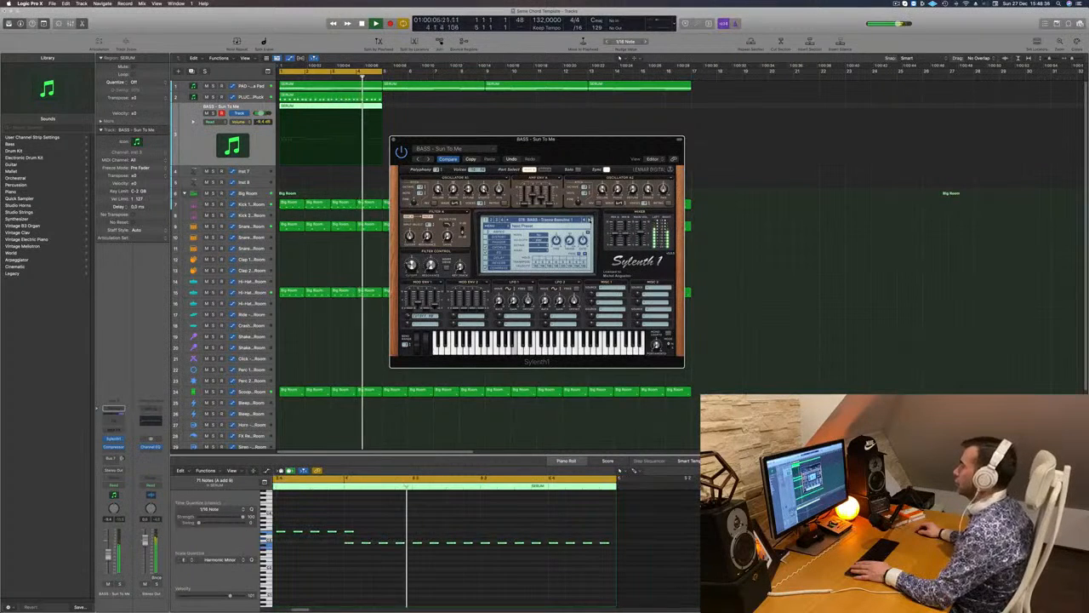
key(Down)
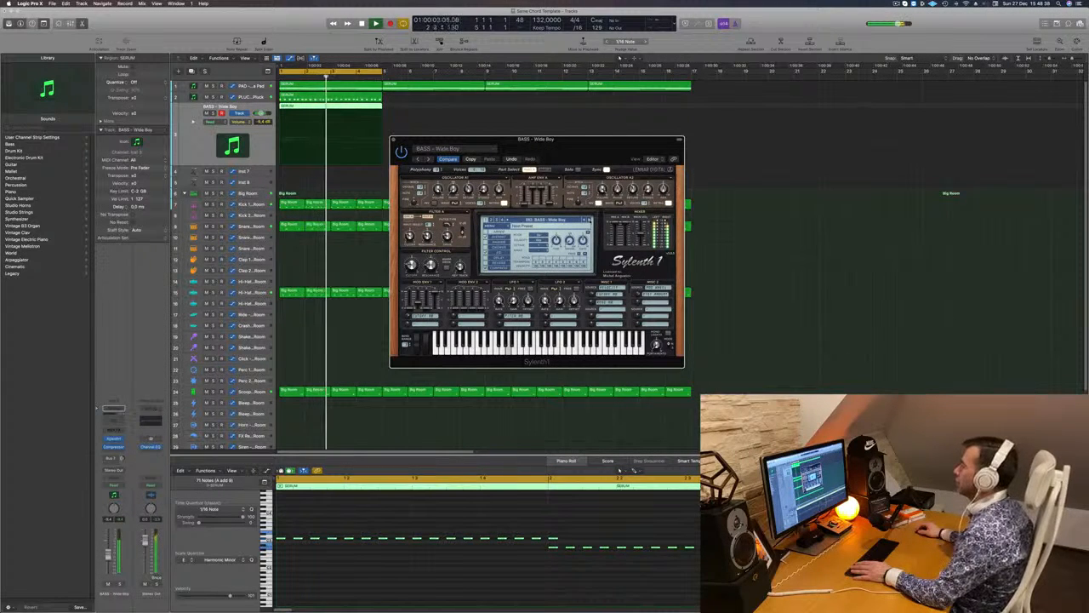
key(Down)
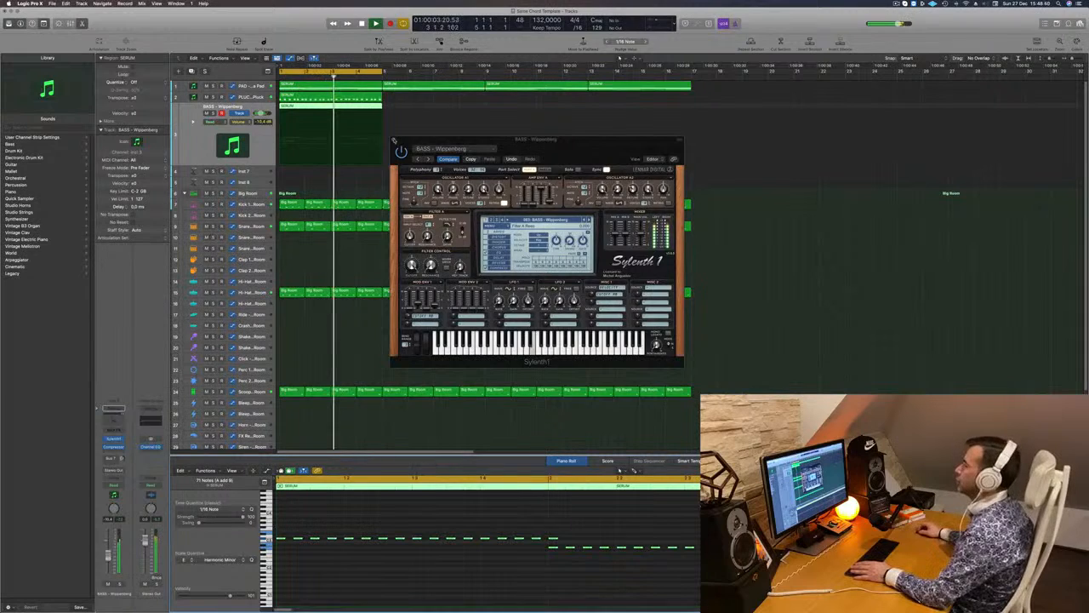
click(393, 140)
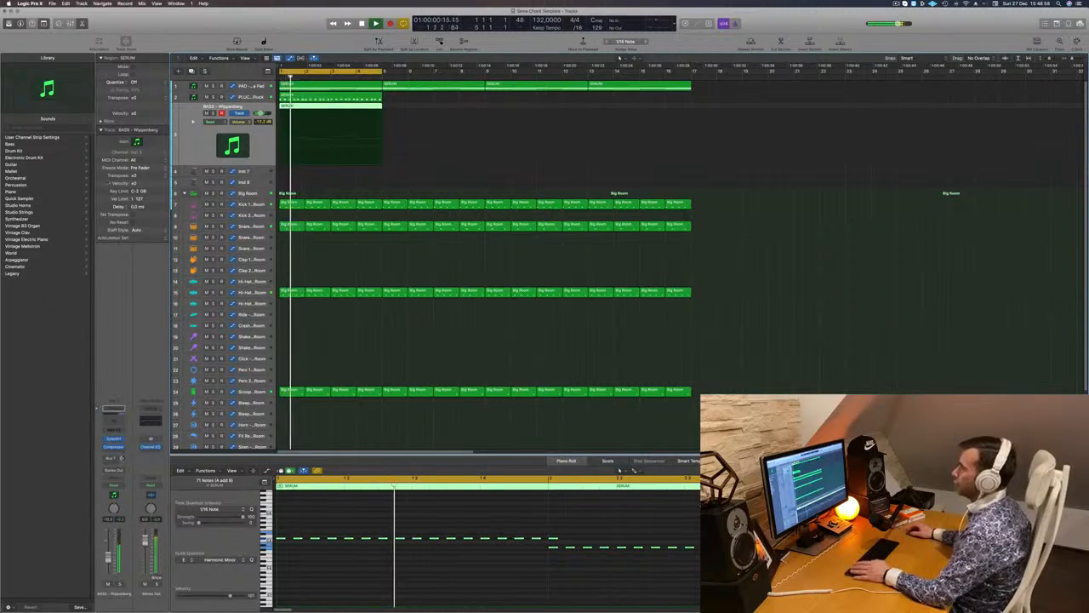
Step: Review the Sylenth1 settings of the Anjuna Pad and Metallic Pluck tracks, closing each synth window after viewing it
click(250, 86)
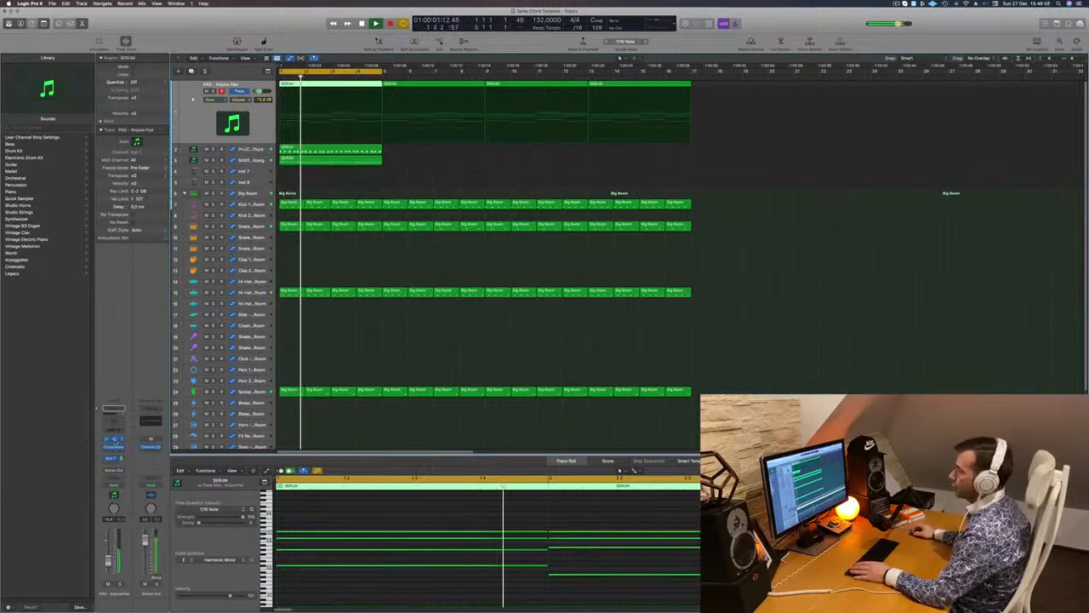
key(v)
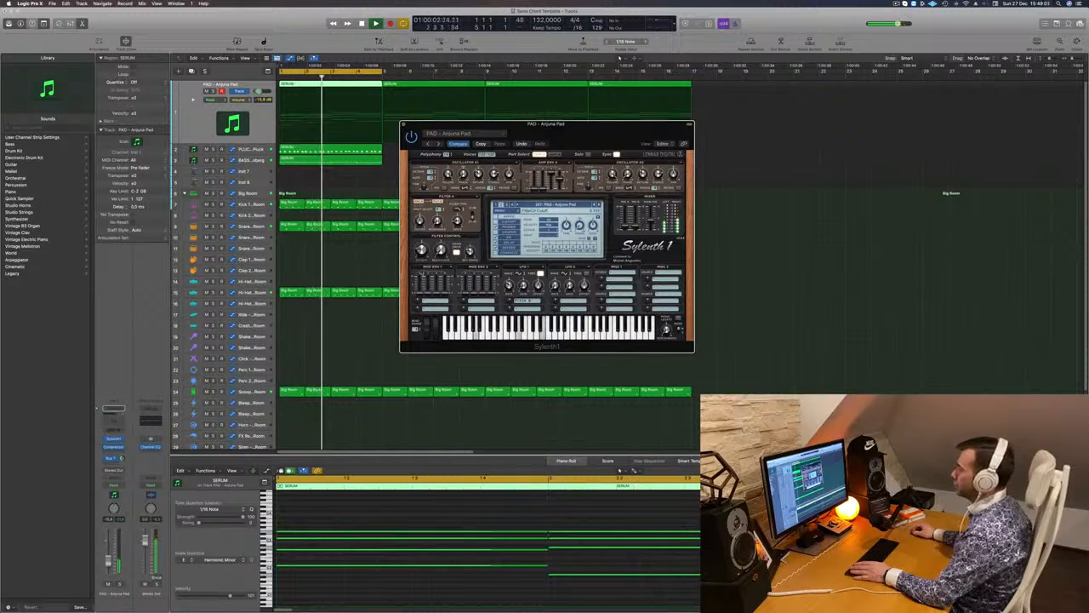
key(v)
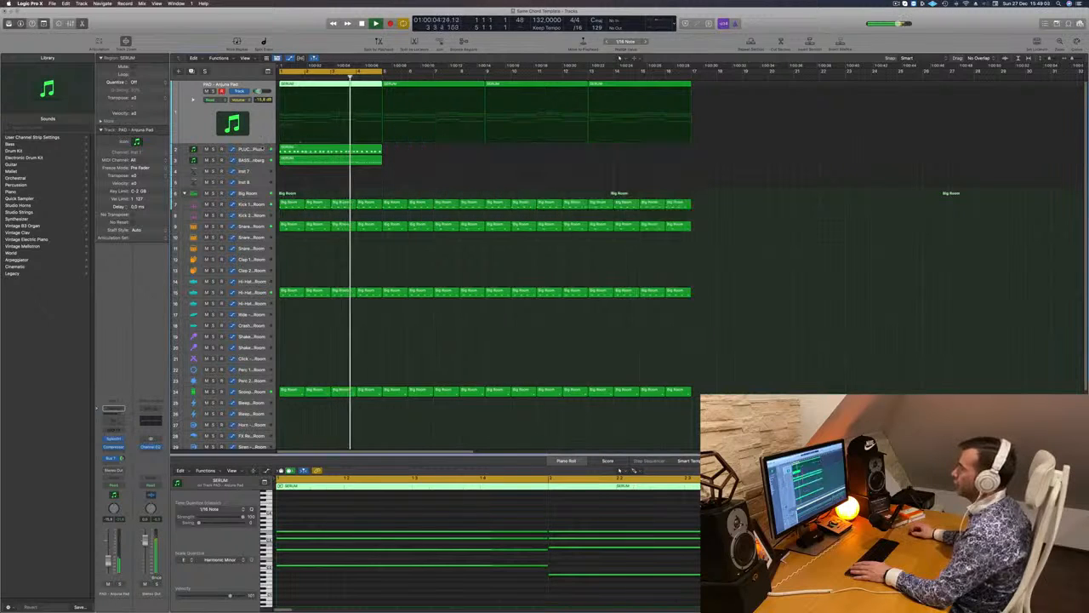
key(Down)
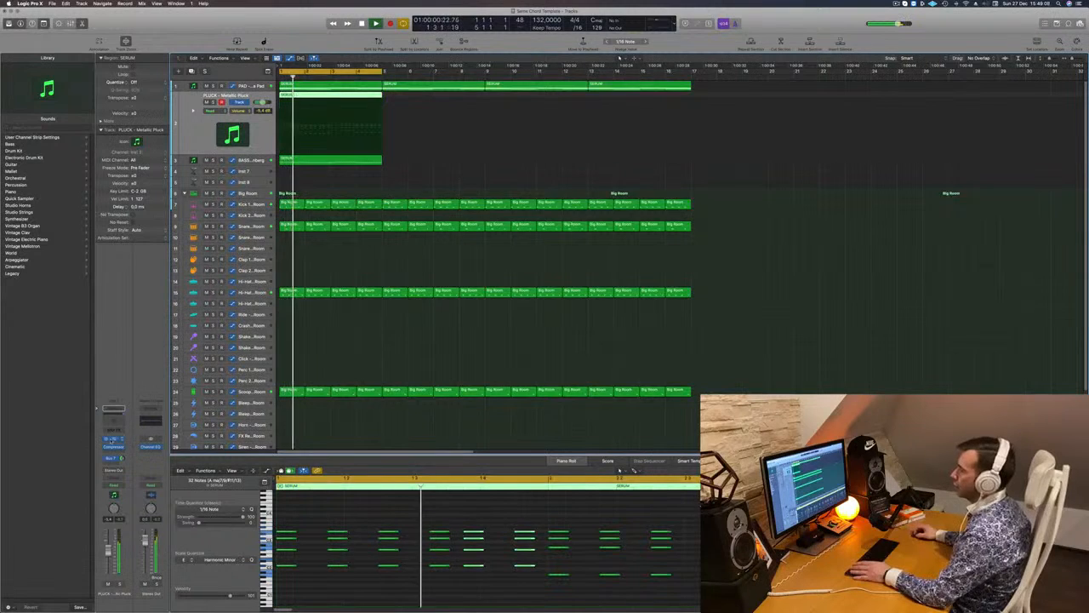
key(v)
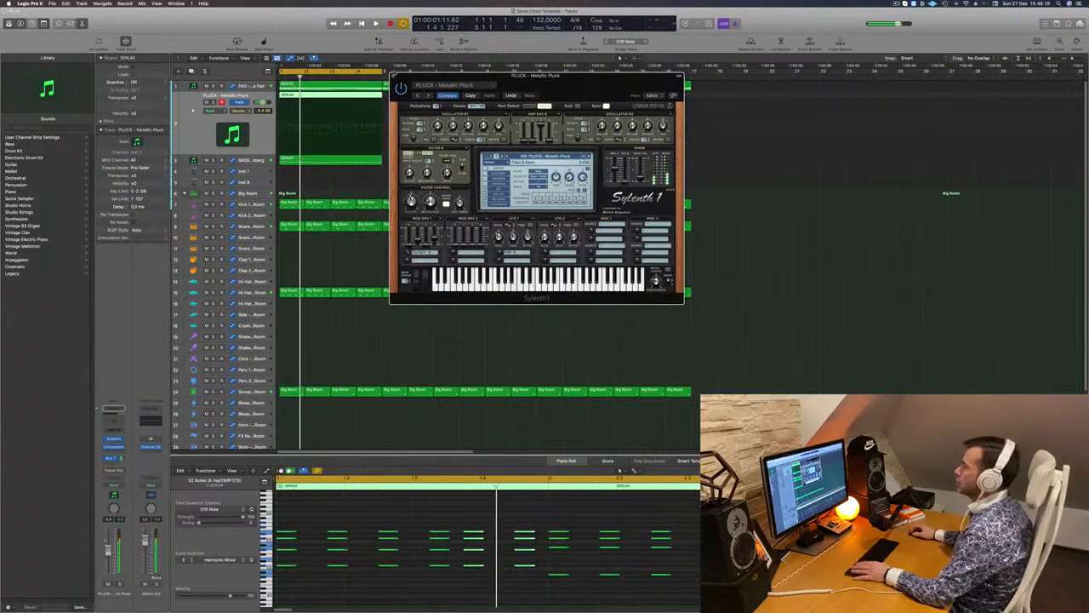
key(super+w)
Step: Copy the four-bar pluck and bass regions to fill 16 bars, and extend the cycle range over all 16 bars
drag(335, 174, 351, 87)
mouse_move(325, 182)
mouse_down()
mouse_move(351, 102)
mouse_move(487, 99)
mouse_move(315, 162)
mouse_up()
drag(345, 95, 551, 97)
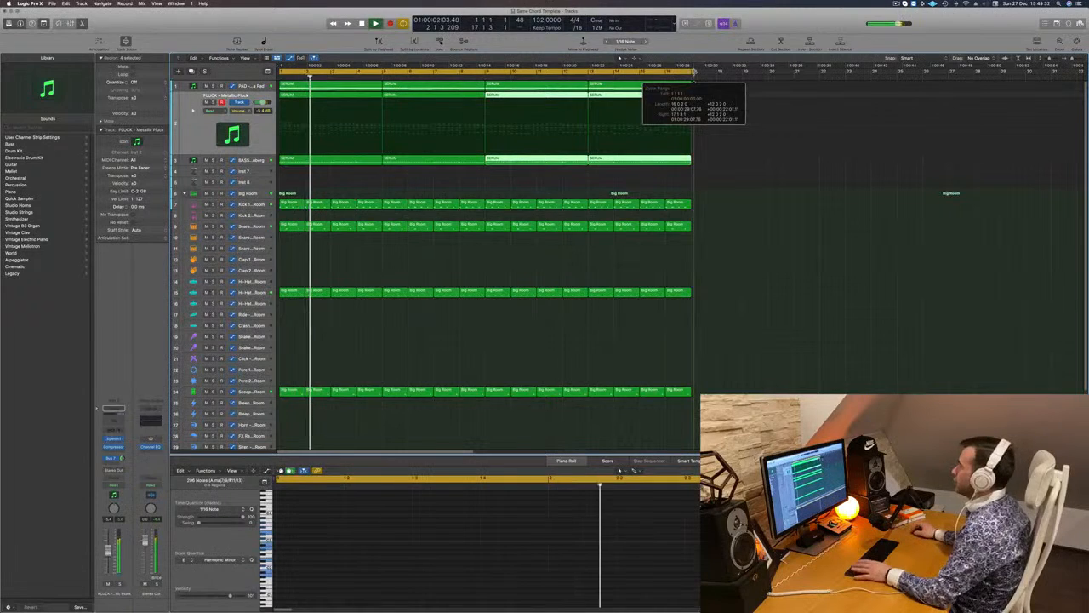
click(342, 167)
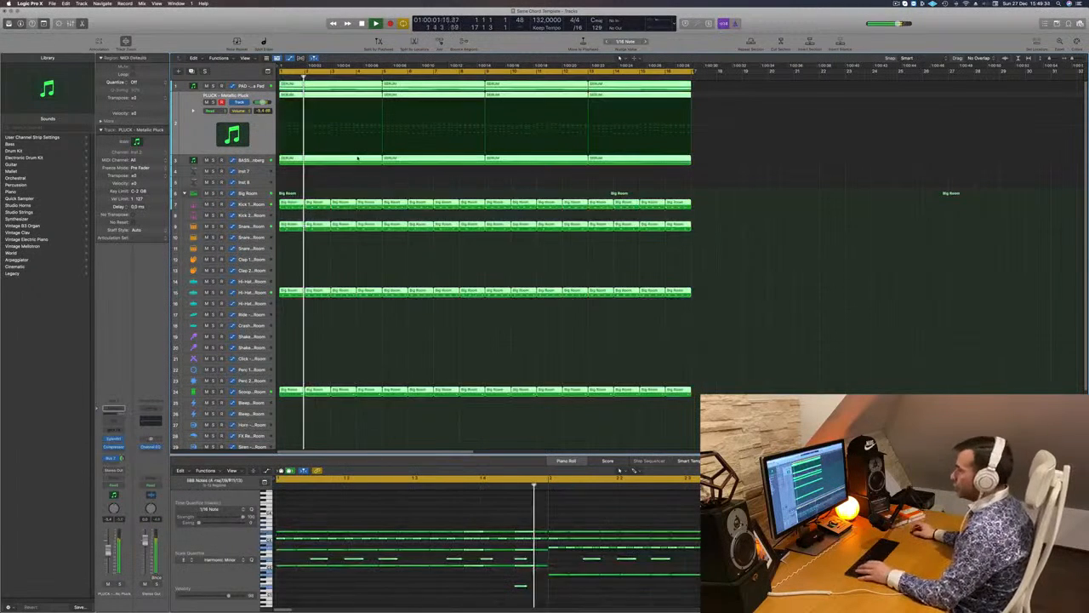
Step: Color and name all regions in the arrangement by their tracks
key(super+a)
right_click(356, 159)
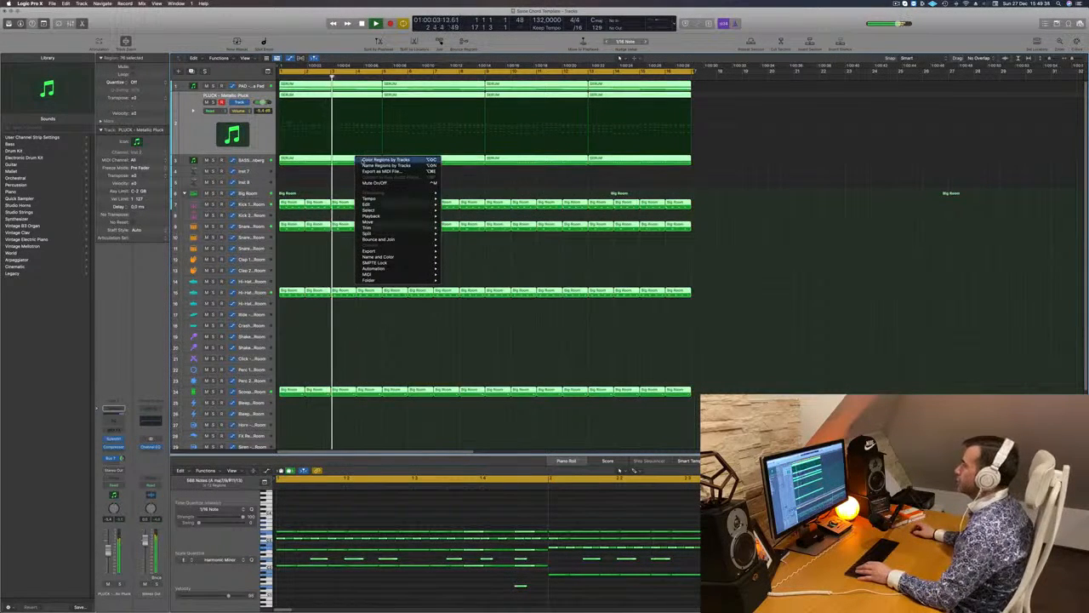
click(363, 160)
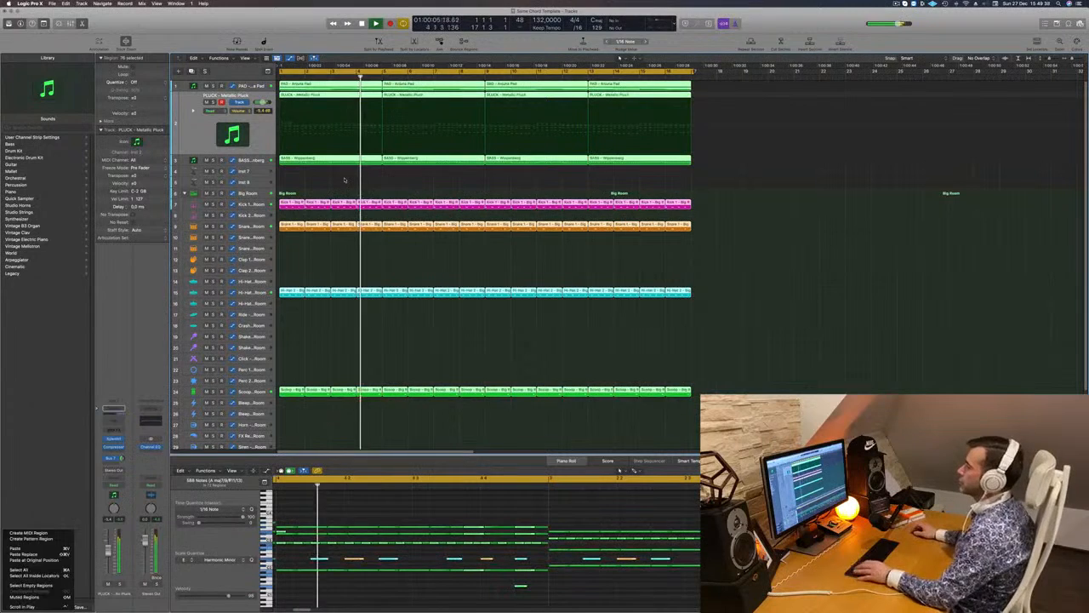
key(Return)
click(250, 205)
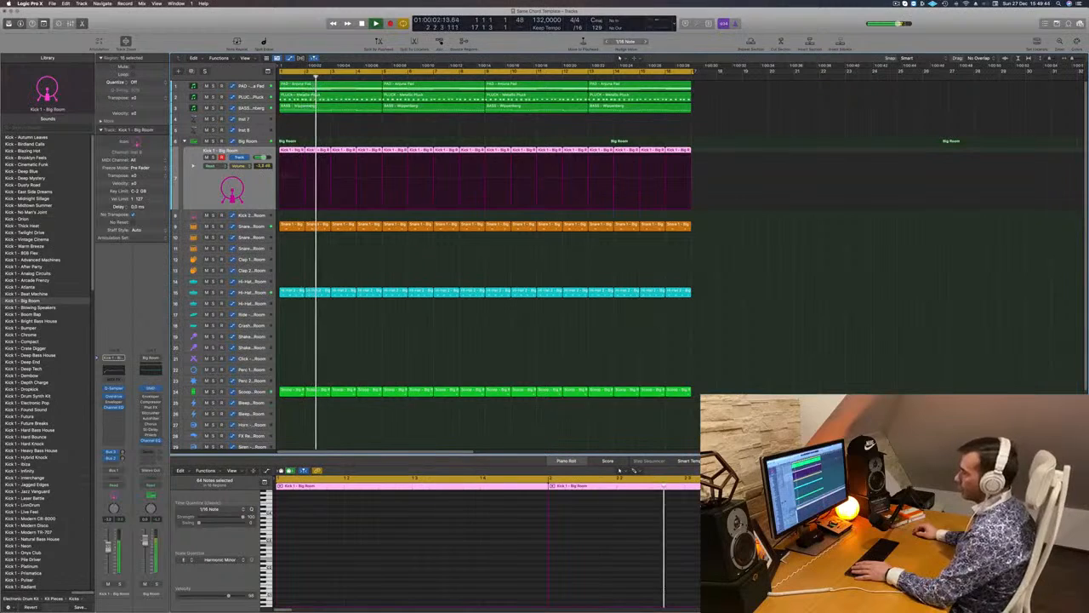
Step: Duplicate the Anjuna Pad track with its synth settings and place the empty copy directly below the bass track
click(303, 126)
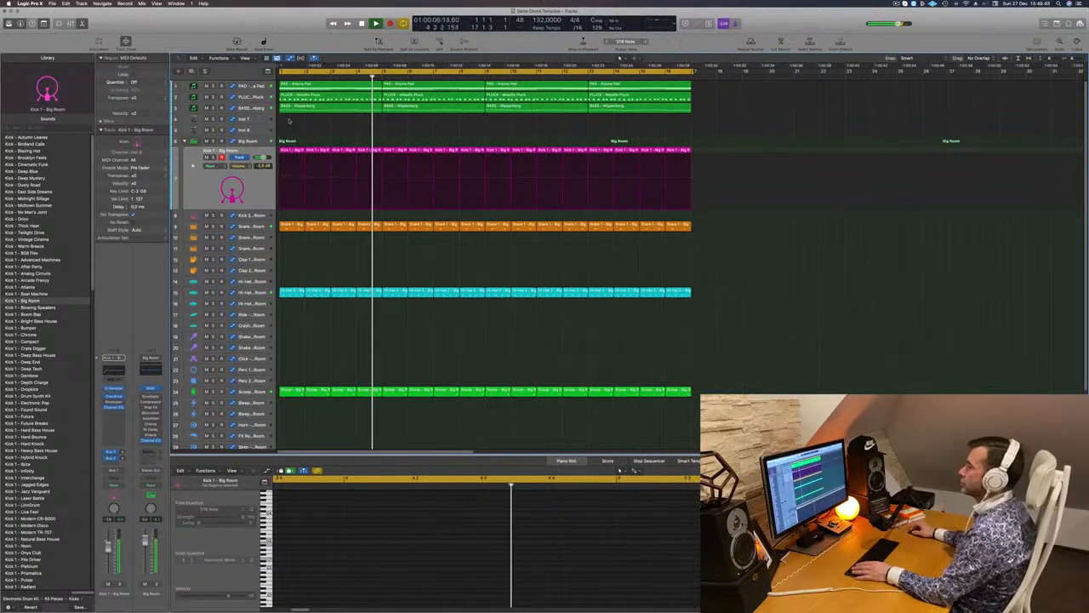
click(262, 121)
key(Return)
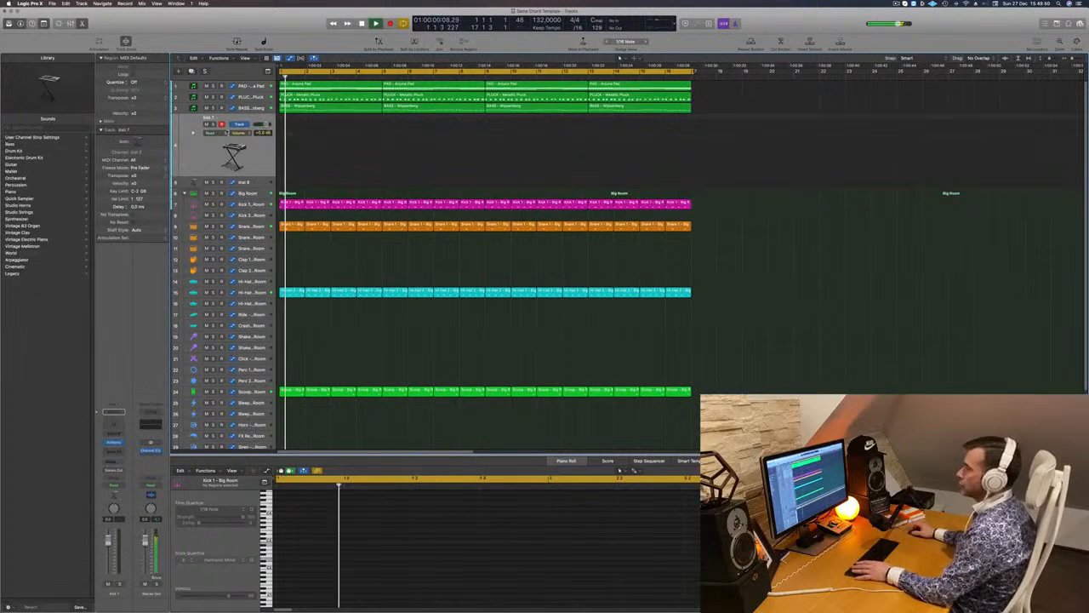
click(247, 85)
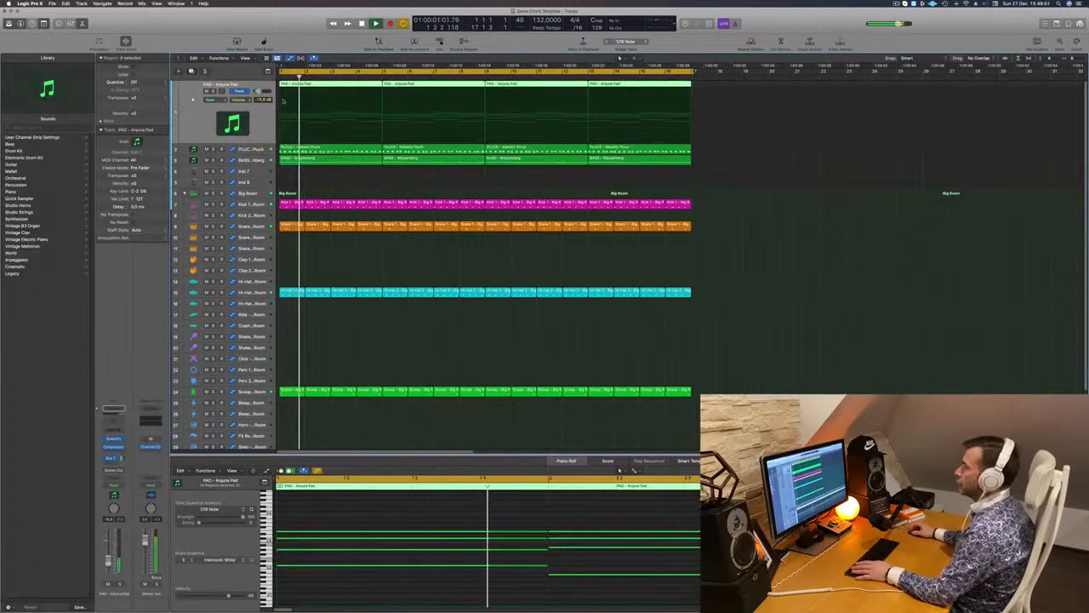
key(super+d)
drag(248, 96, 246, 128)
key(Return)
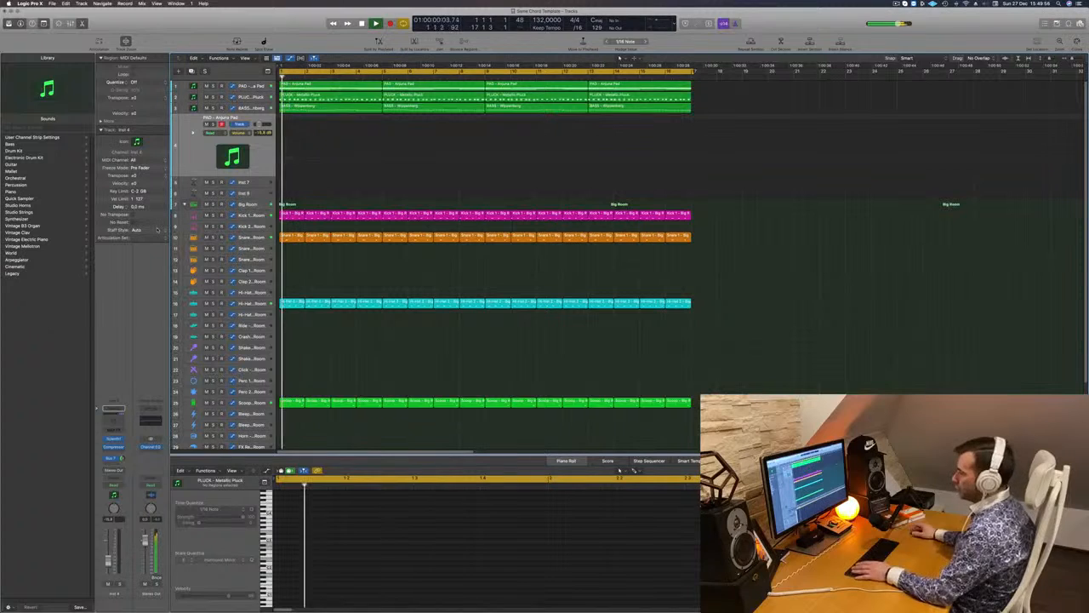
Step: Open Musical Typing, raise it one octave, and open Sylenth1 on the duplicated pad track during playback
key(super+k)
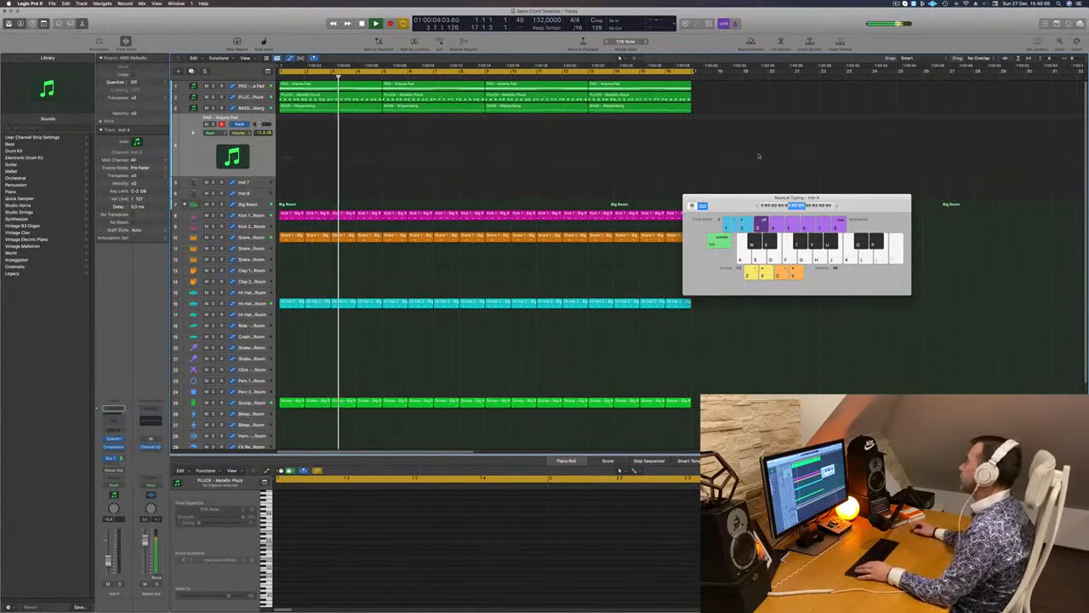
key(Return)
key(x)
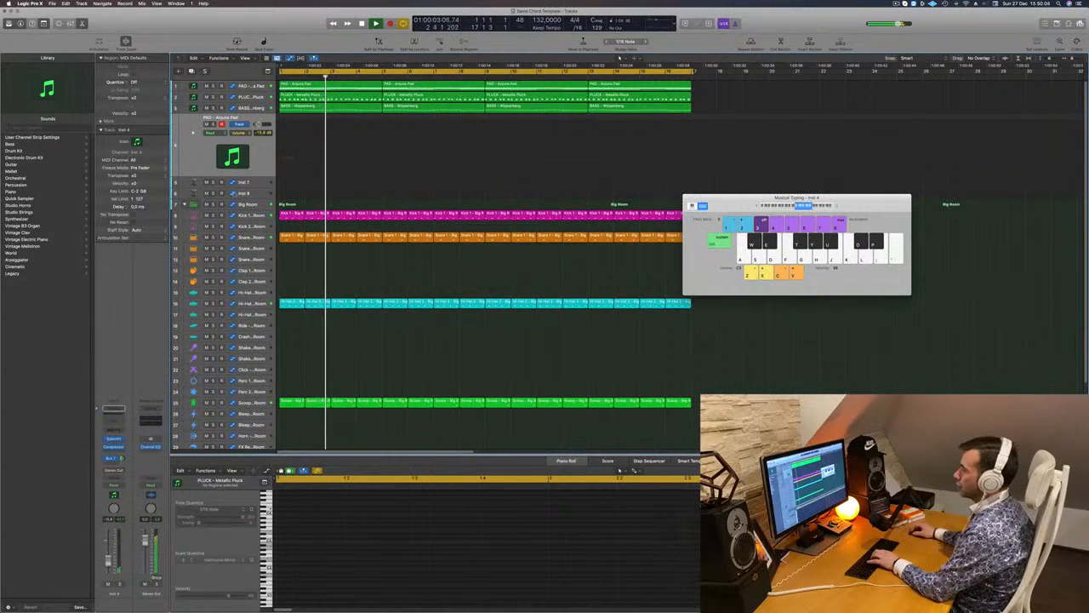
click(114, 439)
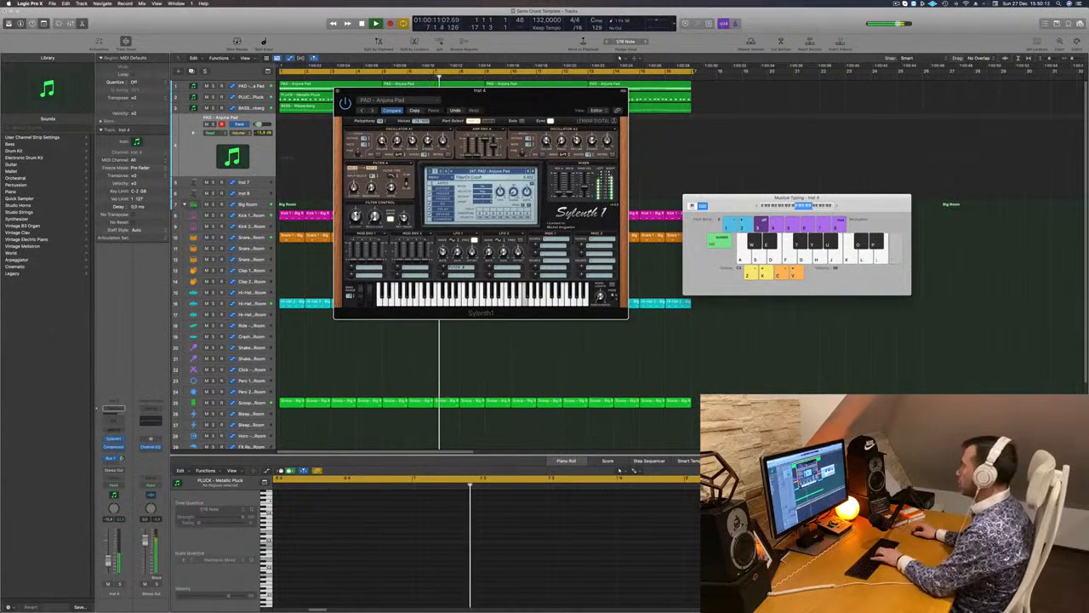
Step: Move the synth window aside and record a melody over the looping chords on the duplicated pad track
drag(517, 104, 723, 116)
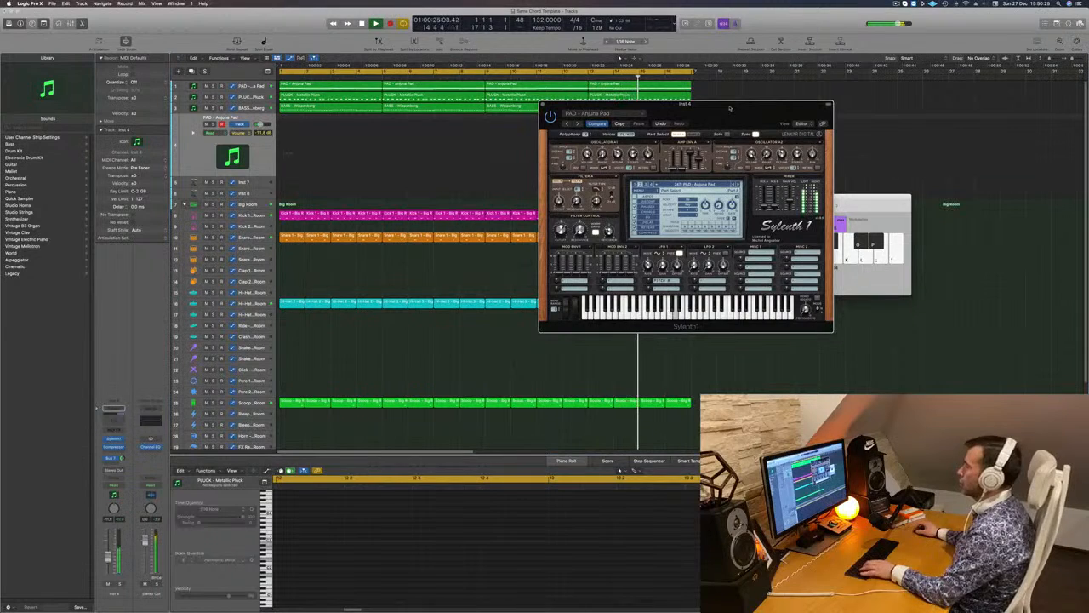
drag(718, 109, 676, 113)
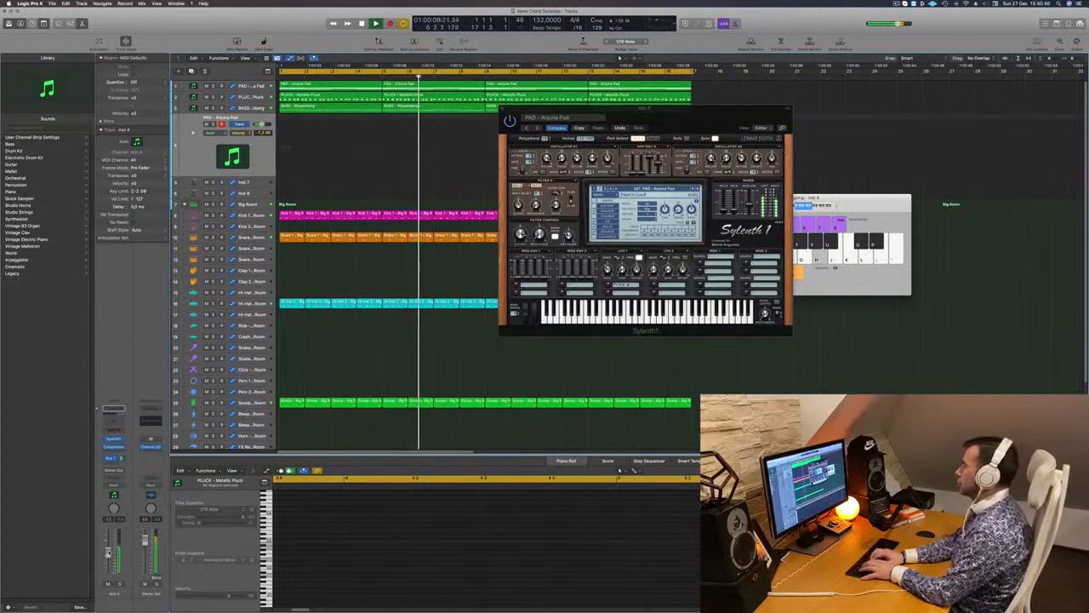
key(r)
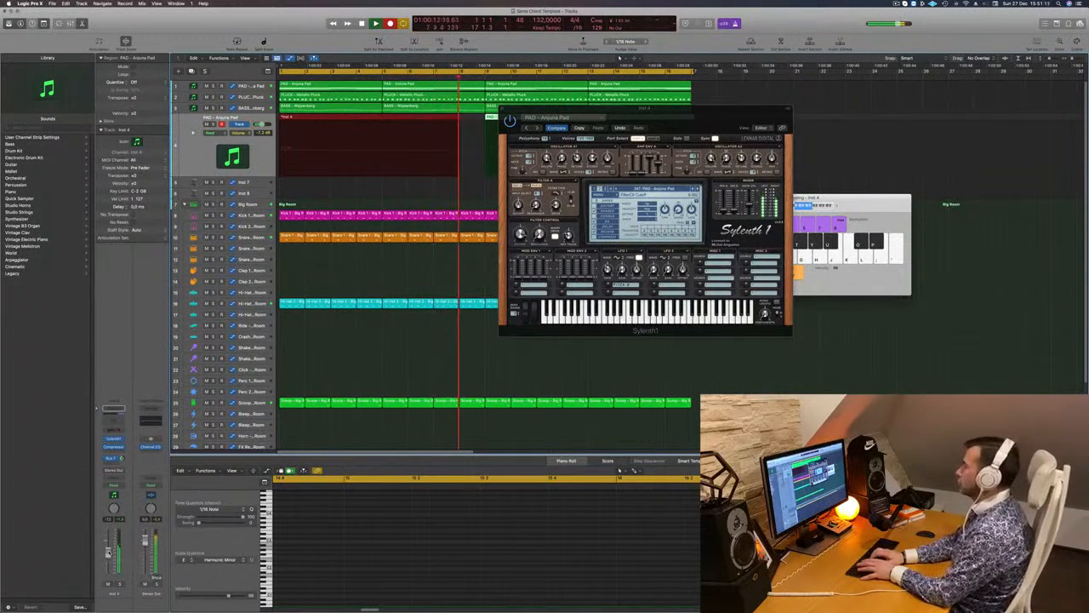
key(space)
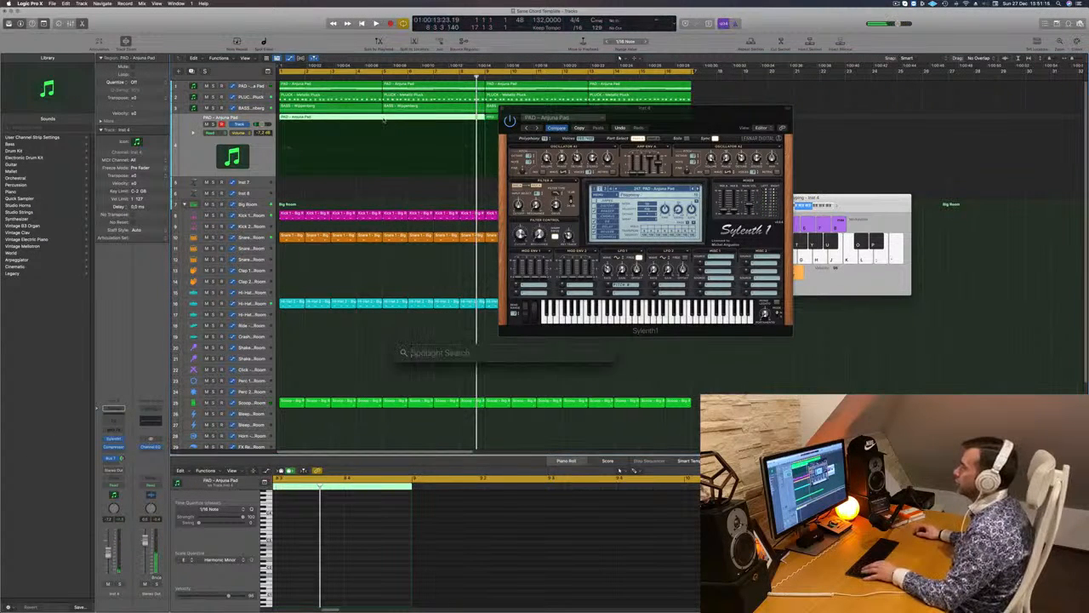
Step: Split the recorded melody region at bar 5, delete its first half, and move the second half to bar 1 for playback
click(374, 119)
click(375, 119)
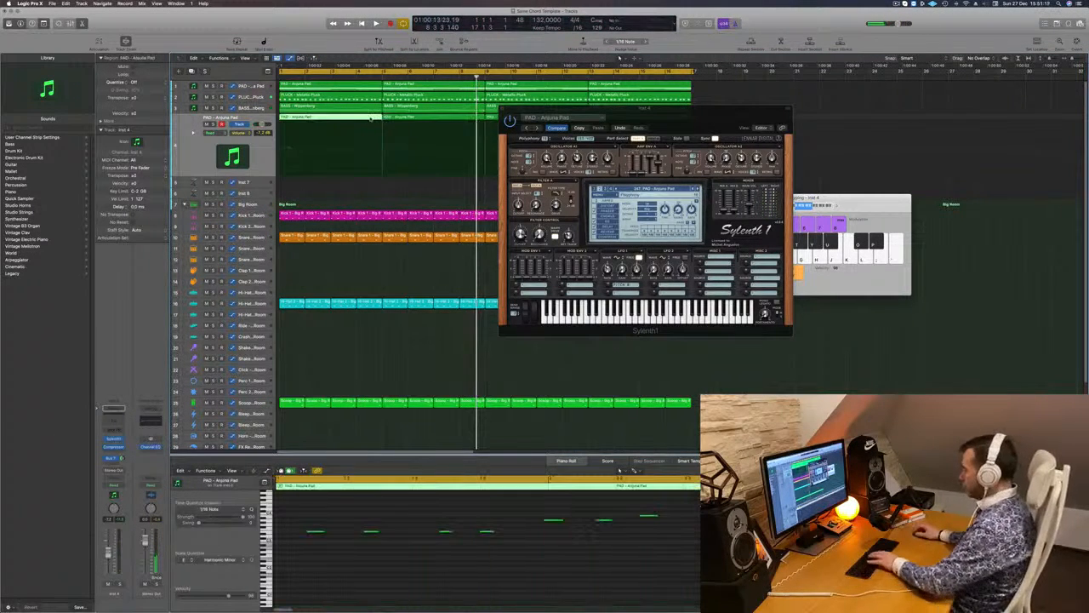
key(Delete)
drag(421, 117, 317, 117)
drag(691, 85, 898, 115)
key(Return)
key(space)
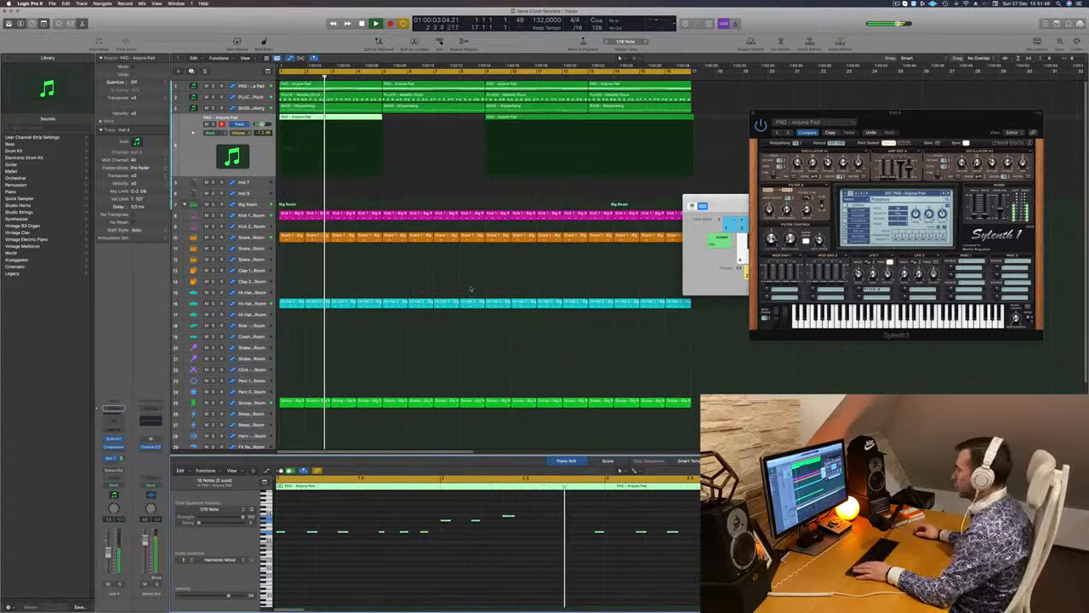
Step: Shift the early melody note just before bar 3 later so it starts on the bar line
click(597, 533)
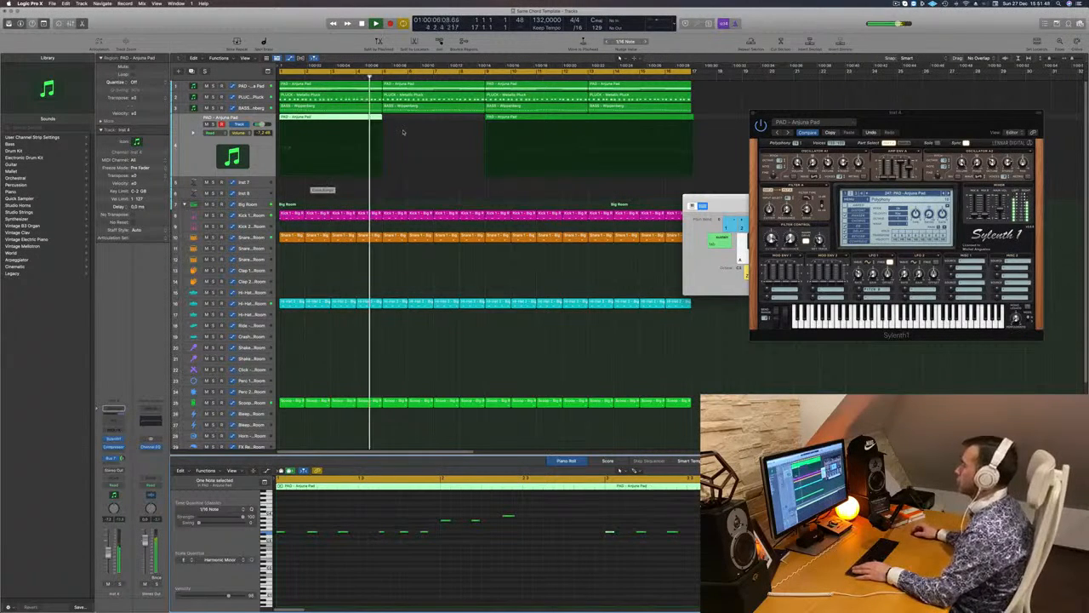
key(super+a)
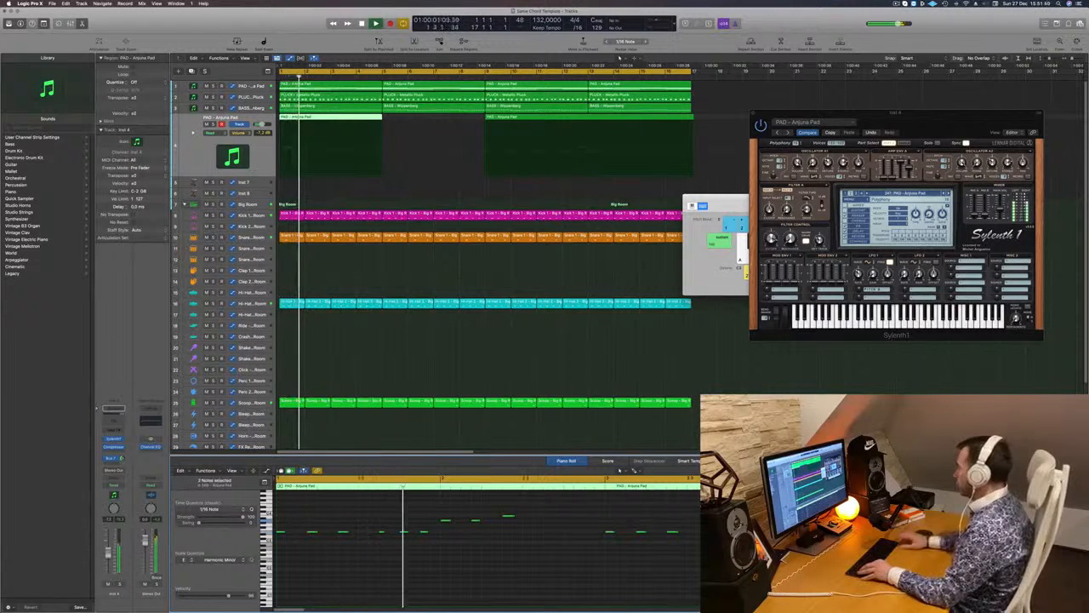
key(Right)
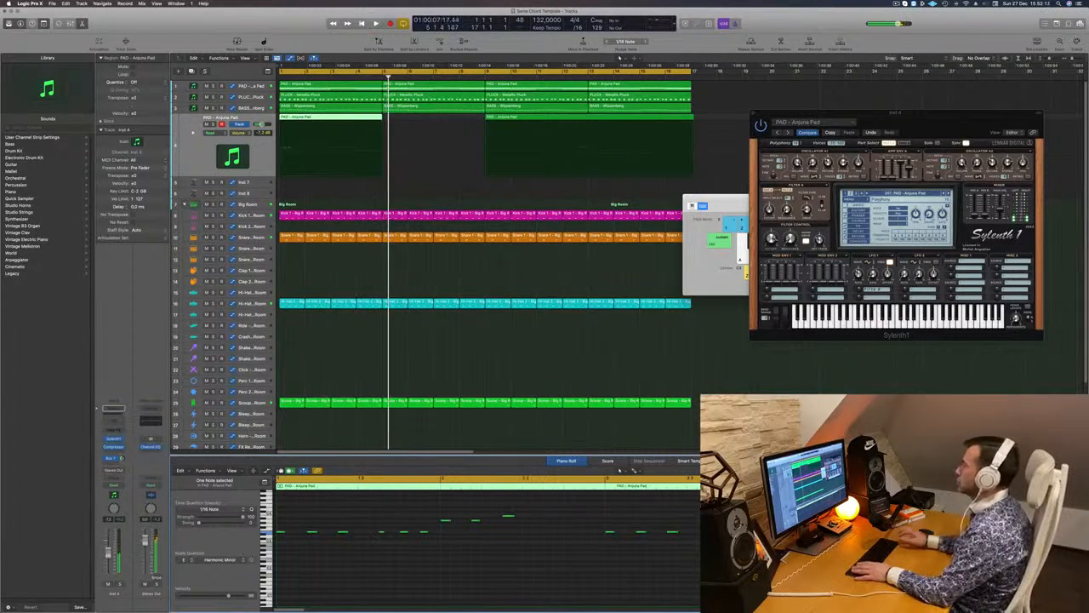
Step: Delete the leftover melody region after bar 9 and copy the four-bar melody across the track to fill 16 bars
click(534, 118)
key(Delete)
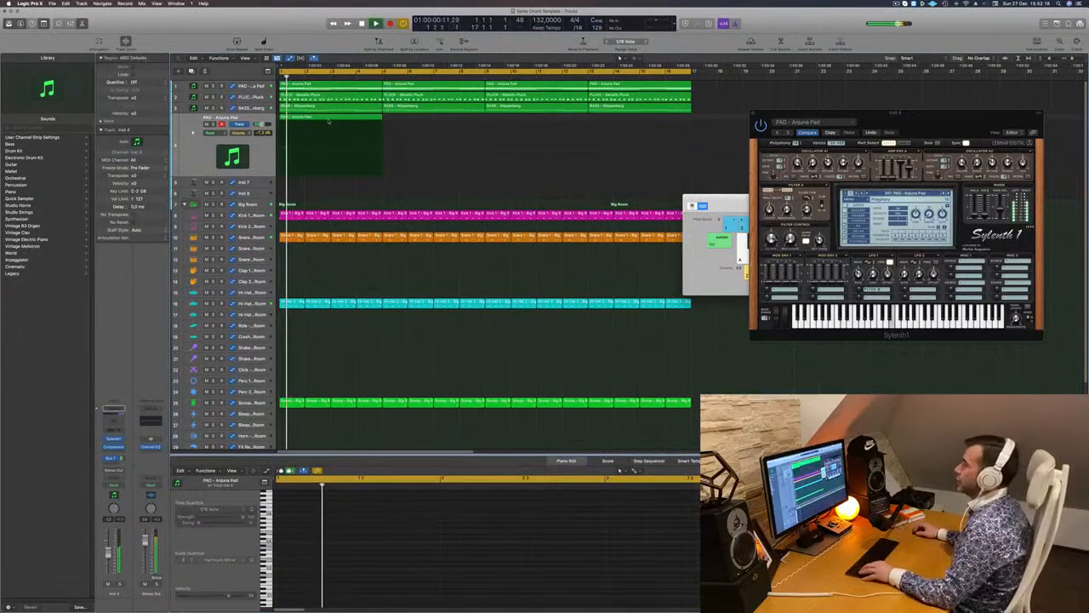
drag(329, 121, 426, 125)
drag(504, 150, 595, 125)
key(Return)
click(196, 148)
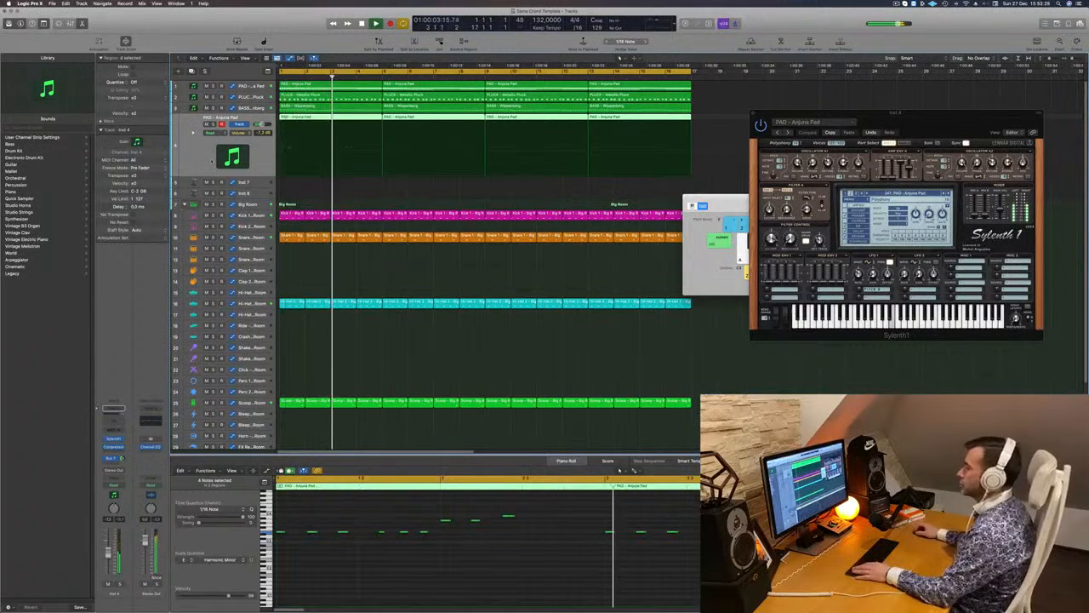
Step: Add a Channel EQ low cut at 278 Hz, 12 dB/Oct, with Q 0.83 to the melody pad track
click(113, 420)
key(Return)
click(374, 126)
drag(355, 219, 553, 215)
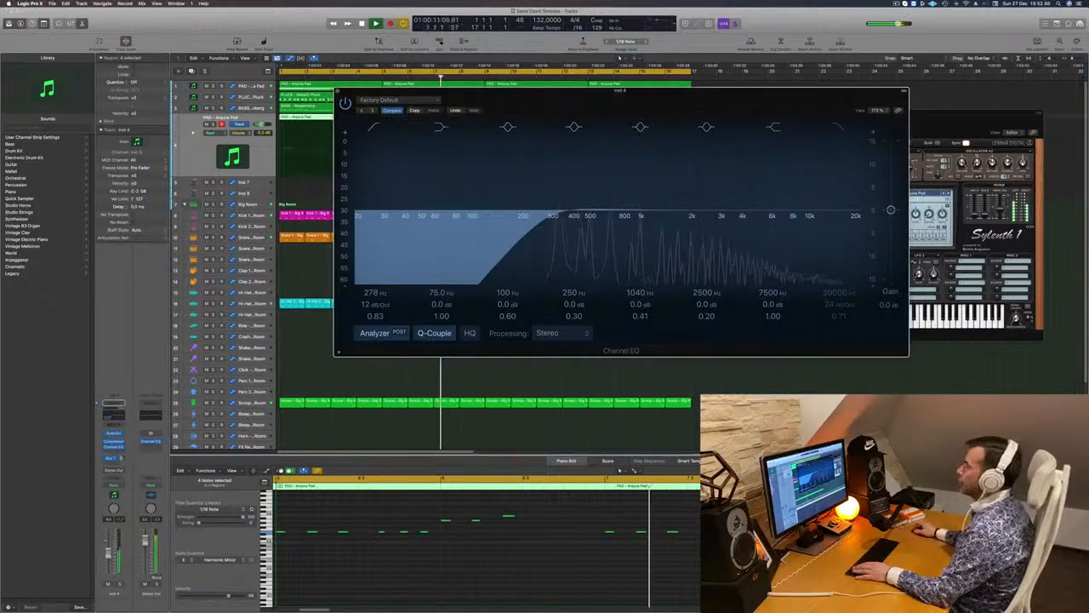
click(338, 94)
Step: Adjust the filter cutoff in Sylenth1 on the bass track and change the track's volume during playback
click(241, 108)
key(Return)
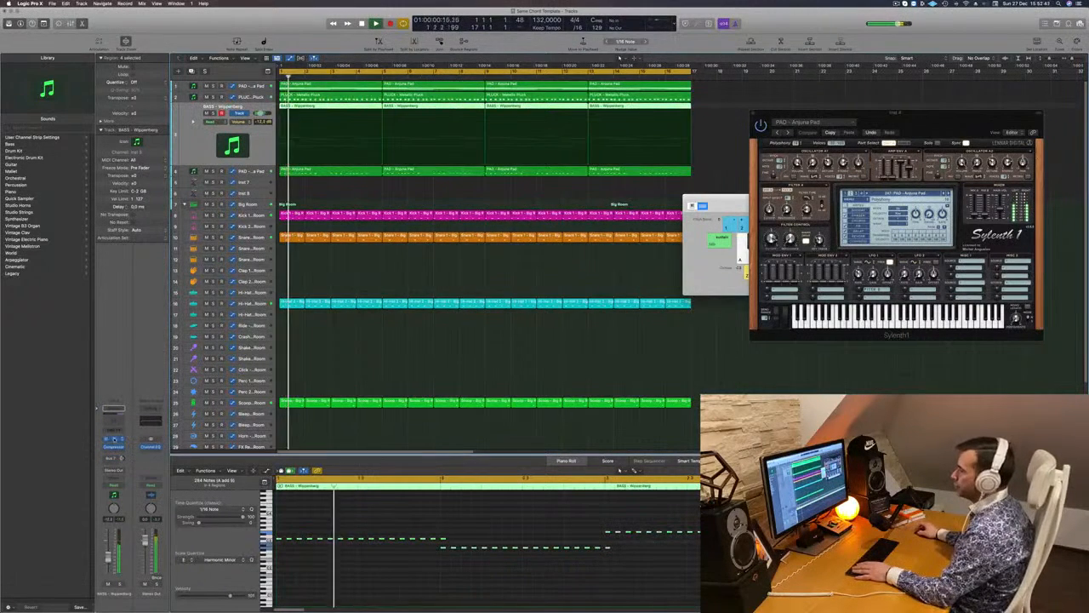
click(113, 438)
key(Return)
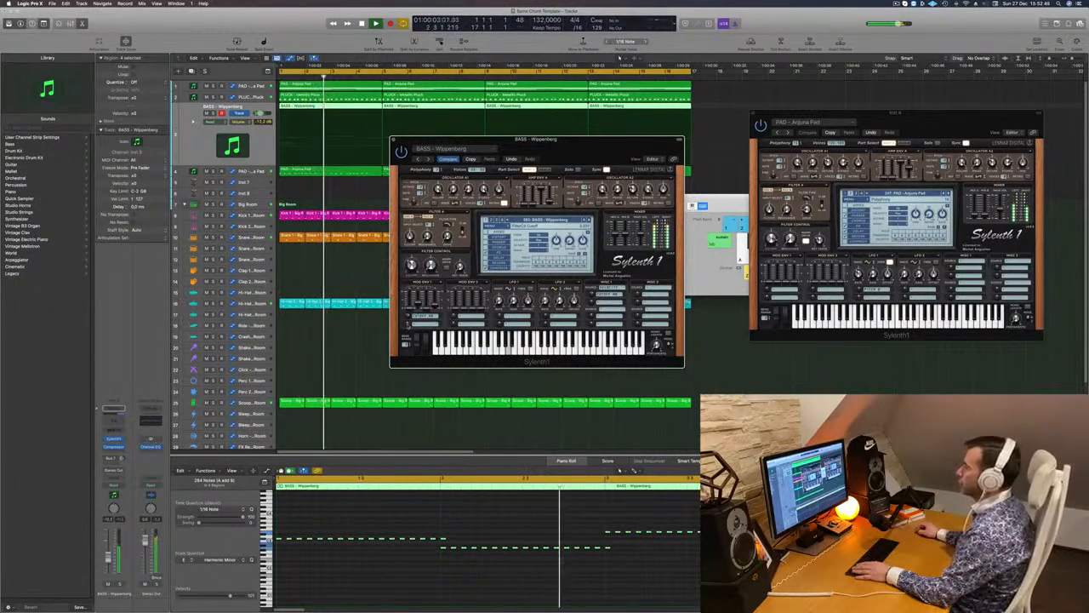
key(Return)
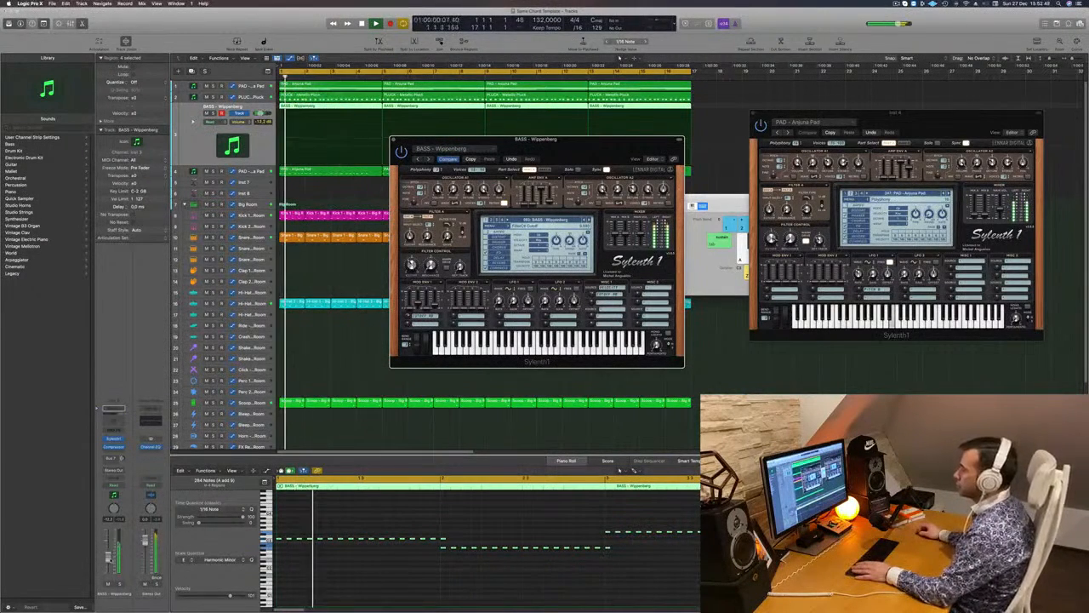
drag(108, 552, 108, 555)
Step: Add a Channel EQ to the bass track and boost its 75 Hz low shelf by 3.6 dB
click(113, 420)
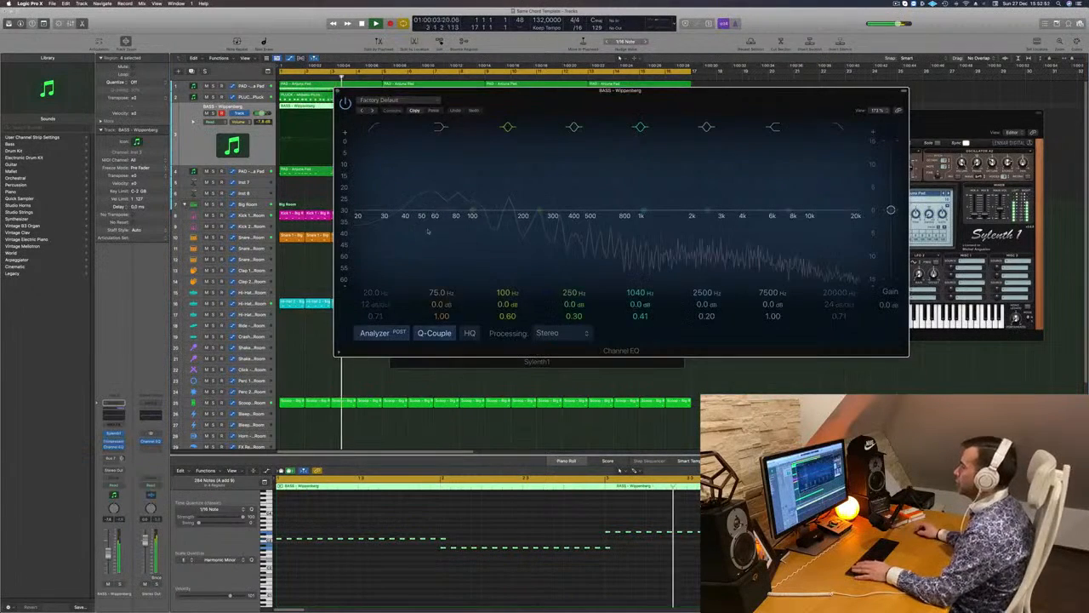
drag(449, 214, 451, 202)
drag(439, 304, 439, 302)
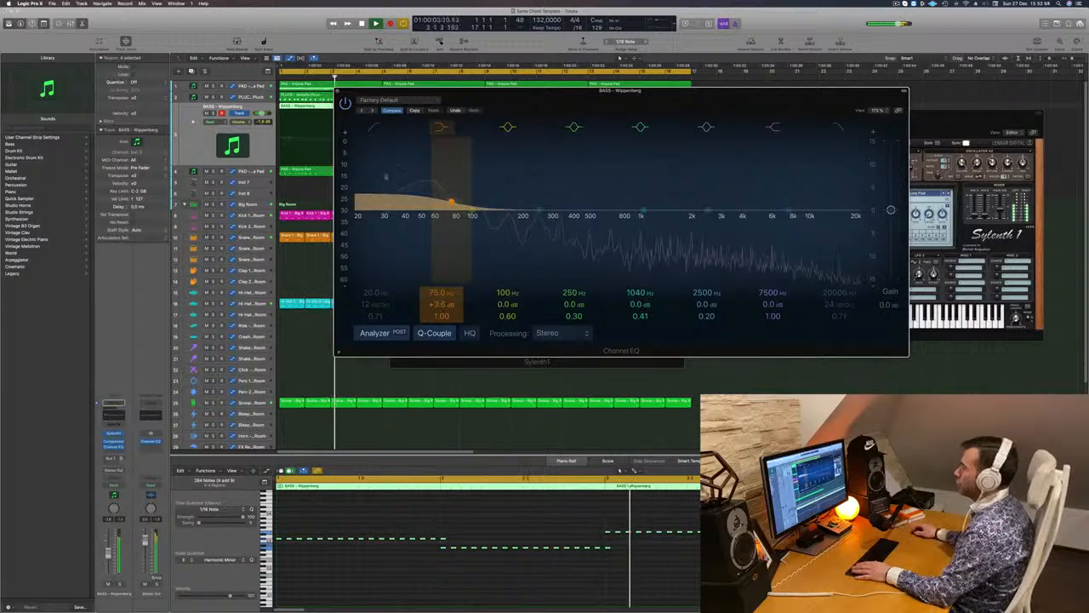
click(338, 91)
Step: Lower the bass track's volume while replaying the loop and close its Sylenth1 window
key(space)
key(space)
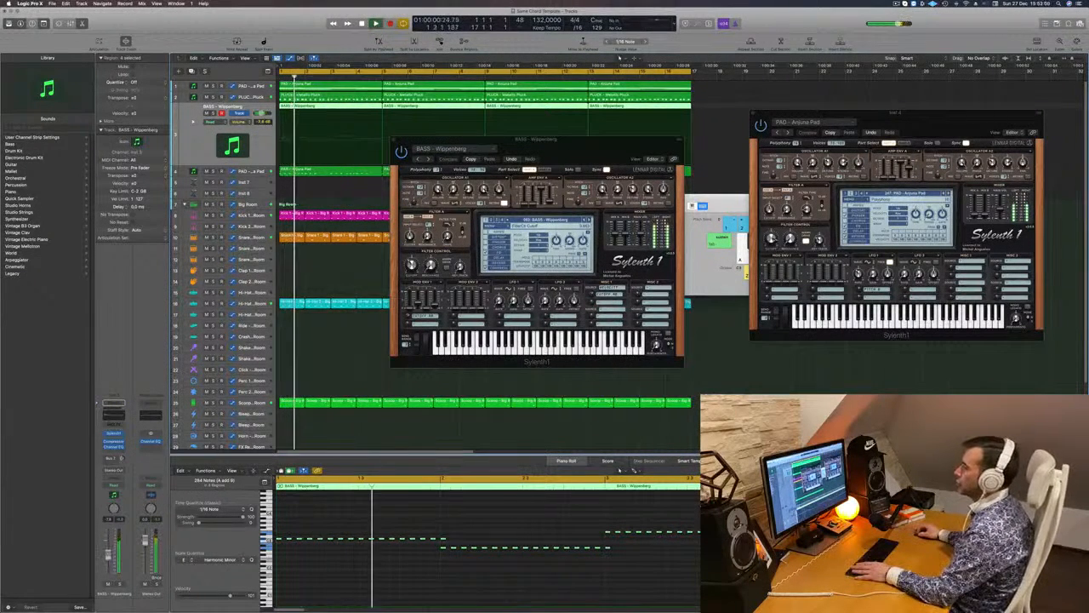
drag(106, 559, 106, 561)
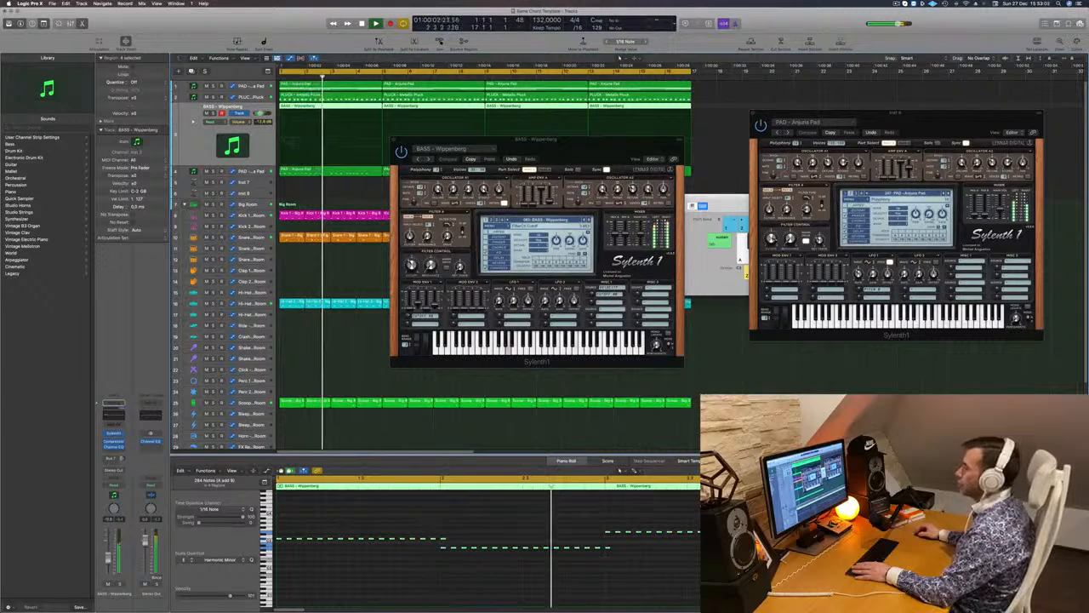
key(space)
key(space)
click(393, 142)
key(space)
key(space)
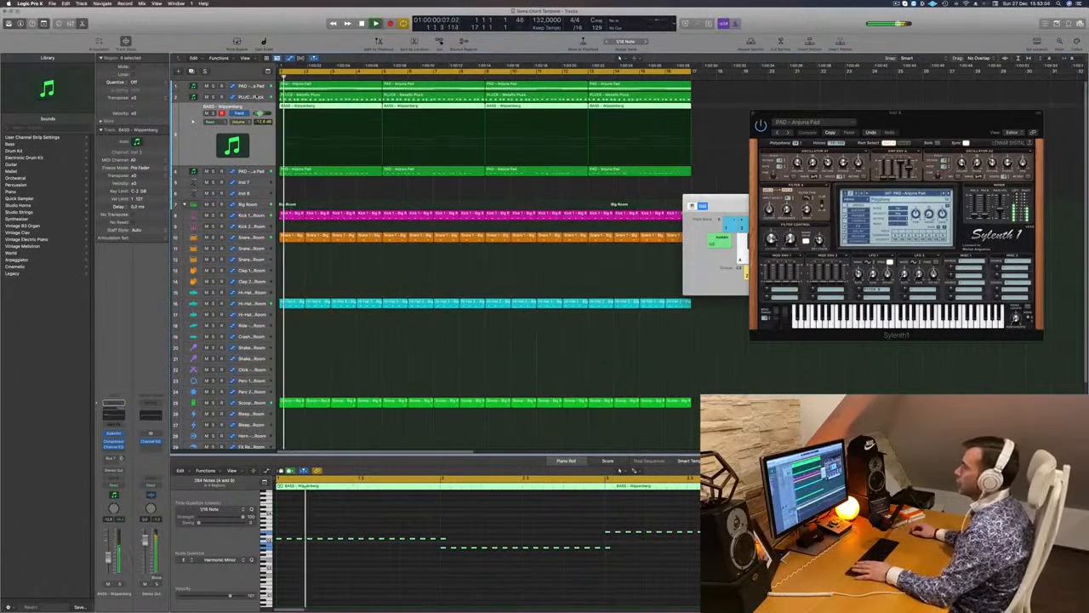
Step: Add a Channel EQ low cut at 294 Hz, 18 dB/Oct to the pluck track
click(250, 97)
key(space)
key(space)
click(114, 412)
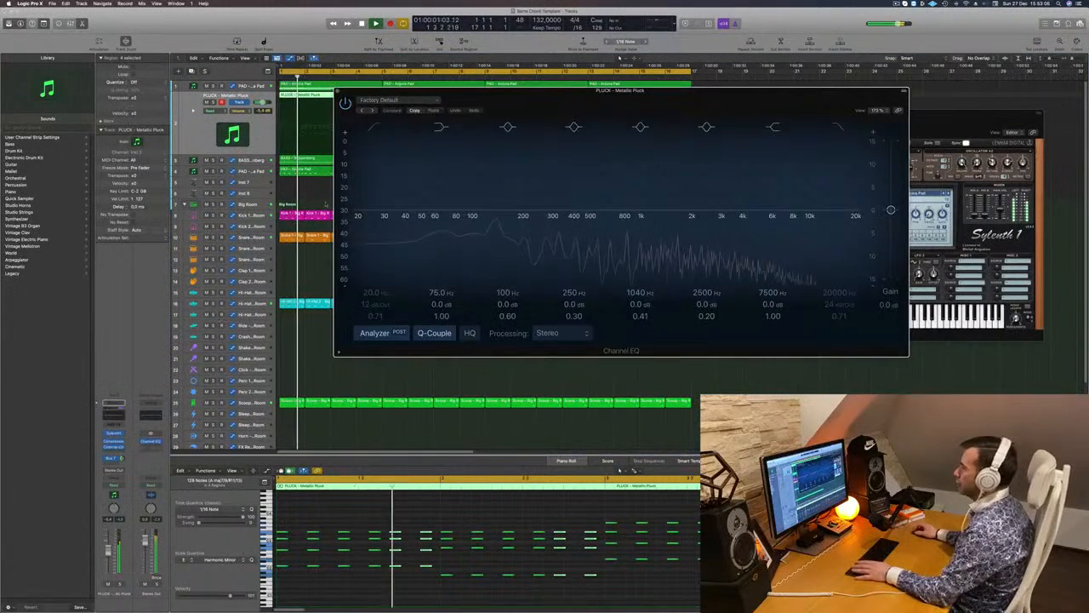
drag(373, 176, 627, 165)
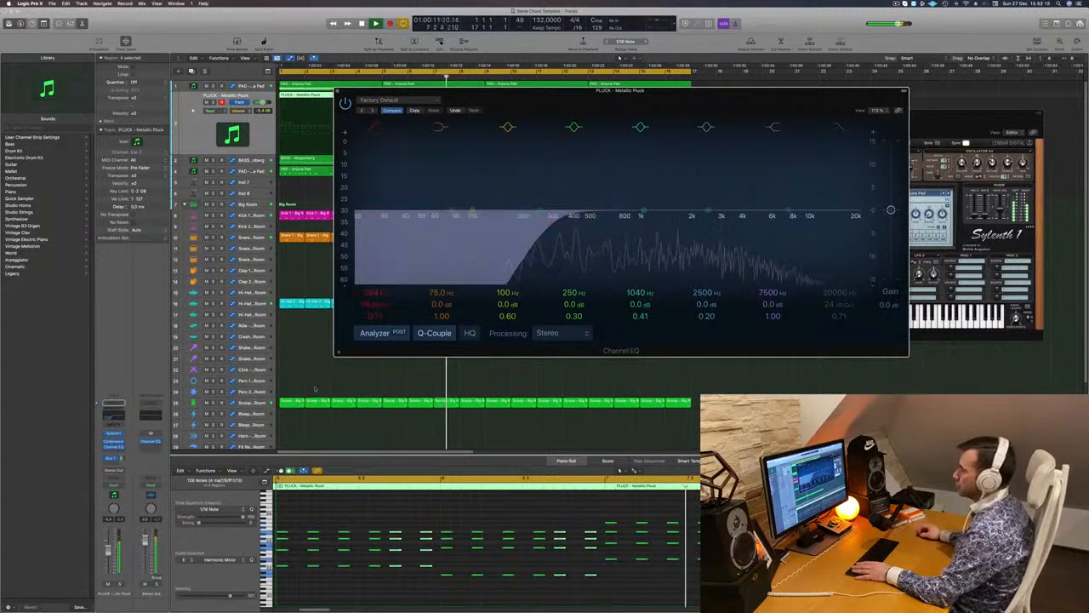
click(338, 91)
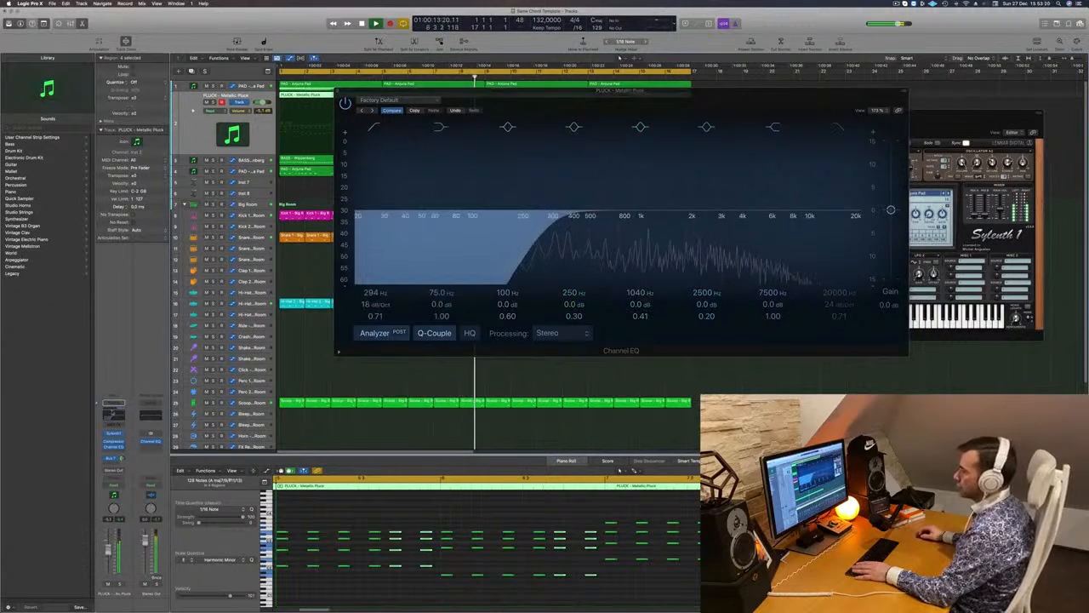
Step: Adjust the pluck's filter cutoff in Sylenth1 during playback, and close its synth and EQ windows
click(113, 434)
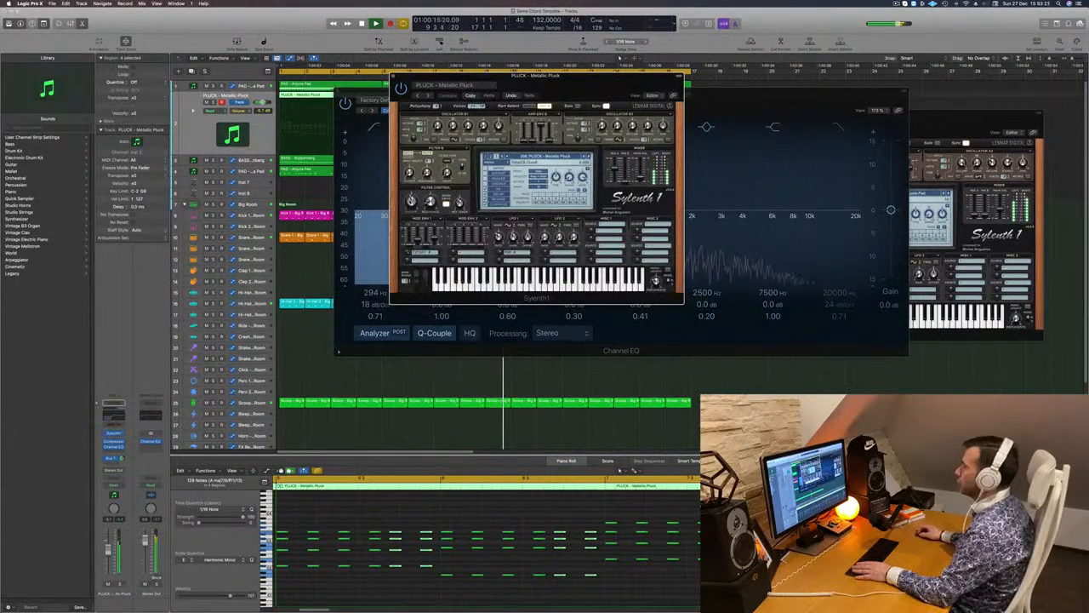
click(625, 486)
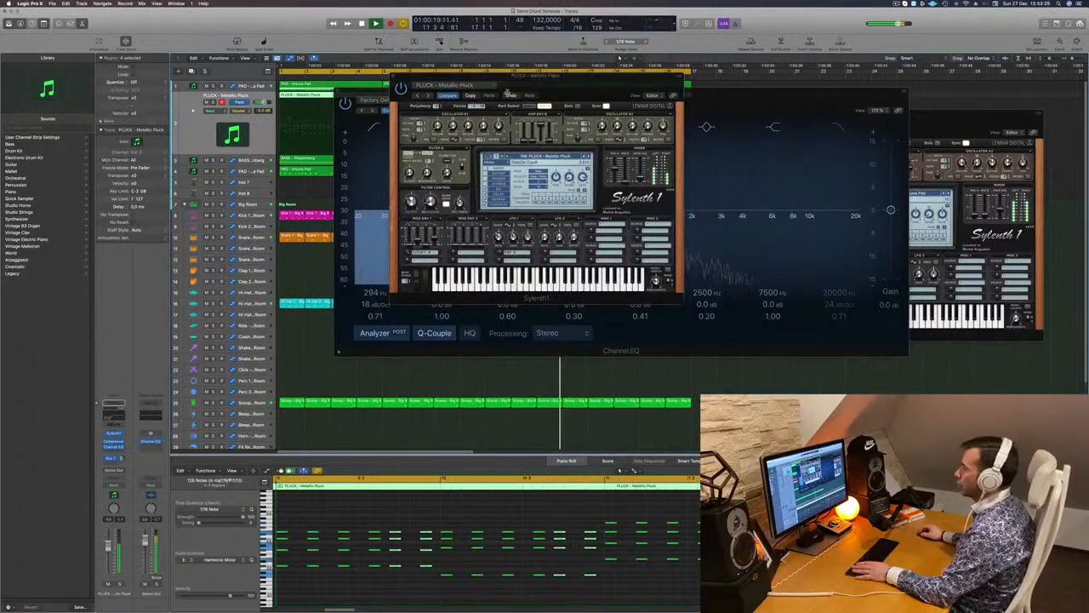
click(534, 298)
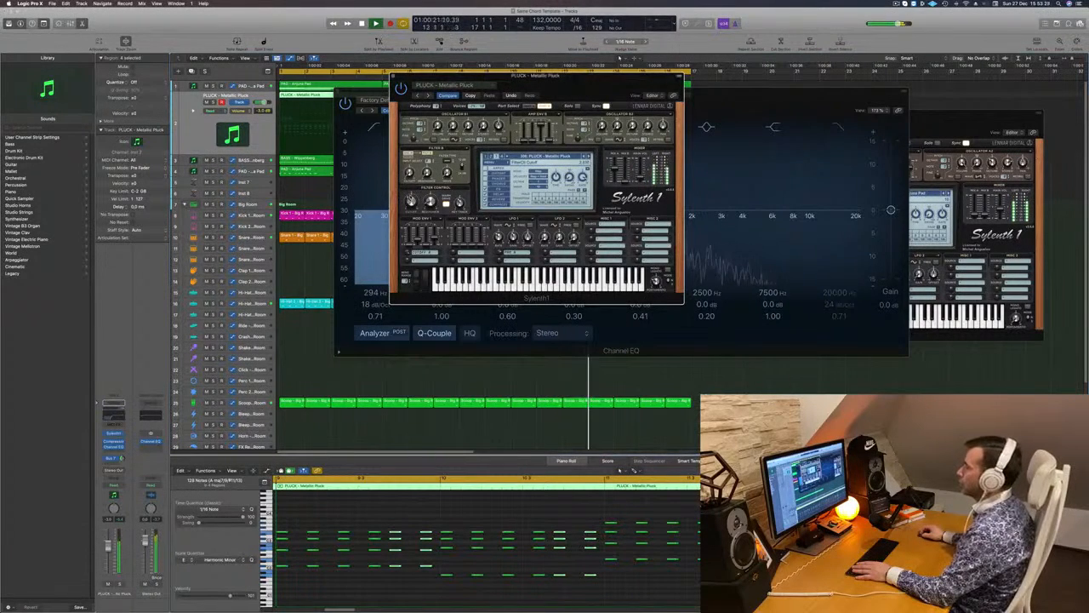
drag(535, 86, 881, 252)
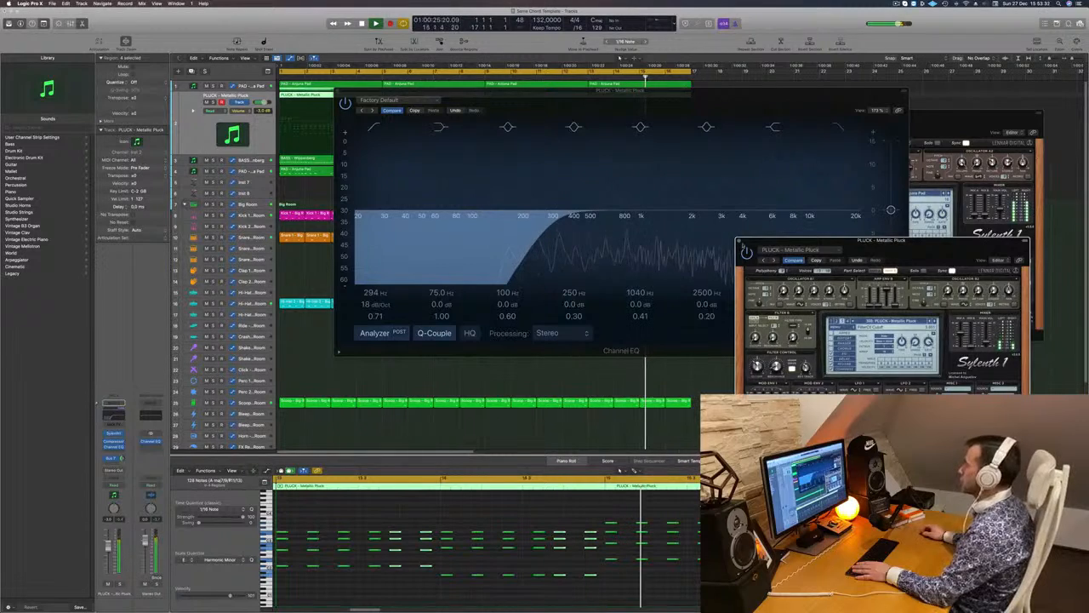
click(740, 244)
key(space)
click(338, 90)
click(356, 257)
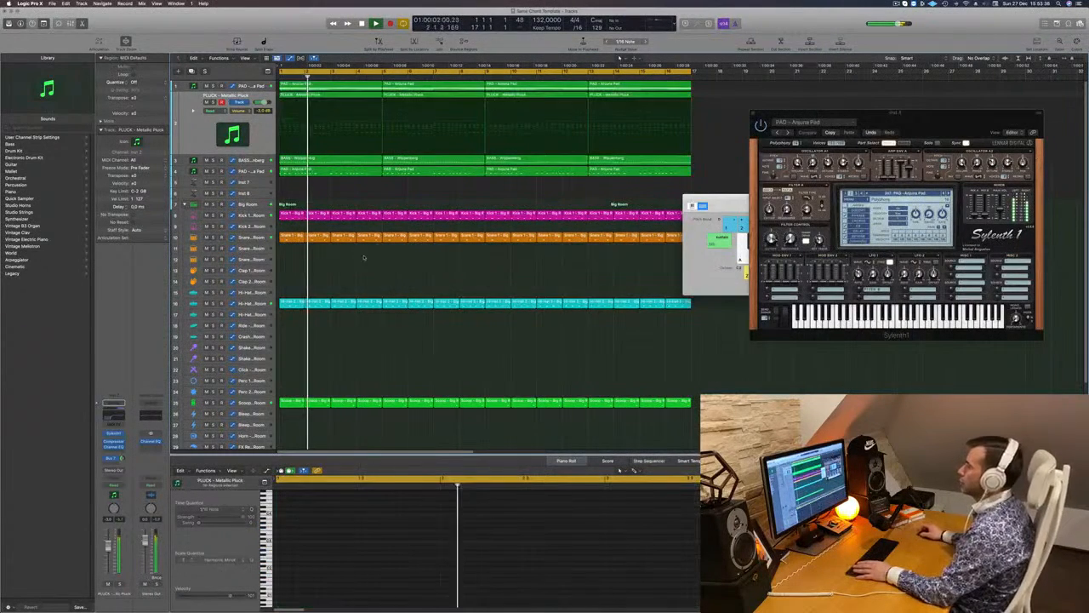
Step: Adjust the melody pad's filter cutoff in Sylenth1 alongside its EQ, close both windows, and reposition Musical Typing
click(253, 170)
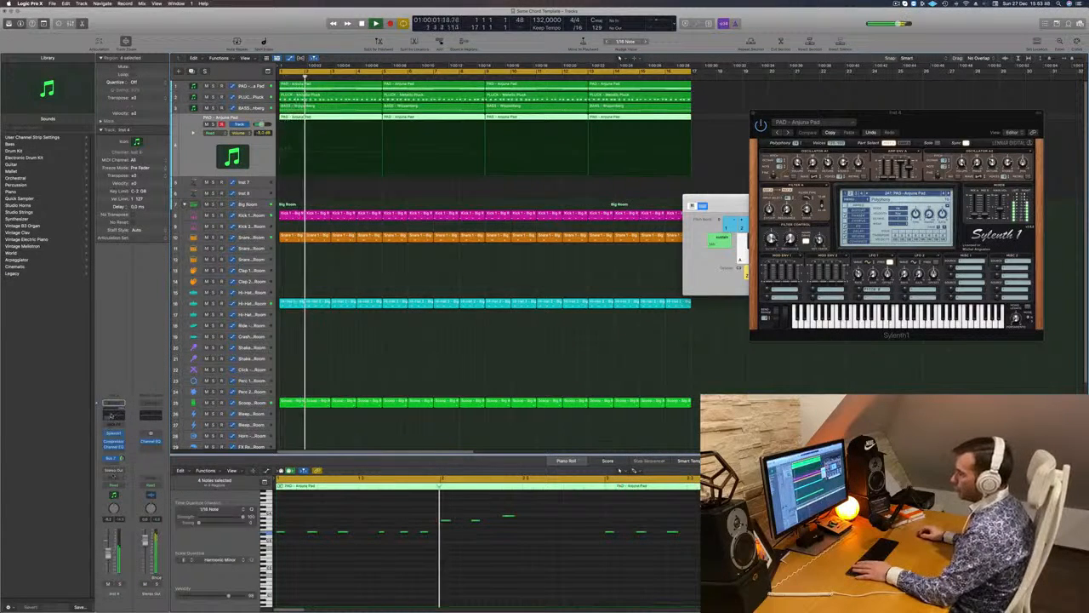
click(112, 413)
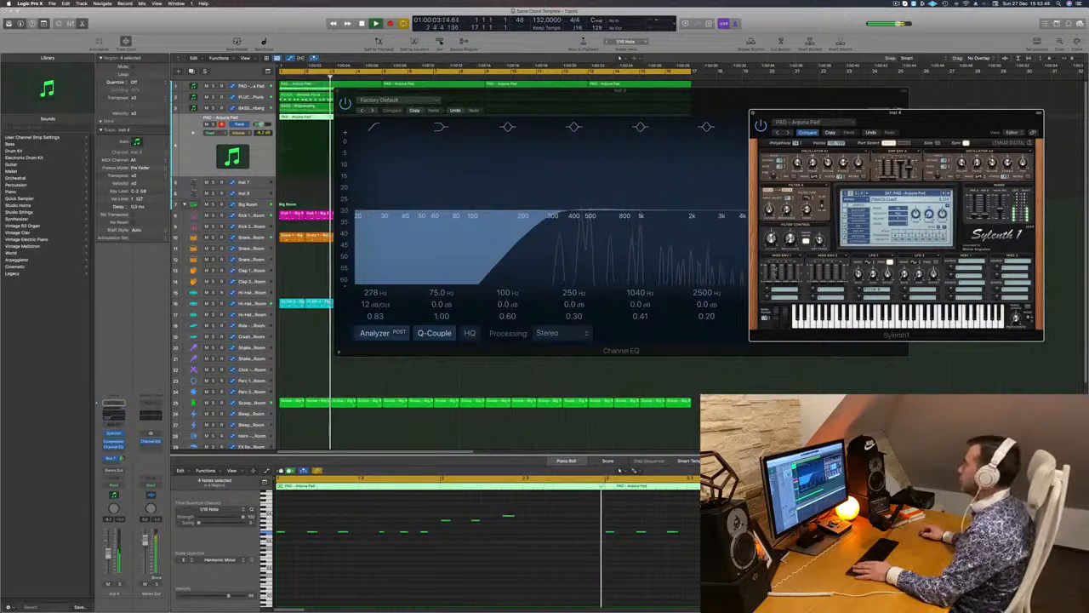
drag(928, 124, 868, 228)
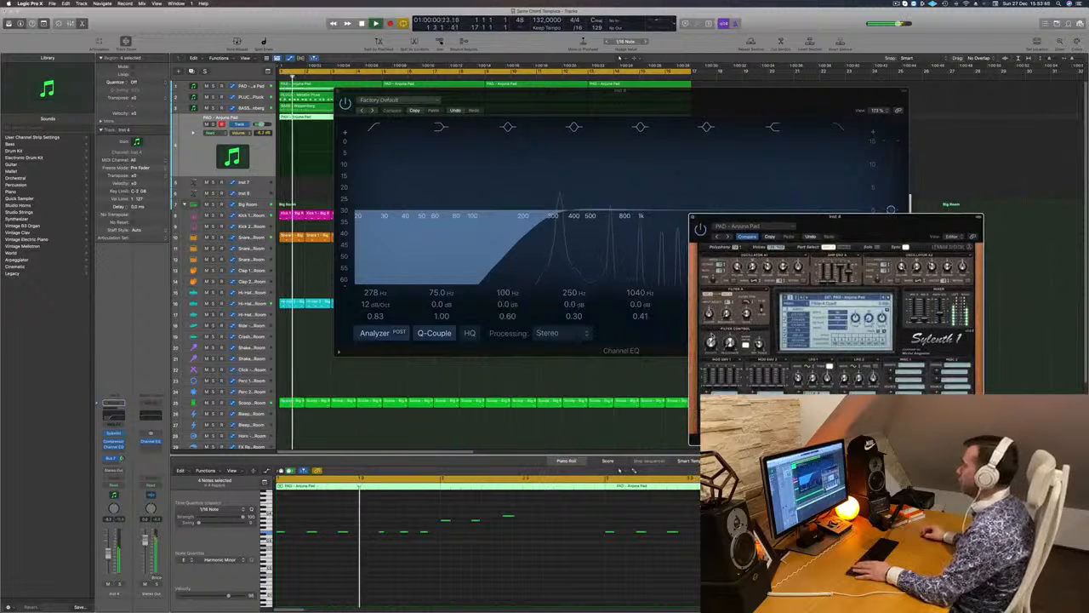
click(337, 90)
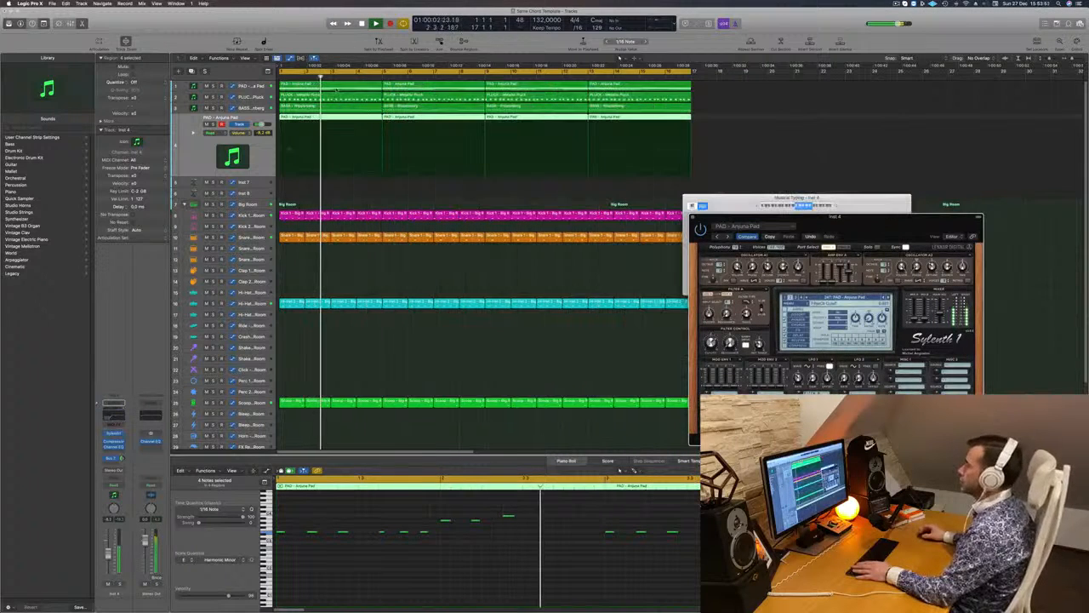
click(692, 217)
drag(725, 206, 665, 182)
click(448, 187)
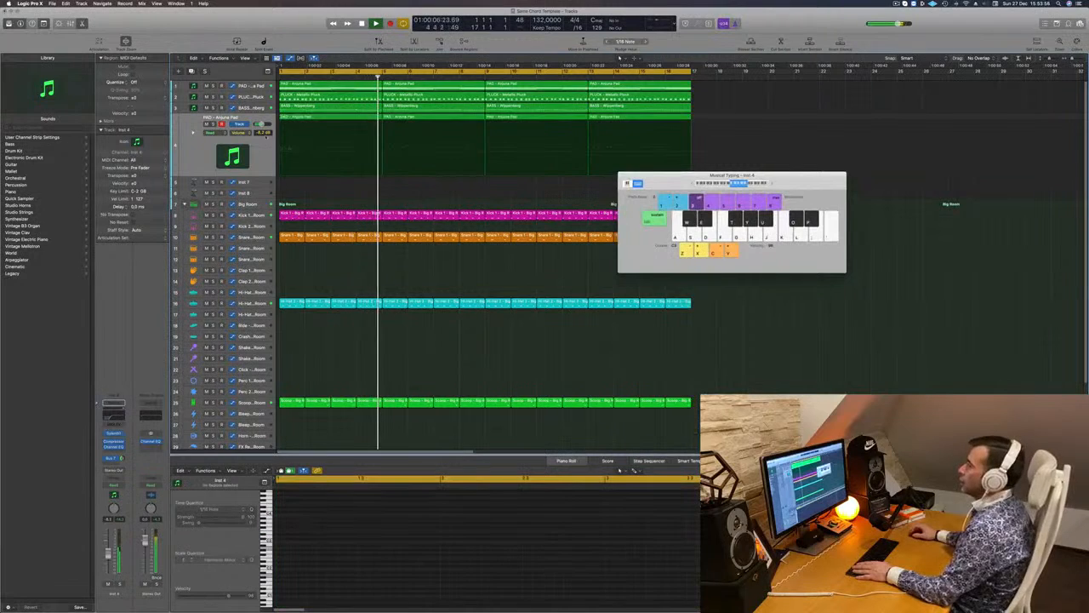
Step: Add a Channel EQ low cut at 208 Hz, 12 dB/Oct to the original chord pad track
click(261, 97)
key(Return)
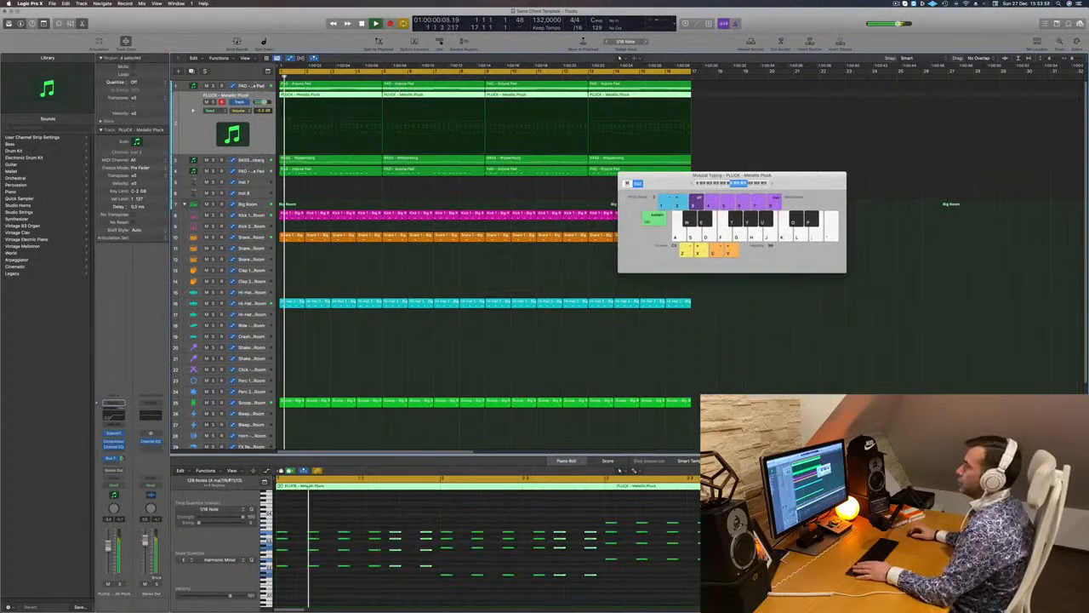
click(260, 86)
key(Return)
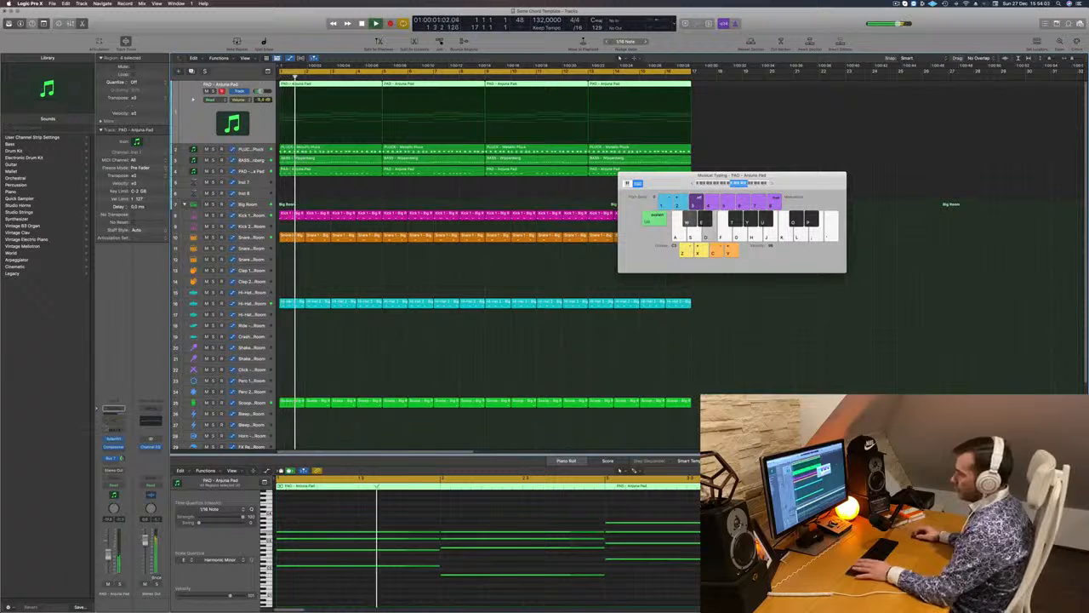
click(112, 412)
click(373, 127)
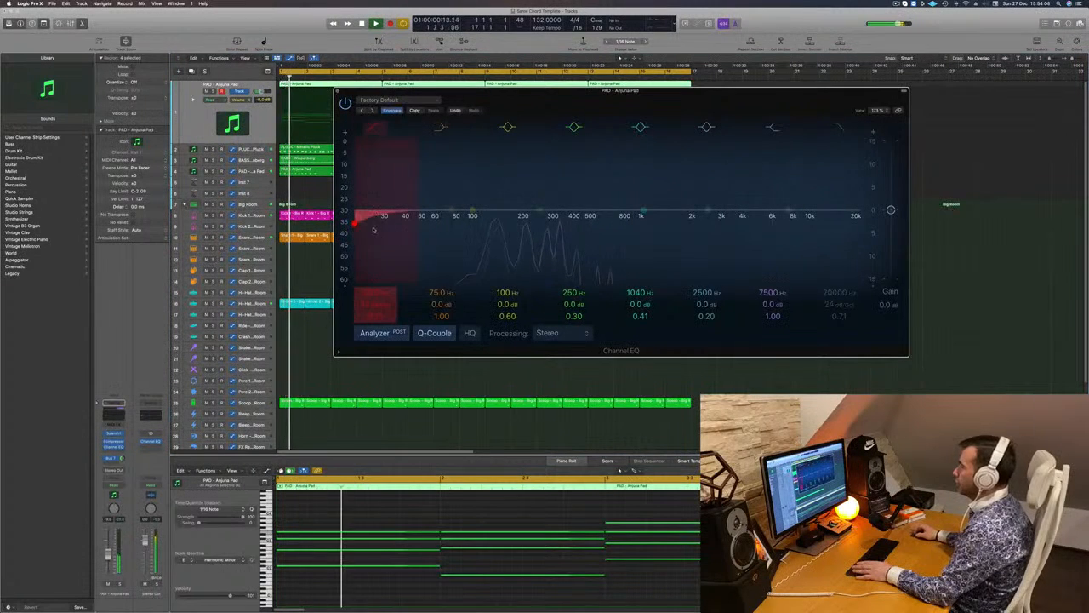
drag(382, 186, 526, 188)
key(Return)
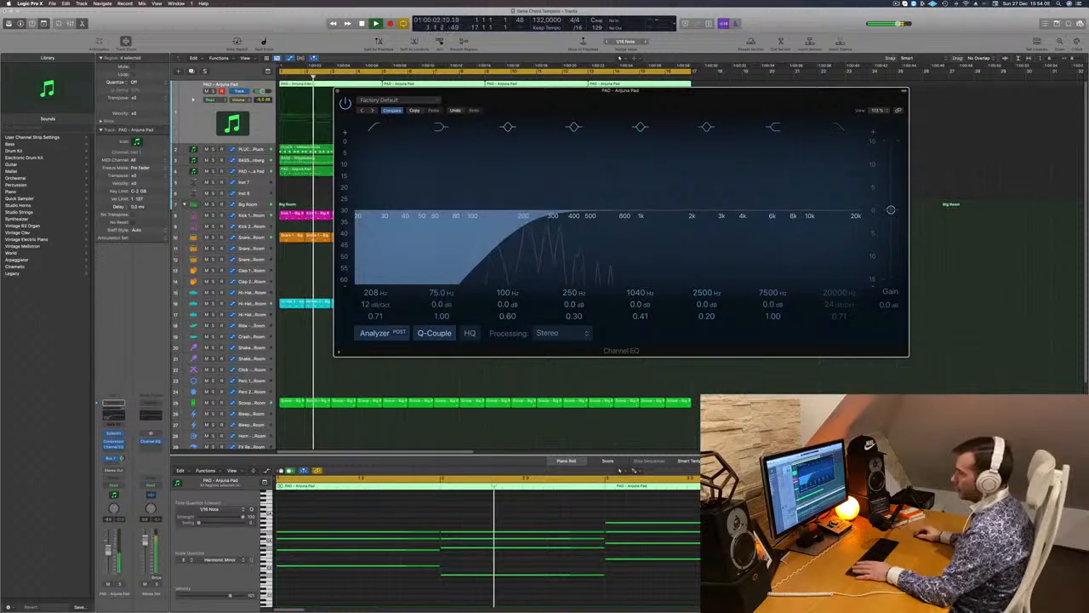
Step: Adjust the chord pad's filter cutoff in Sylenth1, close its synth and EQ windows, and move Musical Typing aside
key(Return)
key(Return)
click(113, 433)
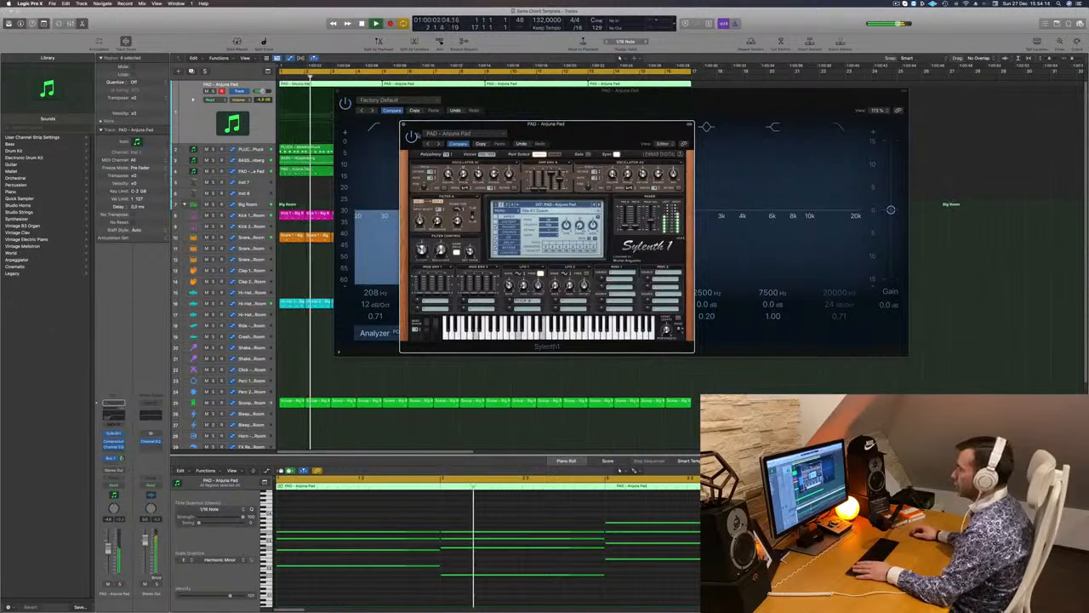
click(403, 124)
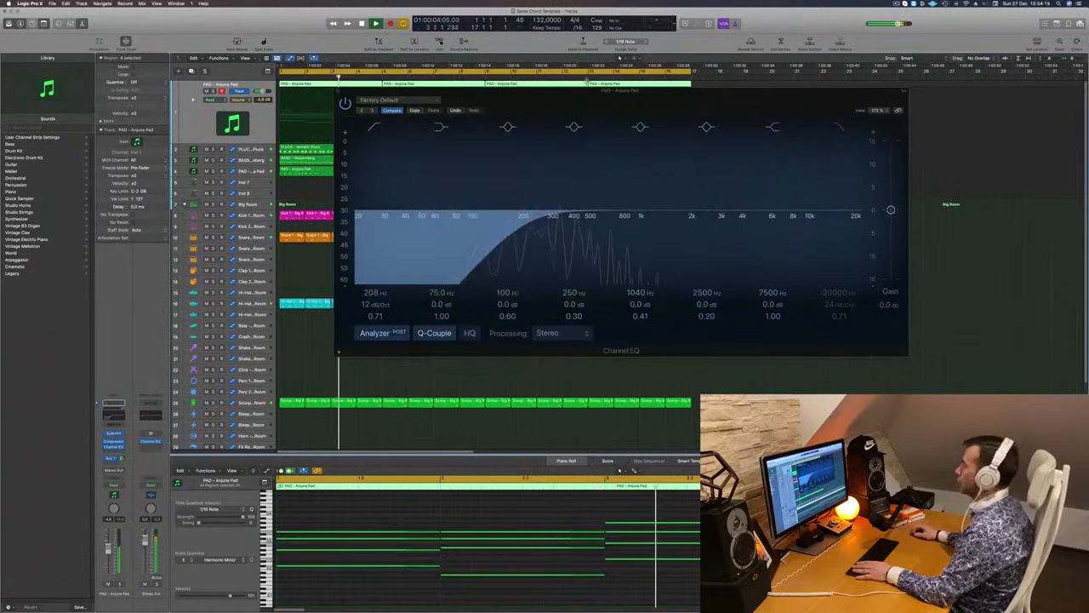
drag(565, 91, 714, 148)
click(487, 149)
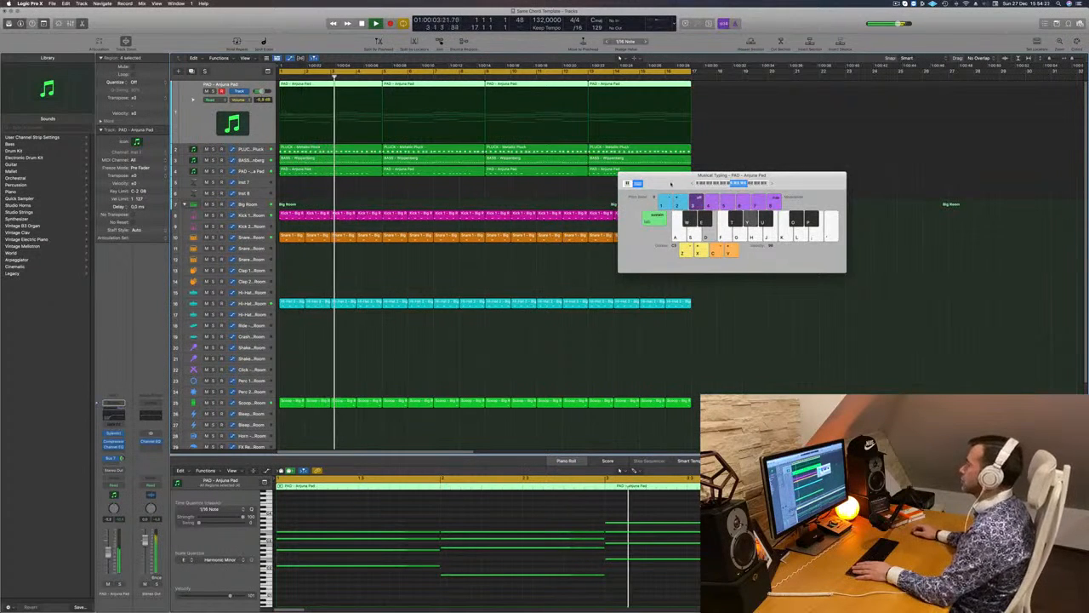
drag(647, 176, 685, 206)
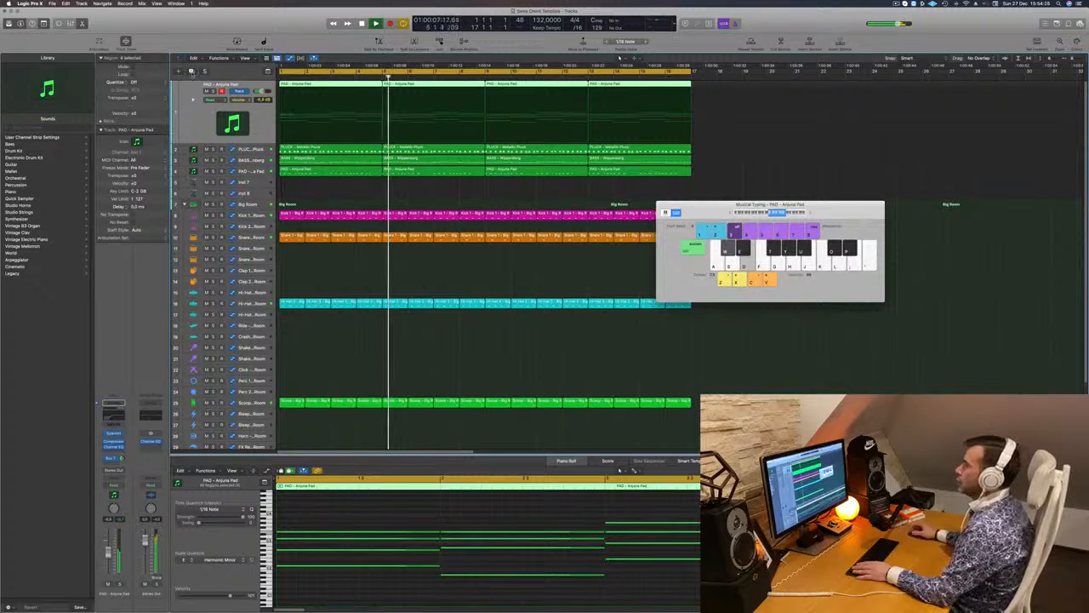
Step: Duplicate the chord pad track and copy its first four-bar region onto the new track
click(333, 90)
drag(332, 86, 333, 128)
Step: Shorten all chord notes in the copied pad region to short stabs and repeat the region across 16 bars
scroll(367, 587, down, 4)
scroll(357, 527, up, 3)
scroll(353, 522, down, 4)
drag(341, 491, 621, 601)
drag(669, 560, 613, 560)
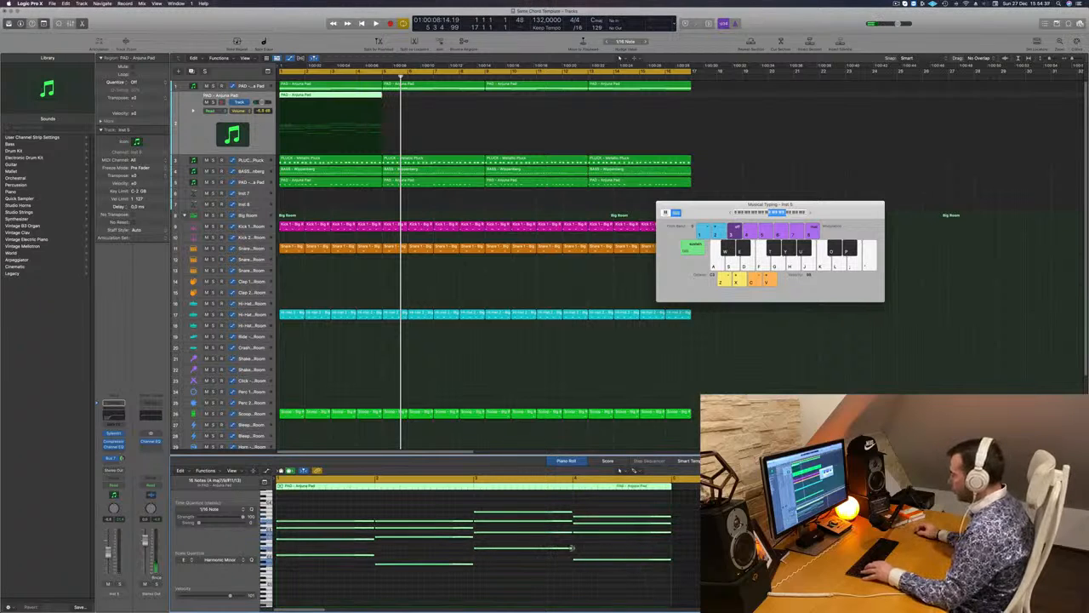
drag(571, 548, 485, 548)
key(space)
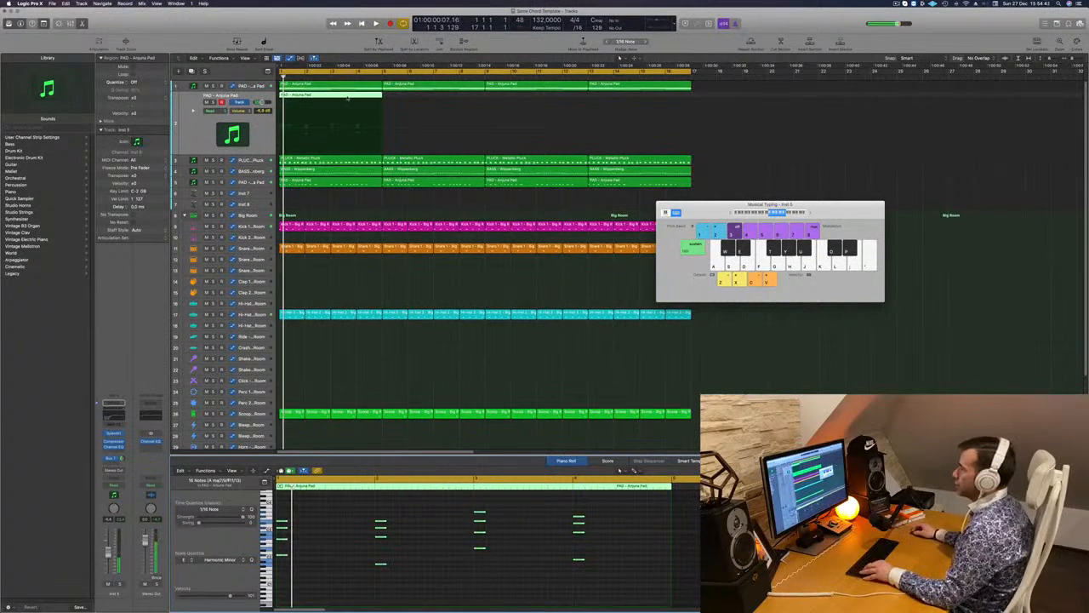
drag(348, 98, 570, 98)
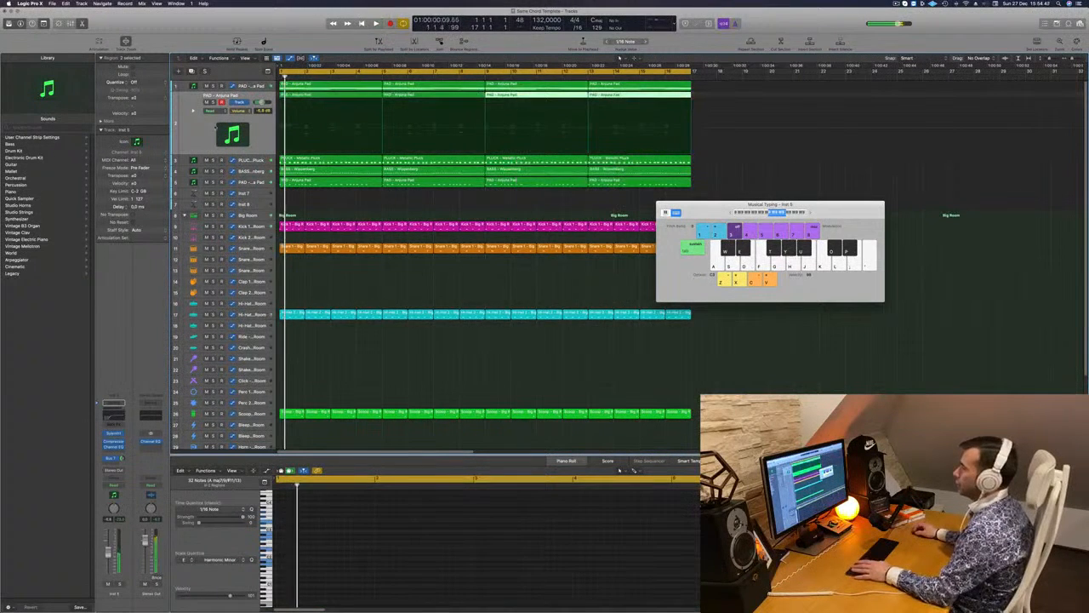
Step: Open Sylenth1 on the duplicated stab track, browse its preset banks, and load and audition the LEAD - 80's Cop preset
click(114, 434)
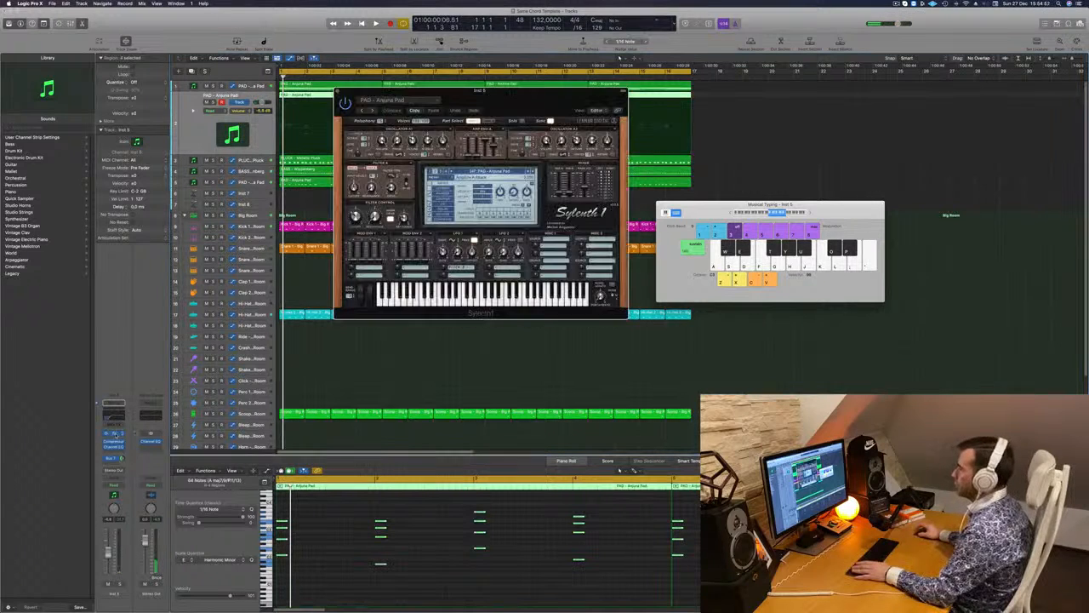
drag(597, 101, 702, 181)
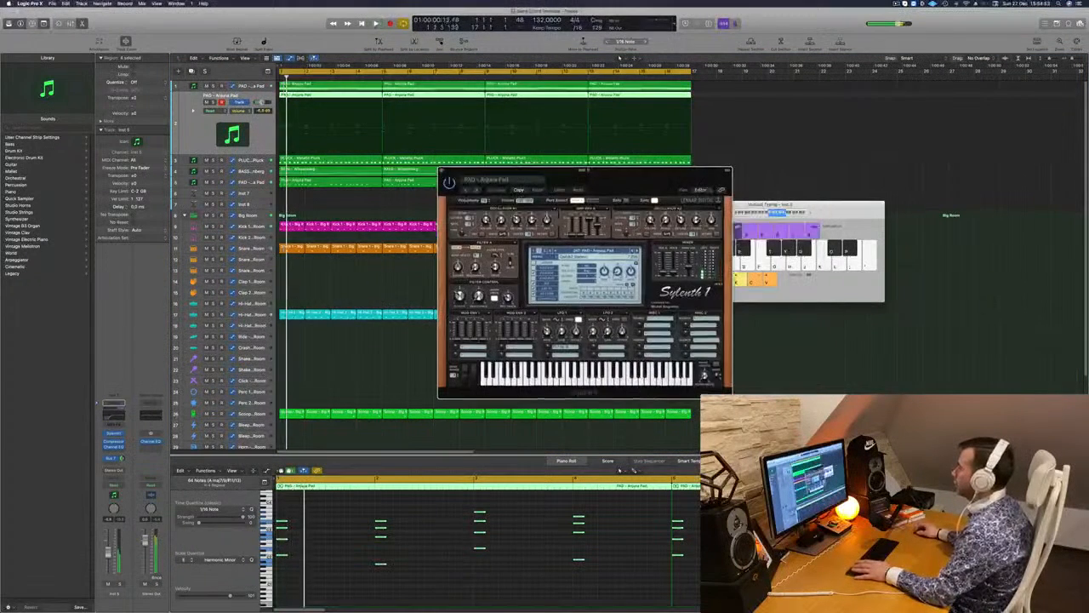
click(593, 250)
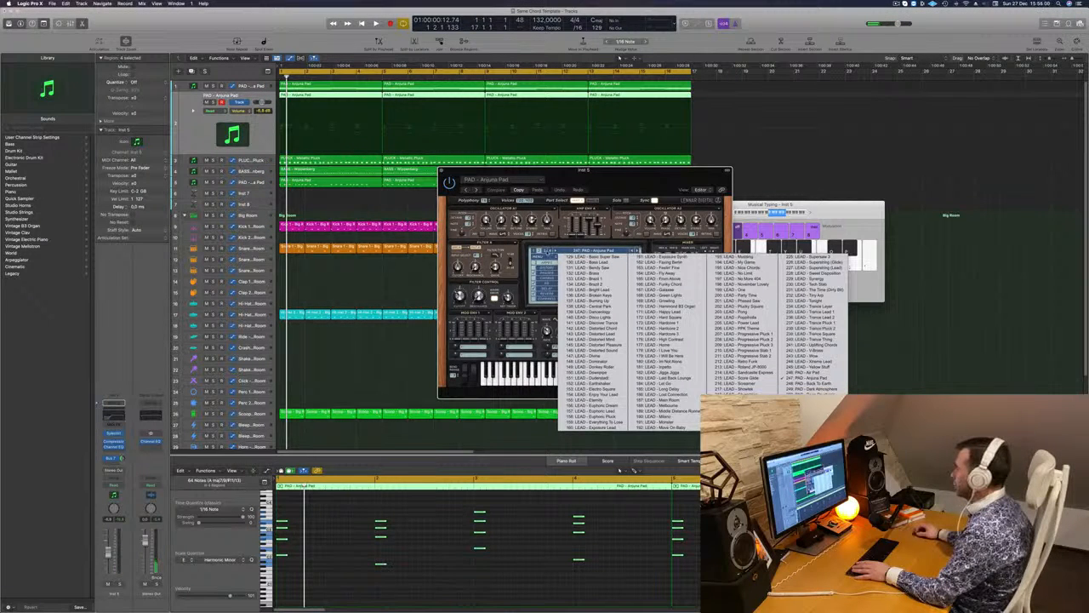
key(Escape)
click(579, 252)
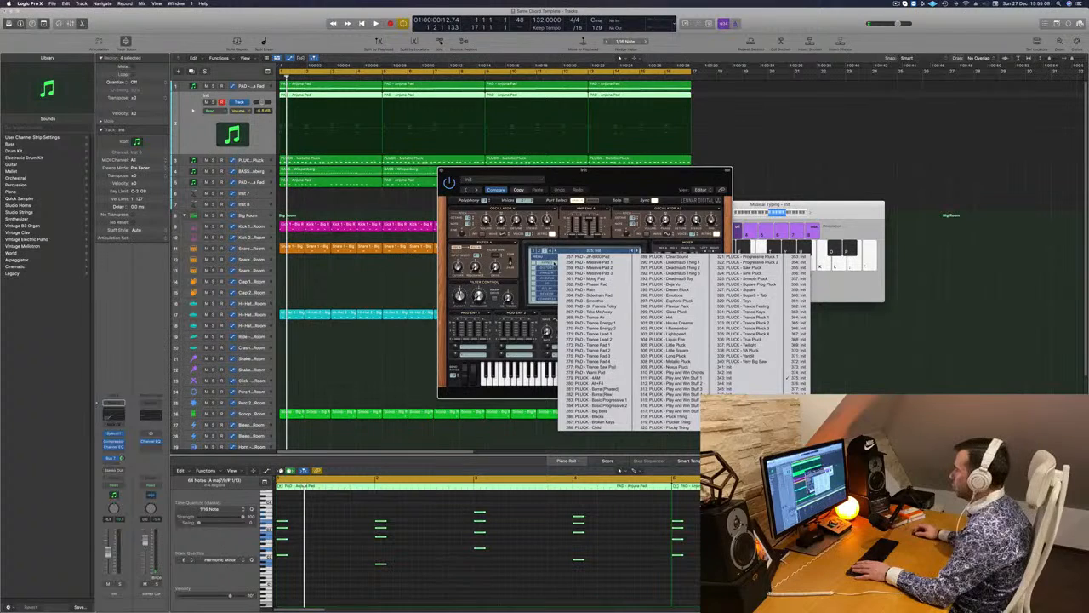
click(546, 263)
click(582, 252)
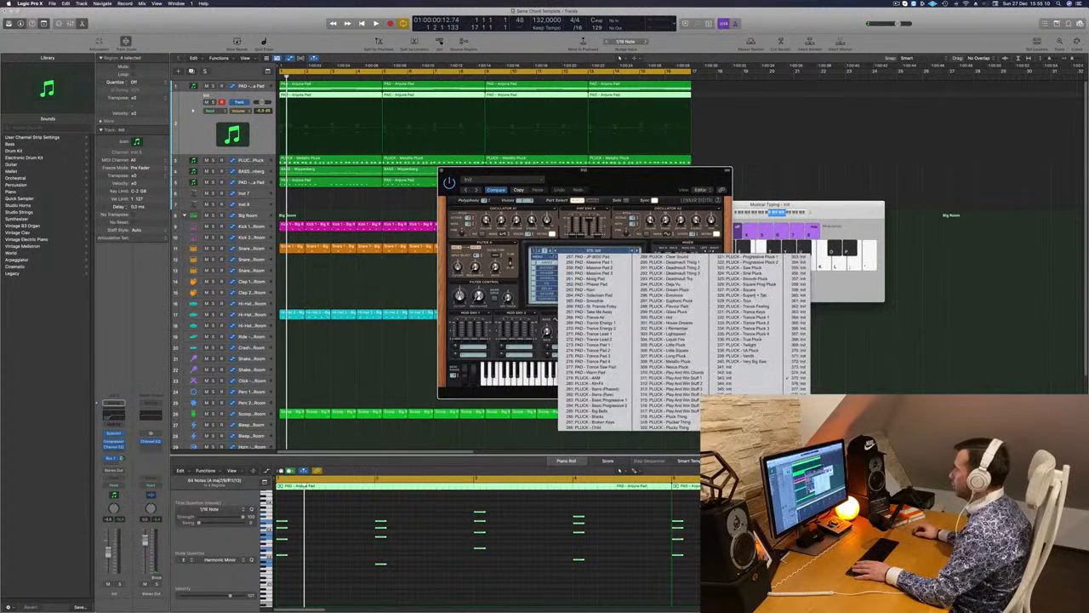
click(534, 251)
click(535, 251)
click(571, 252)
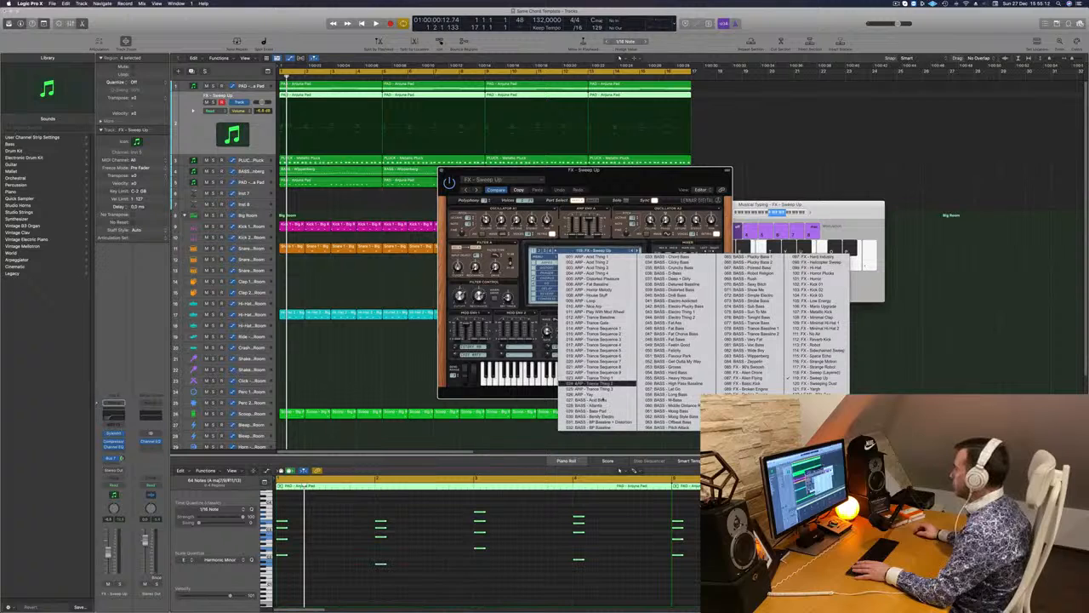
click(815, 394)
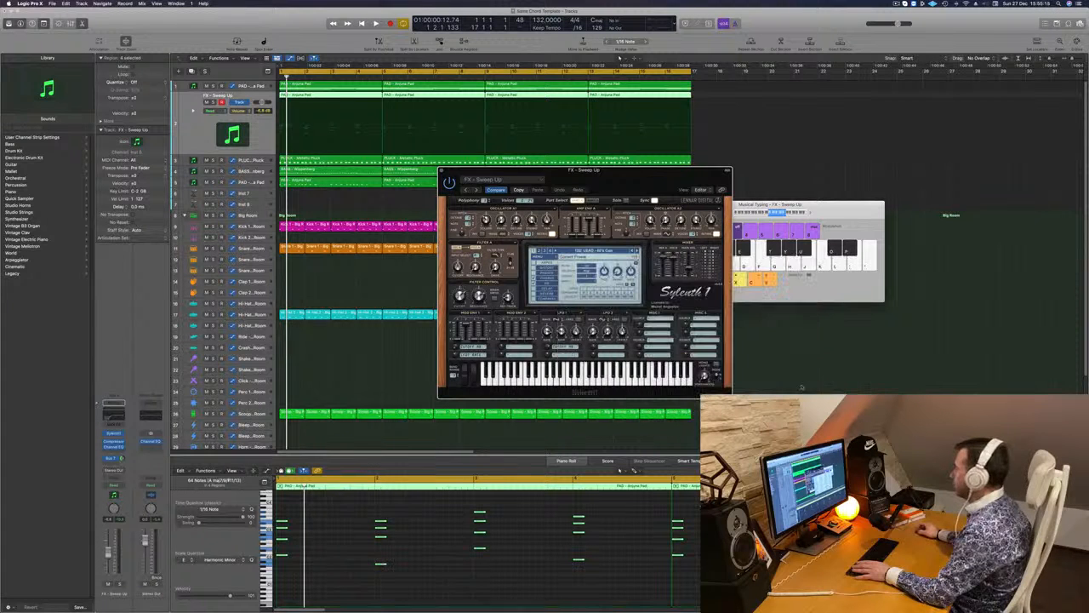
key(space)
key(space)
key(space)
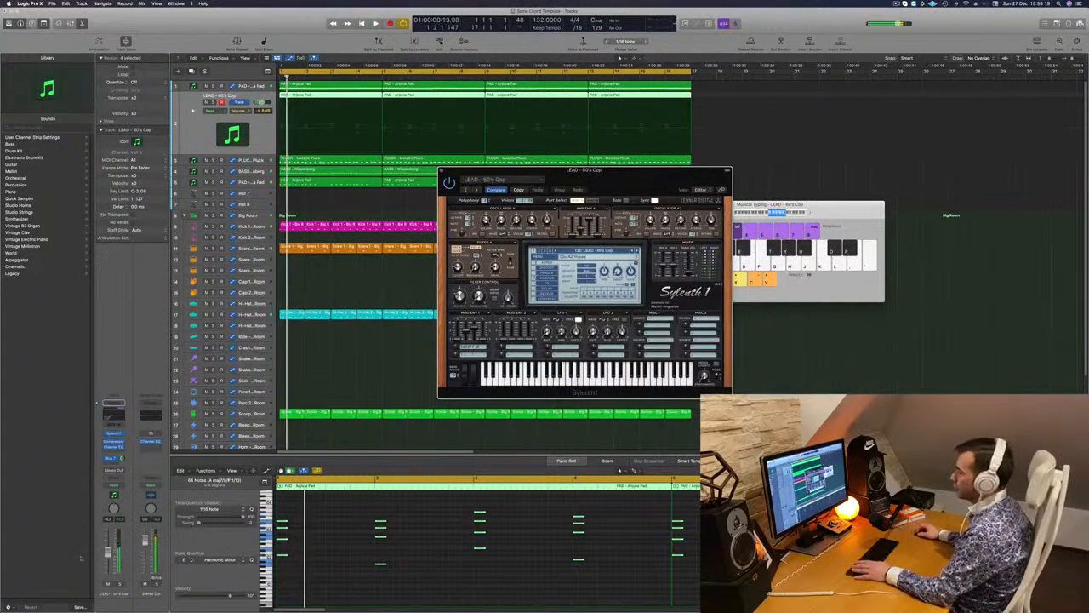
Step: Lower the stab track's Channel EQ low cut to 91.5 Hz while listening, and close the EQ window
key(space)
key(space)
key(ctrl+s)
key(space)
key(space)
key(ctrl+s)
click(113, 417)
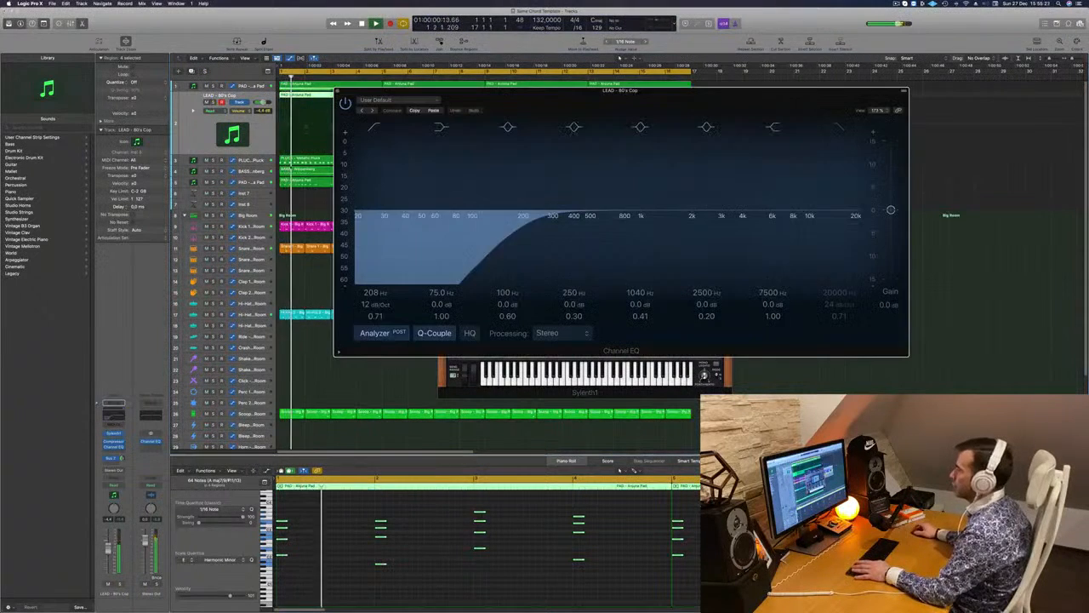
drag(513, 219, 465, 213)
key(space)
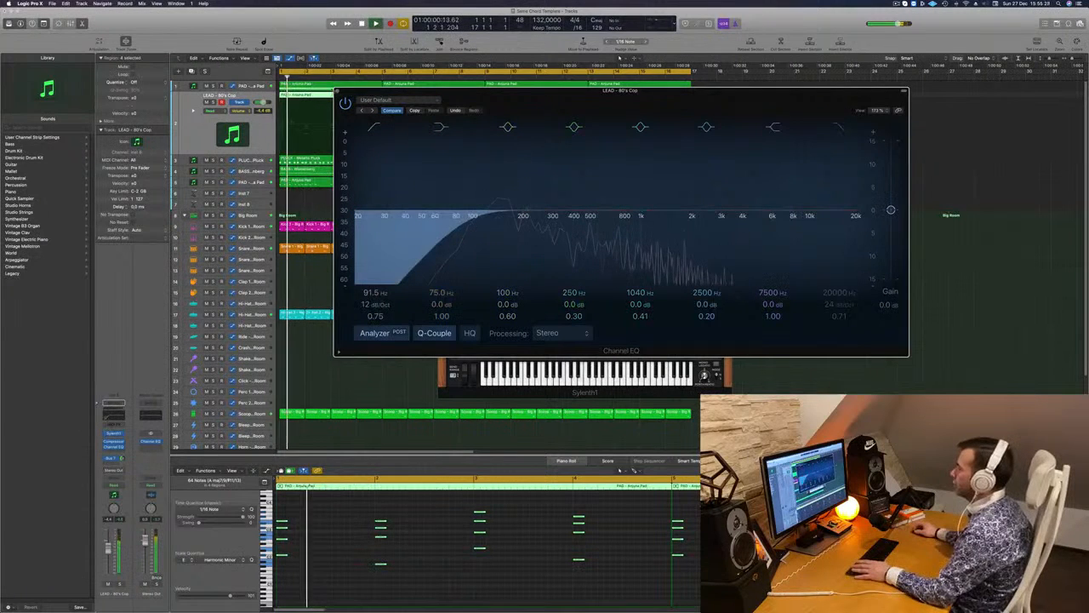
click(337, 91)
key(space)
key(space)
Step: Audition the LEAD - 80's Lead and LEAD - Airy Guitar presets on the stab track, adjusting the track volume slightly
click(637, 251)
key(space)
key(Return)
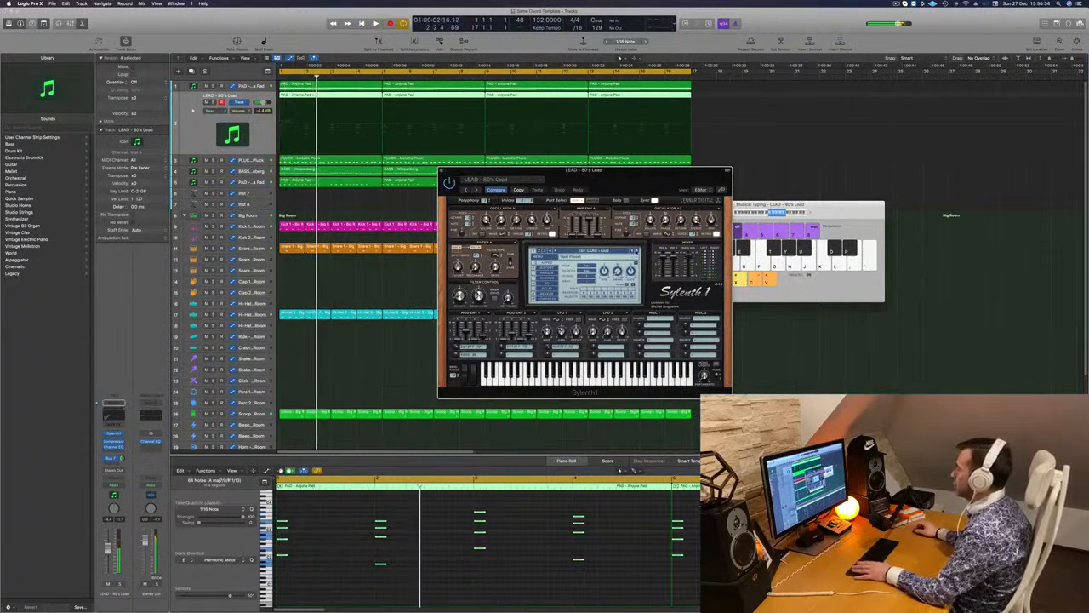
click(635, 251)
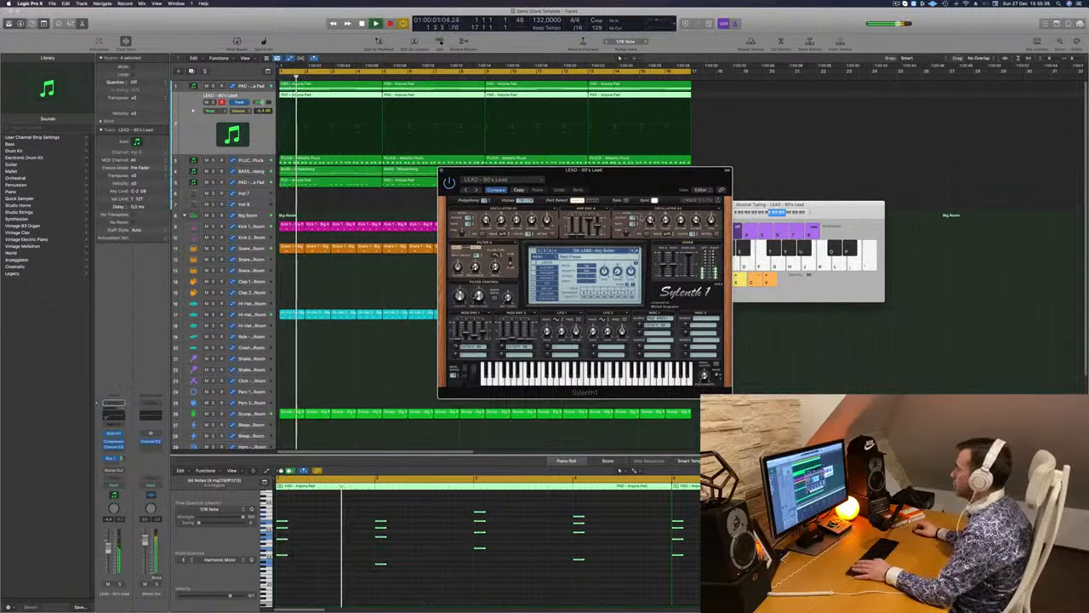
drag(650, 181, 585, 170)
key(space)
drag(109, 549, 109, 552)
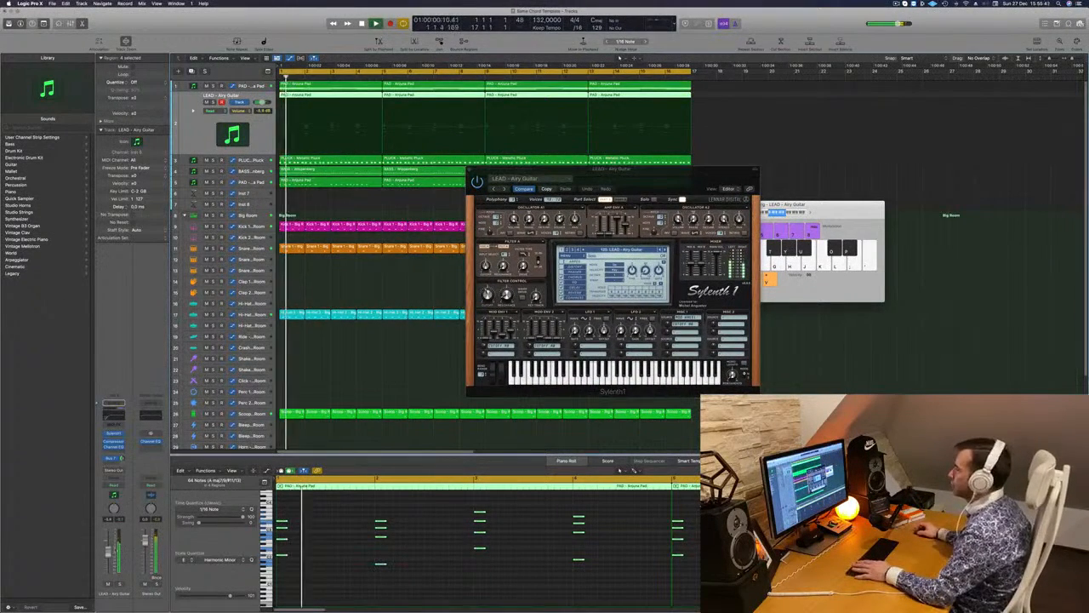
Step: Audition the following Sylenth1 lead presets, from LEAD - Altra 1 through LEAD - Basic Super Saw
drag(662, 178, 650, 172)
click(654, 247)
key(space)
key(space)
click(653, 247)
key(space)
key(space)
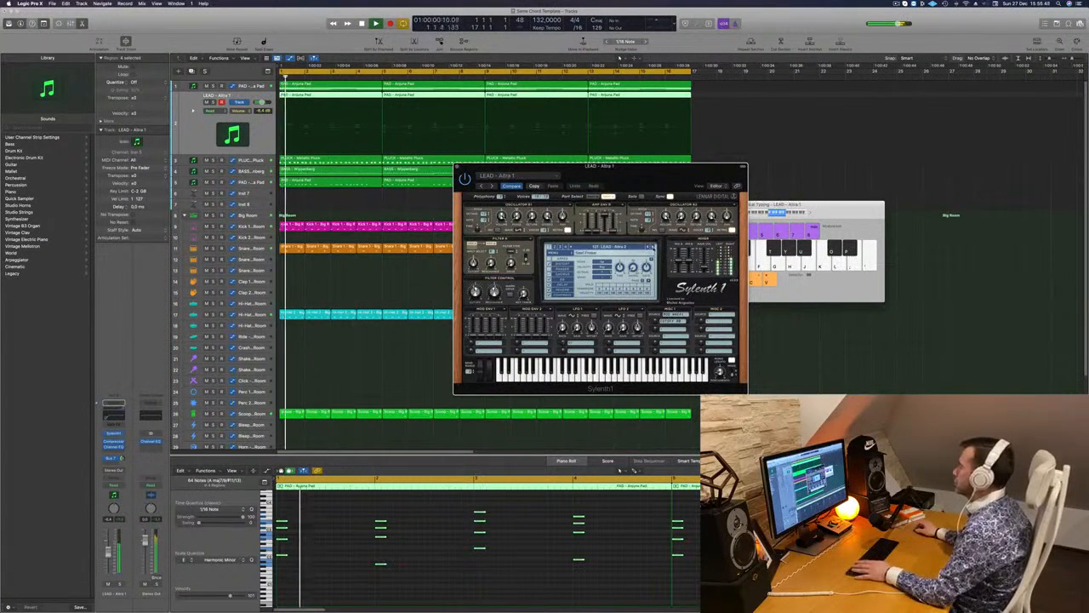
click(653, 247)
key(space)
key(space)
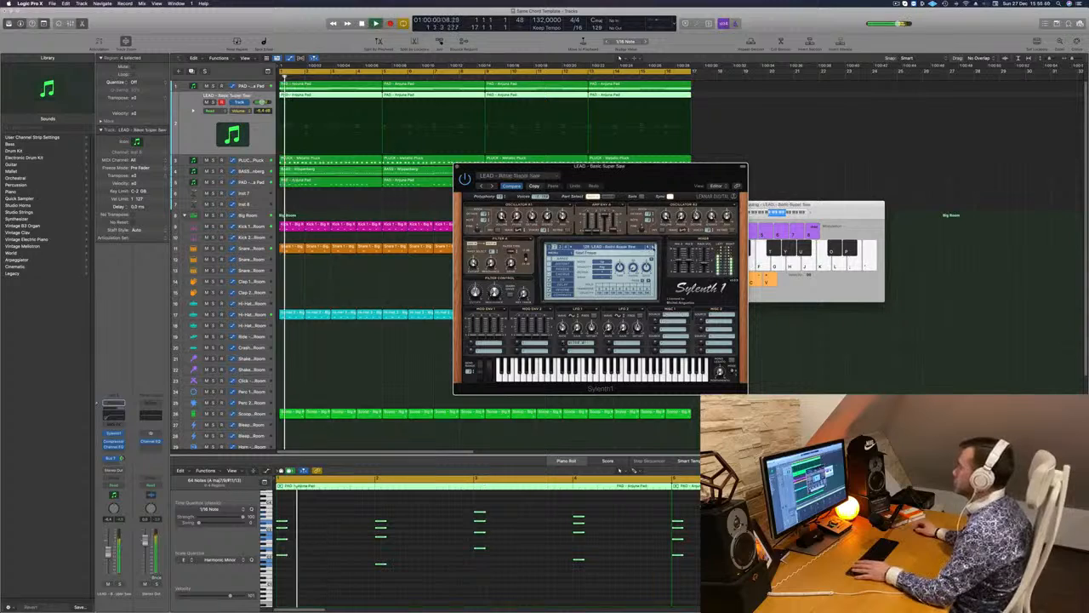
Step: Move the synth window off the piano roll and copy all chord stabs within their bars so each bar has two hits
drag(647, 171, 741, 67)
key(space)
drag(283, 523, 320, 526)
click(338, 545)
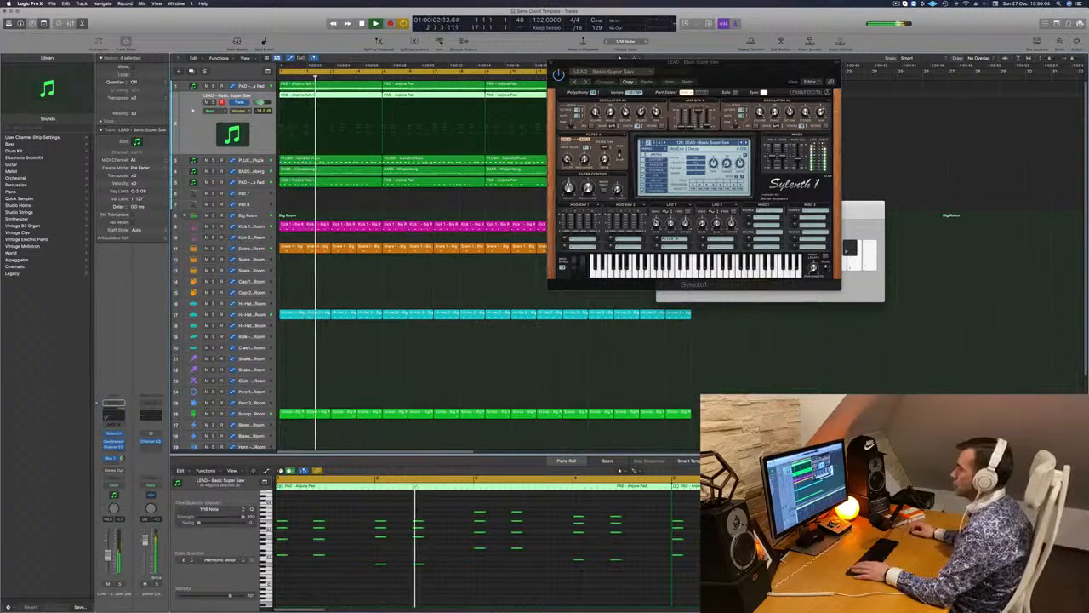
Step: Audition the Sylenth1 lead presets from LEAD - Brass through LEAD - Burning Up with the doubled stabs
click(747, 143)
key(space)
click(747, 143)
key(space)
key(space)
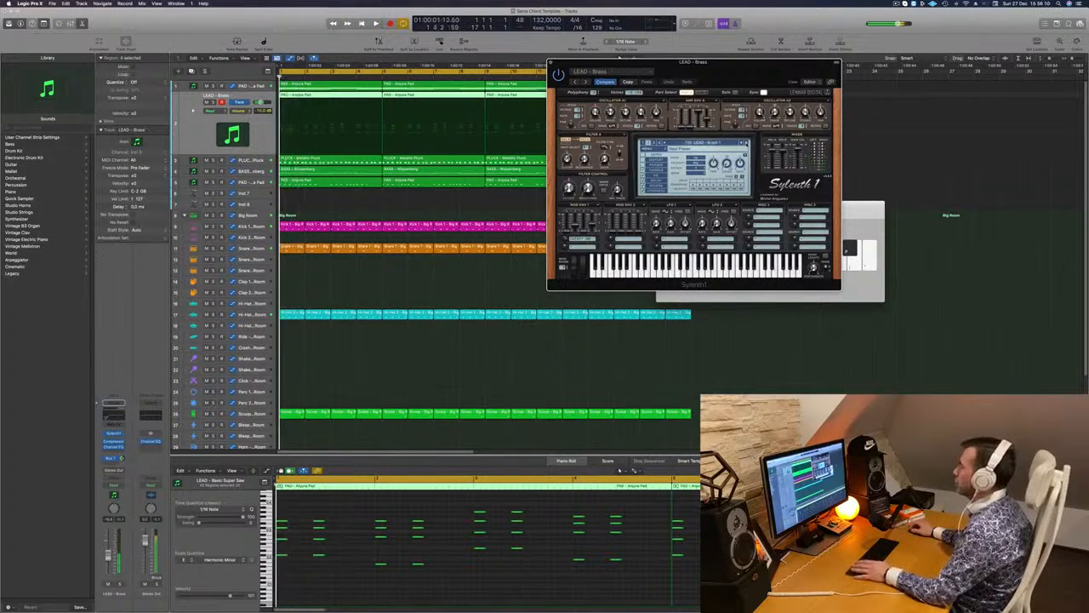
click(747, 143)
key(space)
key(space)
click(747, 143)
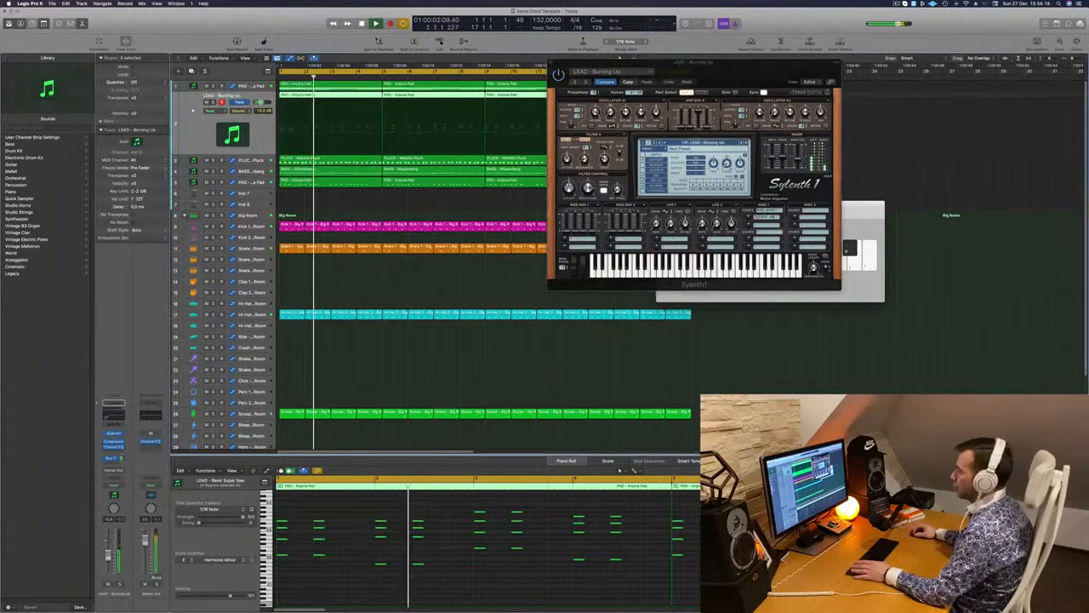
key(space)
key(space)
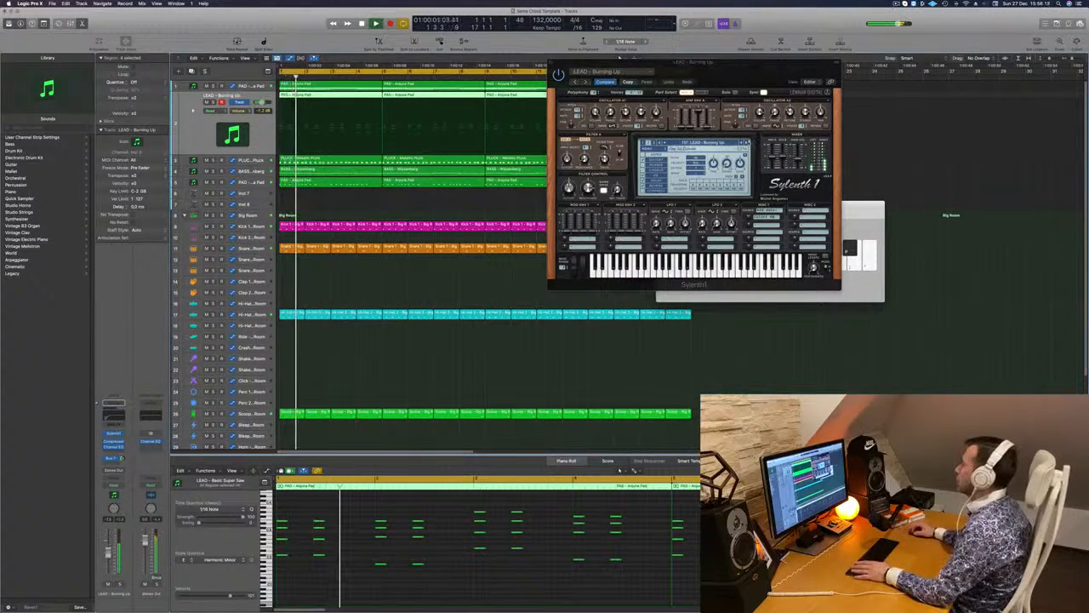
Step: Audition the lead presets from LEAD - Central Park to LEAD - Discover Trance, lowering the track volume to -13.4 dB
click(748, 142)
key(space)
key(space)
click(748, 143)
key(space)
key(space)
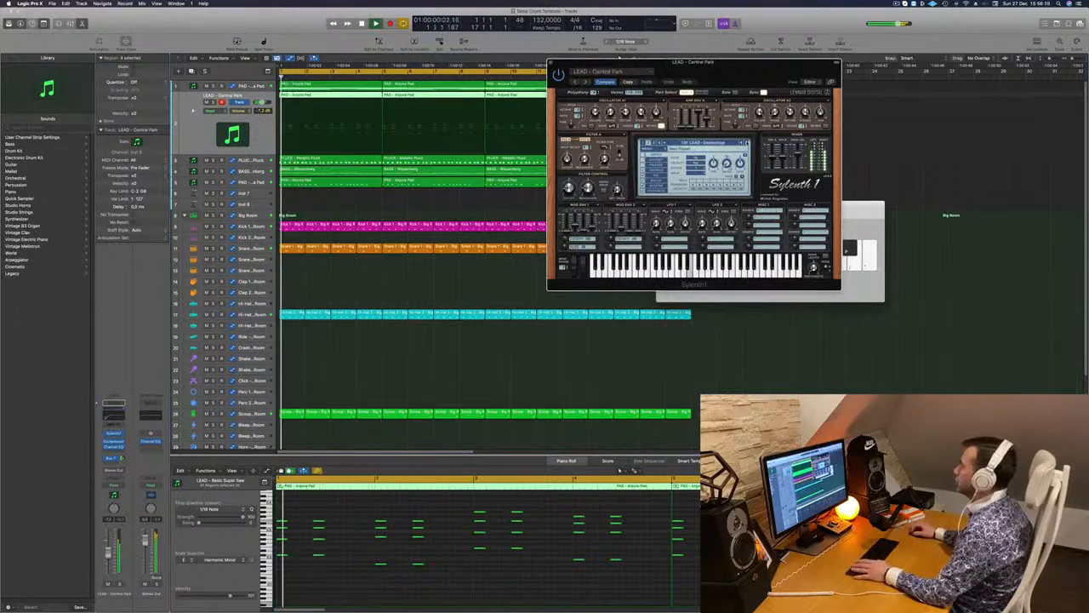
click(748, 143)
click(748, 143)
key(space)
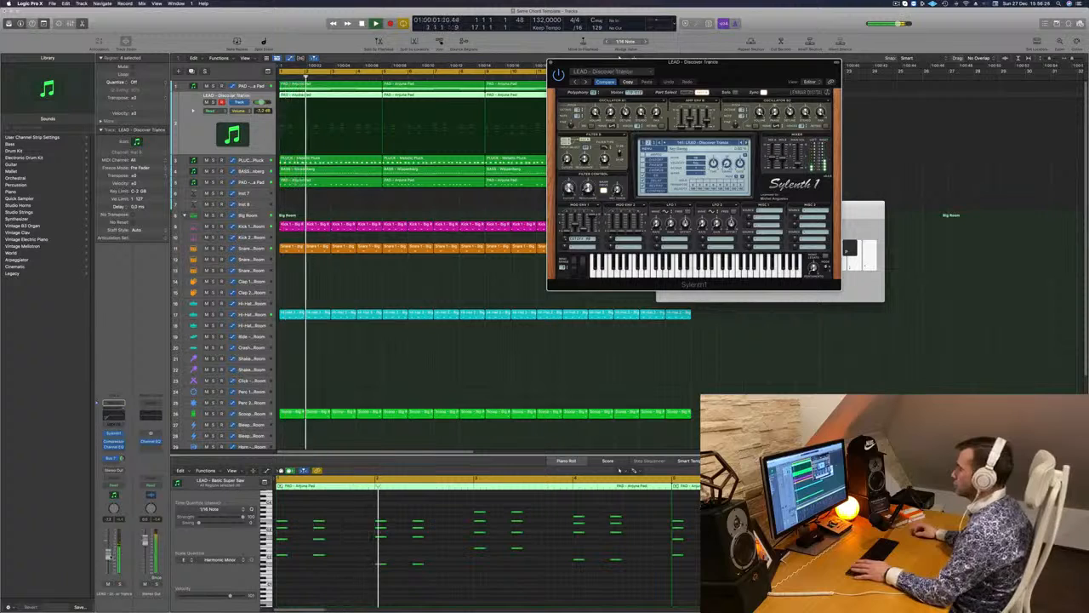
drag(109, 555, 109, 558)
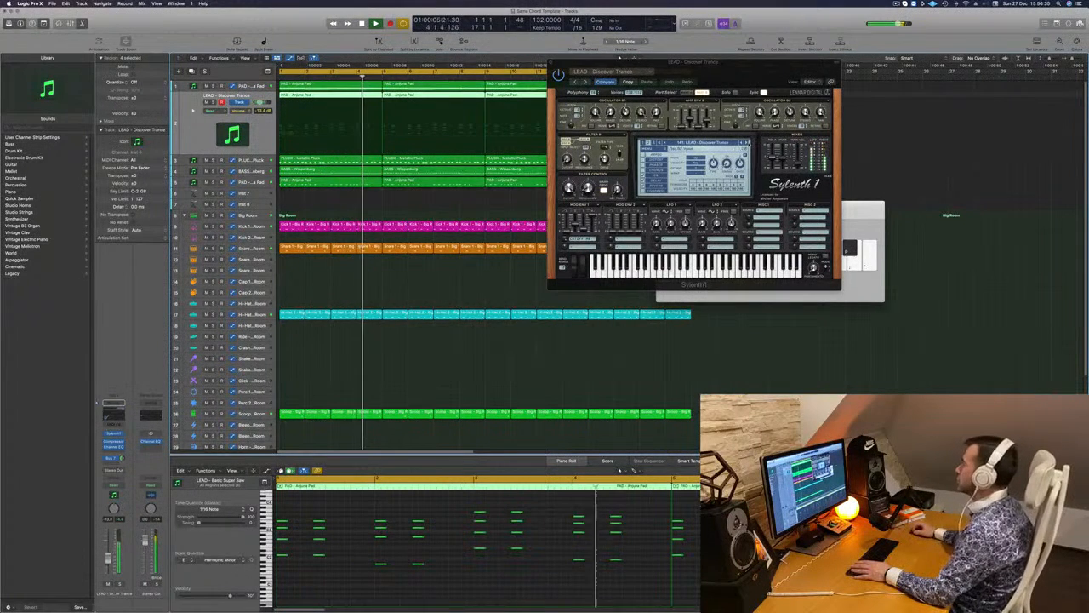
Step: Audition the lead presets from LEAD - Distorted Chord through LEAD - Distorted Pleasure and LEAD - Downpipe
click(752, 138)
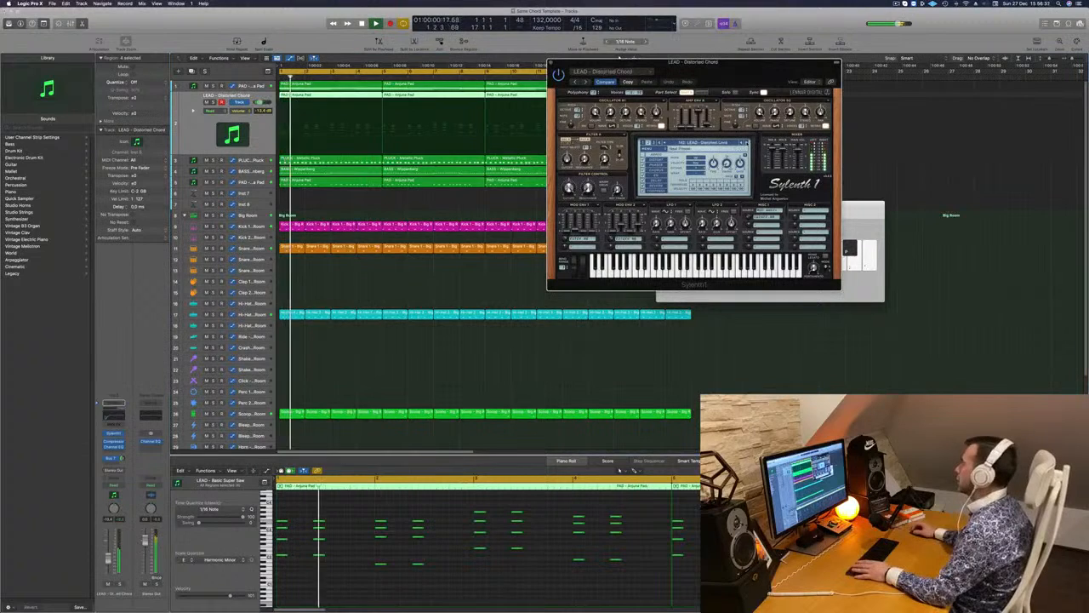
click(750, 140)
key(space)
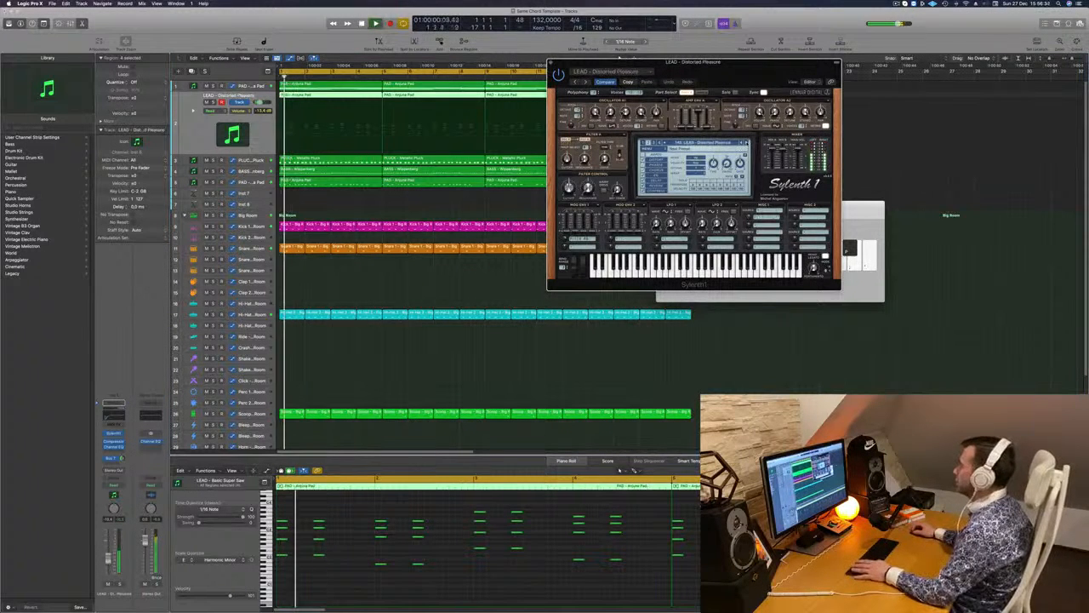
click(748, 143)
key(space)
key(space)
click(748, 143)
click(749, 143)
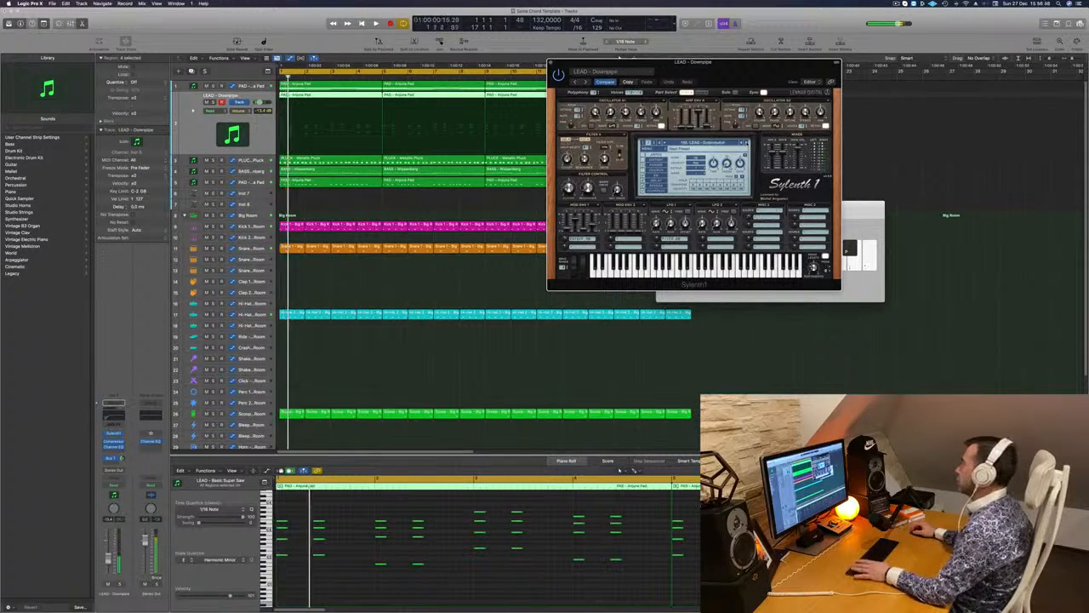
Step: Step through LEAD - Feelin' Fine and LEAD - Fly Away to load the LEAD - From Above preset on the stab track
click(748, 143)
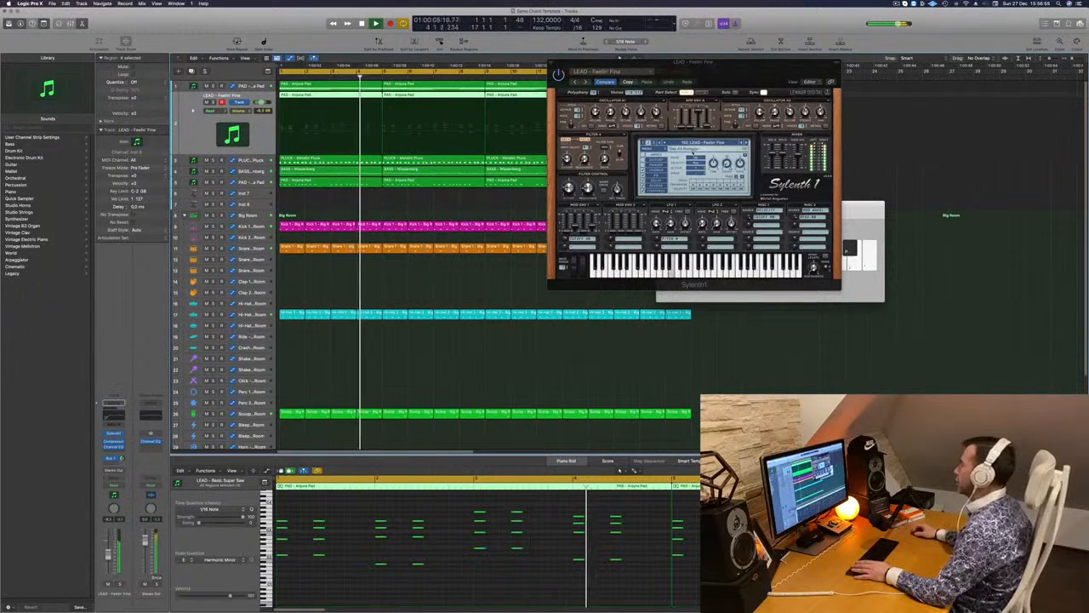
click(746, 143)
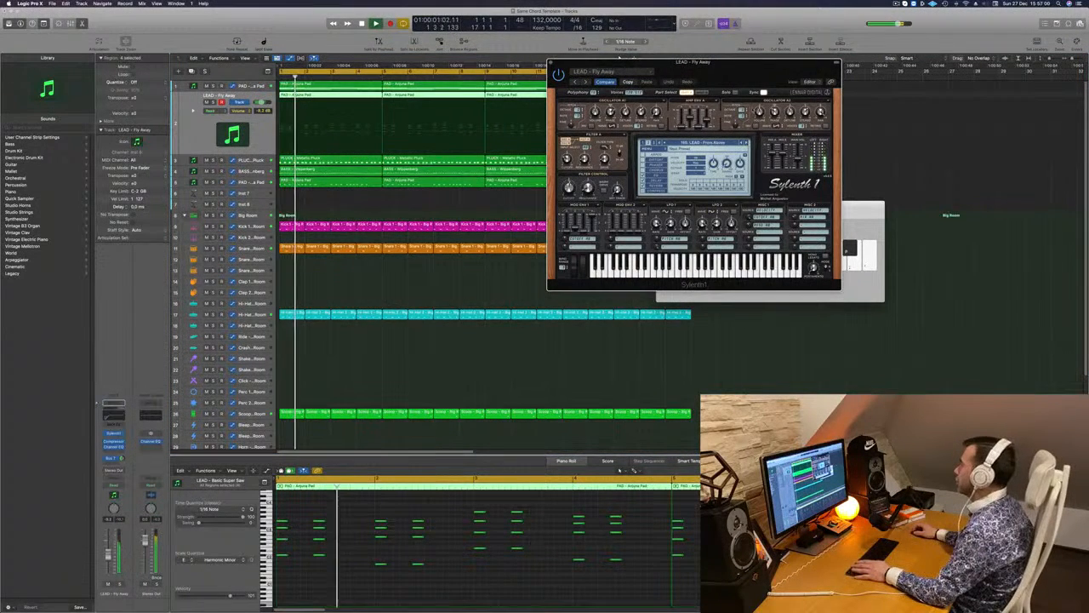
key(bracketright)
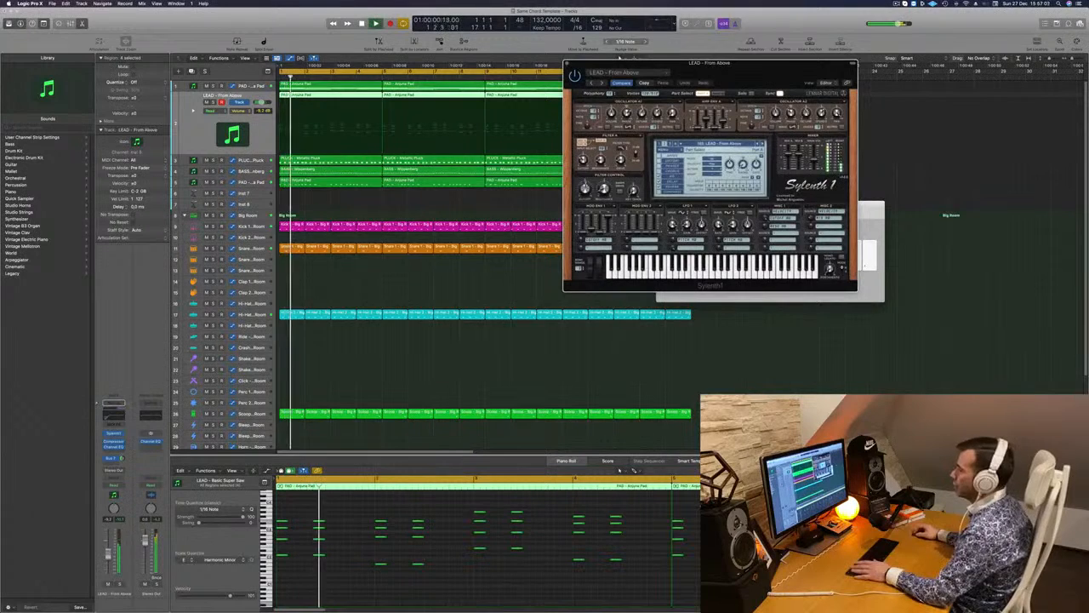
Step: Adjust the From Above preset's filter cutoff and lower the stab track's volume to sit in the mix
drag(259, 102, 262, 102)
key(Return)
drag(584, 189, 585, 185)
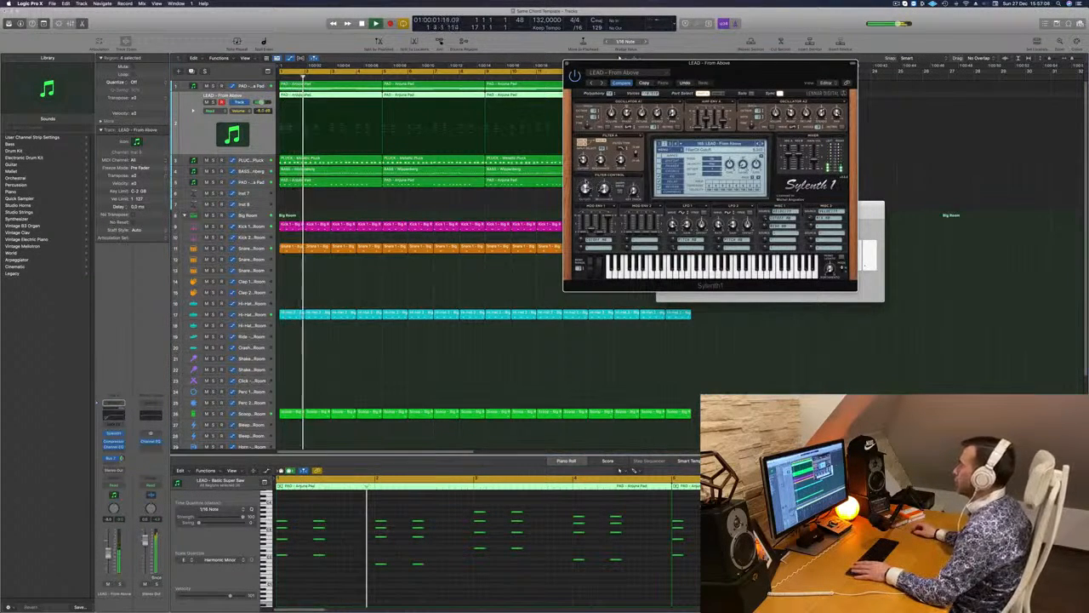
drag(660, 63, 749, 71)
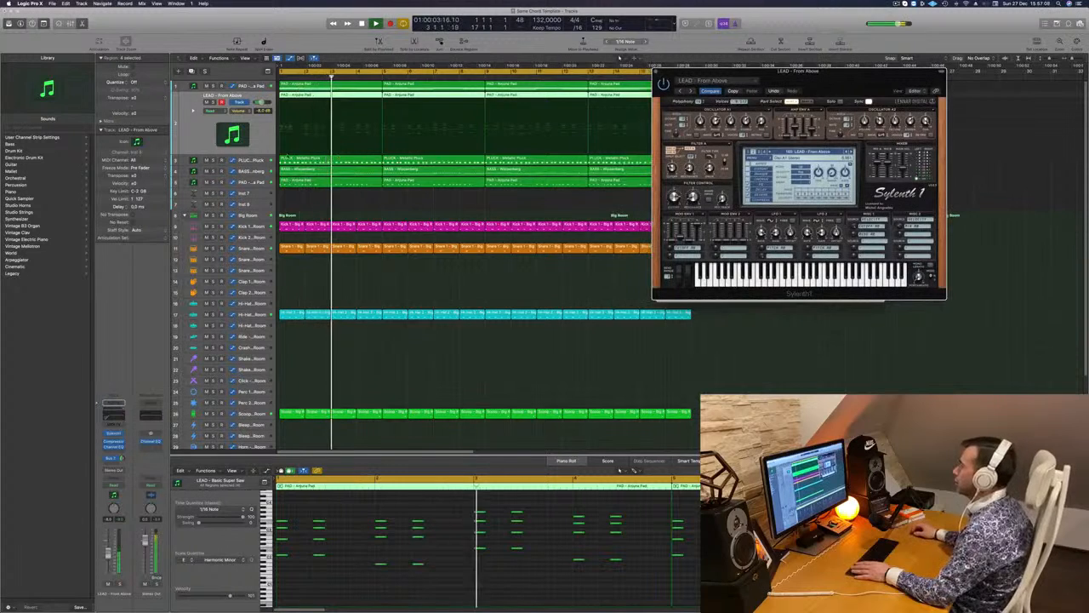
click(261, 102)
drag(262, 102, 259, 102)
click(673, 196)
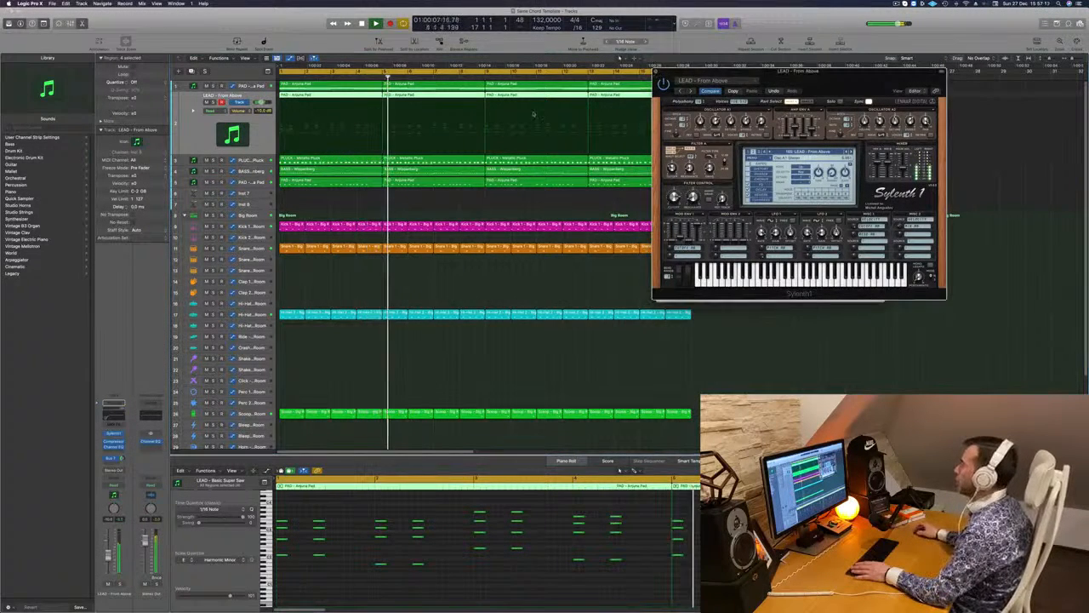
Step: Close the synth, move Musical Typing aside, look at the Metallic Pluck track's notes, and reselect the lead stab track from the start
click(656, 72)
drag(717, 210, 521, 263)
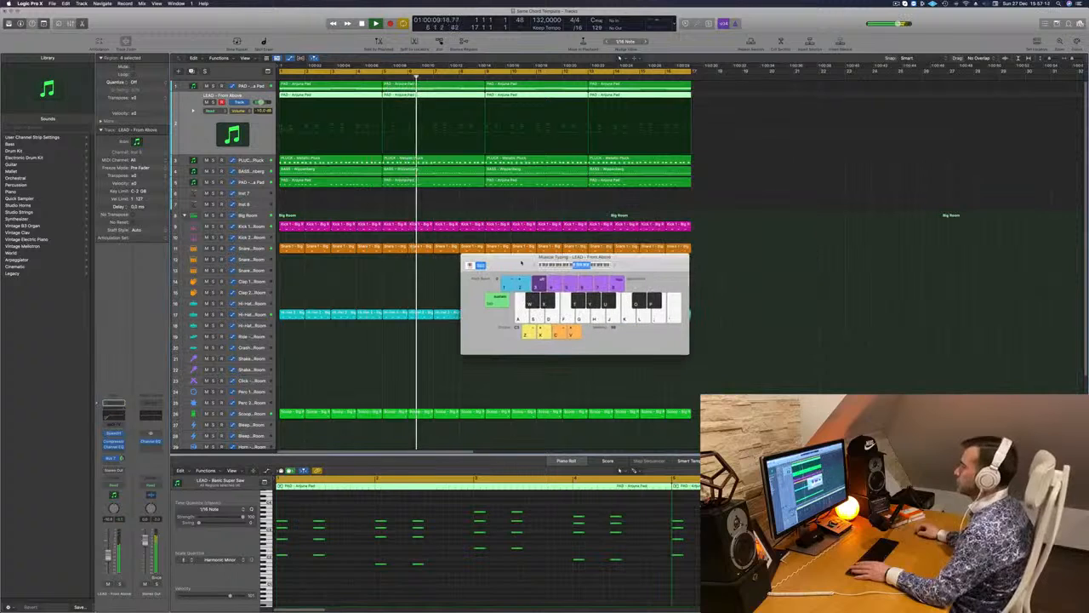
click(251, 160)
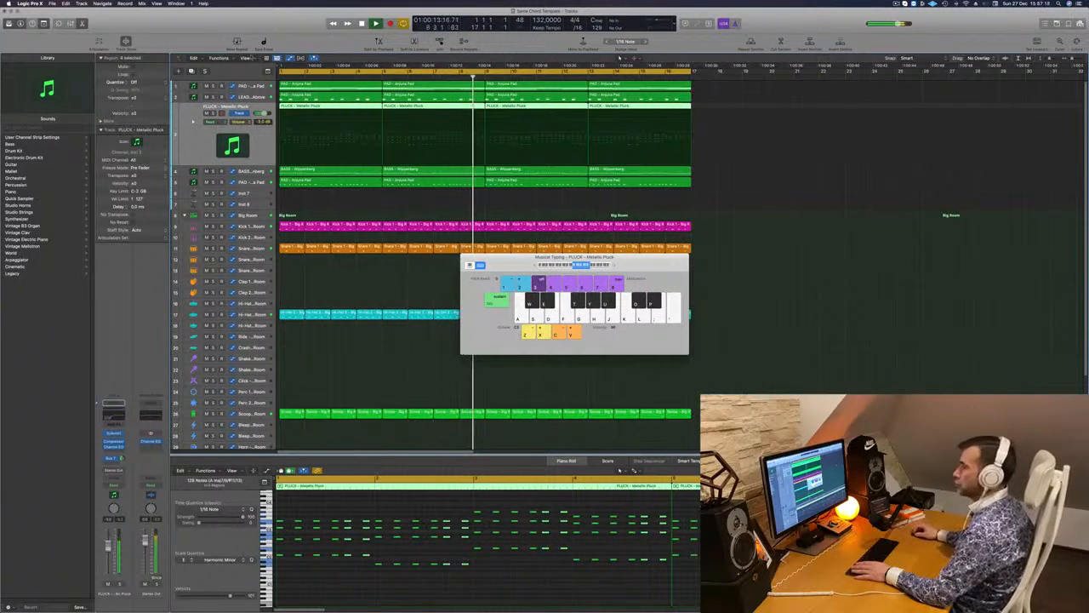
key(Up)
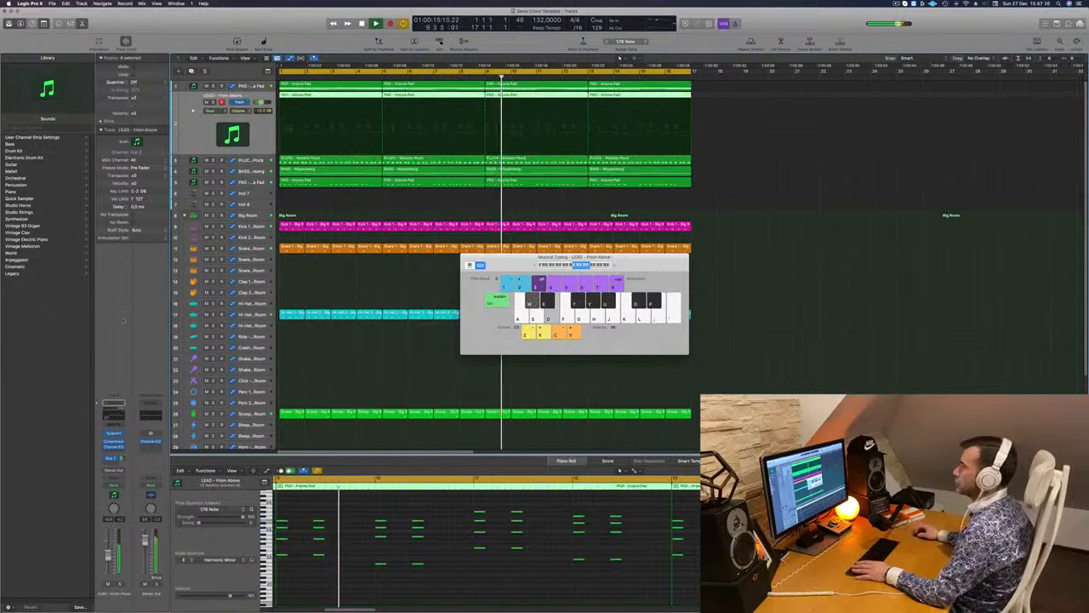
key(Return)
Step: Reopen the stab track's synth and audition the LEAD - Funky Chord, LEAD - Hammond B3 Organ and LEAD - Hardcore 1 presets
click(114, 434)
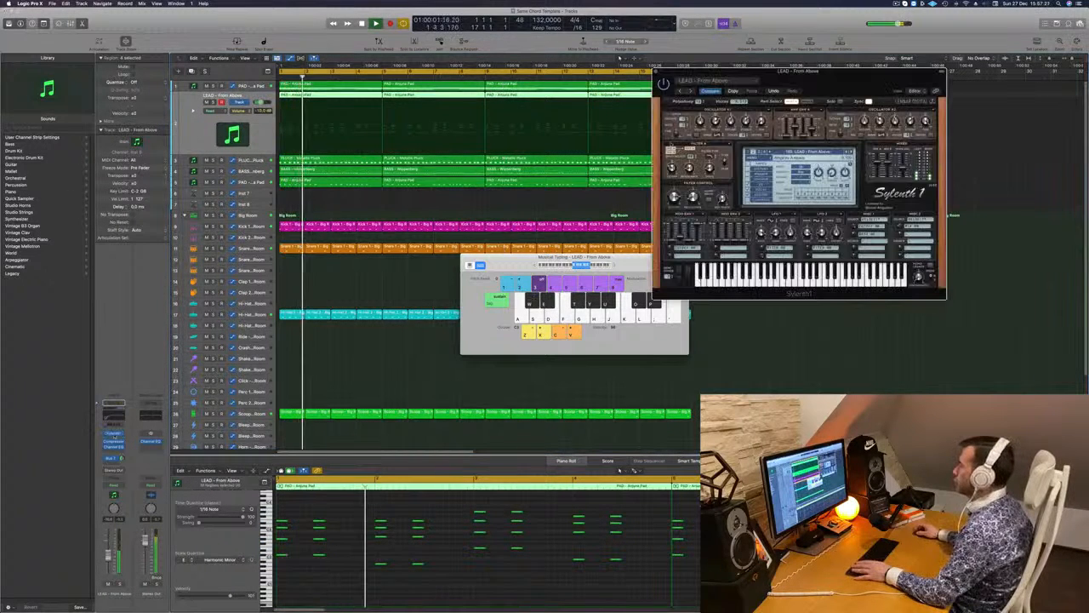
key(Return)
click(762, 153)
key(Return)
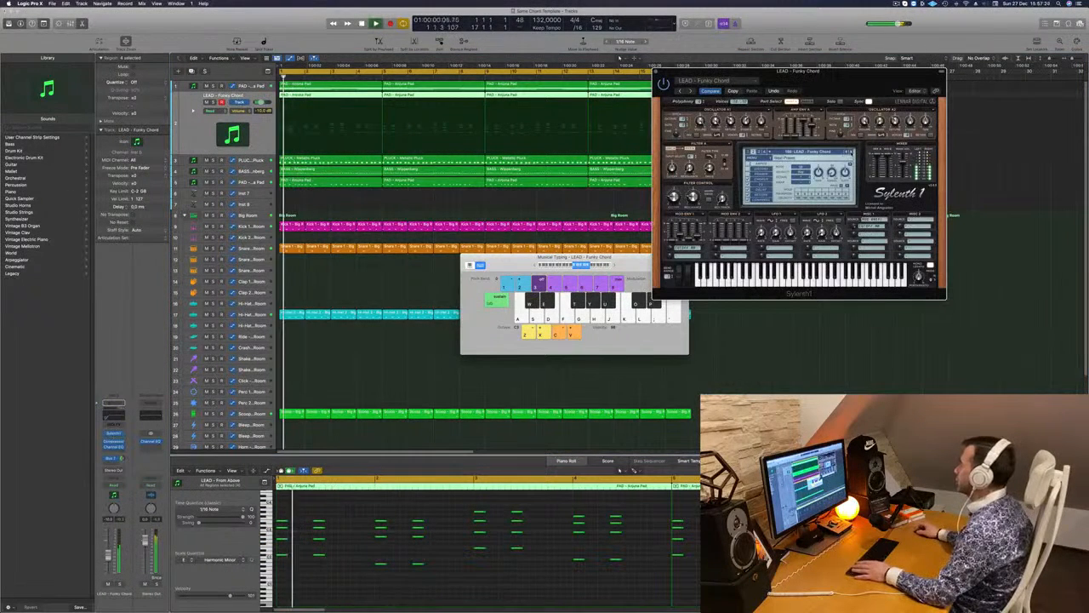
click(852, 152)
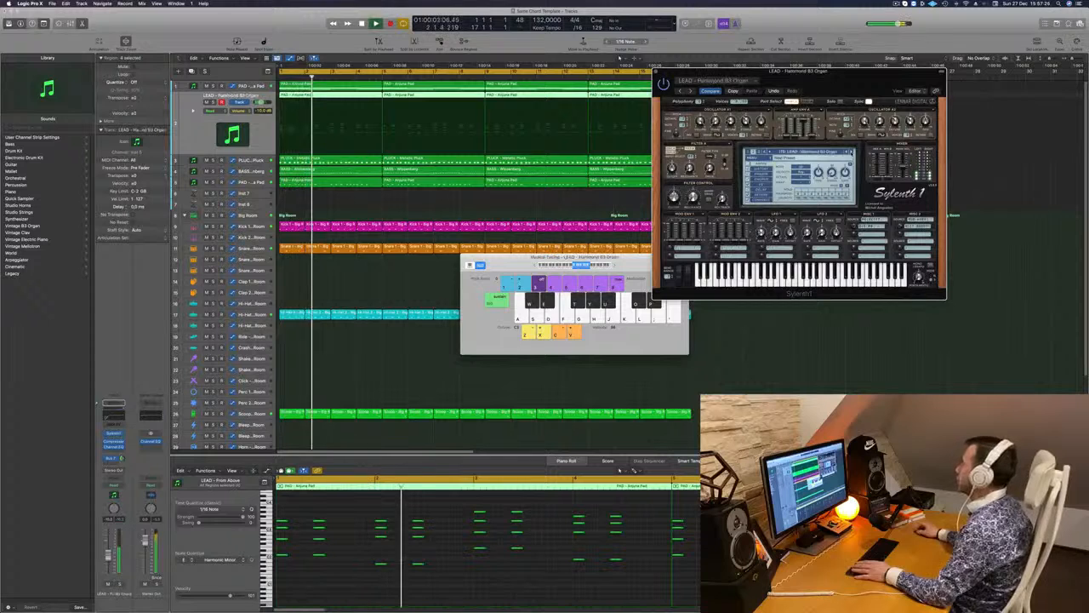
key(Return)
click(852, 152)
key(Return)
Step: Load the LEAD - Supersaw 1 preset on the stab track and lower the track's volume slightly while it plays
click(828, 152)
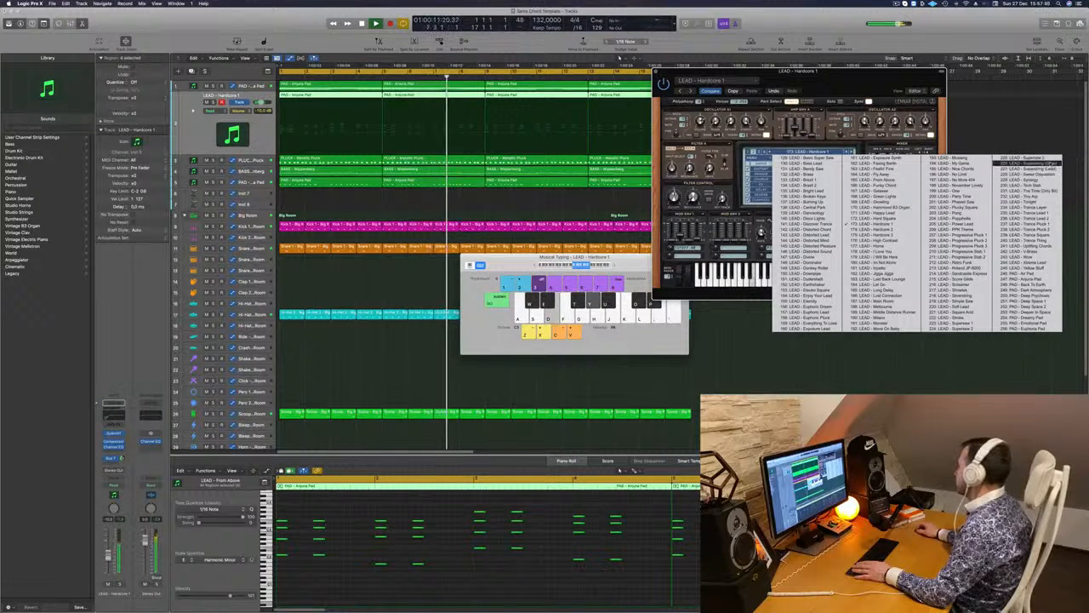
click(957, 323)
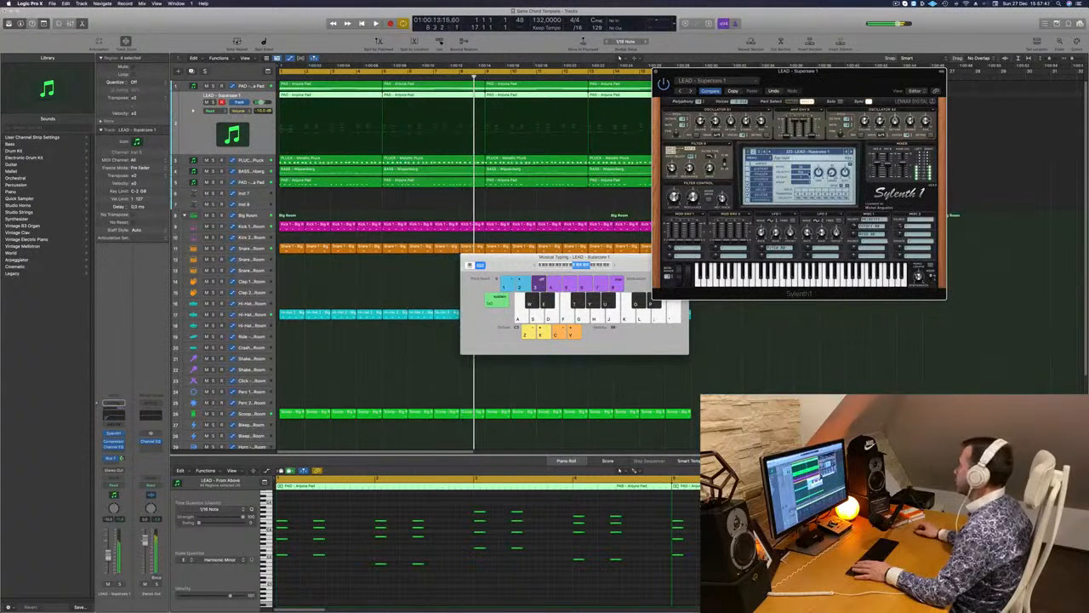
drag(800, 72, 664, 116)
key(space)
key(space)
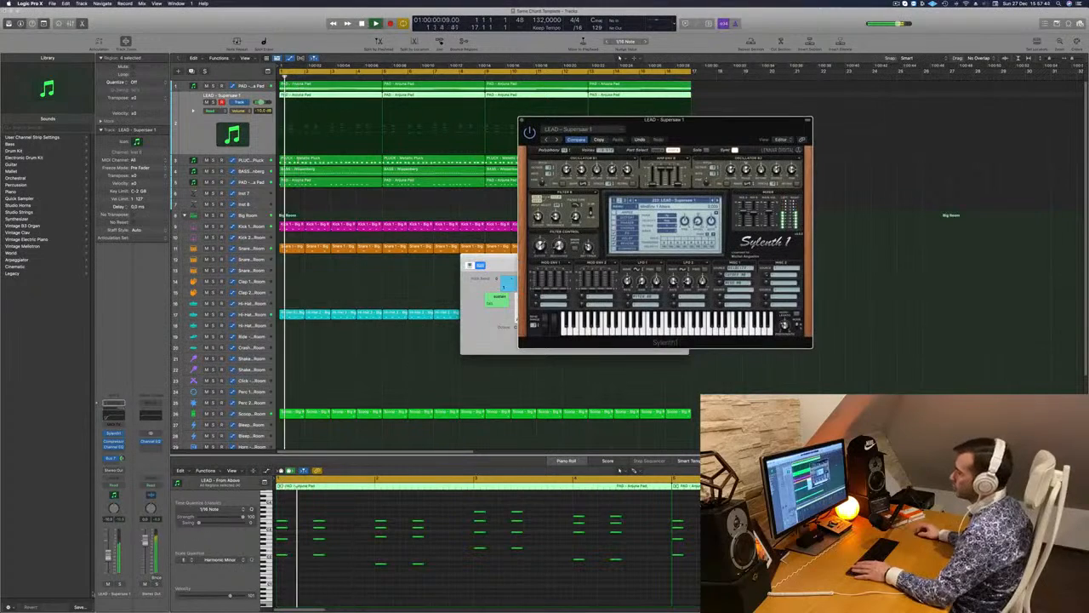
drag(108, 555, 108, 557)
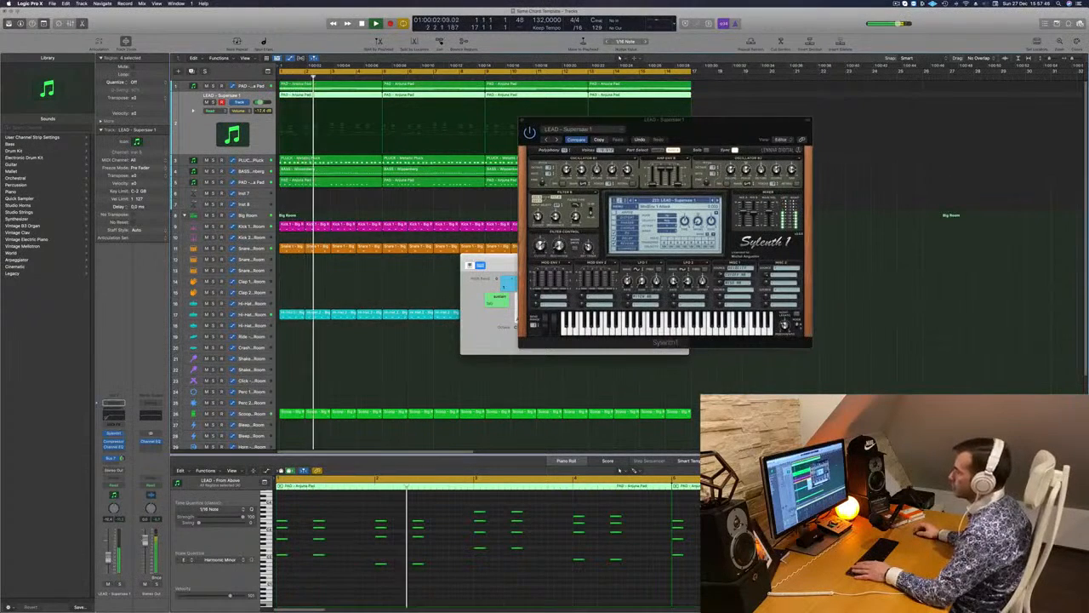
key(space)
key(space)
Step: Audition the presets following Supersaw 1, from LEAD - Supersaw 2 to LEAD - Superstring (Glide)
click(718, 200)
key(space)
key(space)
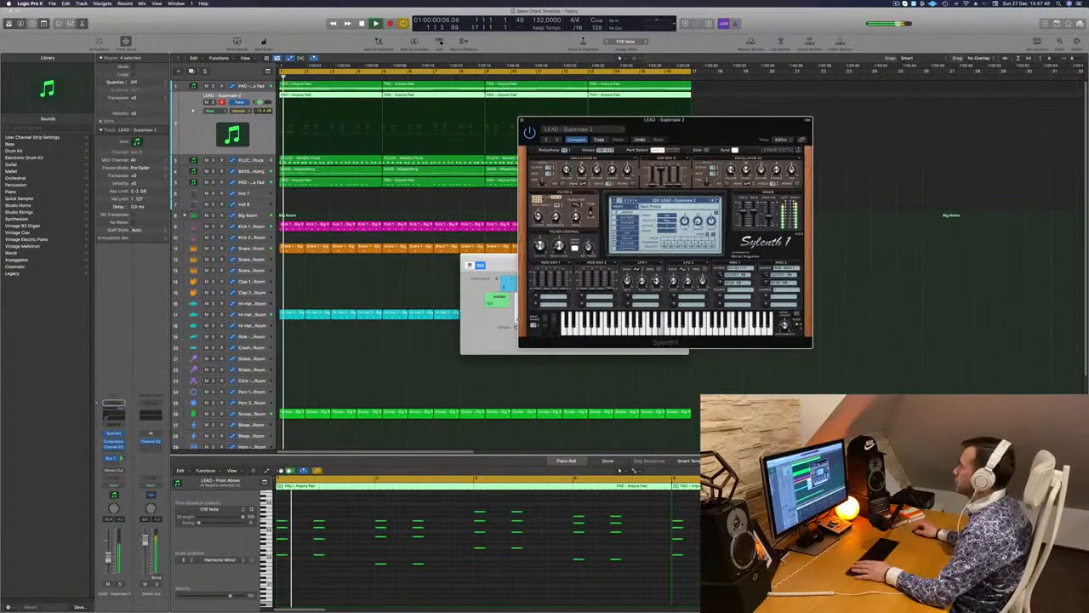
key(space)
click(718, 201)
key(space)
key(space)
Step: Load the LEAD - Trance Layer preset on the stab track, check it in solo, and close the synth
click(672, 201)
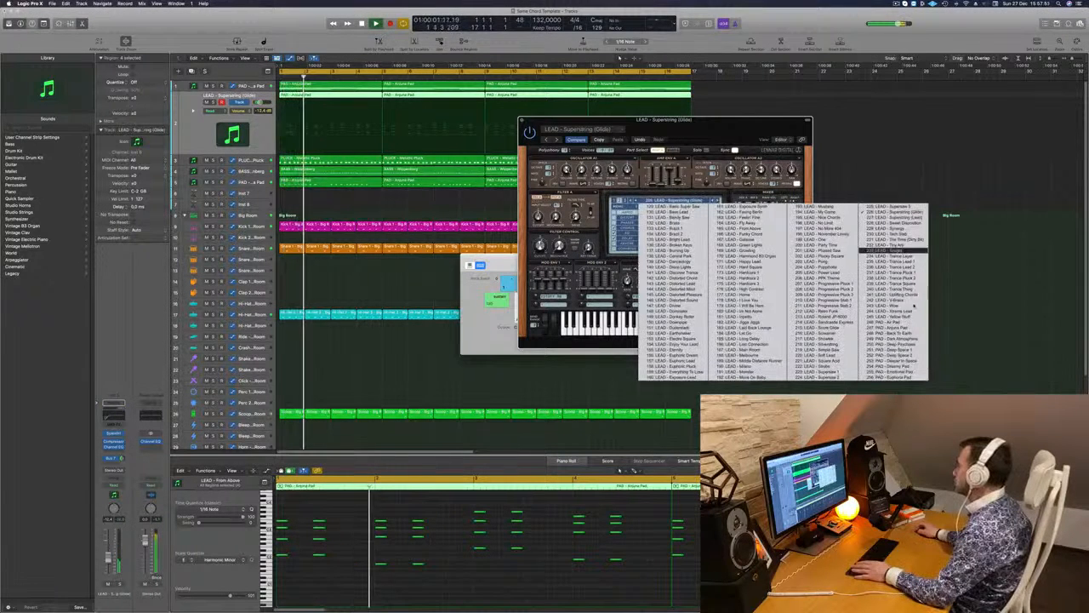
click(906, 257)
key(space)
key(space)
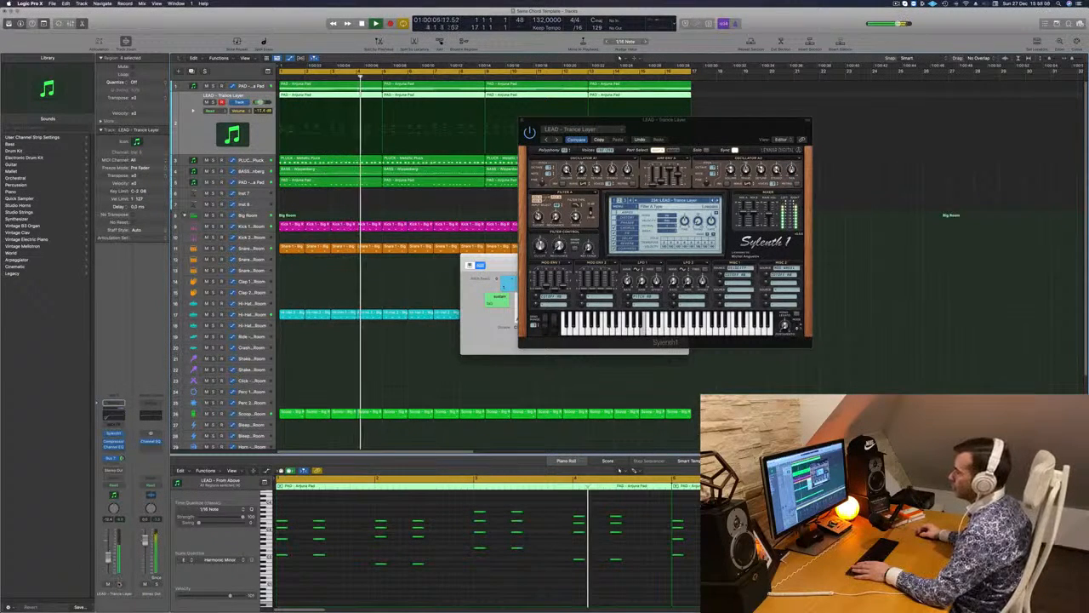
key(s)
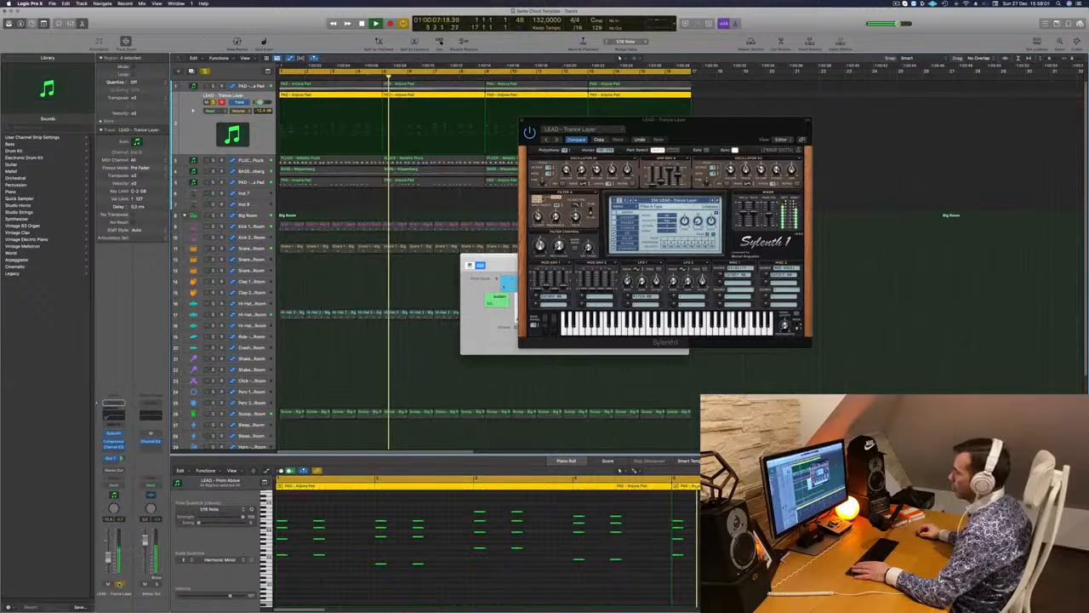
key(s)
key(Return)
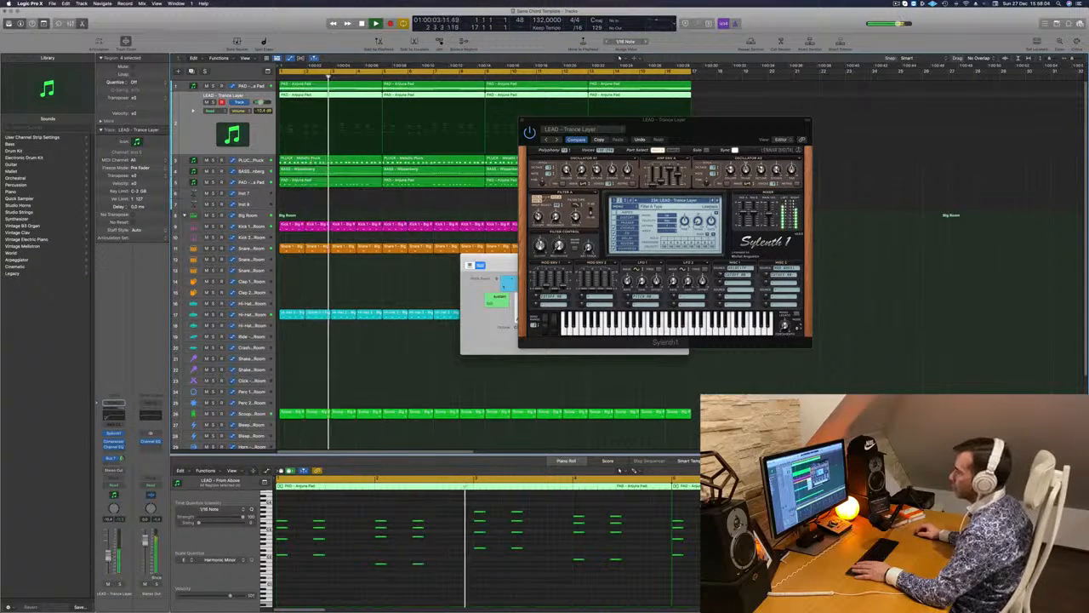
key(super+w)
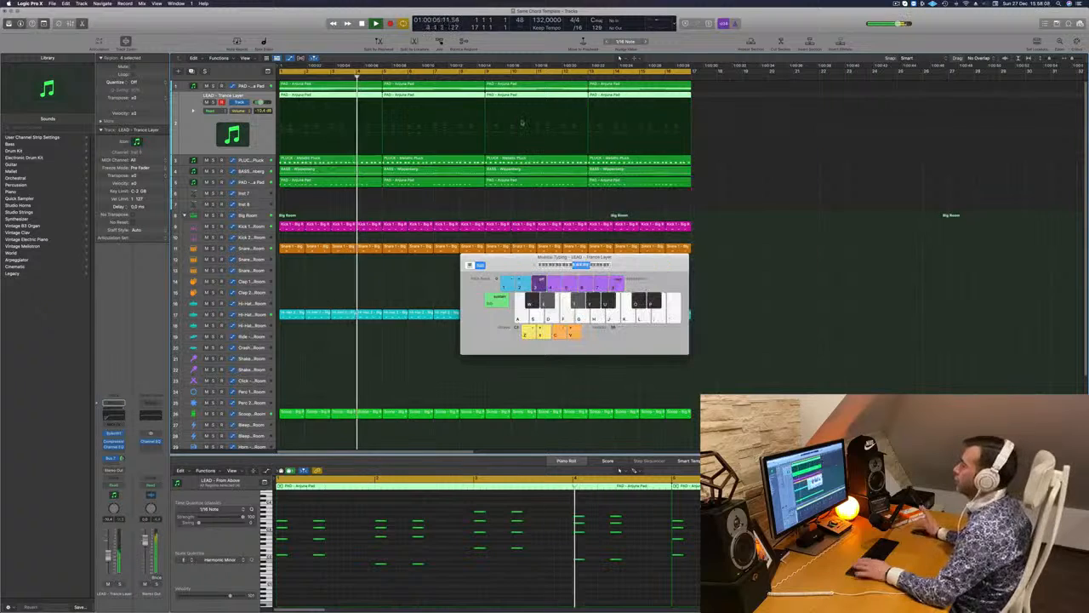
Step: Compare the Trance Layer stabs in solo and in the full mix from the start of the arrangement
click(375, 207)
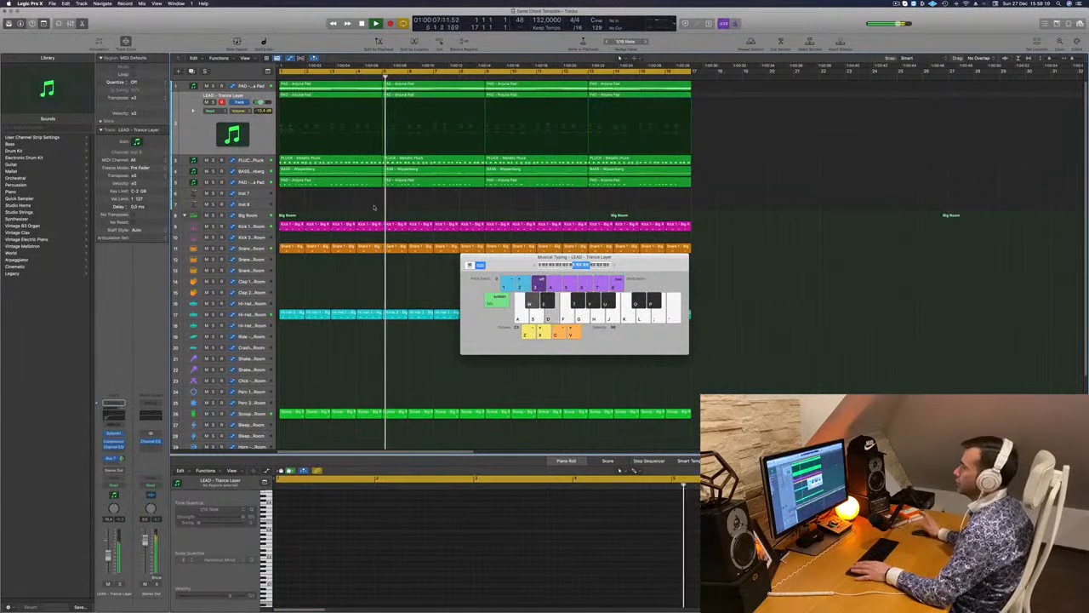
key(Return)
key(s)
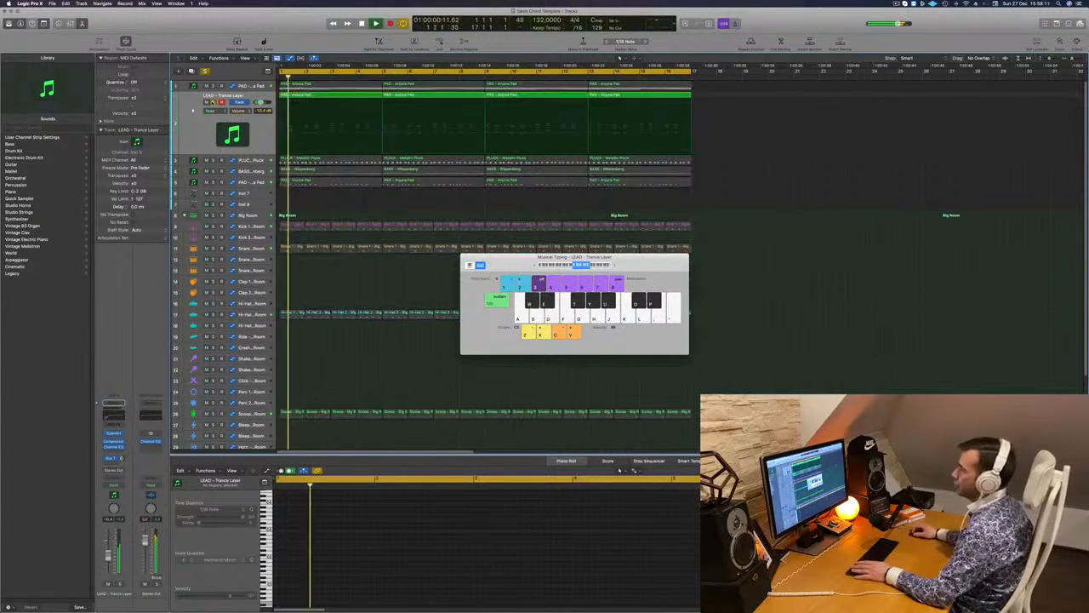
key(s)
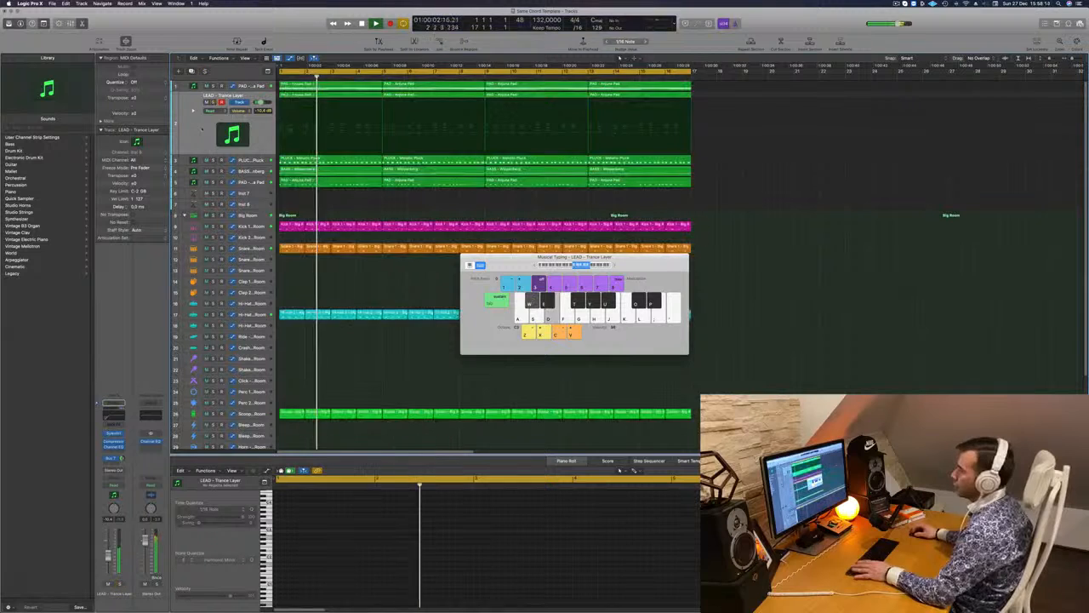
key(super+a)
key(Return)
key(Return)
click(326, 196)
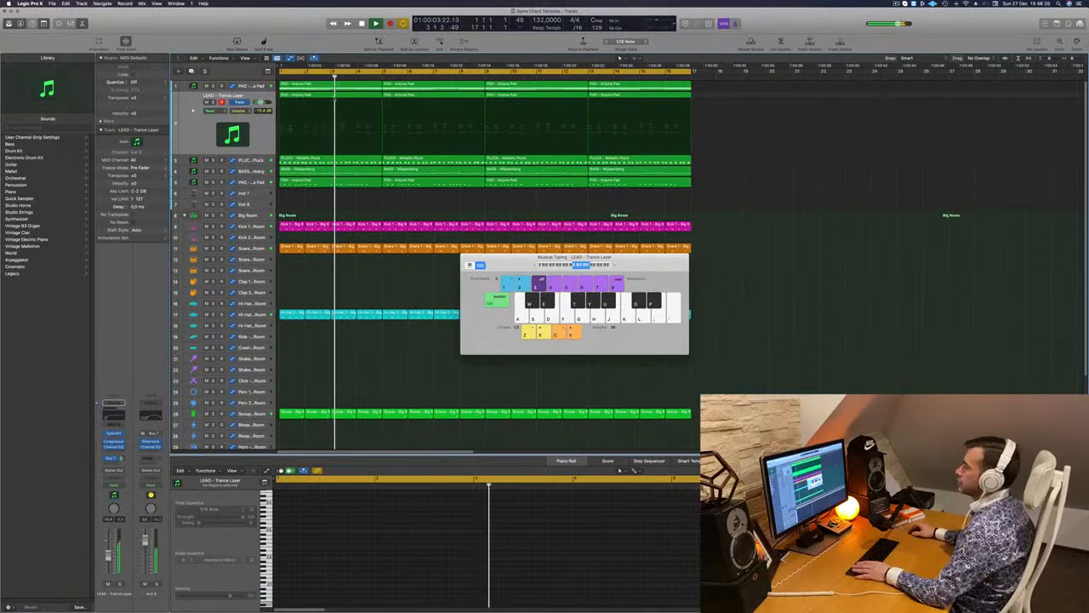
click(193, 136)
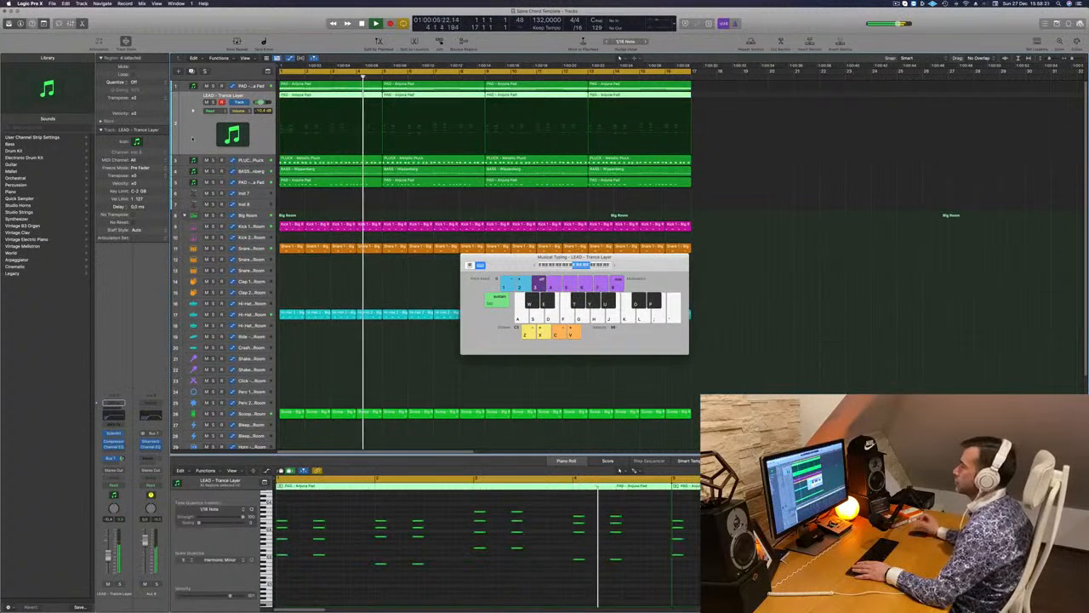
click(309, 209)
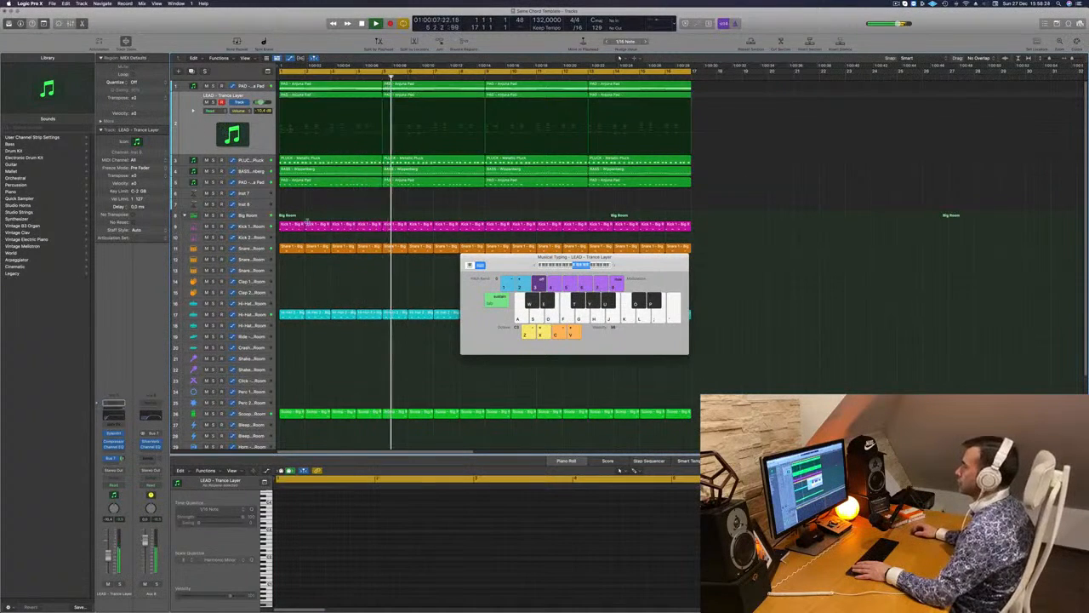
Step: Expand the Roland TR-909 kit and copy the first Big Room Hi-Hat 2 region onto its Hi-Hat Closed track at bar 1
scroll(307, 222, down, 5)
key(Return)
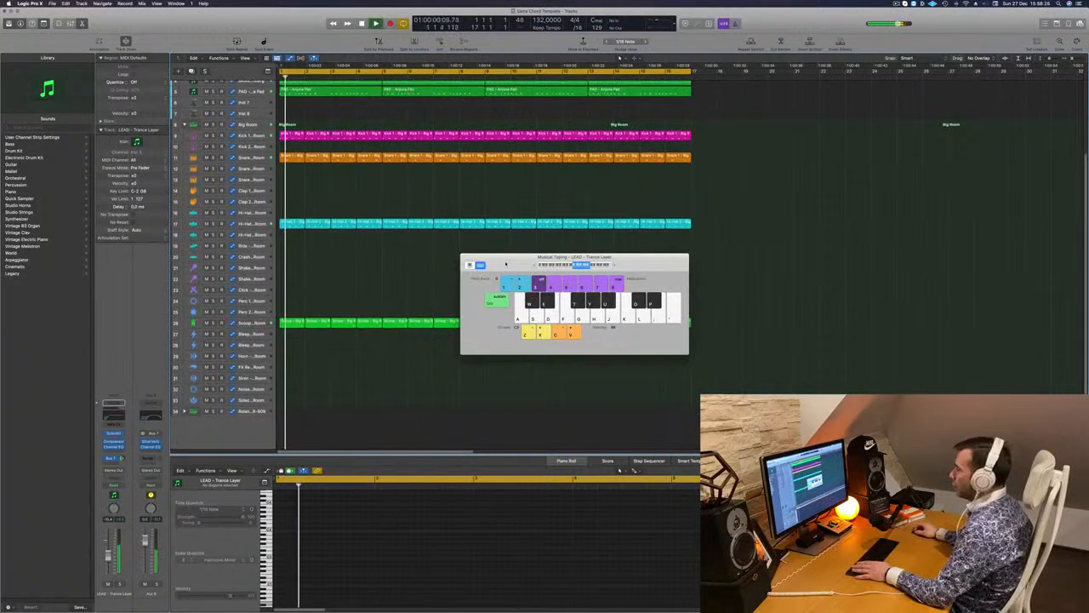
drag(504, 265, 640, 259)
click(196, 411)
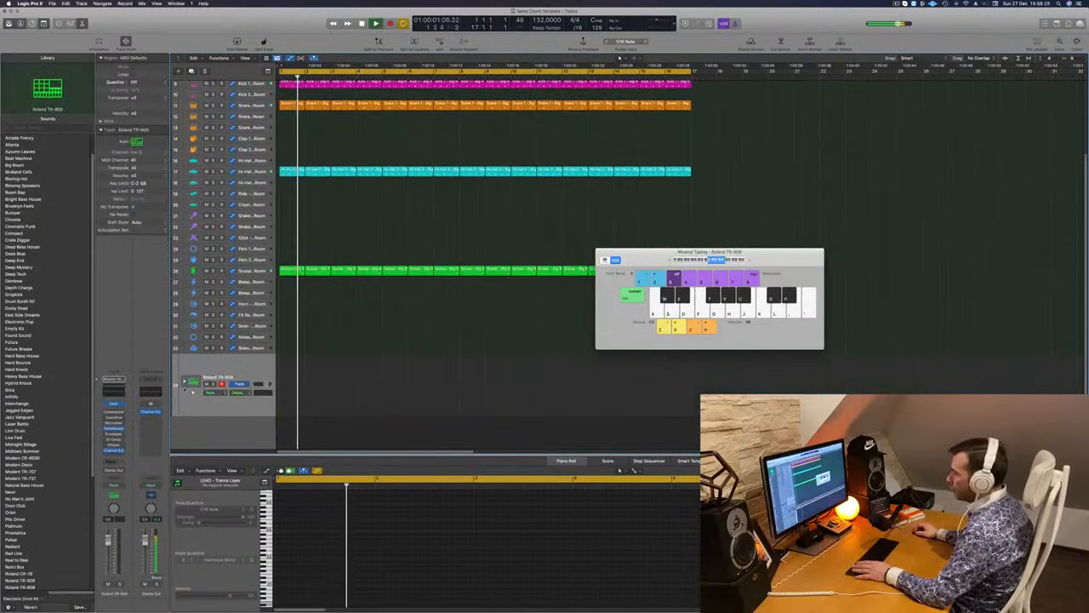
scroll(349, 210, down, 5)
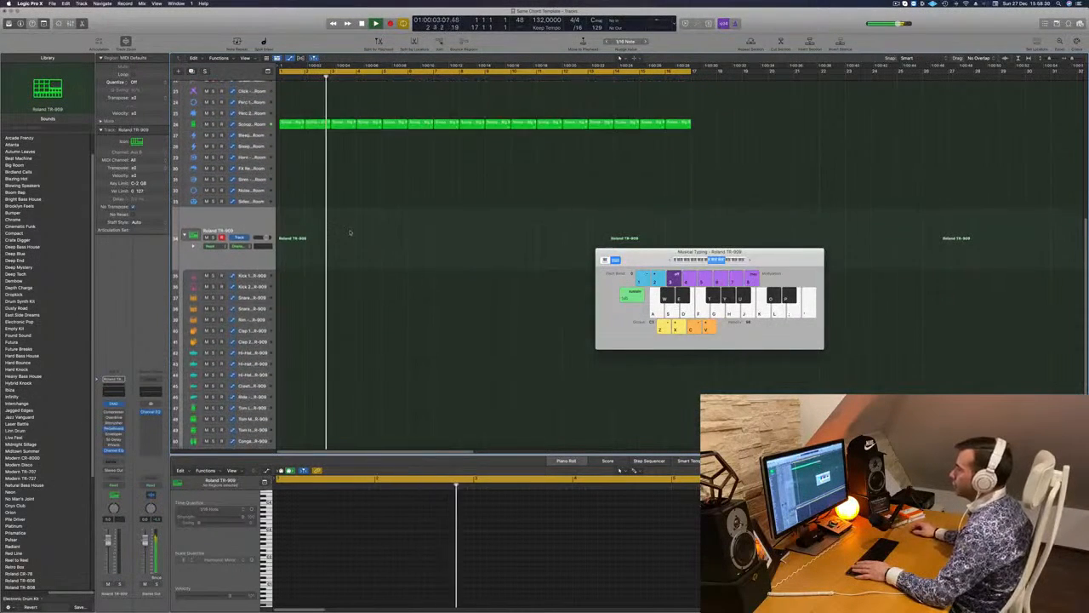
scroll(350, 210, up, 2)
click(289, 91)
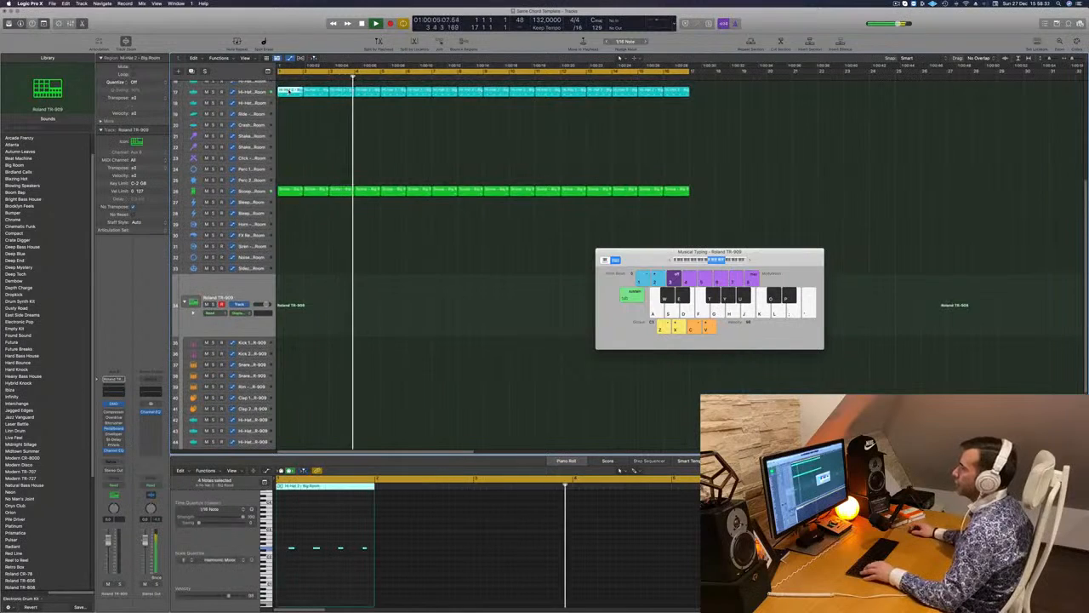
drag(296, 91, 289, 340)
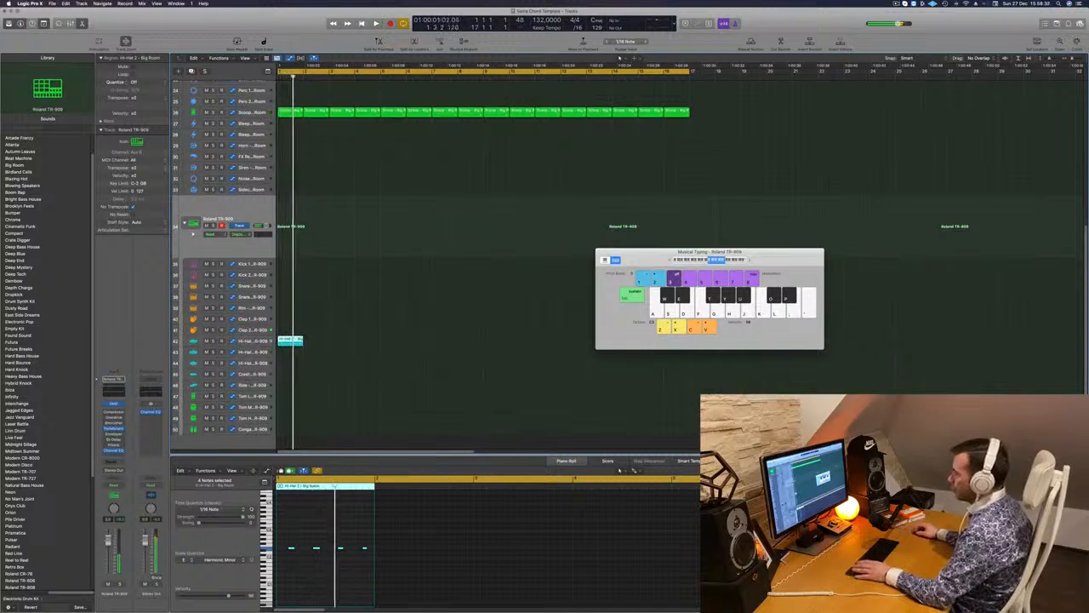
Step: Duplicate and offset the copied hi-hat region's notes to fill the bar with a continuous sixteenth-note pattern
drag(282, 538, 376, 562)
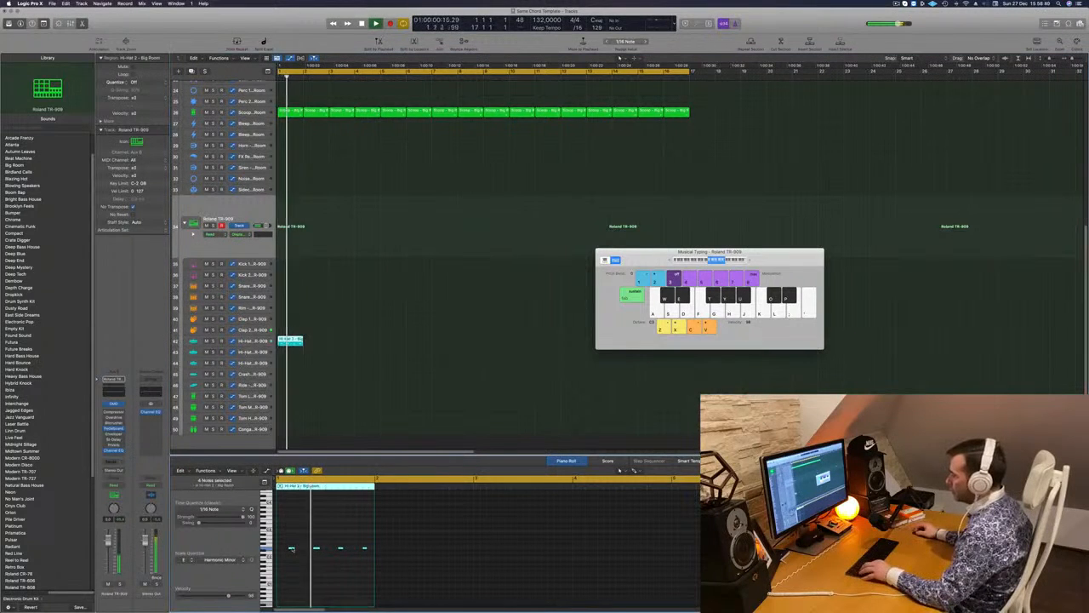
mouse_move(291, 549)
mouse_down()
mouse_move(279, 551)
mouse_move(304, 553)
mouse_move(292, 553)
mouse_up()
key(super+Right)
key(super+Right)
key(super+Right)
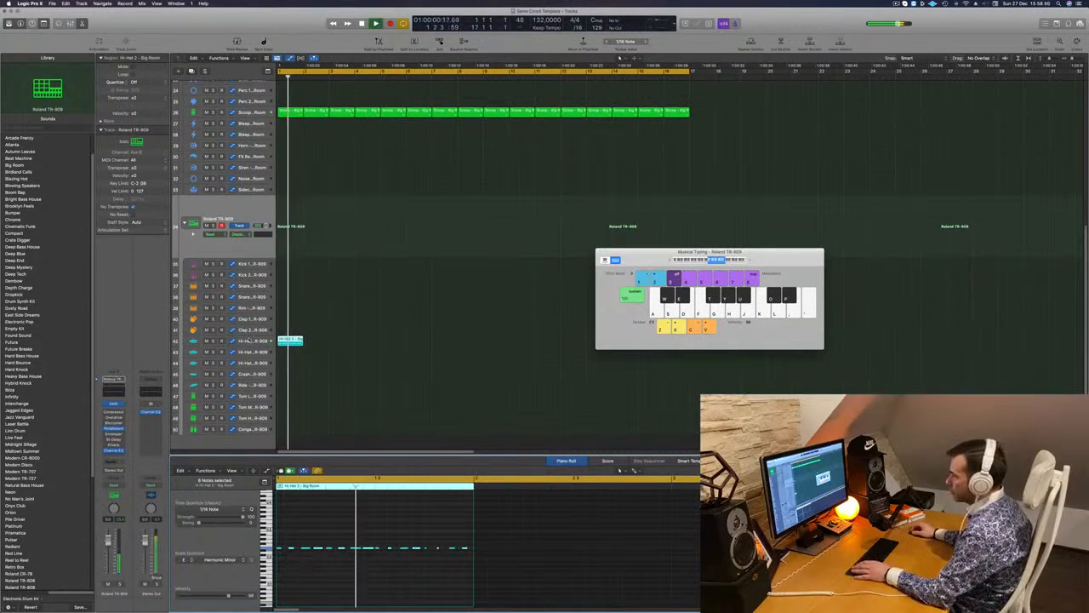
Step: Repeat the one-bar closed hi-hat region along its TR-909 track to fill all 16 bars
click(249, 340)
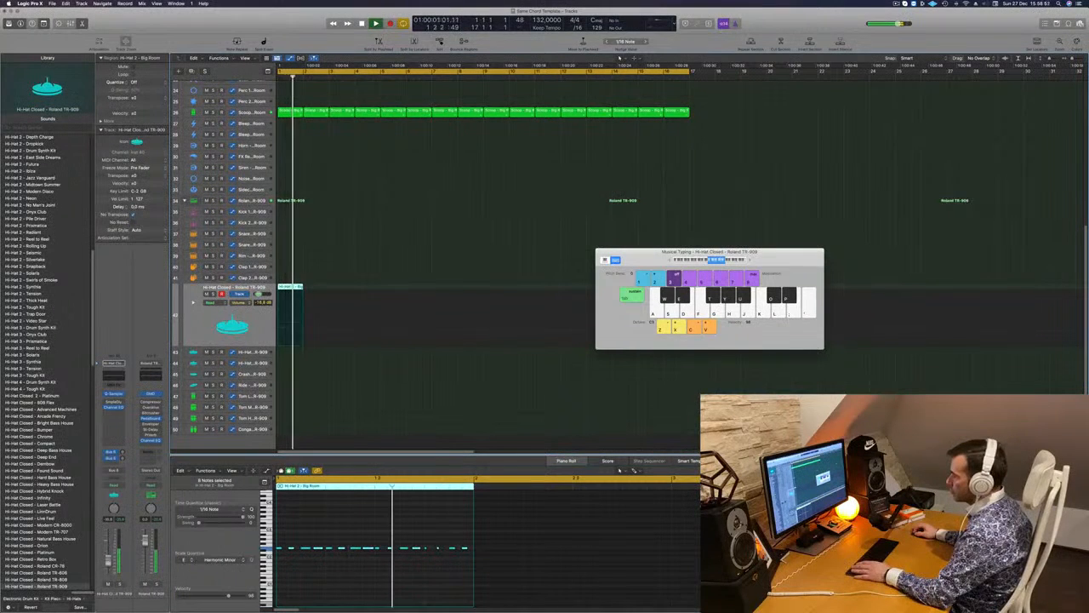
drag(296, 293, 395, 289)
drag(664, 252, 813, 271)
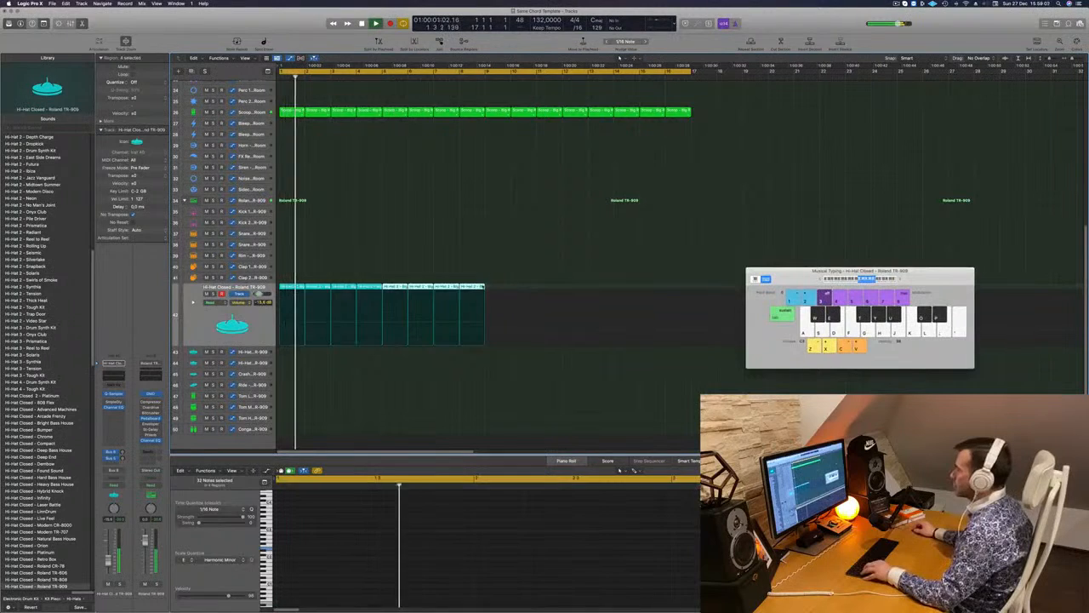
drag(291, 291, 498, 296)
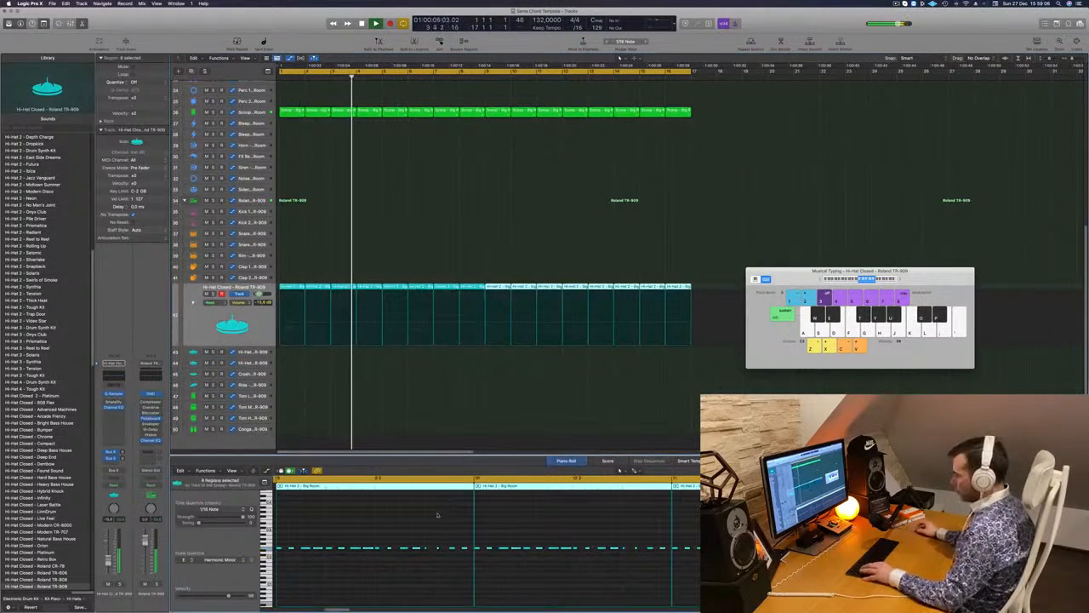
Step: Transpose the notes in all 16 closed hi-hat regions up one octave and play them from the start
key(alt+shift+Up)
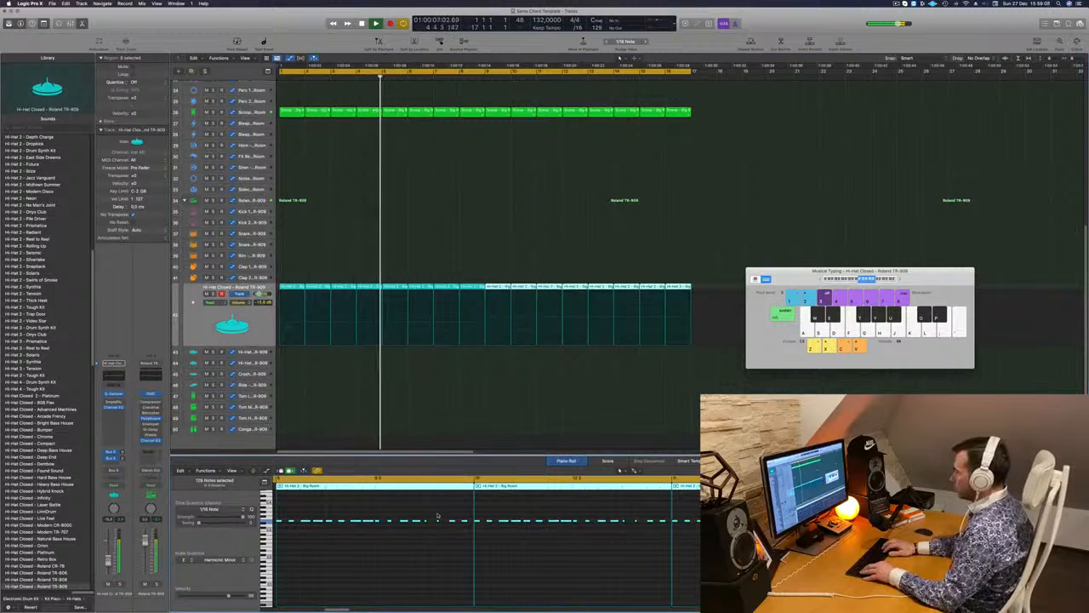
key(alt+shift+Down)
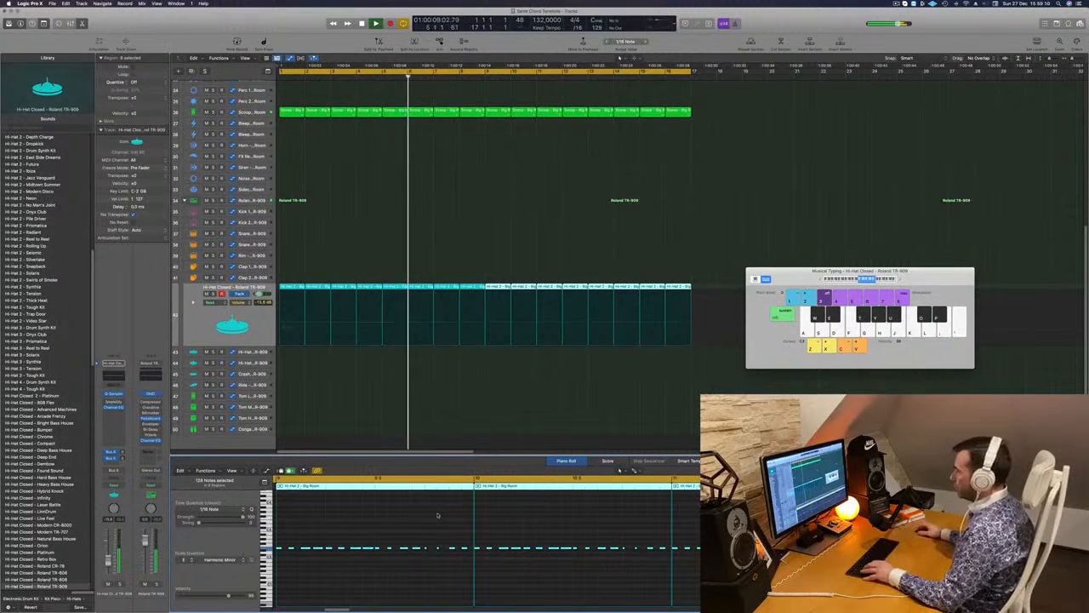
click(259, 323)
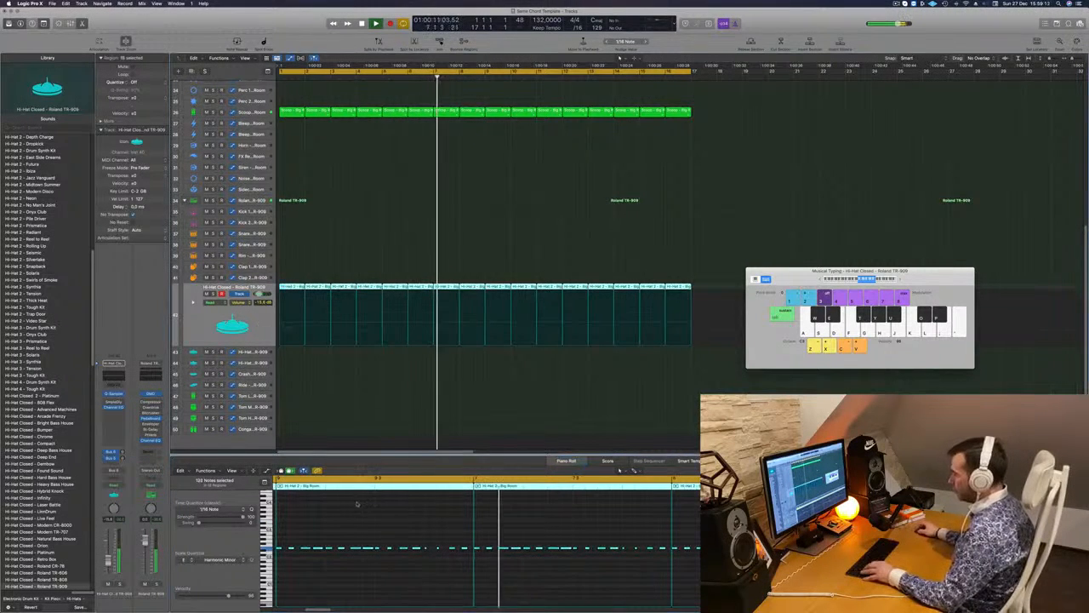
click(381, 576)
key(super+a)
key(alt+shift+Up)
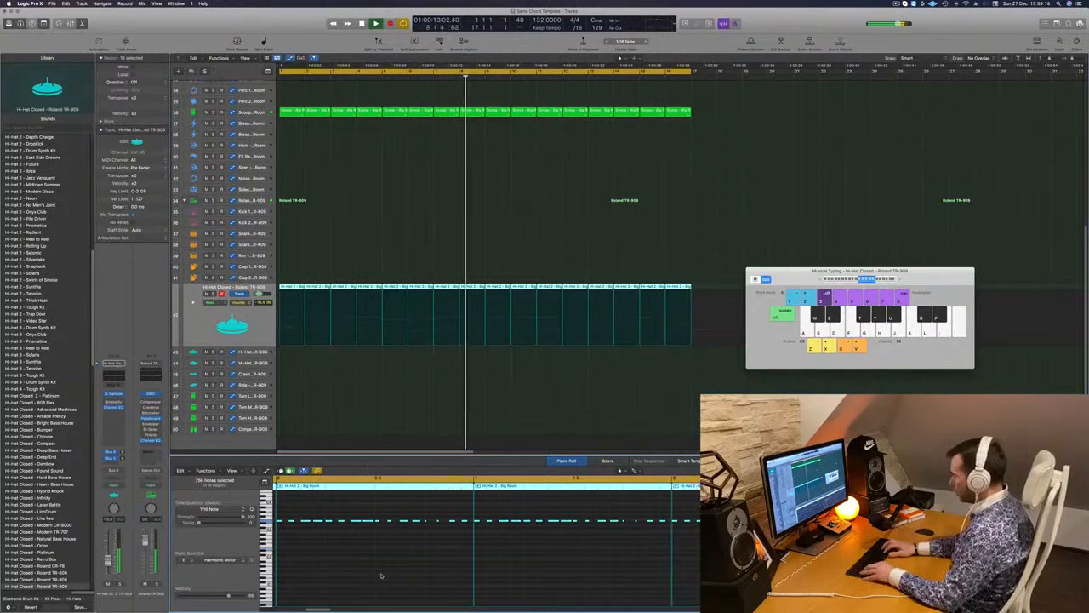
key(Return)
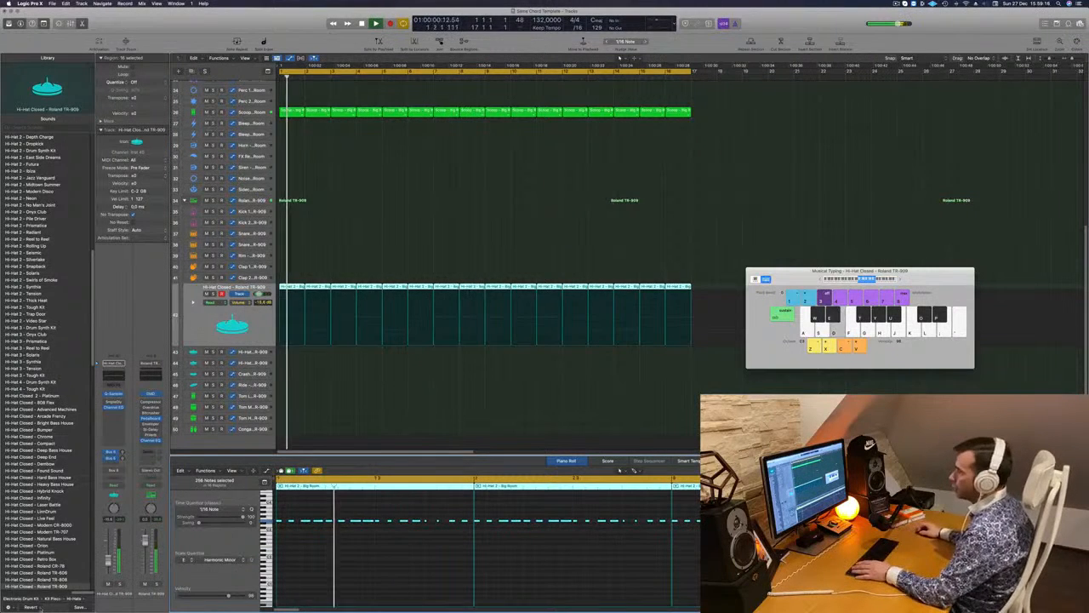
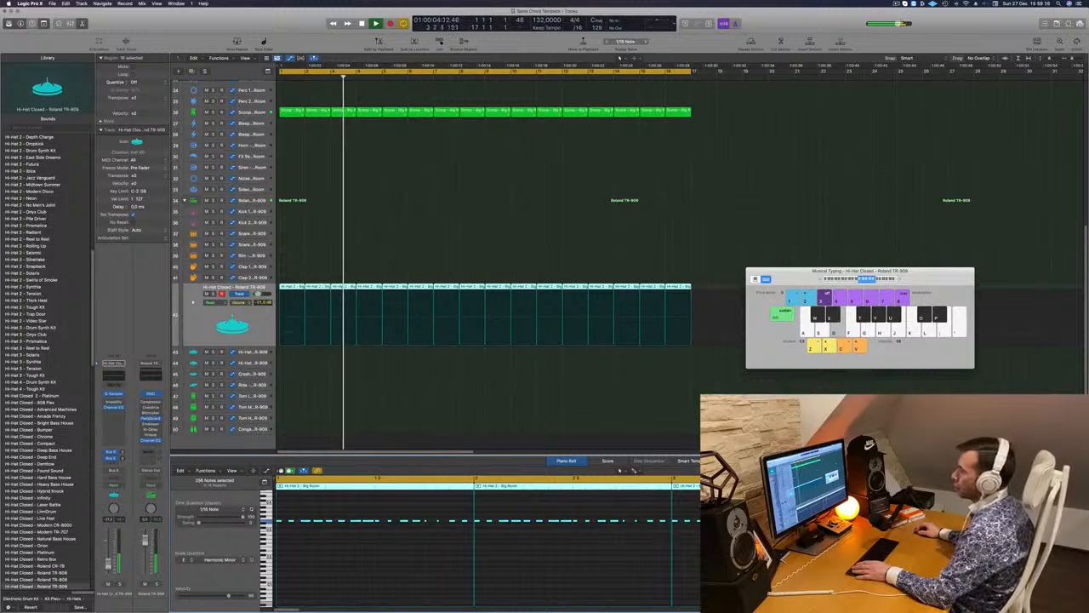
Step: Play the arrangement from the start, duplicate the top Anjuna Pad track, and copy its four regions onto the duplicate
scroll(417, 229, up, 10)
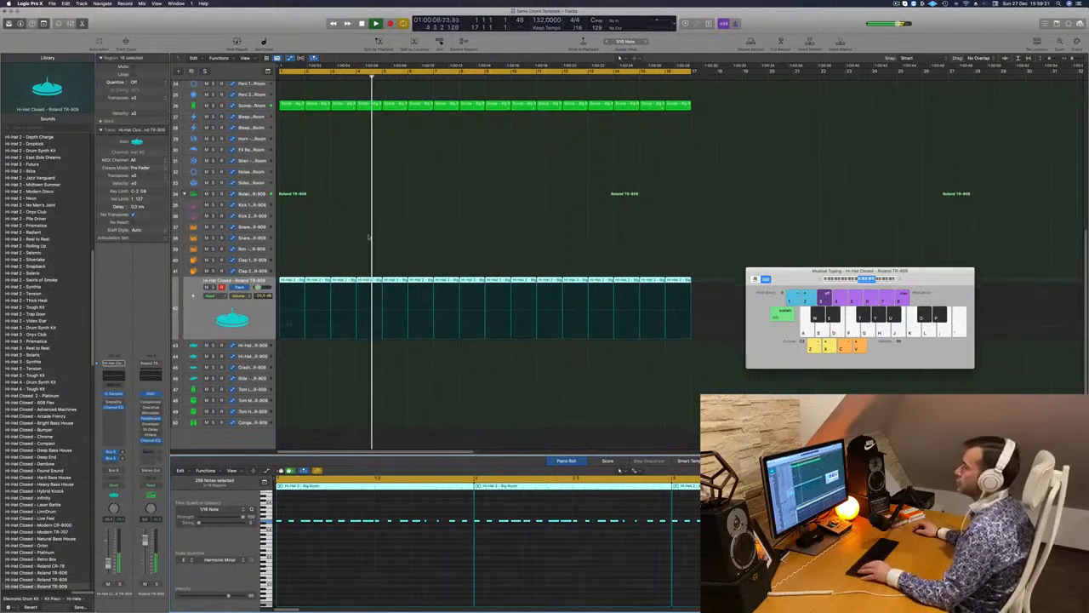
scroll(371, 239, up, 3)
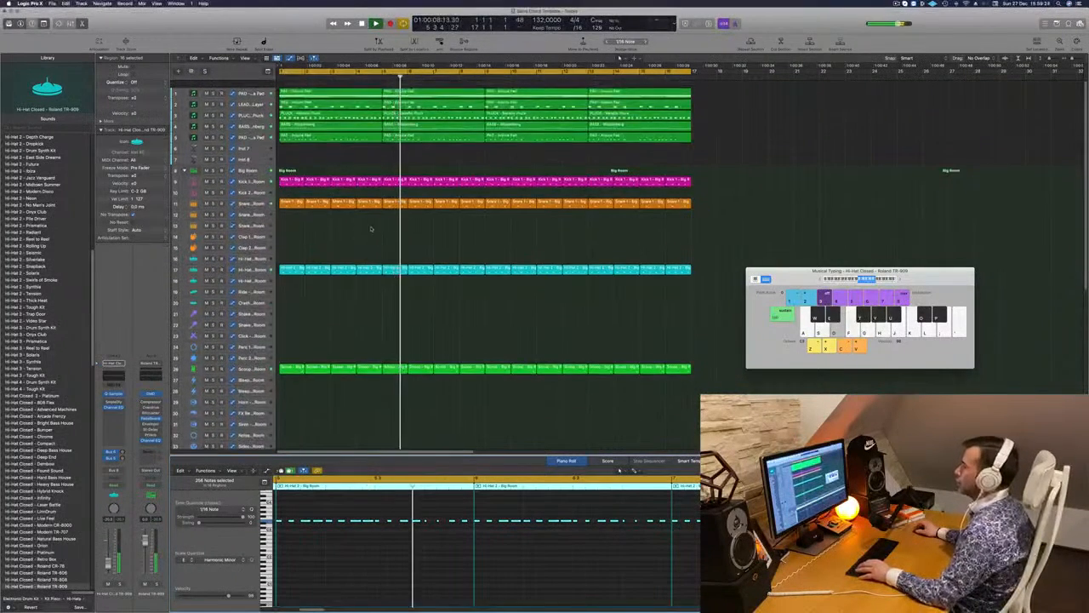
click(345, 162)
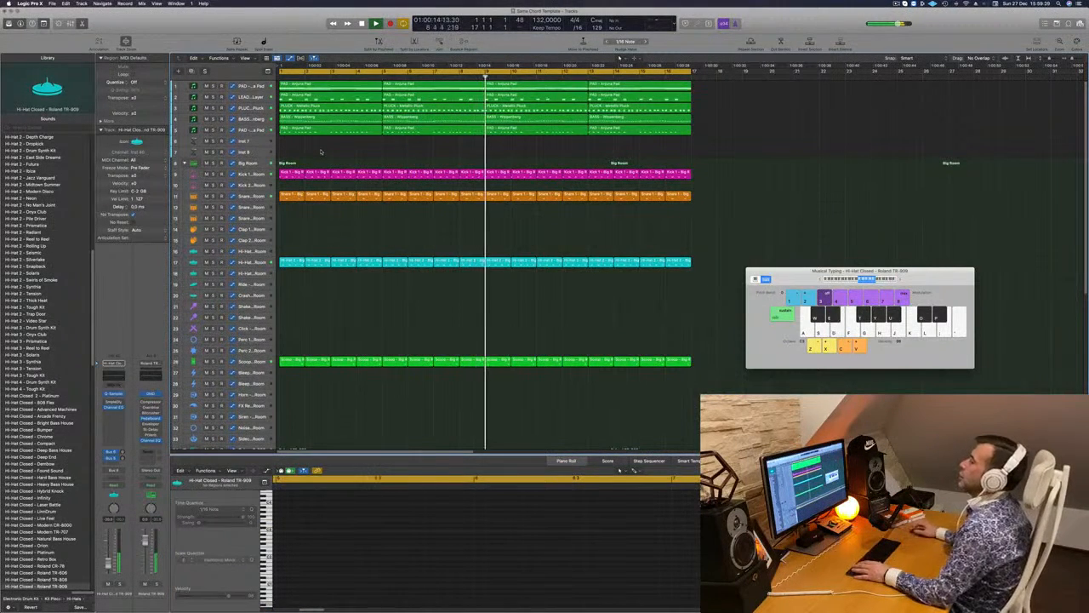
key(Return)
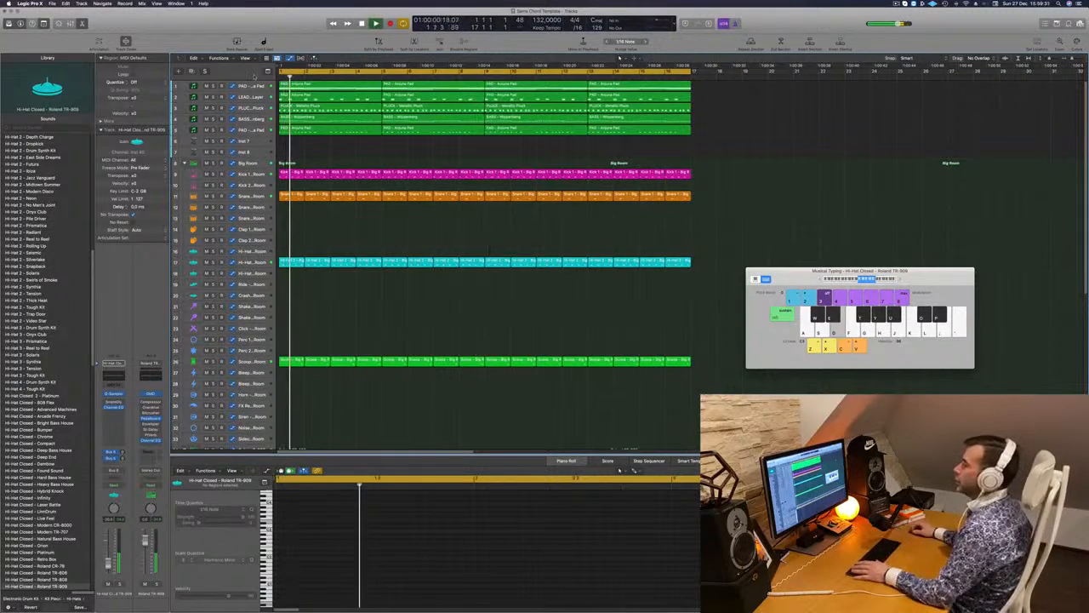
click(249, 86)
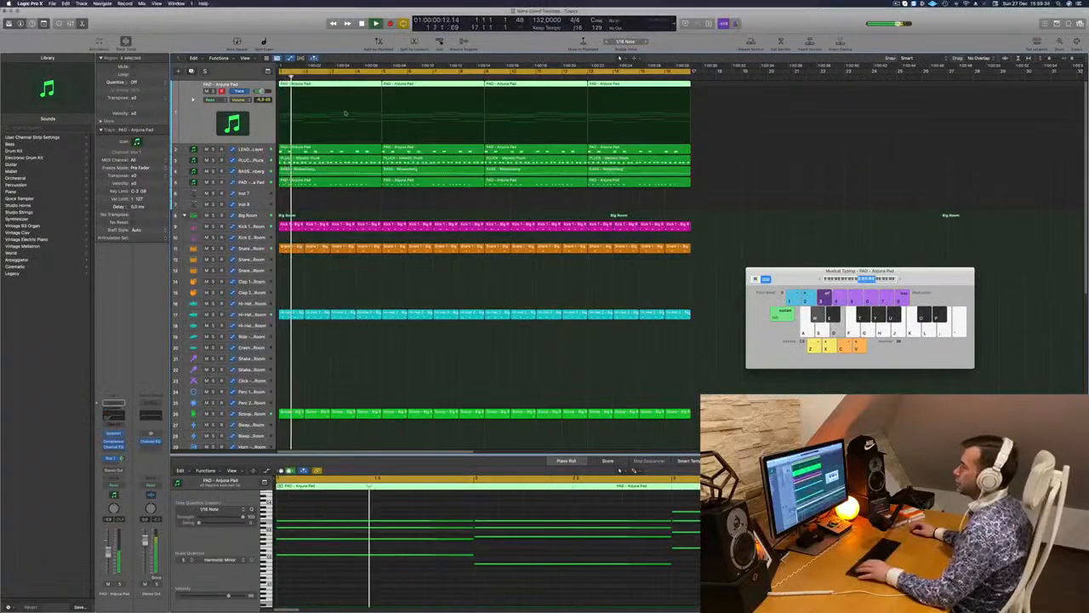
key(alt+super+s)
click(363, 106)
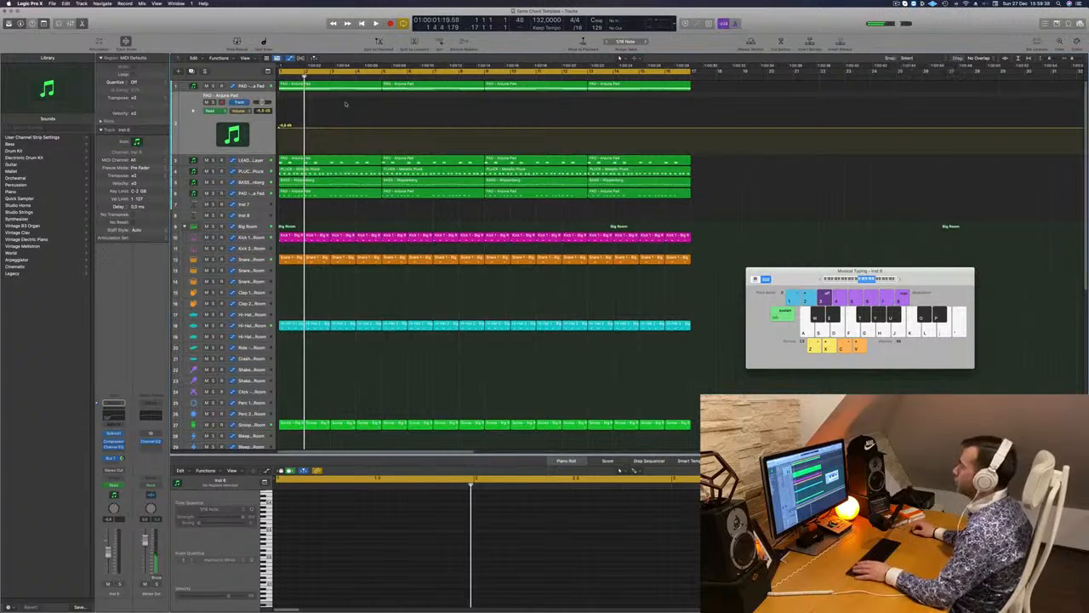
drag(349, 96, 679, 90)
drag(347, 88, 348, 100)
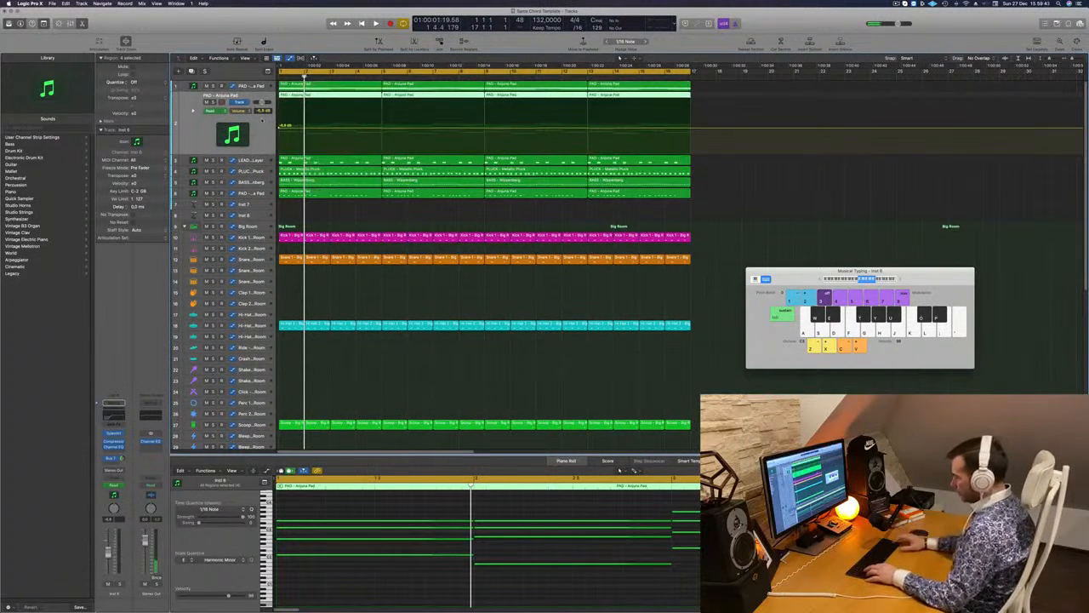
Step: Play the copied pad regions from bar 1 and bypass the duplicate track's Channel EQ
key(super+z)
key(Return)
key(space)
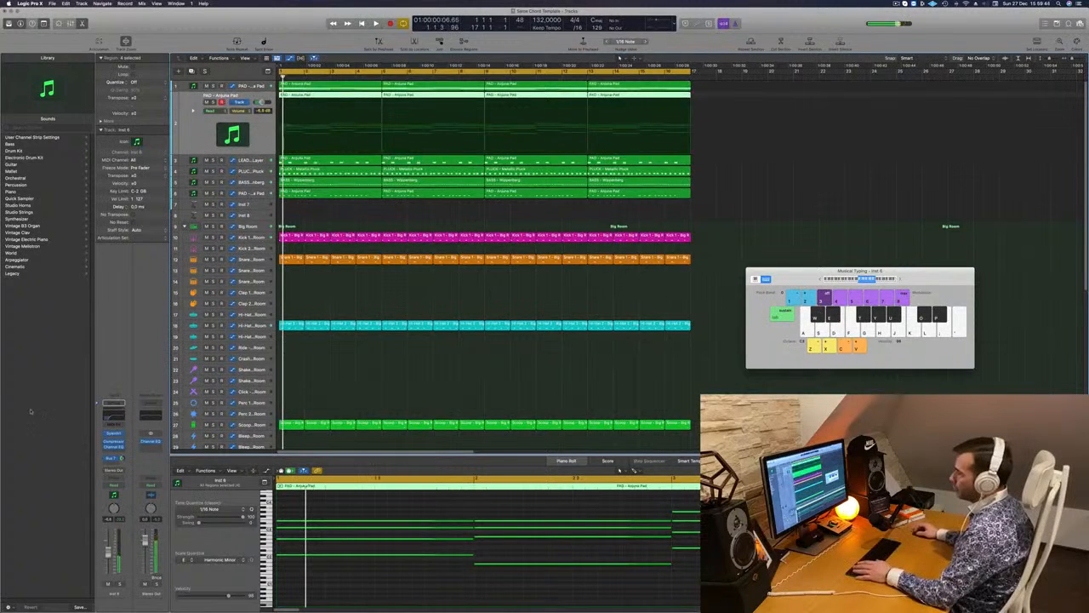
click(114, 418)
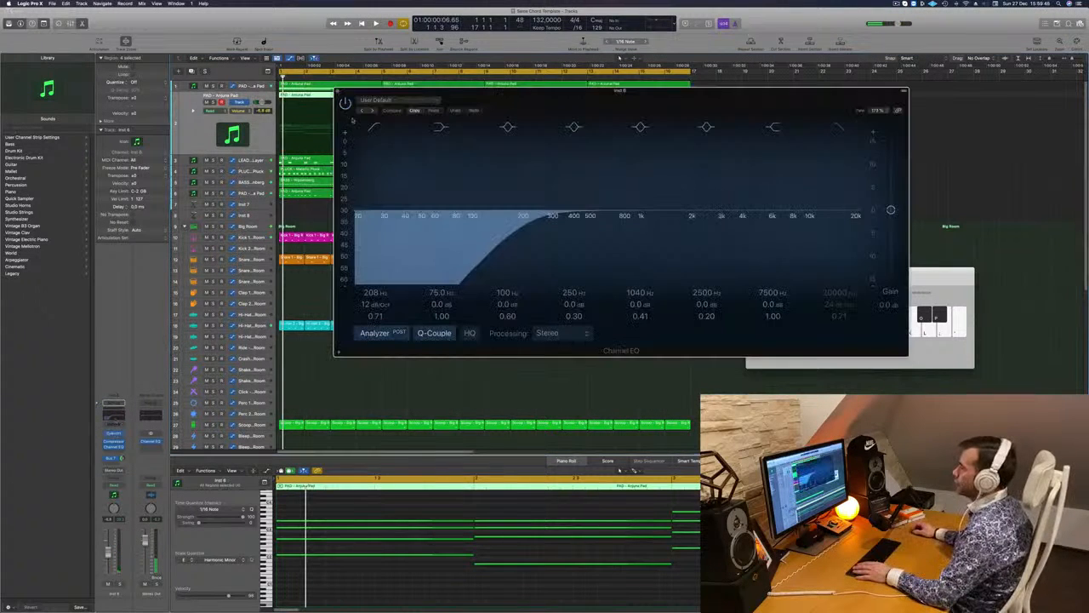
click(347, 103)
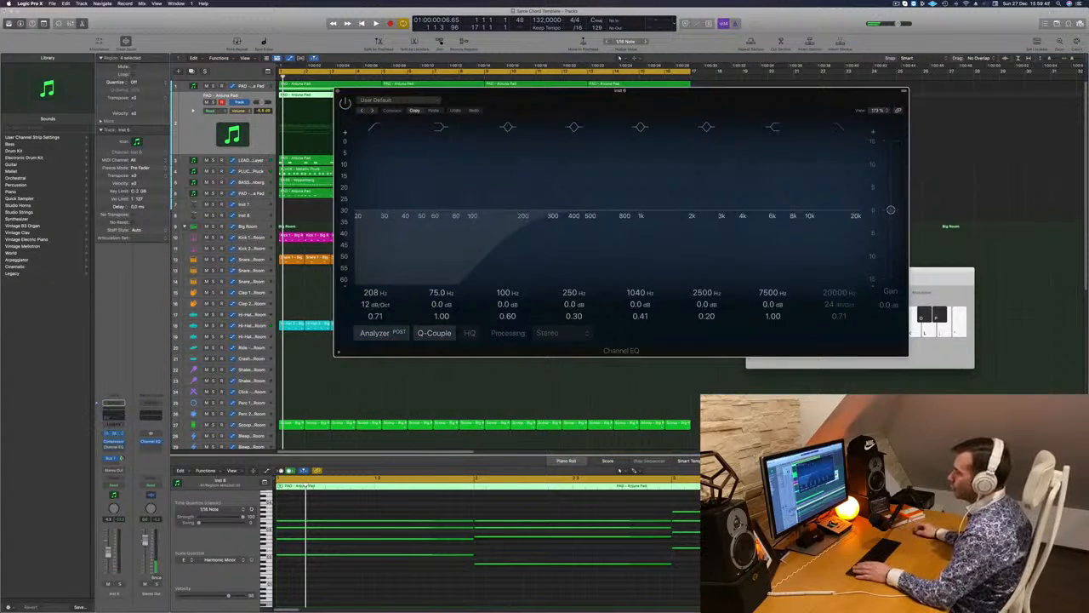
Step: Open the duplicate track's Sylenth1, load the ARP - Nice Arp preset and start playback
click(113, 434)
drag(586, 116, 664, 131)
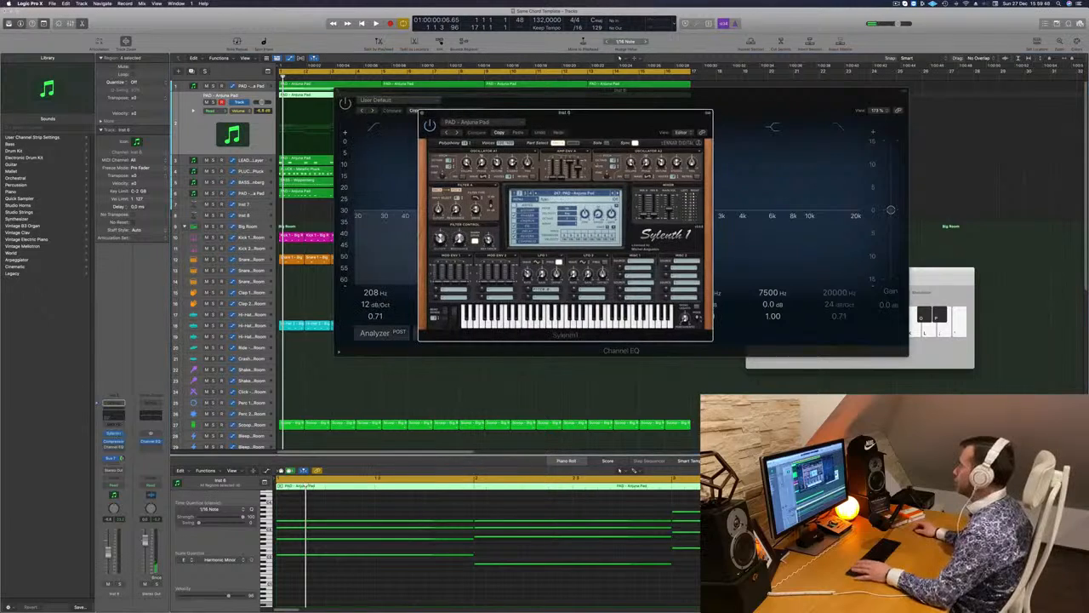
click(552, 193)
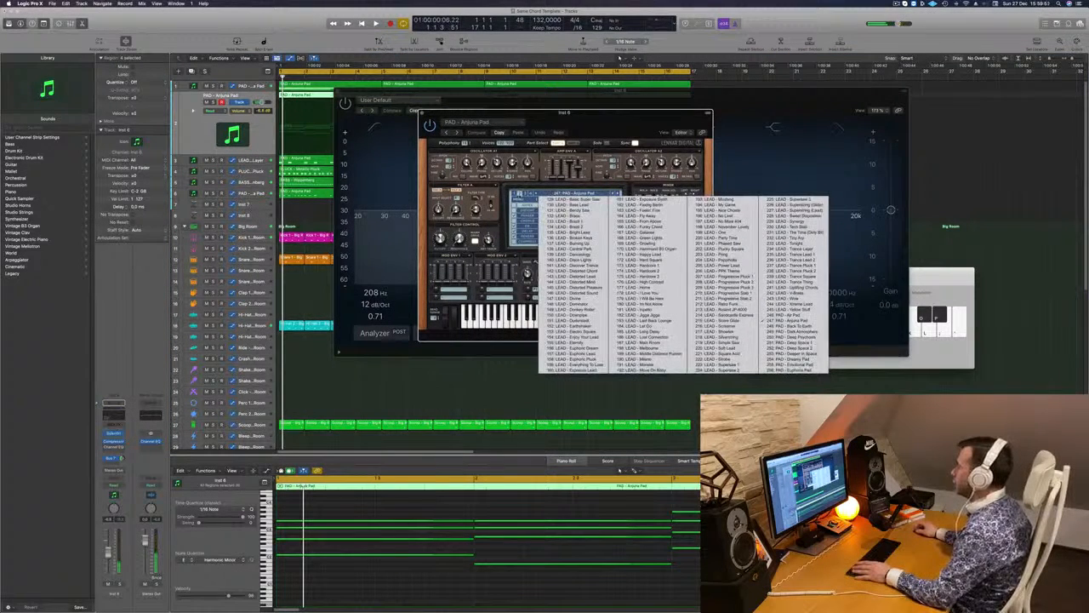
click(514, 193)
click(553, 193)
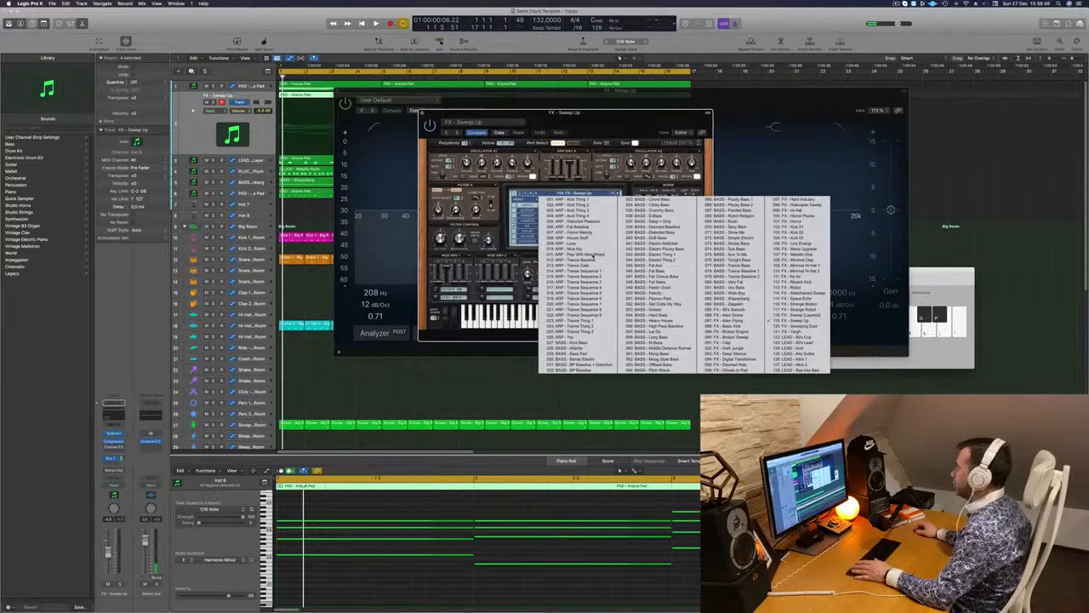
click(588, 249)
key(space)
Step: Move the Sylenth1 window clear of the tracks, close the Channel EQ window and restart playback
drag(565, 112, 652, 110)
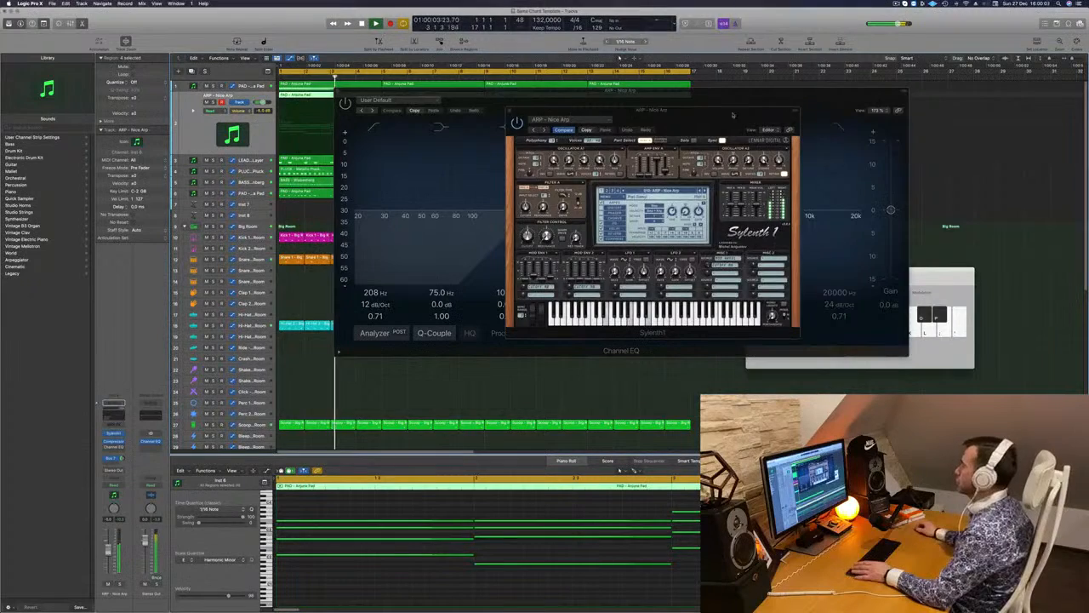
drag(652, 109, 838, 105)
drag(489, 105, 378, 202)
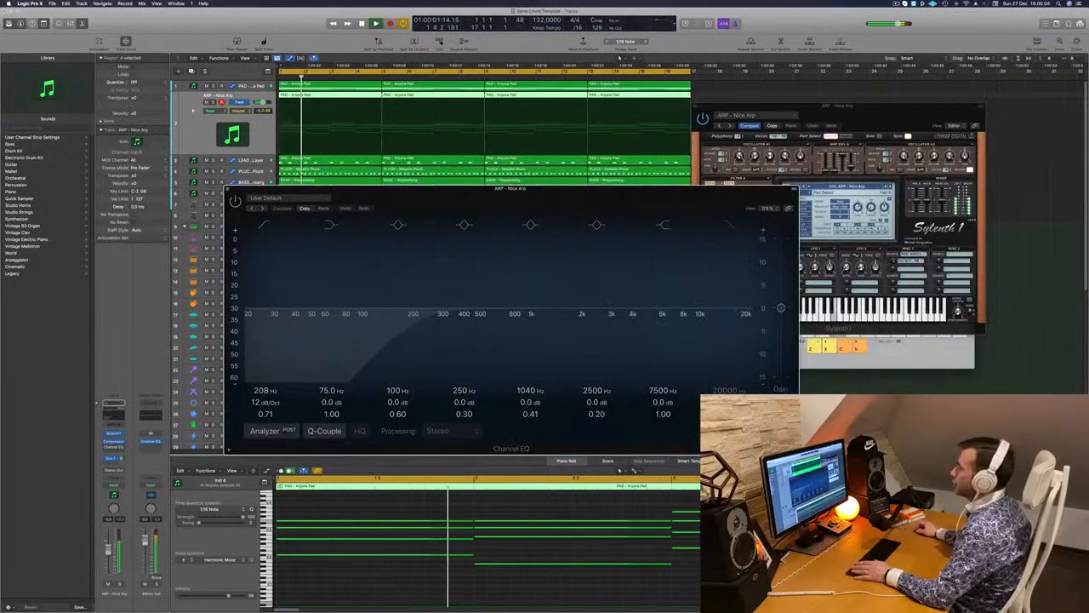
click(227, 190)
key(space)
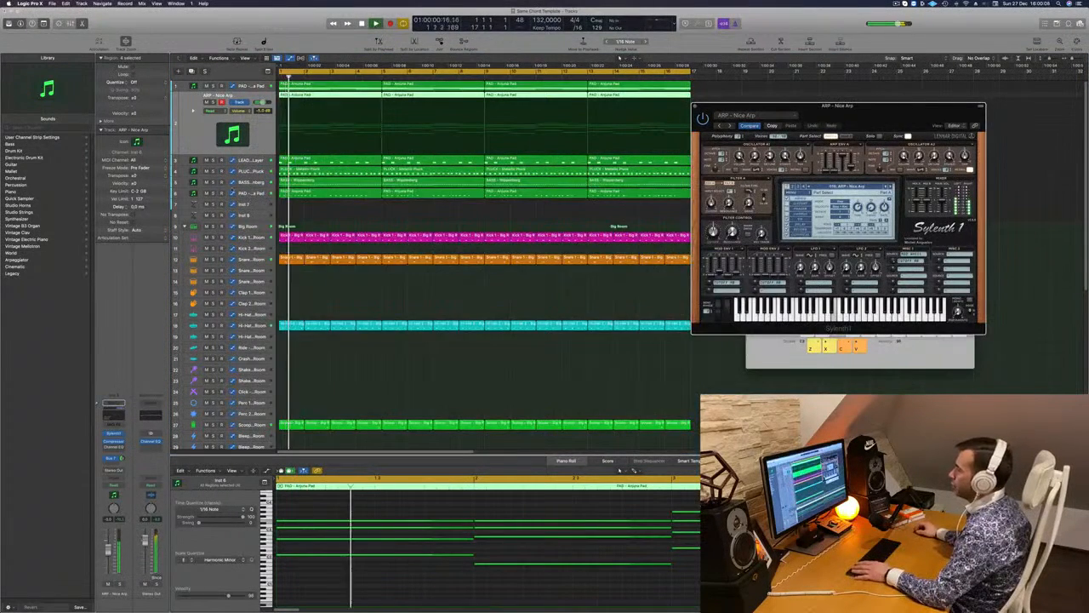
Step: Mute the lower Anjuna Pad, the lead layer and the Metallic Pluck tracks during playback
click(206, 193)
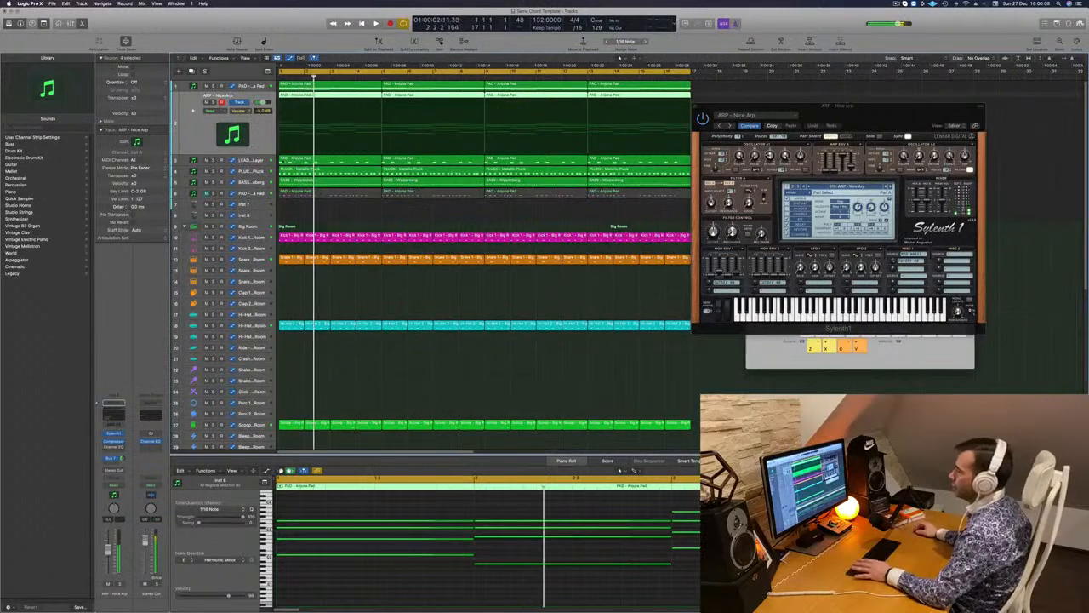
click(206, 160)
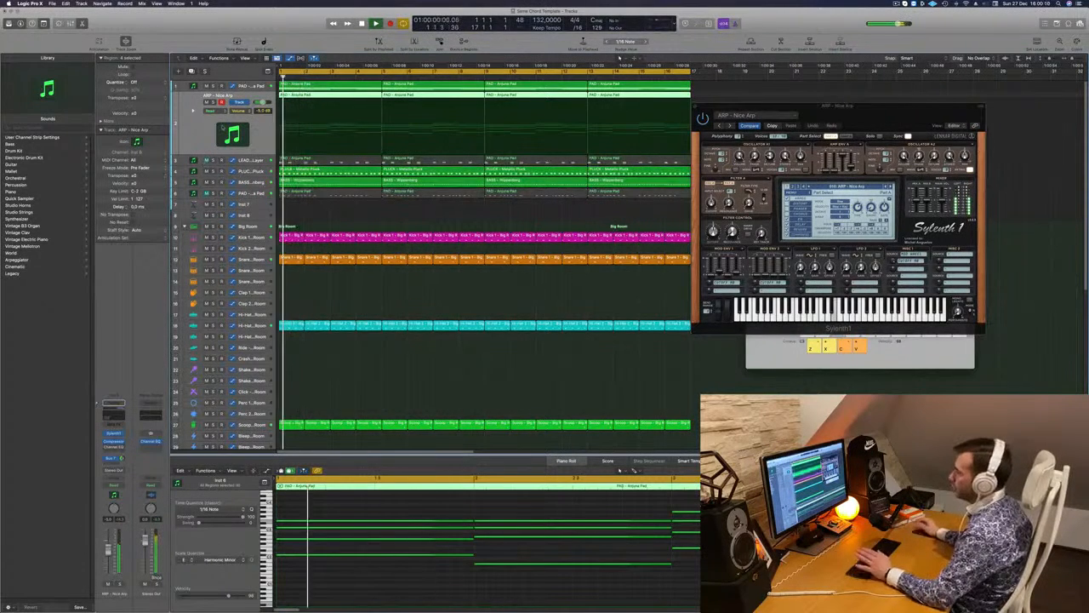
click(207, 171)
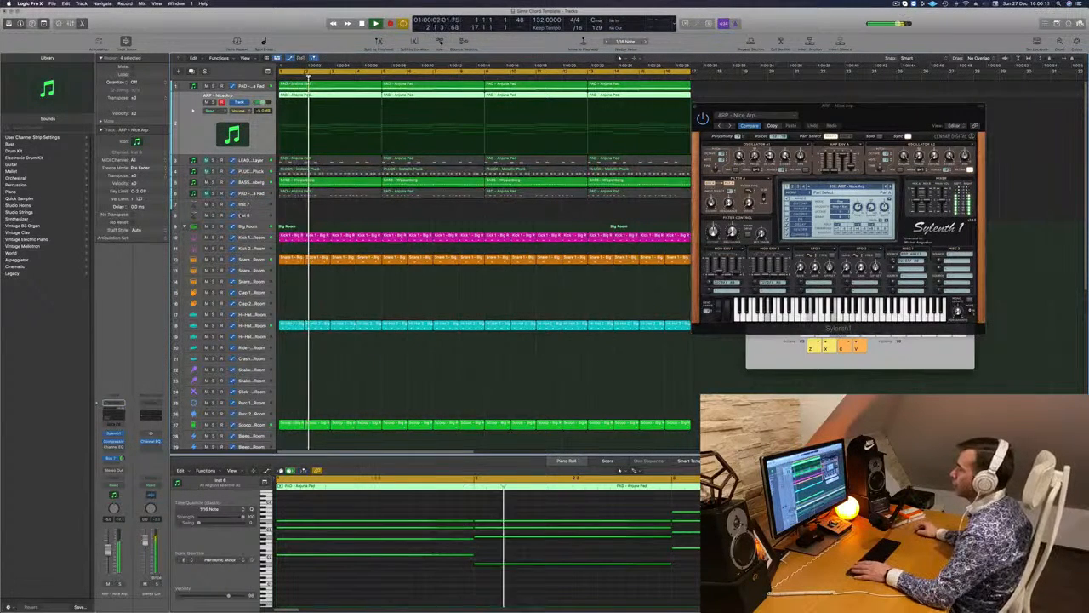
Step: Audition Sylenth1 arp presets from Play With Mod Wheel through Trance Gate to Trance Sequence 1 during playback
drag(843, 121, 558, 158)
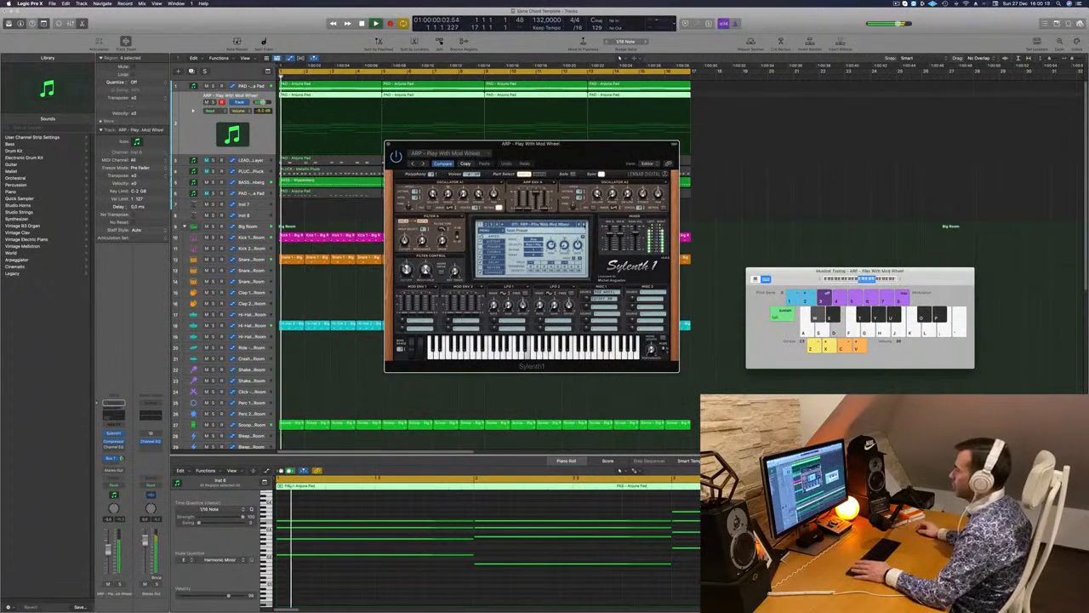
key(space)
key(space)
key(d)
click(584, 225)
click(585, 225)
click(584, 225)
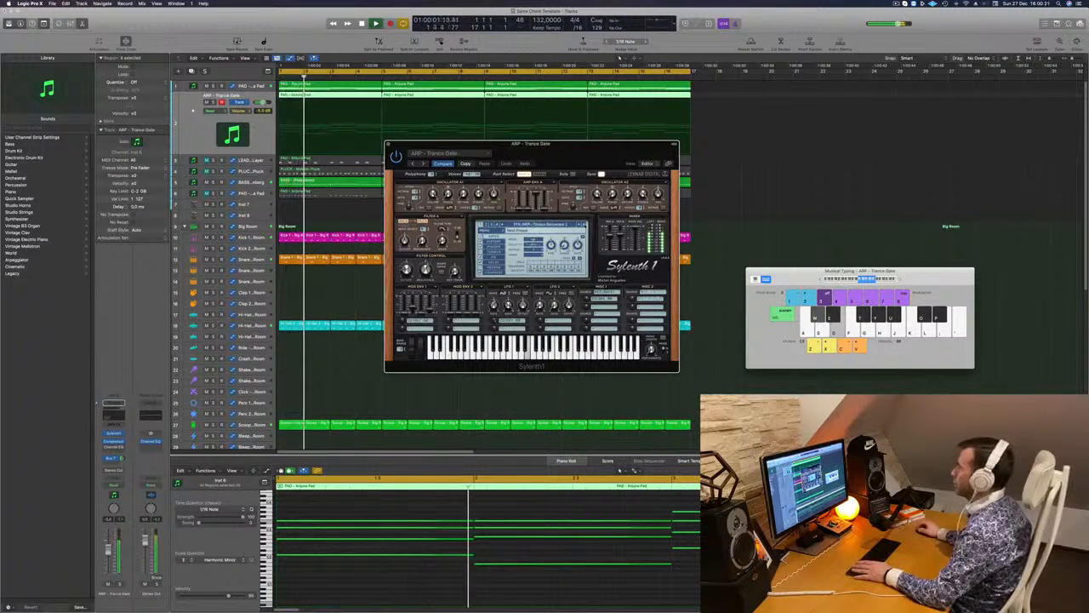
Step: Audition the Trance Sequence arp presets up to Trance Sequence 7 and Trance Thing 1 from the loop start
click(584, 224)
click(584, 225)
click(585, 225)
key(space)
key(space)
key(d)
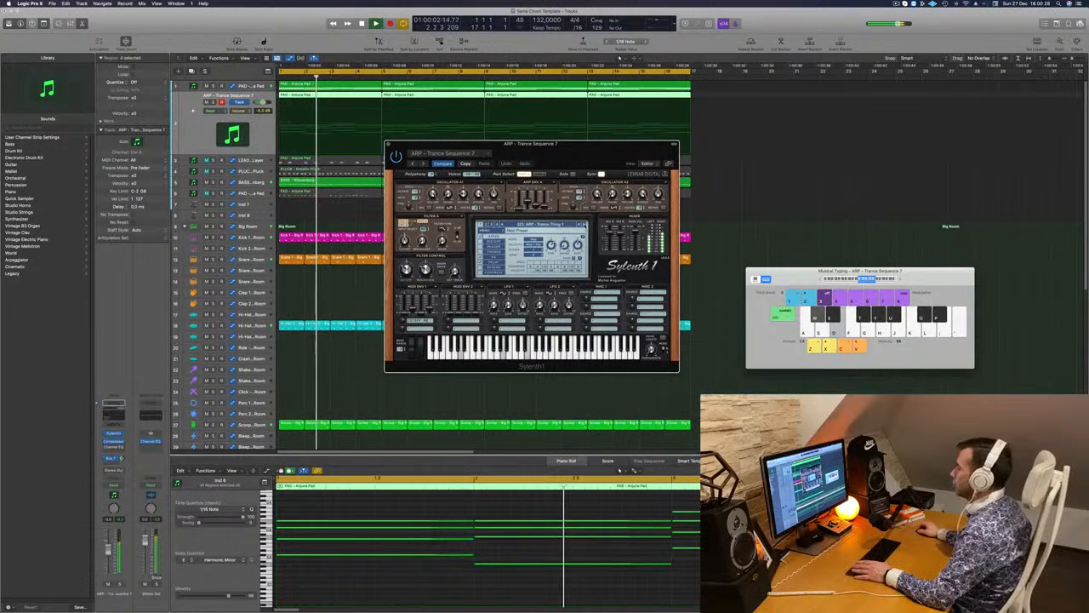
Step: Audition the remaining arp presets from Trance Thing 1 through Yay and on to BASS - Atlantis
click(584, 225)
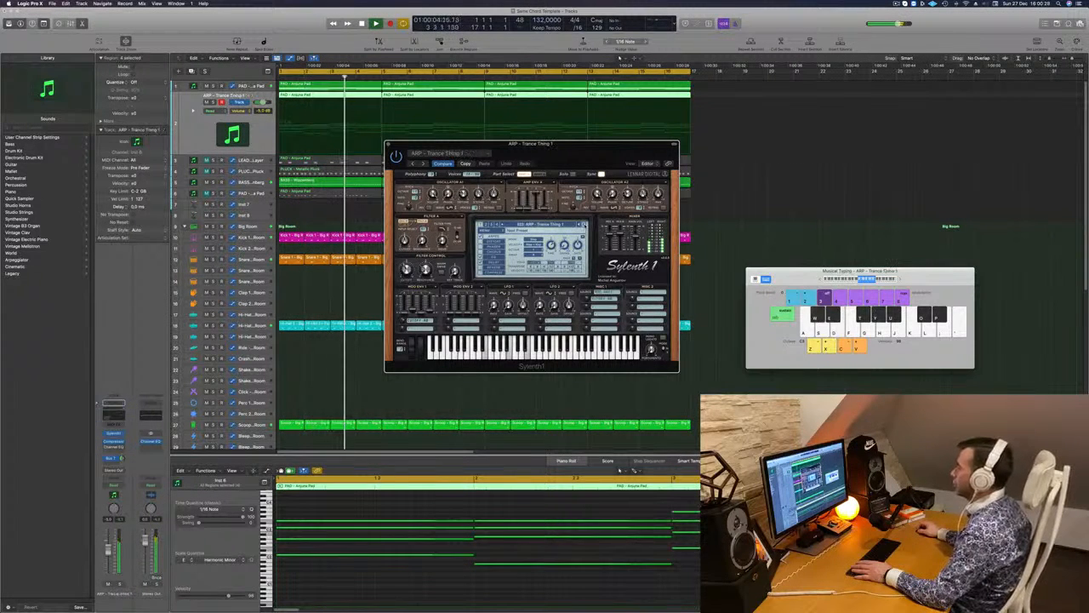
key(space)
key(space)
click(585, 224)
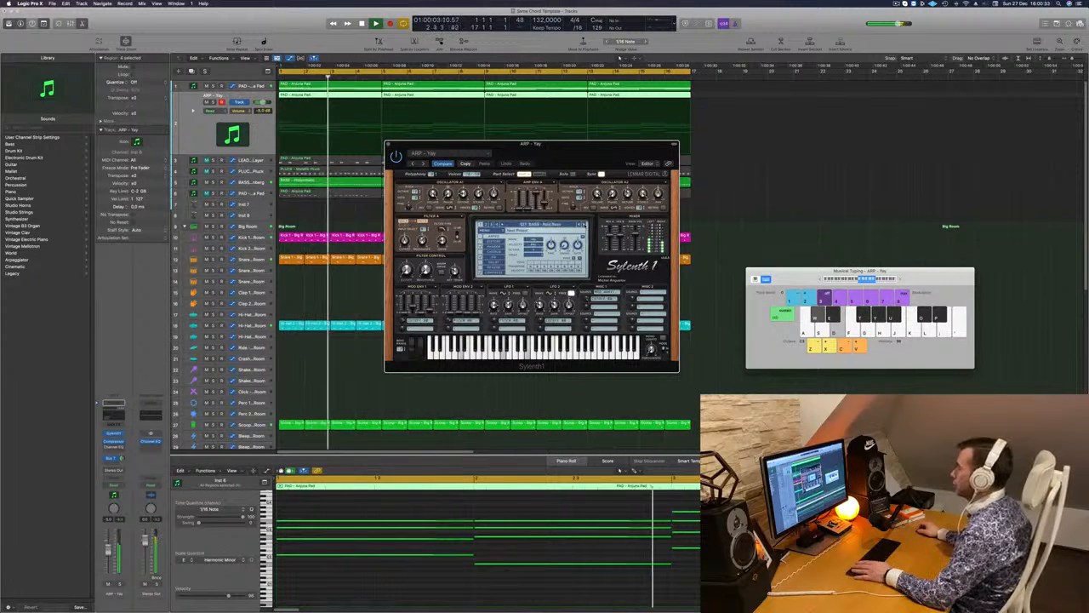
click(584, 225)
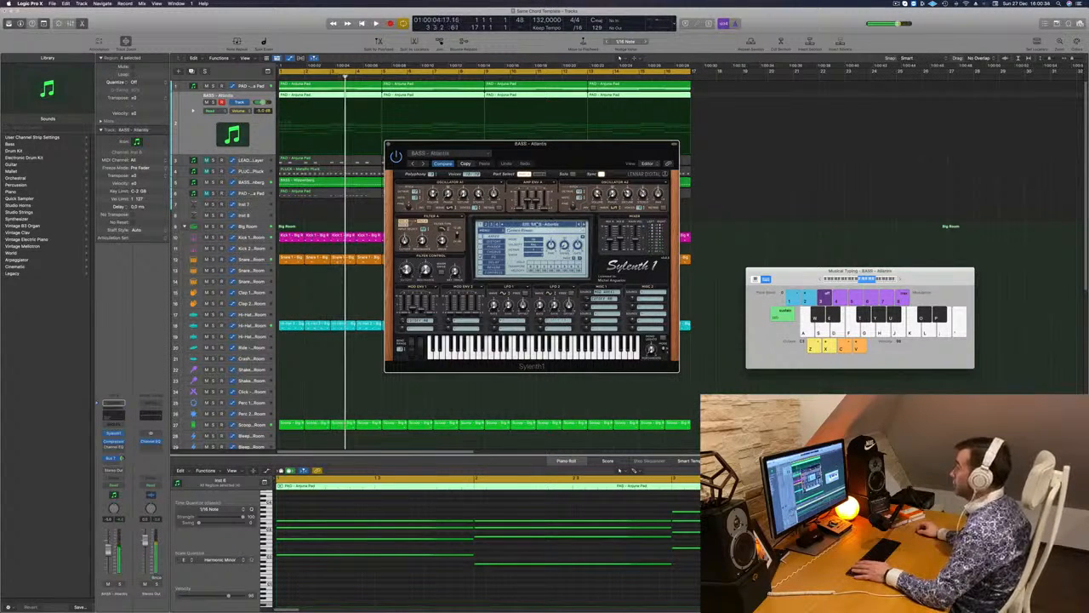
Step: Check the current preset list and switch Sylenth1 to the factory sound bank FactoryBank2
click(524, 224)
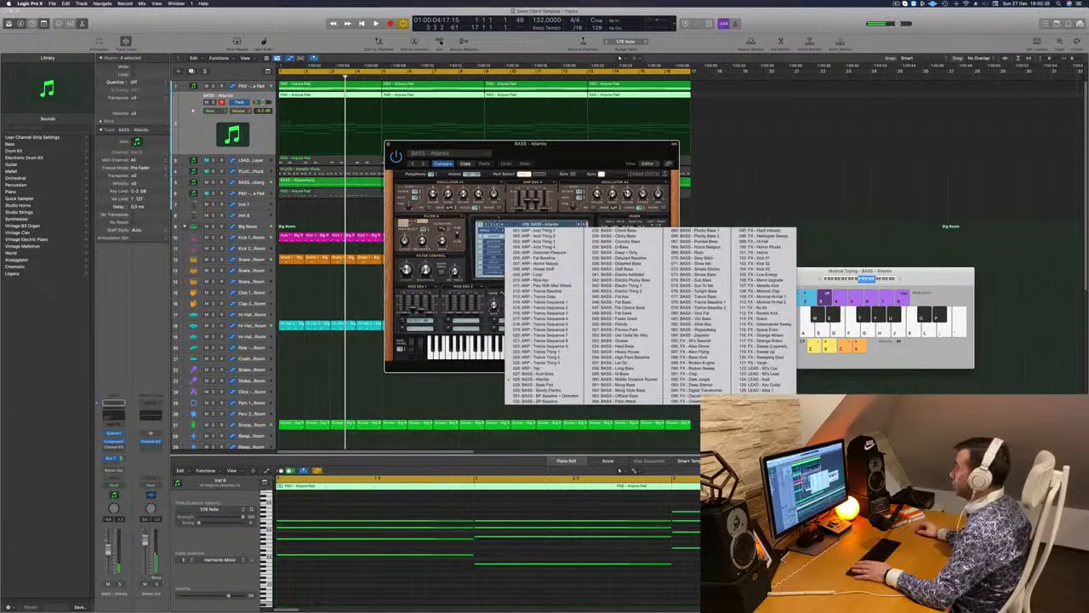
click(483, 229)
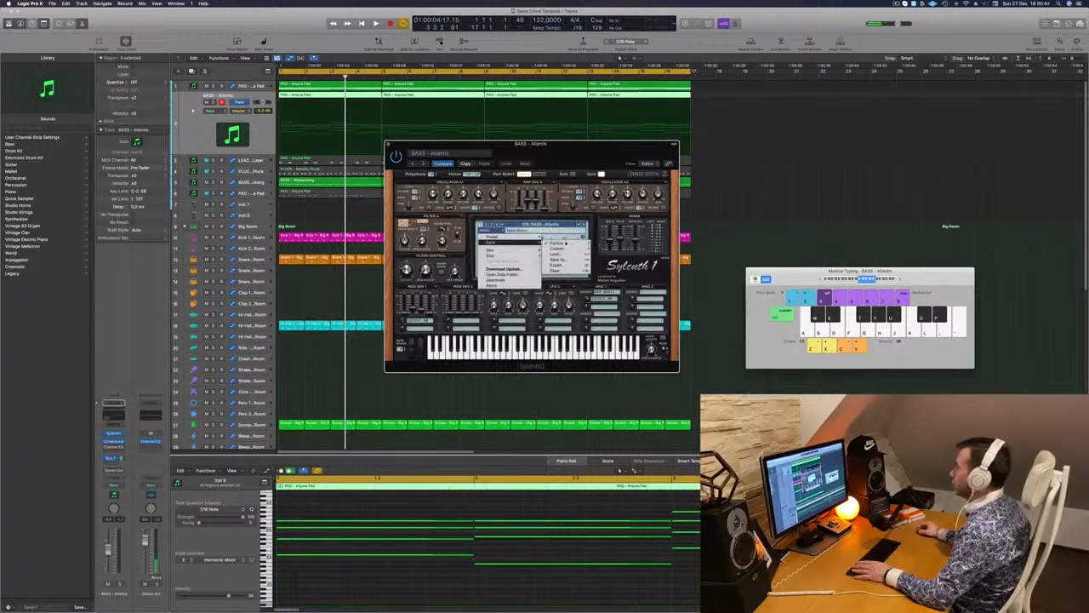
mouse_move(563, 244)
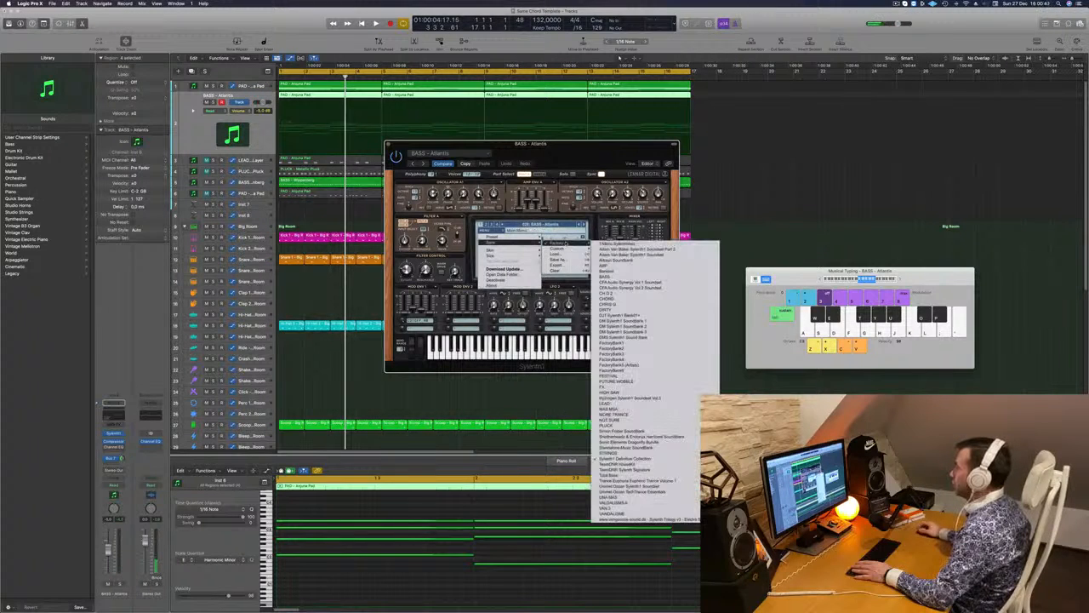
click(683, 348)
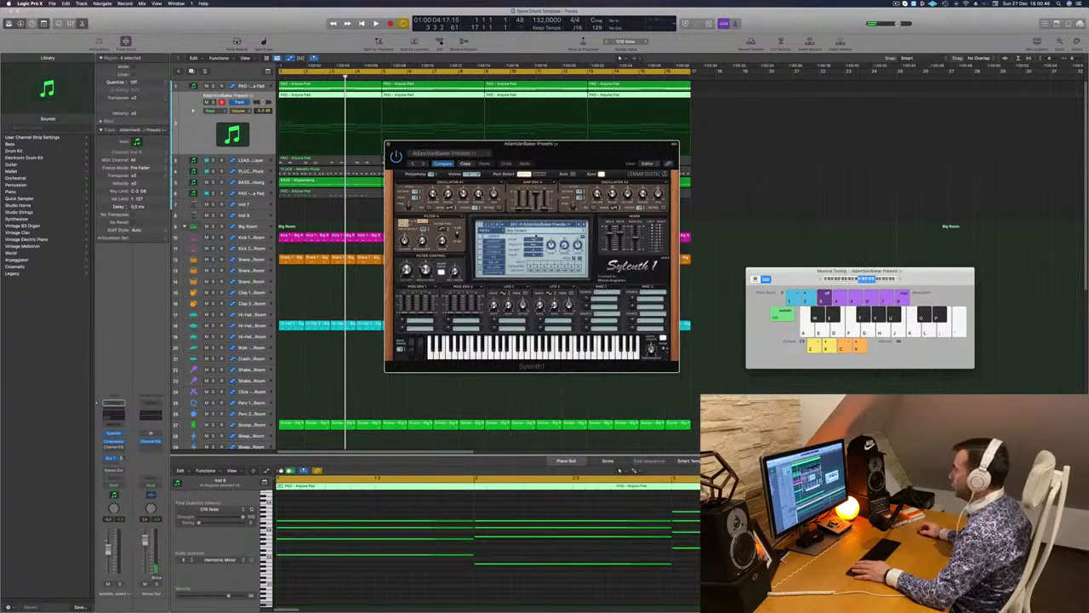
Step: Start playback, go to the new bank's presets from number 129 onward and load the first ARP preset
key(space)
click(525, 224)
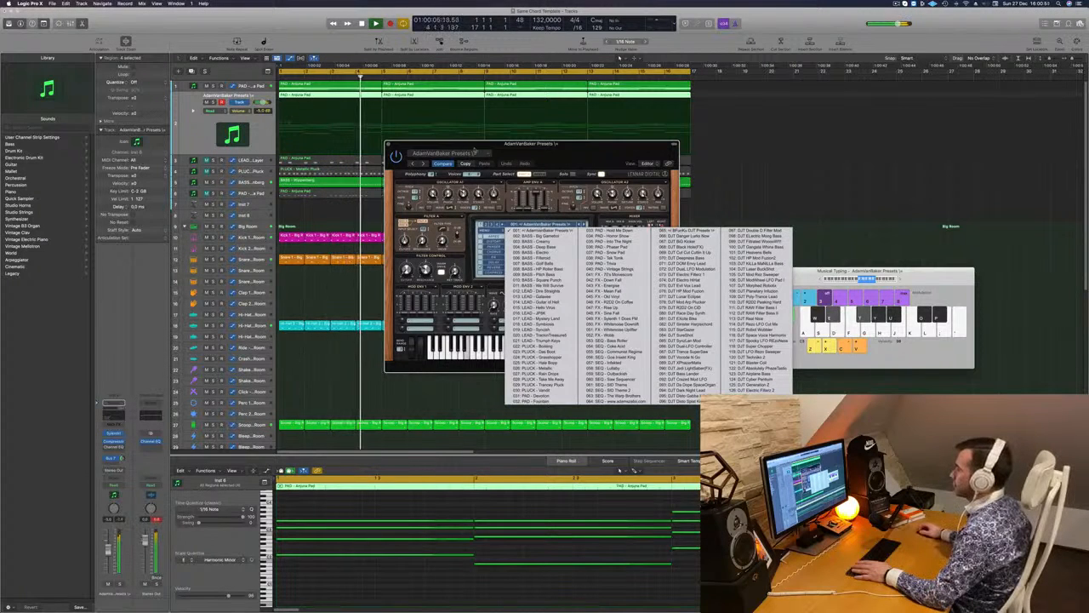
click(521, 155)
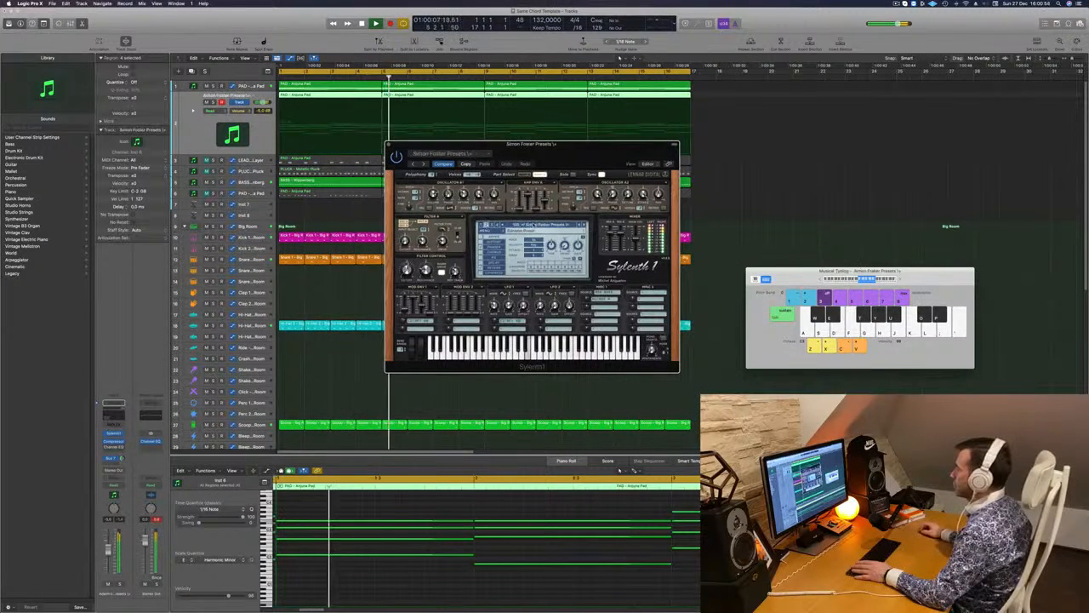
click(535, 225)
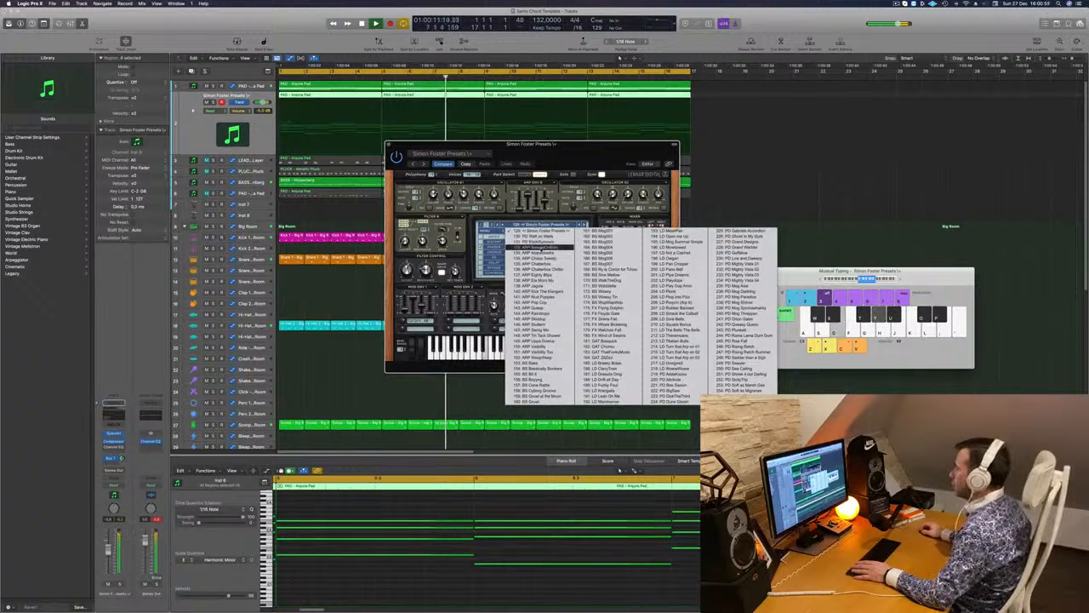
click(535, 244)
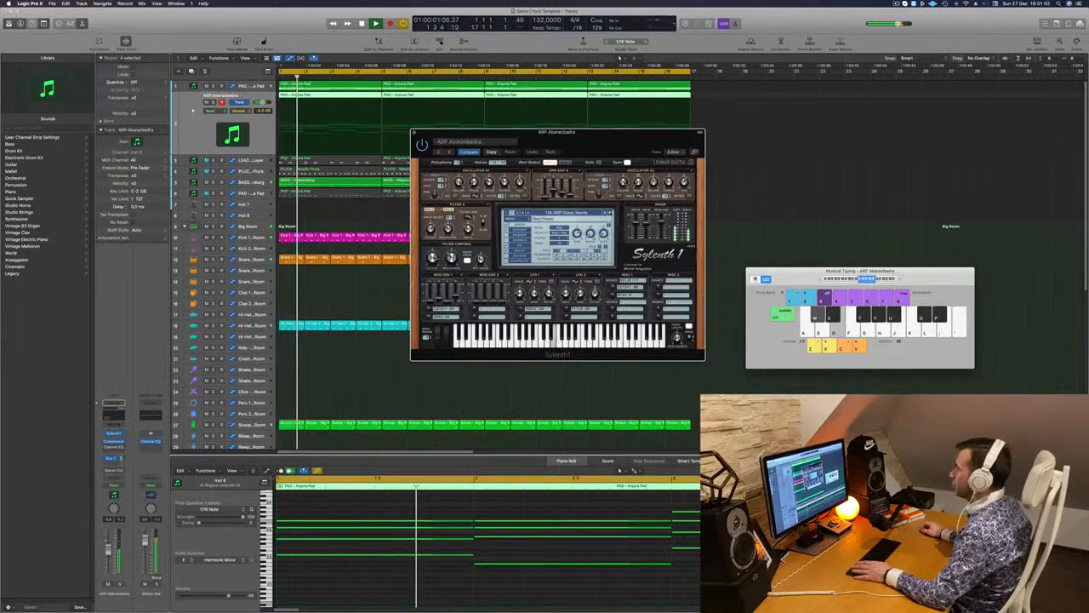
Step: Audition the Sylenth1 arp presets from the loop start through ARP Chatterbox Chitter and on to ARP Ele Moro Mu
key(space)
key(space)
click(610, 213)
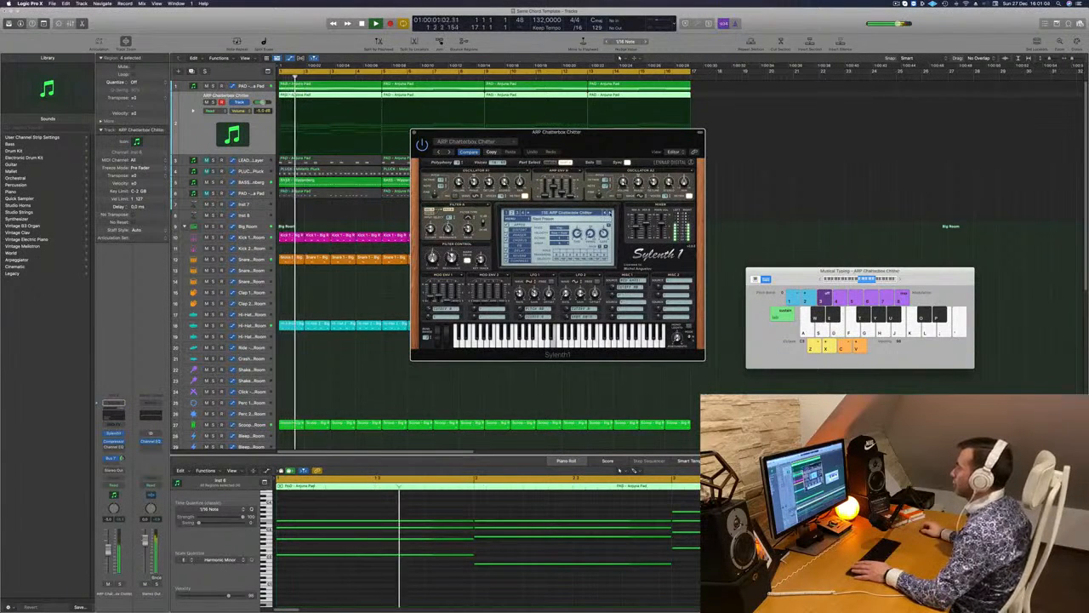
key(space)
key(space)
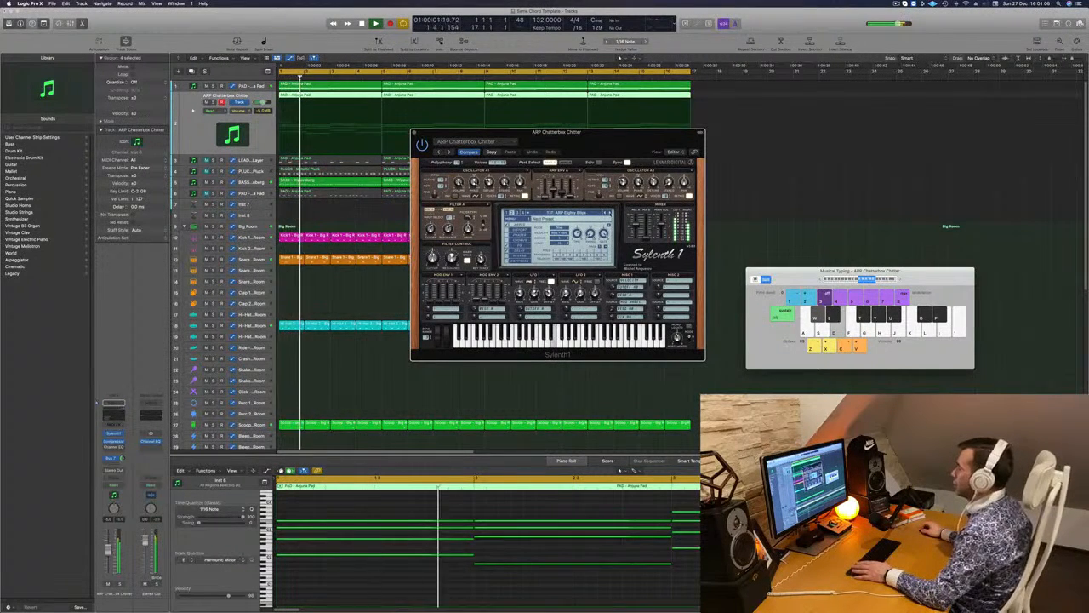
click(610, 212)
key(space)
key(space)
click(610, 213)
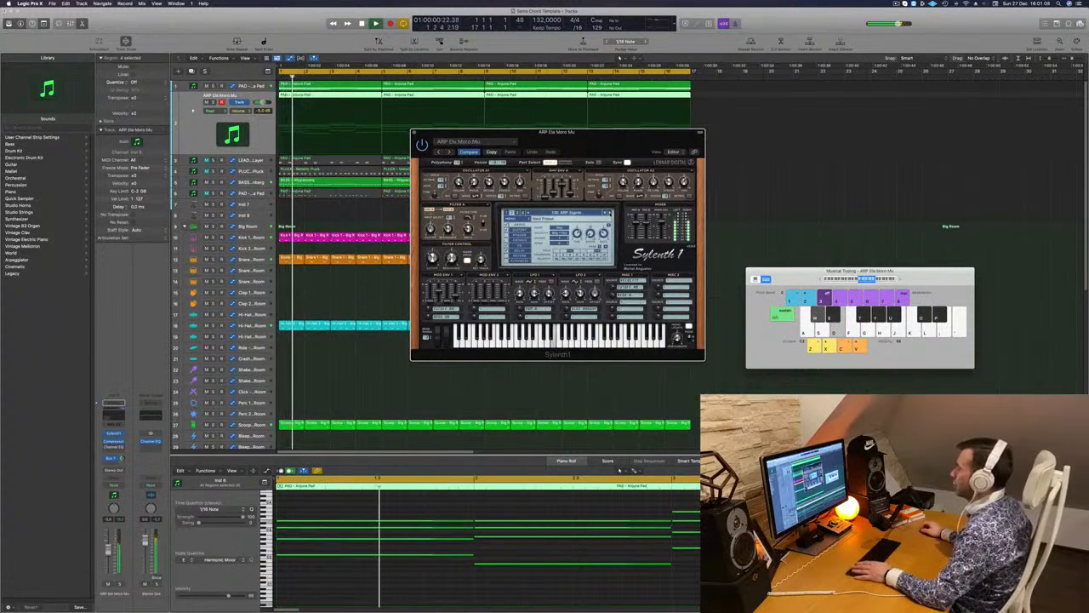
Step: Skip quickly through the following arp presets during playback, past ARP Raindrops
click(610, 213)
click(610, 213)
click(610, 213)
click(610, 213)
click(610, 213)
click(610, 212)
click(610, 213)
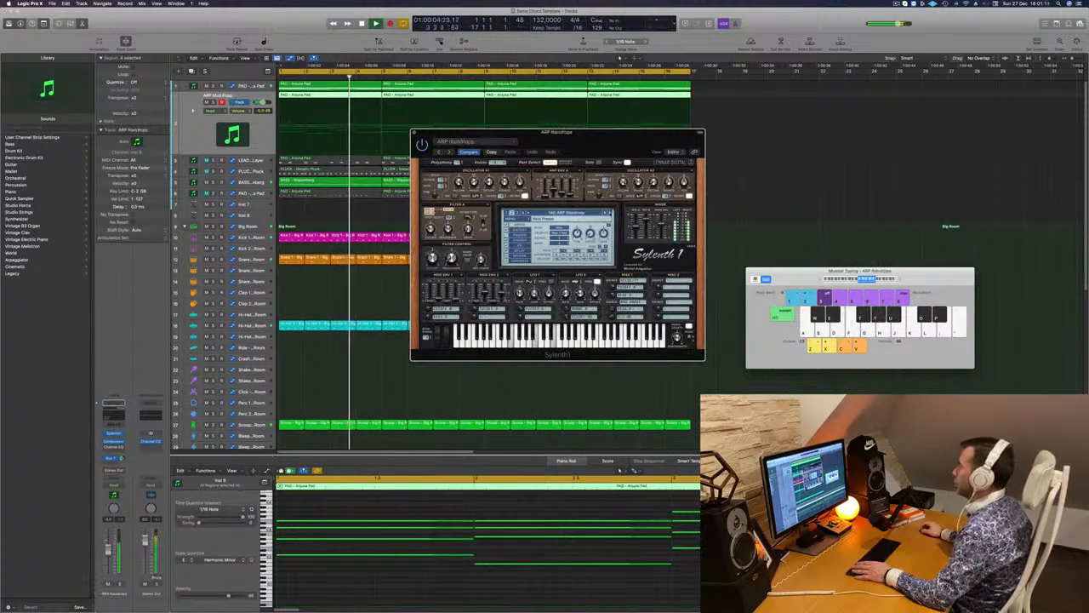
click(610, 213)
click(610, 212)
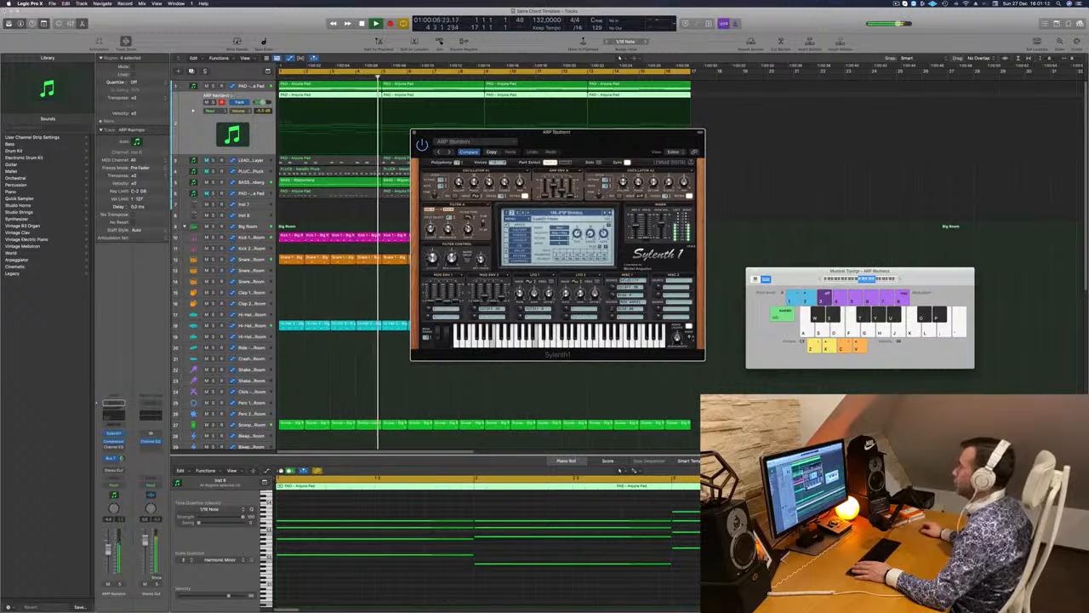
Step: Check the preset list and audition the remaining arp presets of this group, including ARP Swing Me and ARP Visibility
click(561, 213)
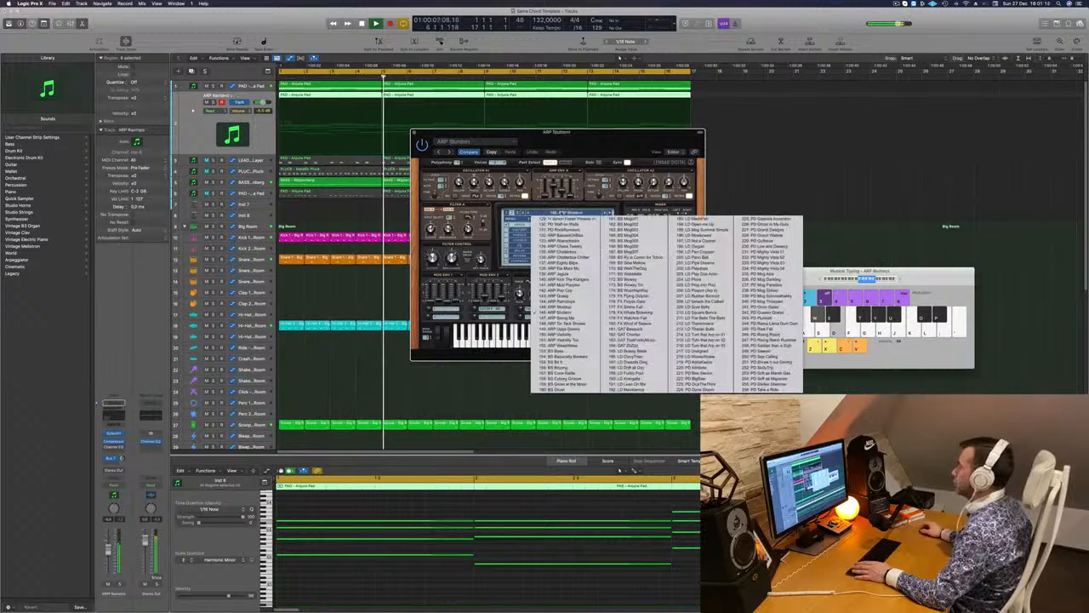
click(619, 468)
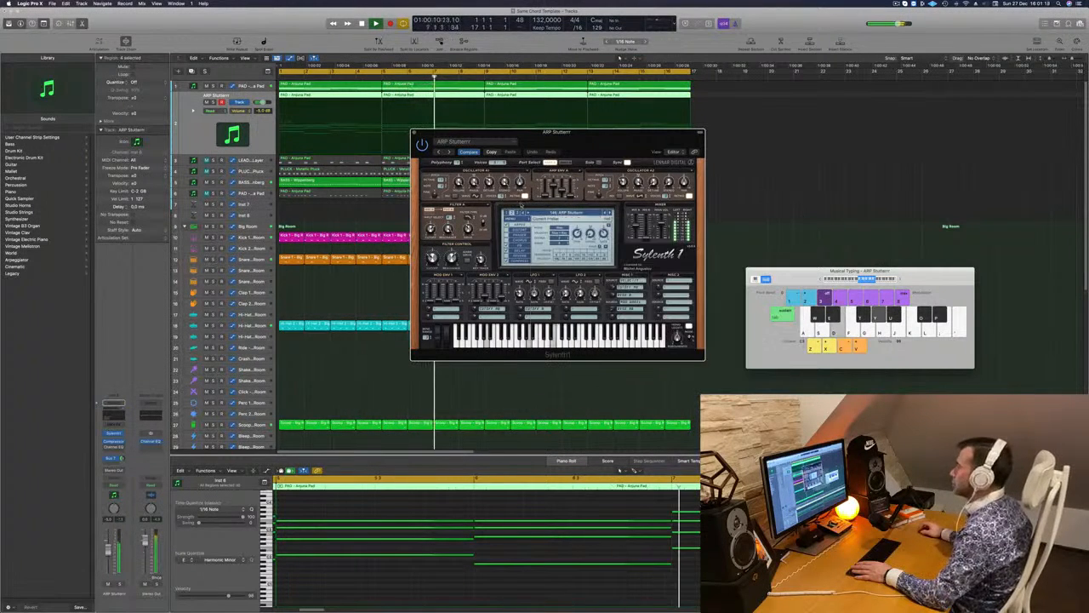
key(])
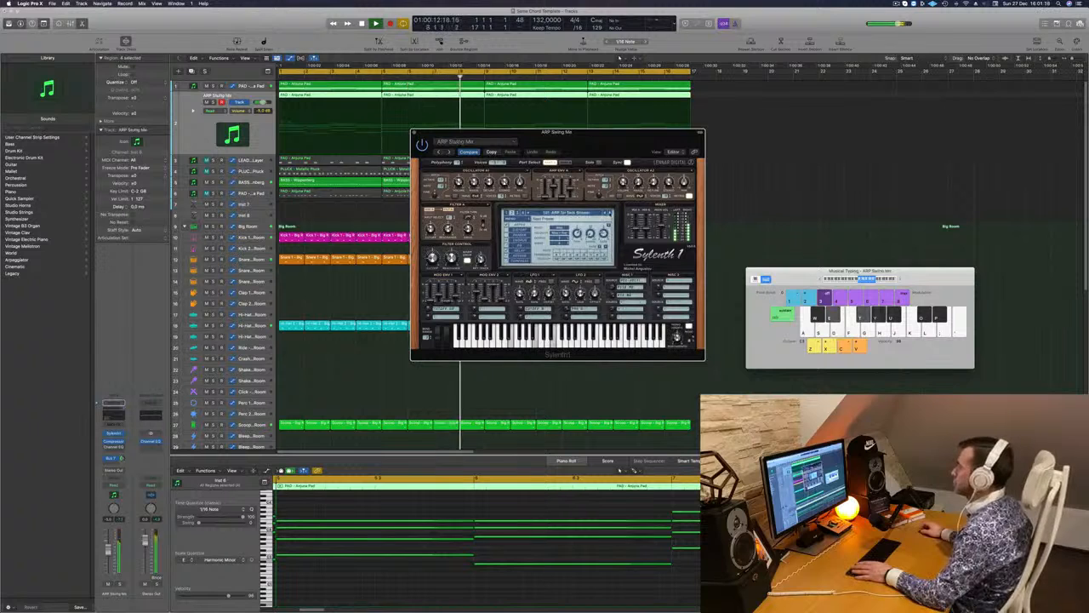
key(])
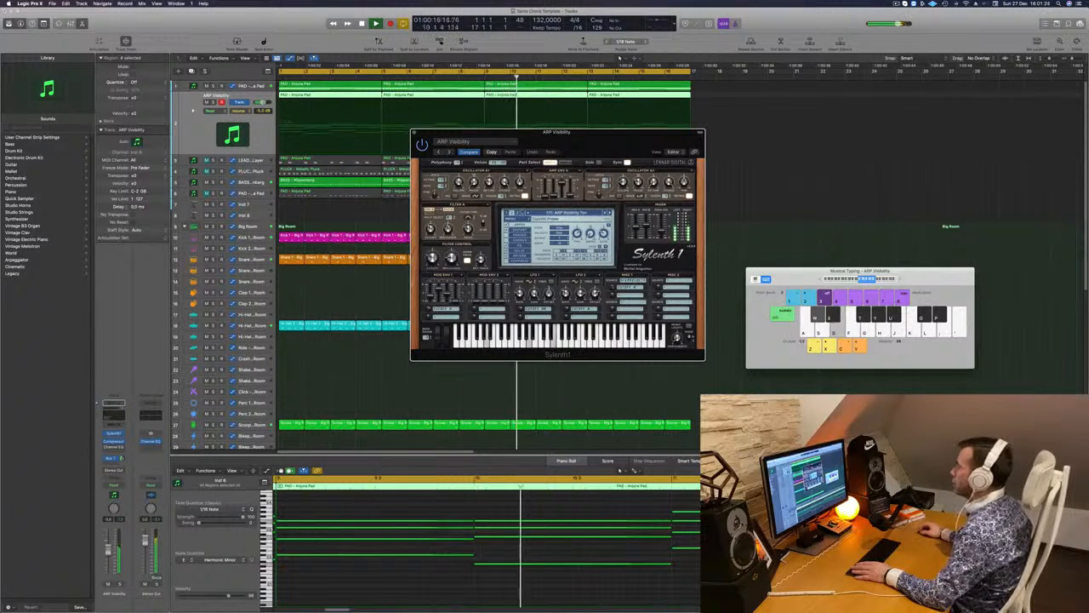
Step: Load the first arp preset from the group starting at number 257 and restart playback from the beginning
click(536, 212)
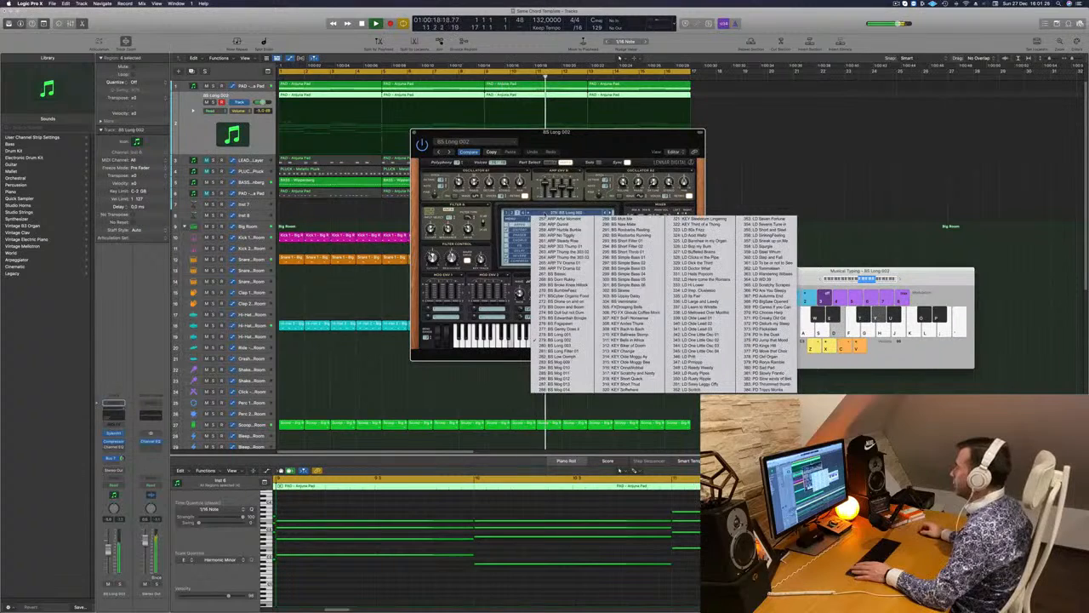
click(557, 218)
key(Return)
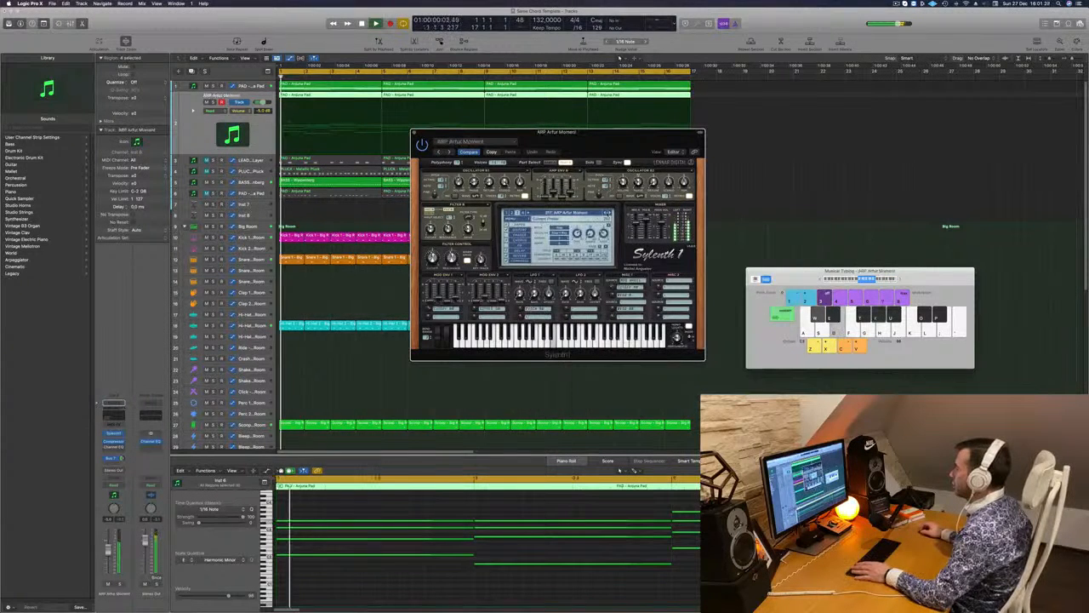
Step: Audition the arp presets from ARP Hurble Burble through ARP No Tiggity and ARP Steady Rise to ARP Thump the 303 03
key(])
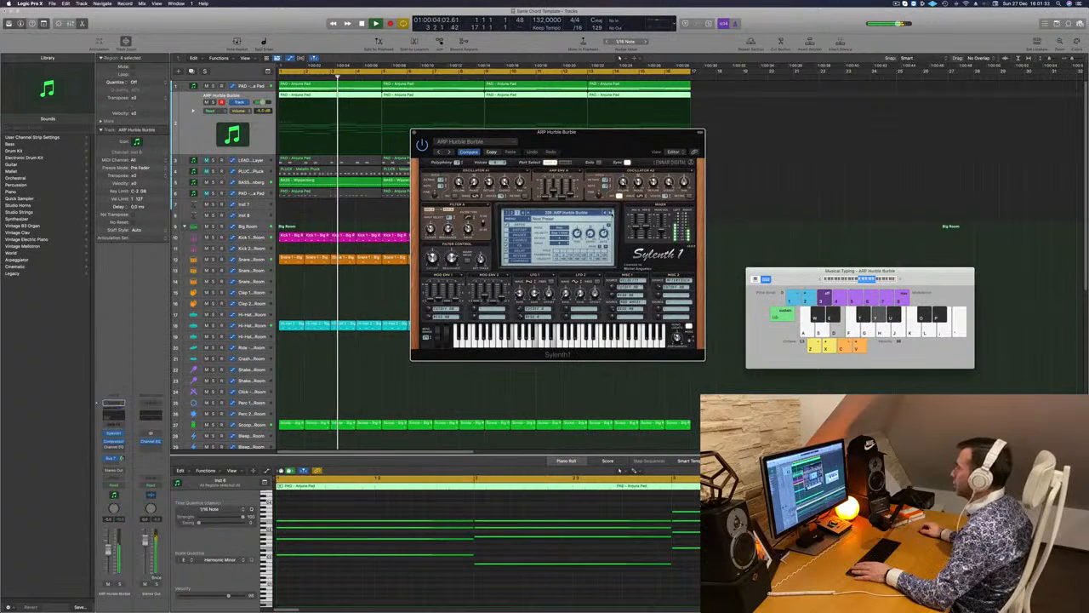
key(])
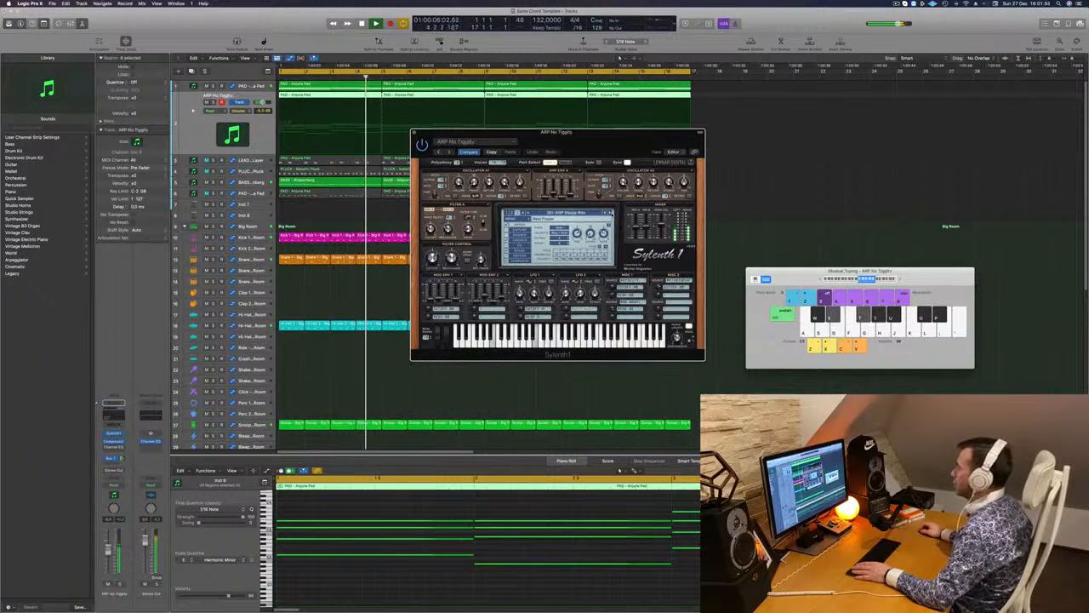
key(space)
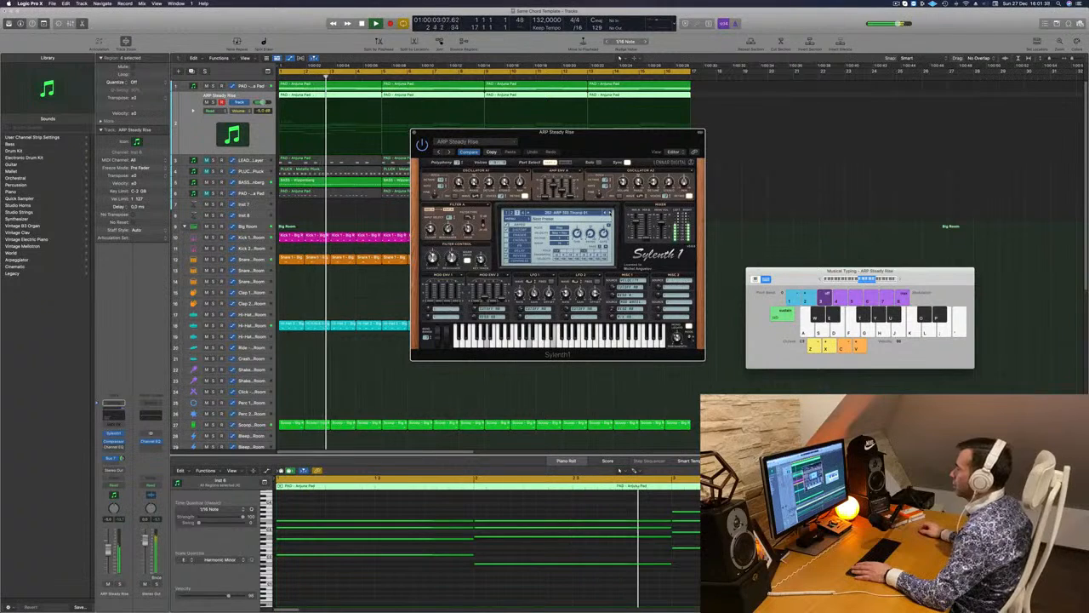
key(])
key(])
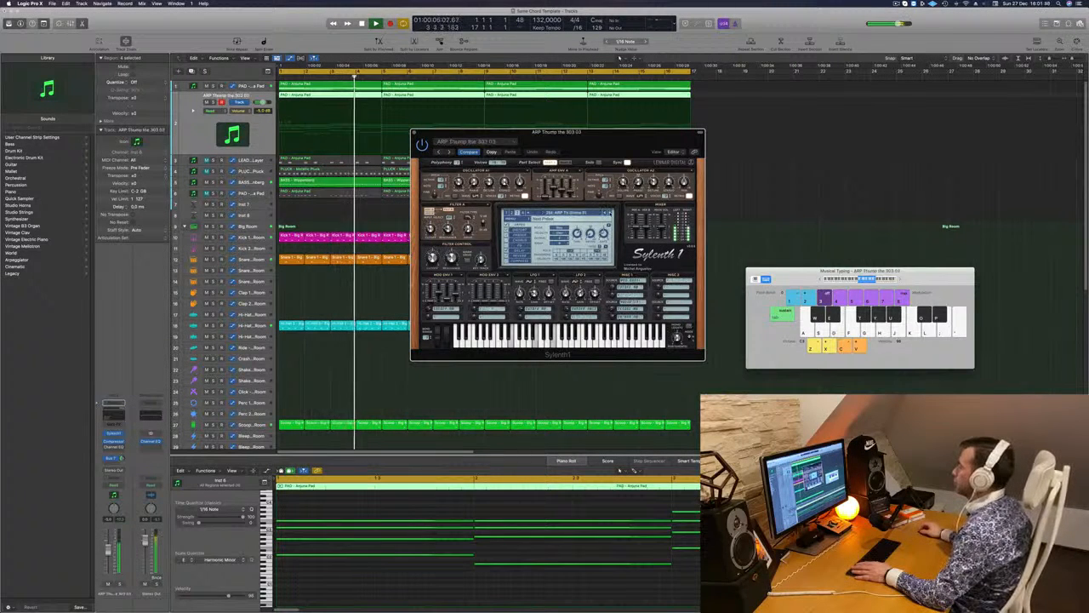
Step: Go to the bank's presets from number 385 onward and load ARP Double Bass
click(578, 214)
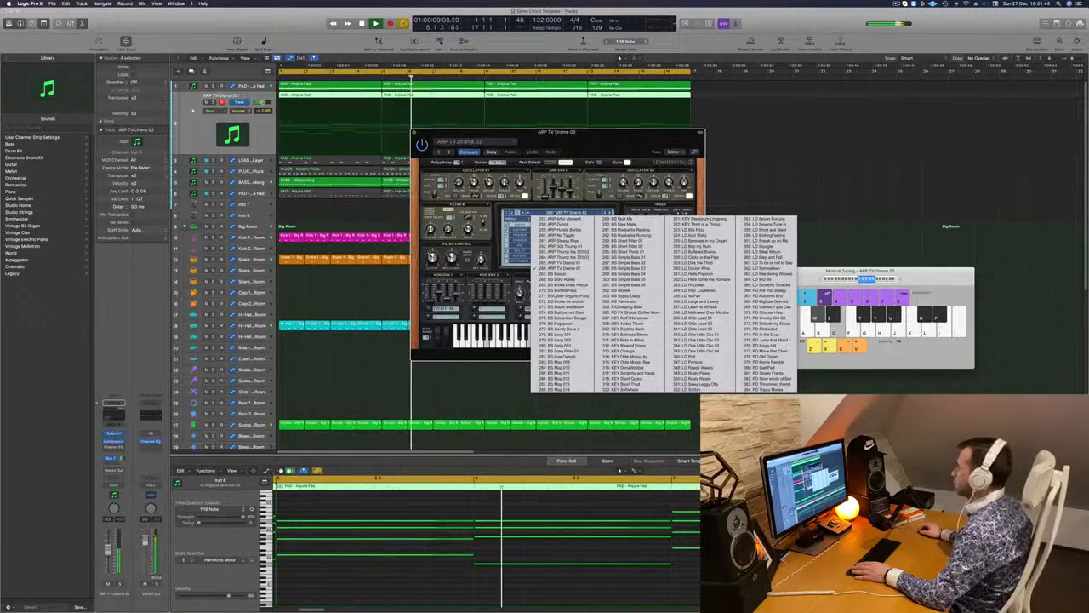
click(523, 213)
click(543, 213)
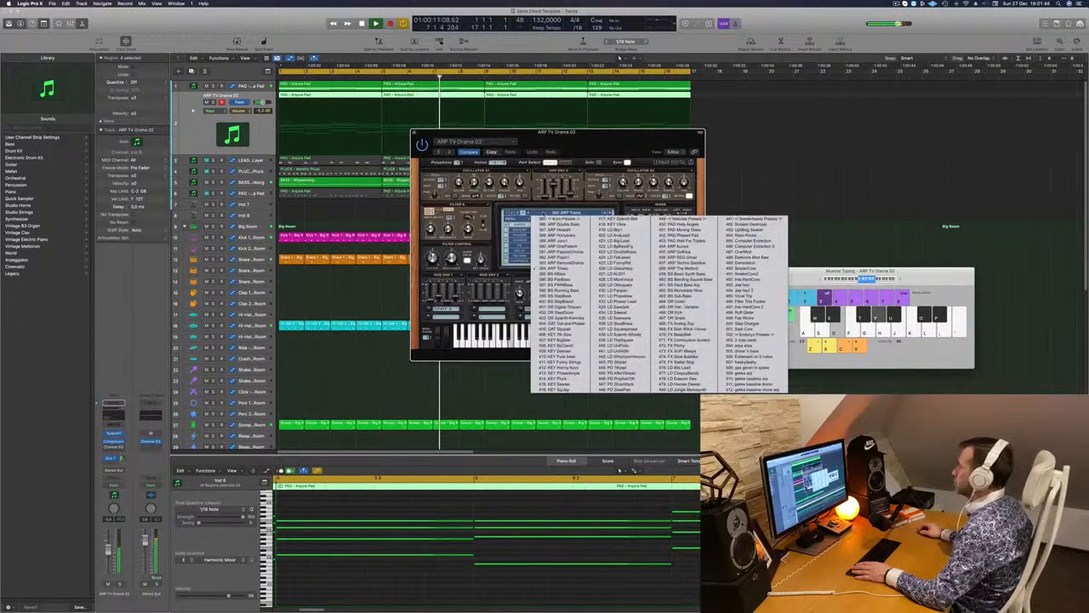
click(560, 219)
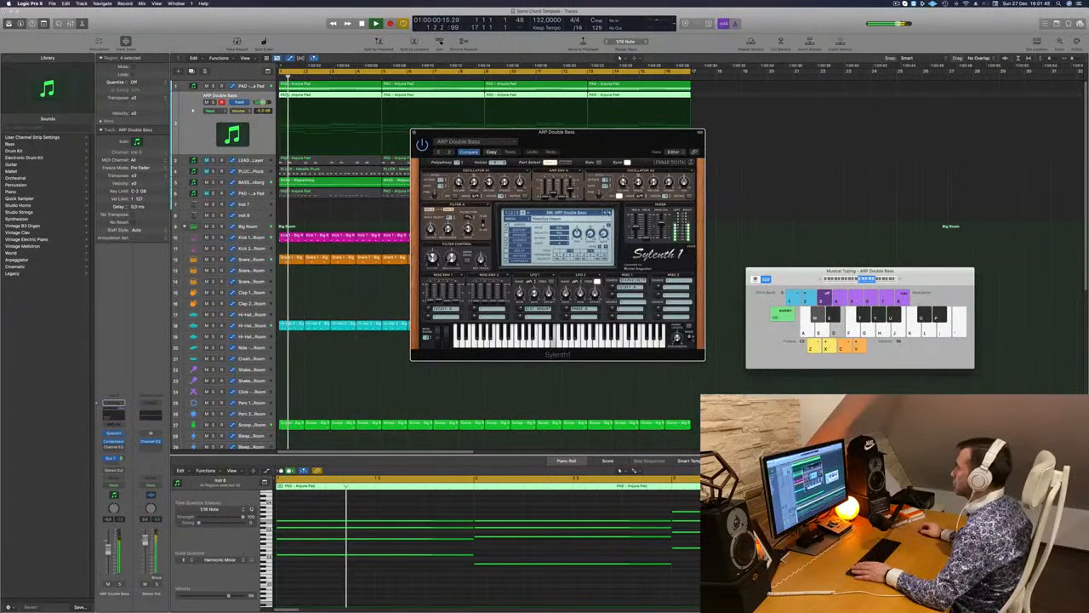
Step: Audition the arp presets after ARP Double Bass from the loop start, up to ARP OnePattern
key(space)
click(609, 213)
key(space)
key(space)
click(609, 213)
key(space)
key(space)
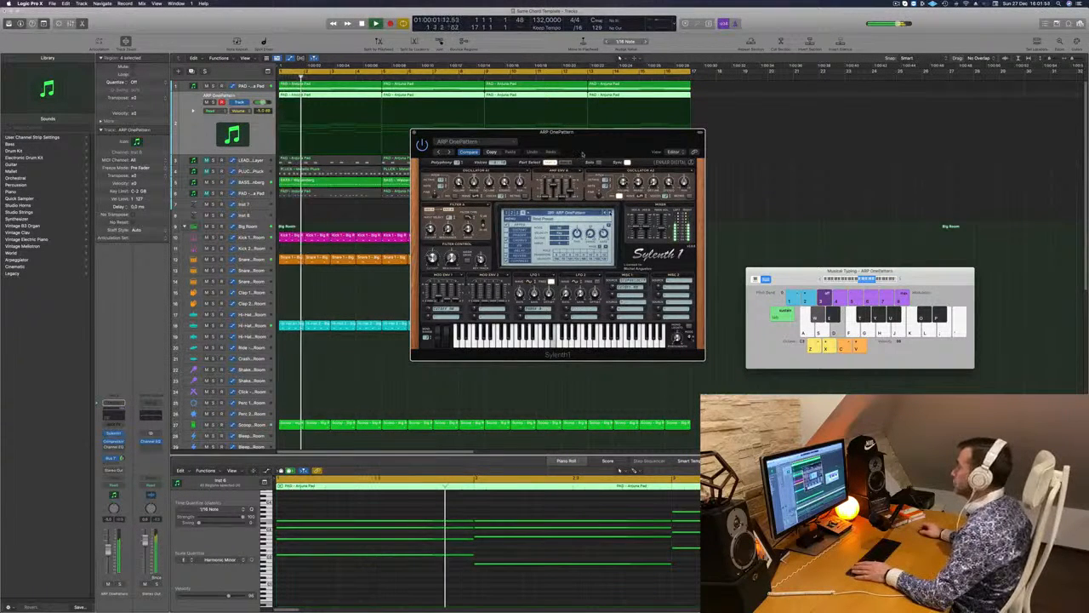
Step: Replay ARP OnePattern from the loop start and reposition the Sylenth1 window over the arrangement
drag(573, 155, 640, 218)
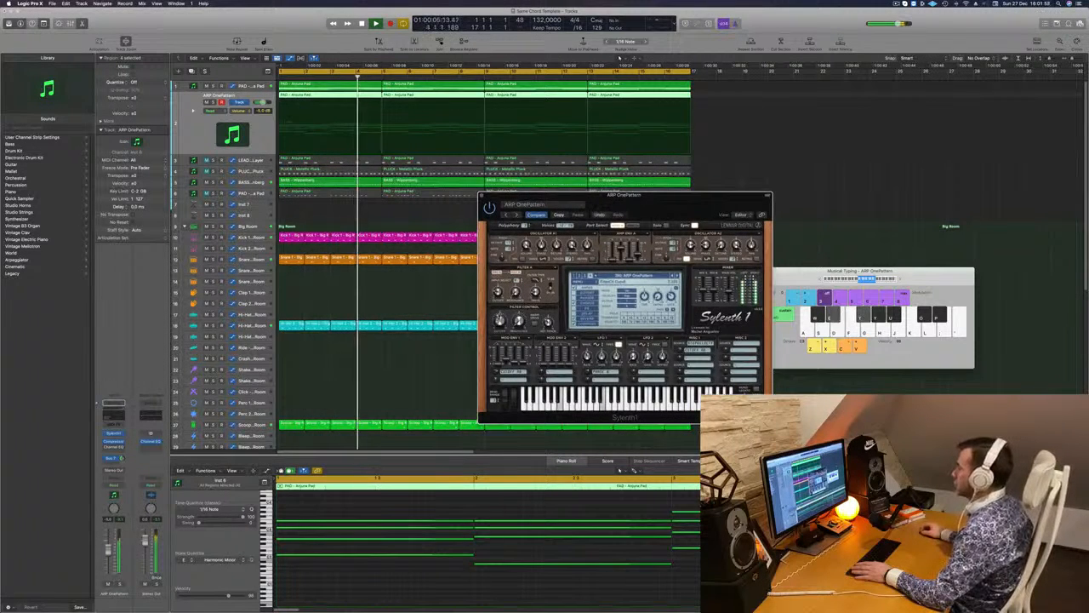
key(Return)
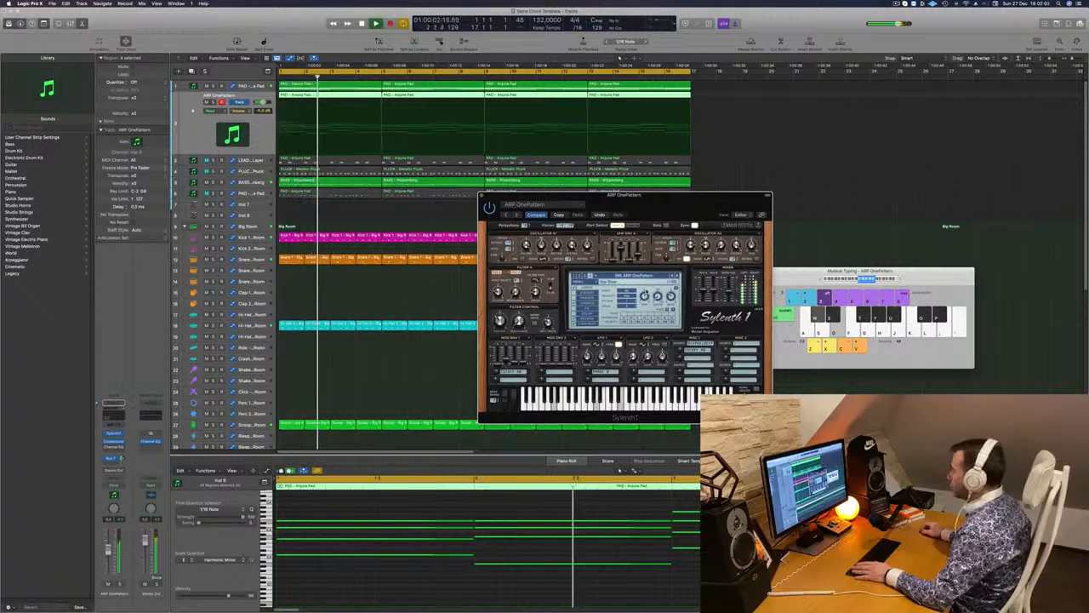
key(Return)
drag(664, 205, 658, 179)
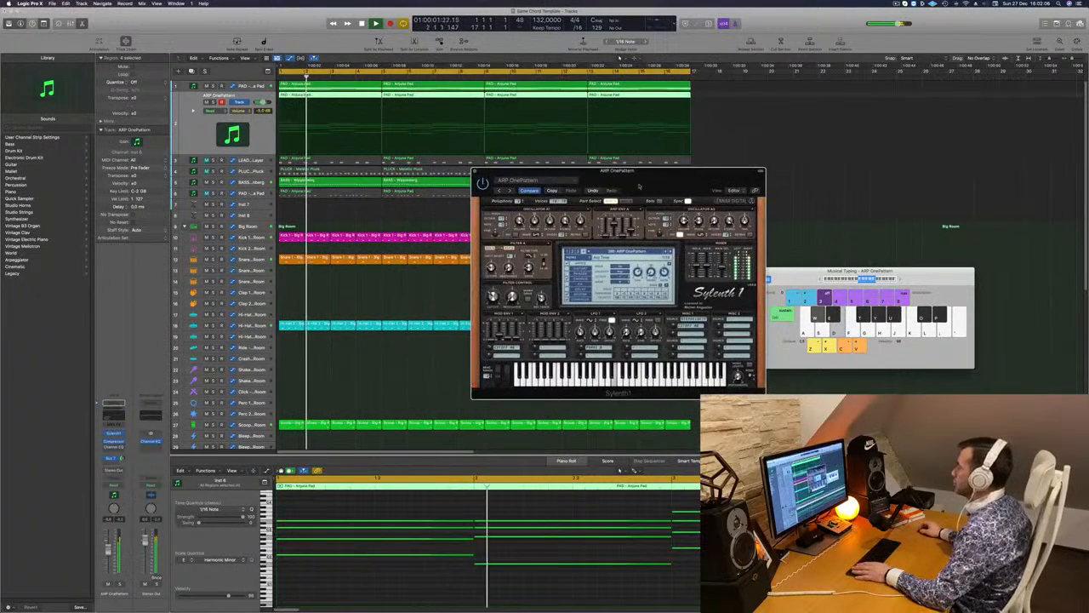
Step: Audition the arp presets after ARP OnePattern, including ARP PapoooChorus and ARP Trizeq
click(670, 251)
click(670, 252)
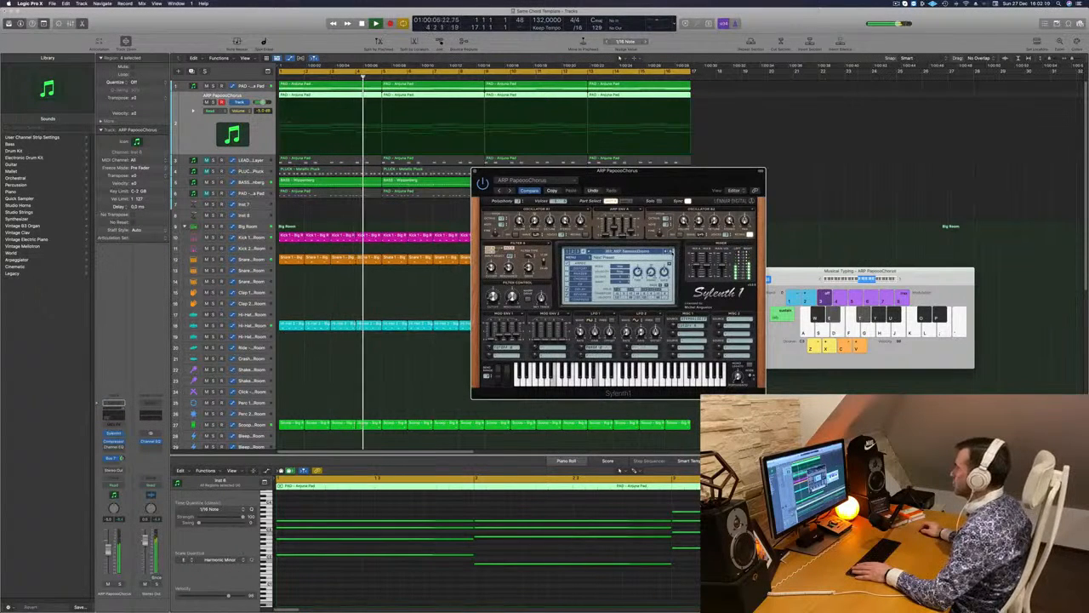
click(670, 252)
key(Return)
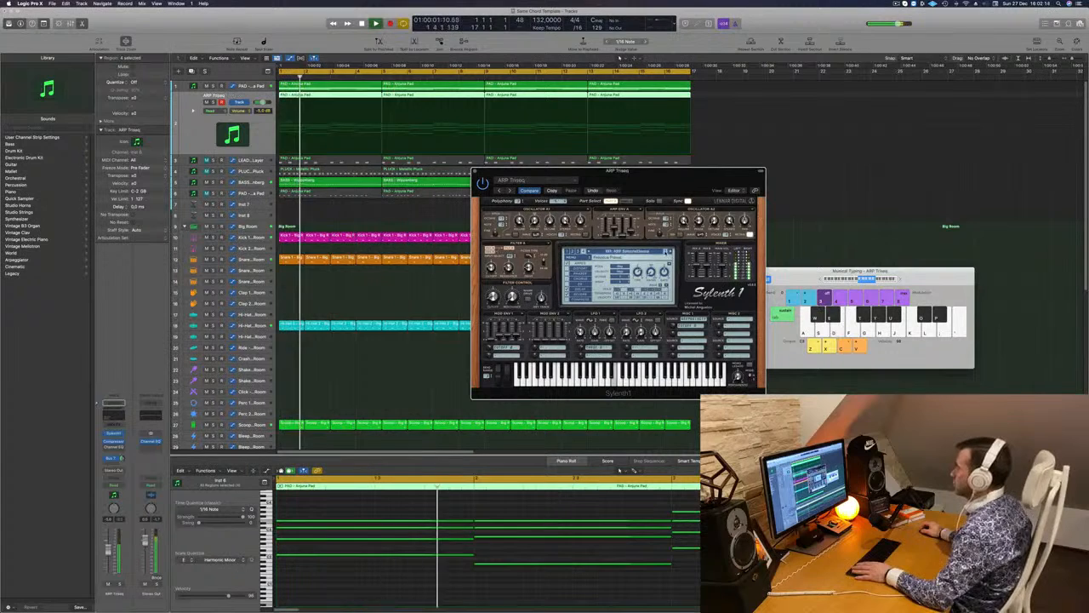
Step: Return to the ARP OnePattern preset, replay it from the loop start and close the Sylenth1 window
key(Return)
drag(671, 172, 701, 121)
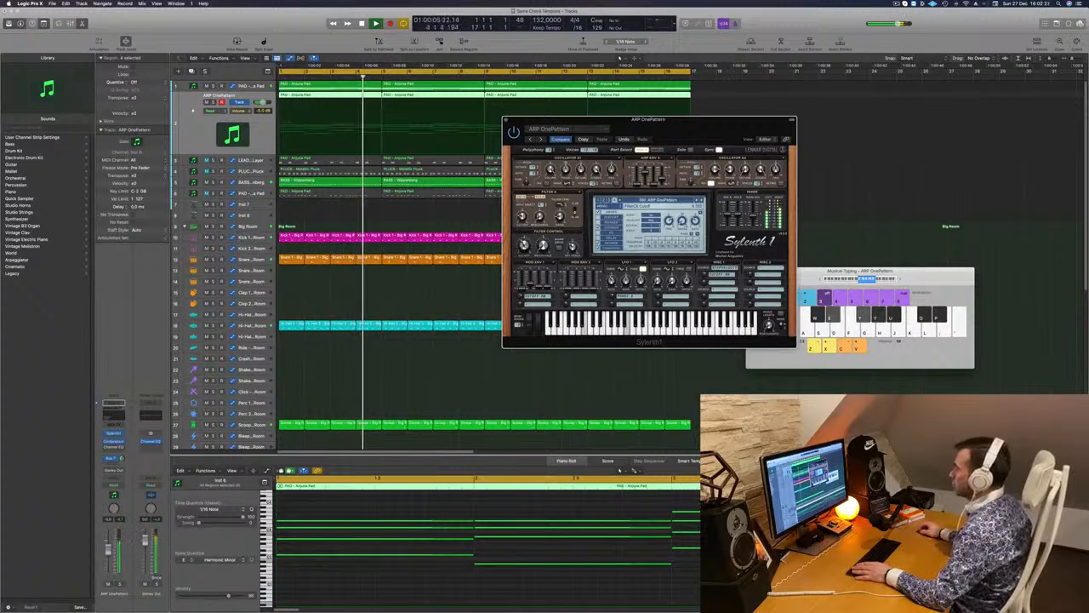
key(Return)
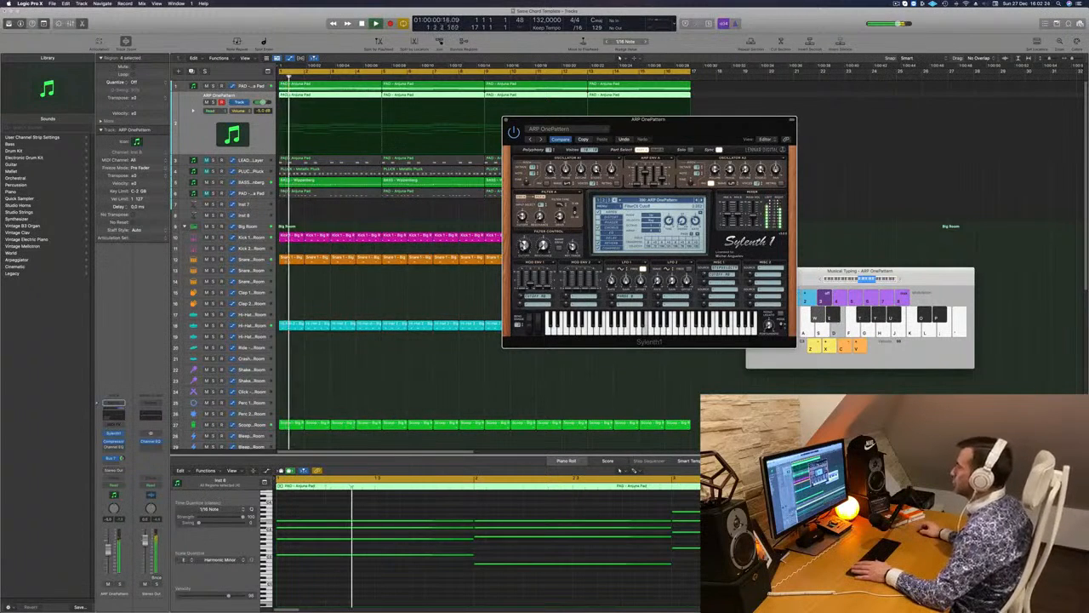
click(506, 120)
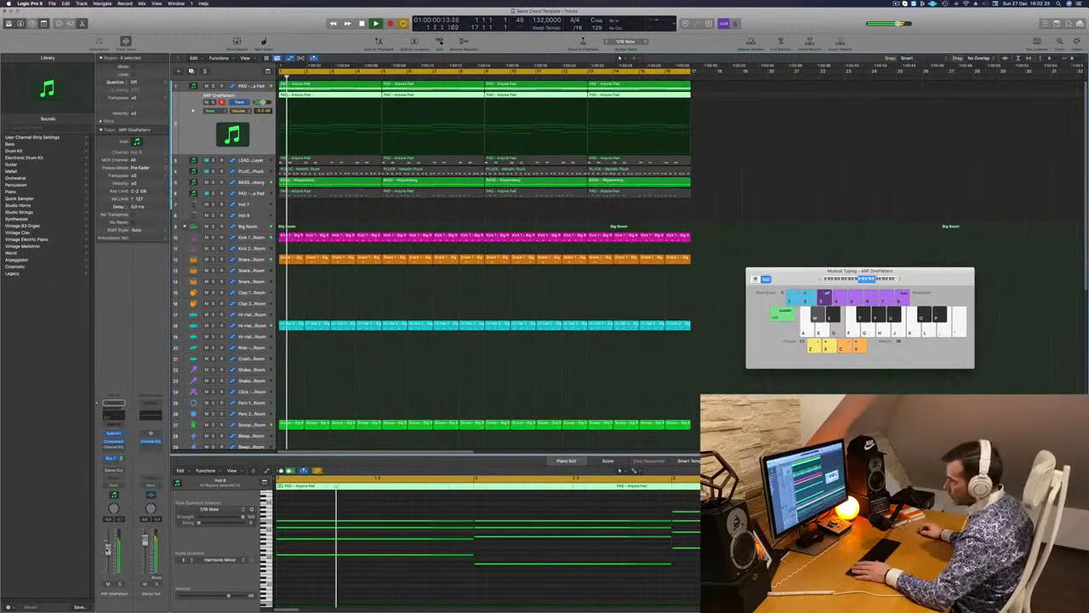
Step: Set the PAD - Anjuna Pad track's automation mode to Touch and record a Sylenth1 filter cutoff movement
key(Up)
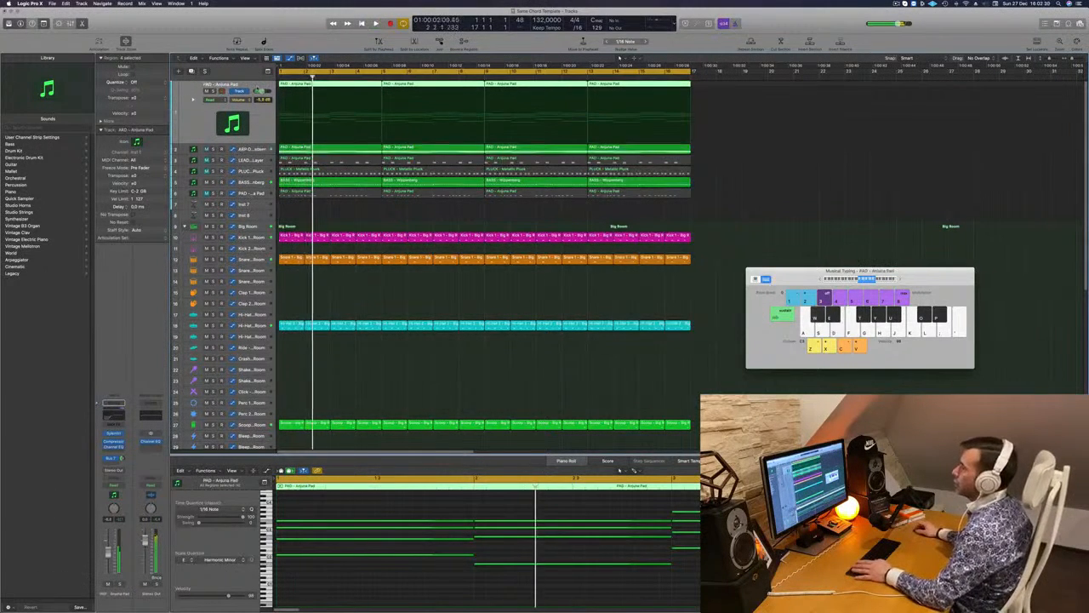
click(119, 486)
click(129, 428)
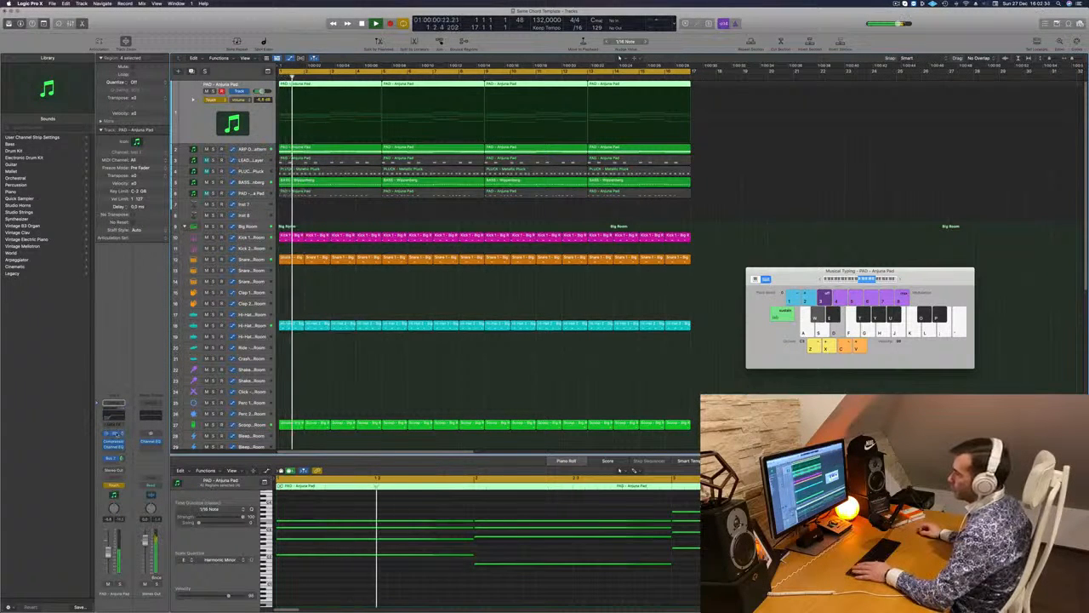
click(115, 433)
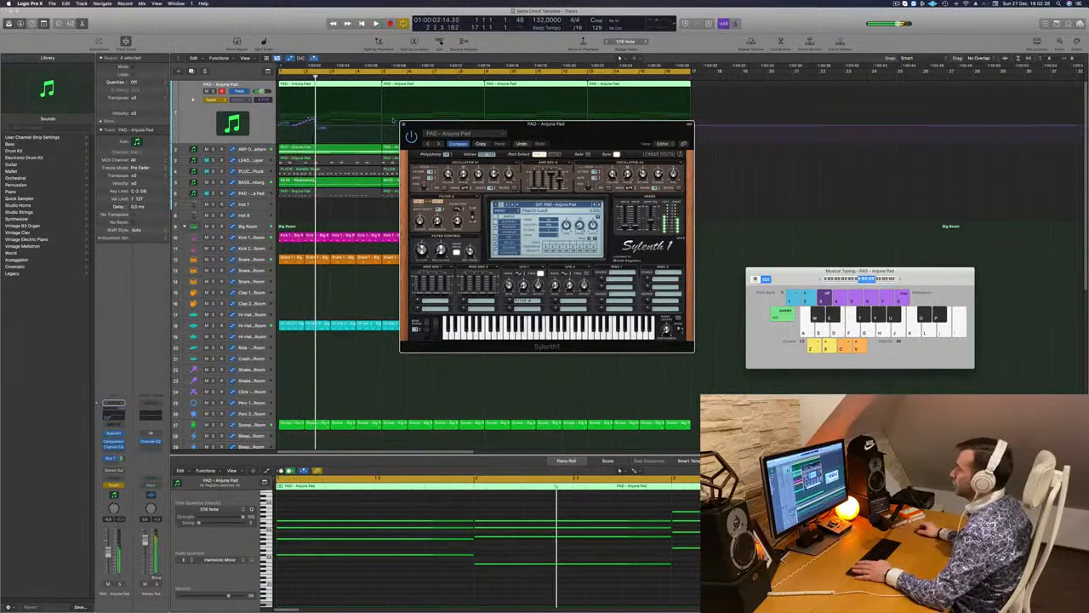
click(403, 125)
Step: Delete the recorded cutoff automation and draw a steady rise from the start to the beginning of the second pad region
key(Return)
click(372, 128)
key(Delete)
key(Return)
drag(382, 128, 386, 108)
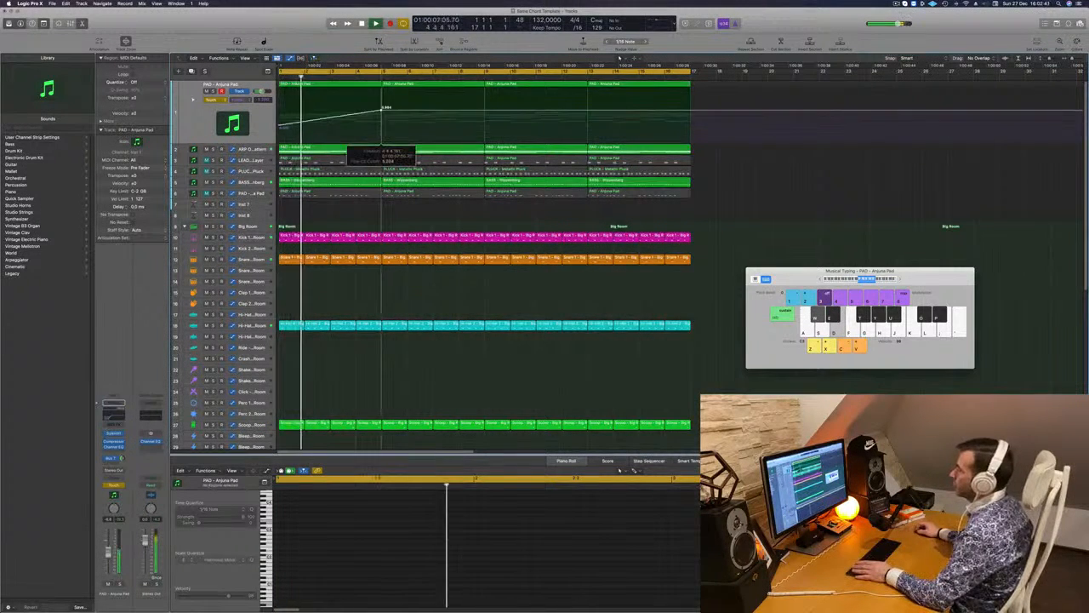
Step: Set the pad track's automation mode to Read and drop the cutoff curve sharply at the start of the second region
click(215, 102)
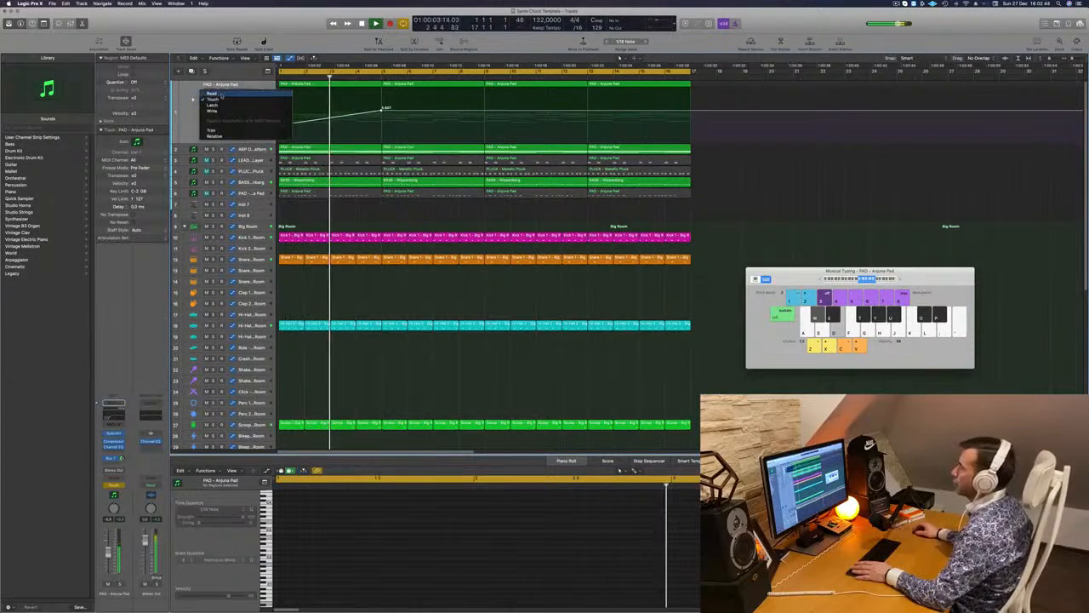
click(214, 93)
drag(385, 108, 384, 132)
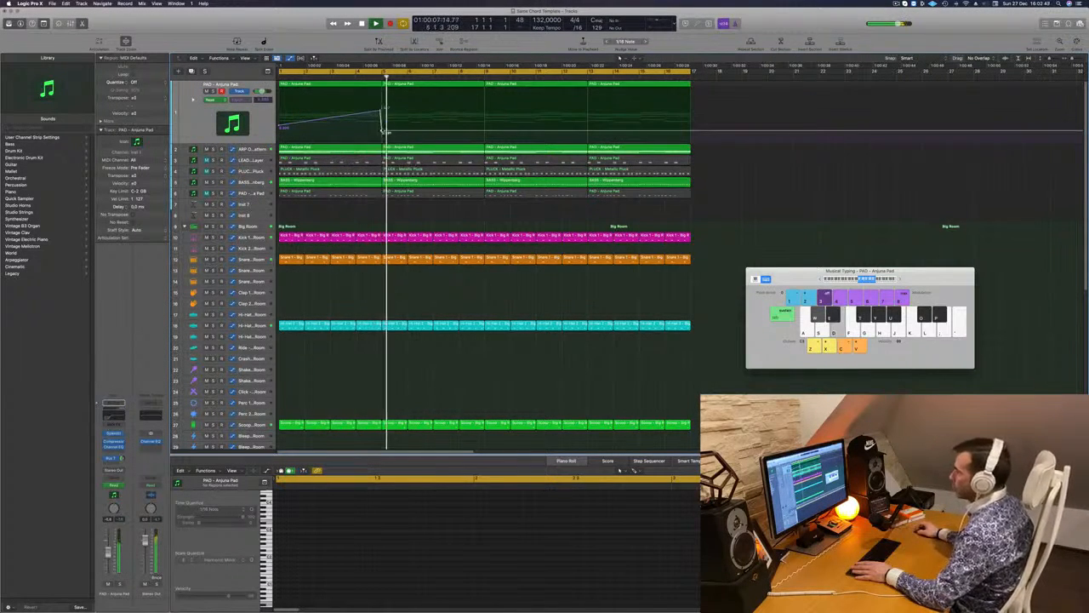
Step: Enable a low cut at about 115 Hz in the ARP OnePattern track's Channel EQ, close it and replay from the start
key(Return)
key(Down)
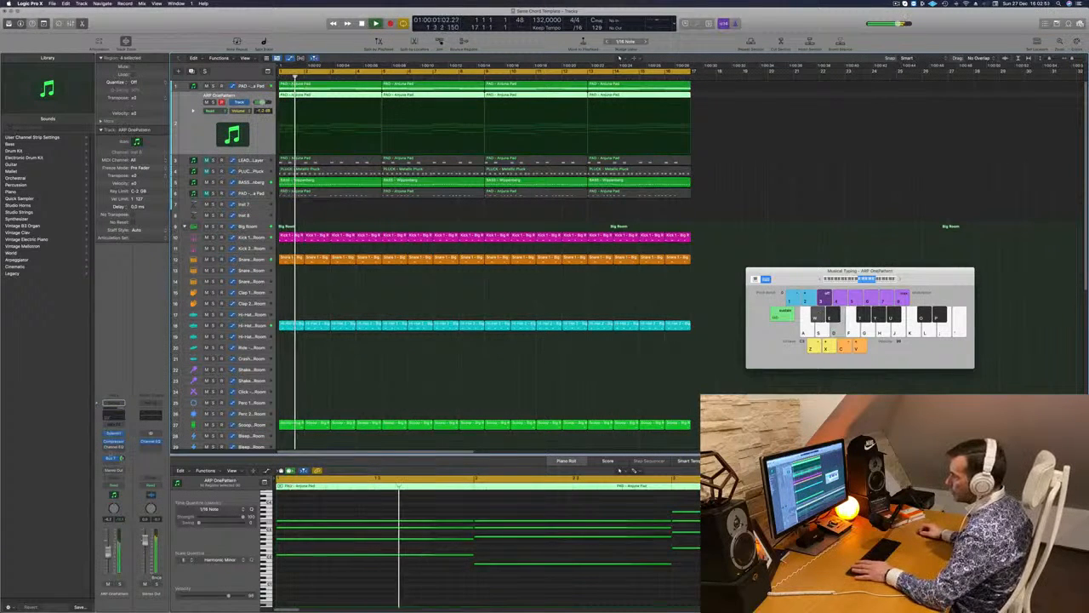
click(113, 414)
click(264, 224)
click(234, 201)
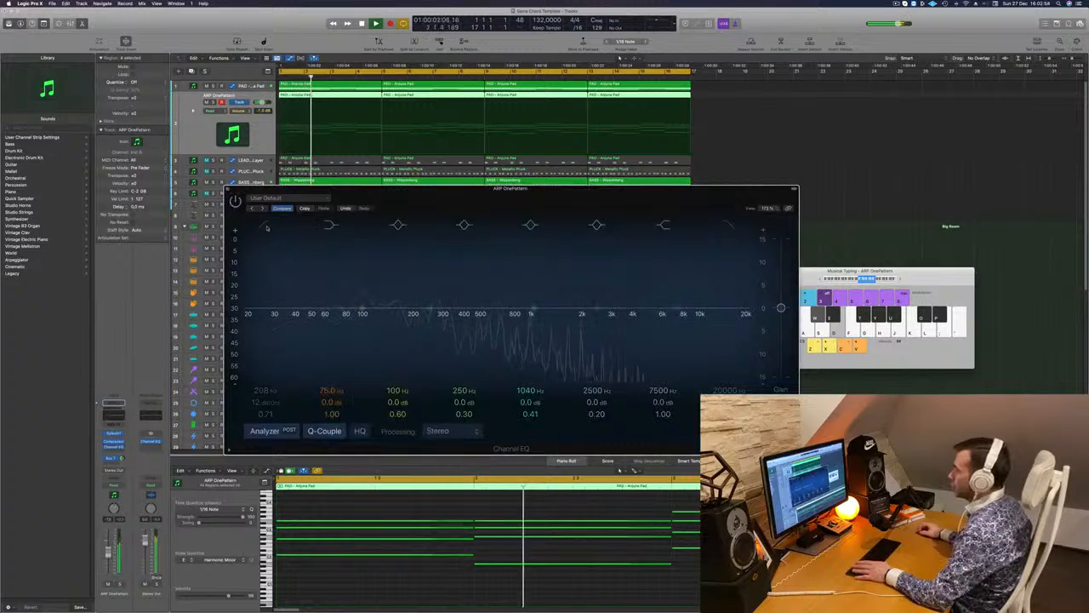
drag(430, 308, 373, 313)
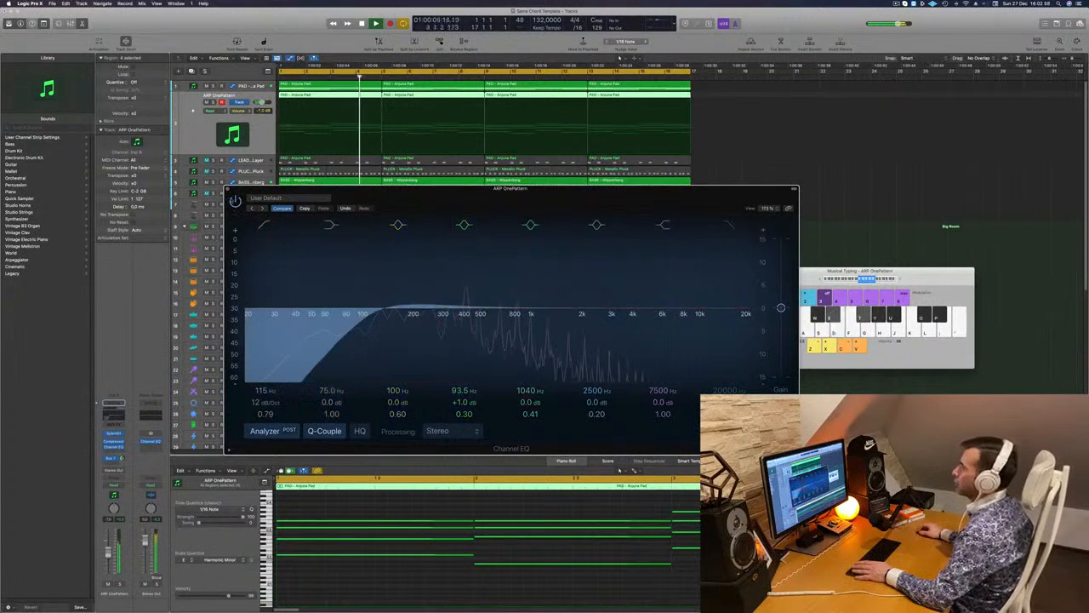
click(228, 190)
key(Return)
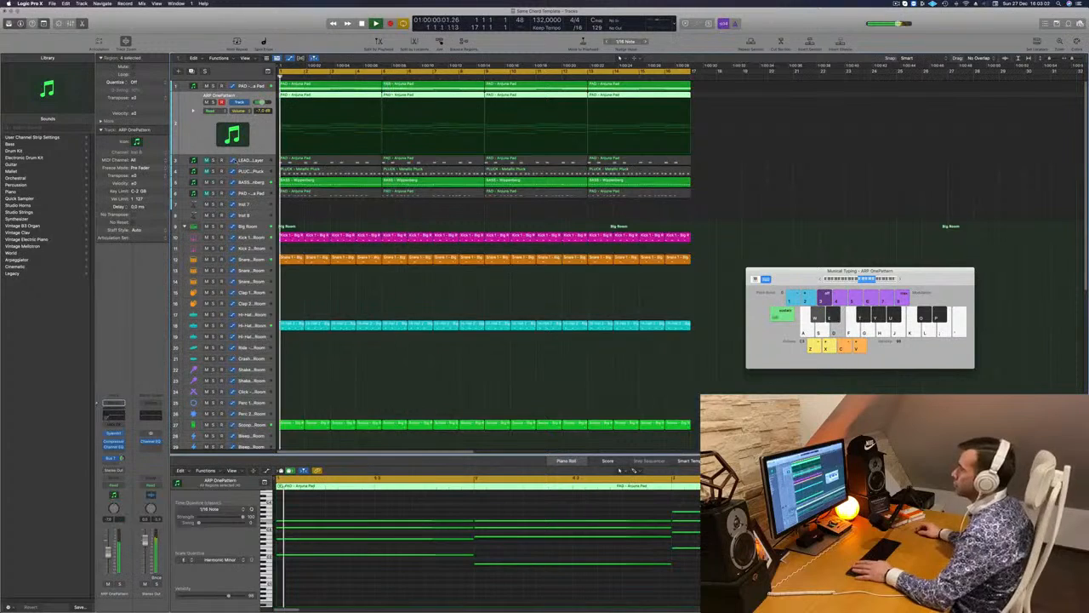
Step: Select all regions and repeat the 16-bar arrangement until it fills 64 bars
click(334, 164)
key(Return)
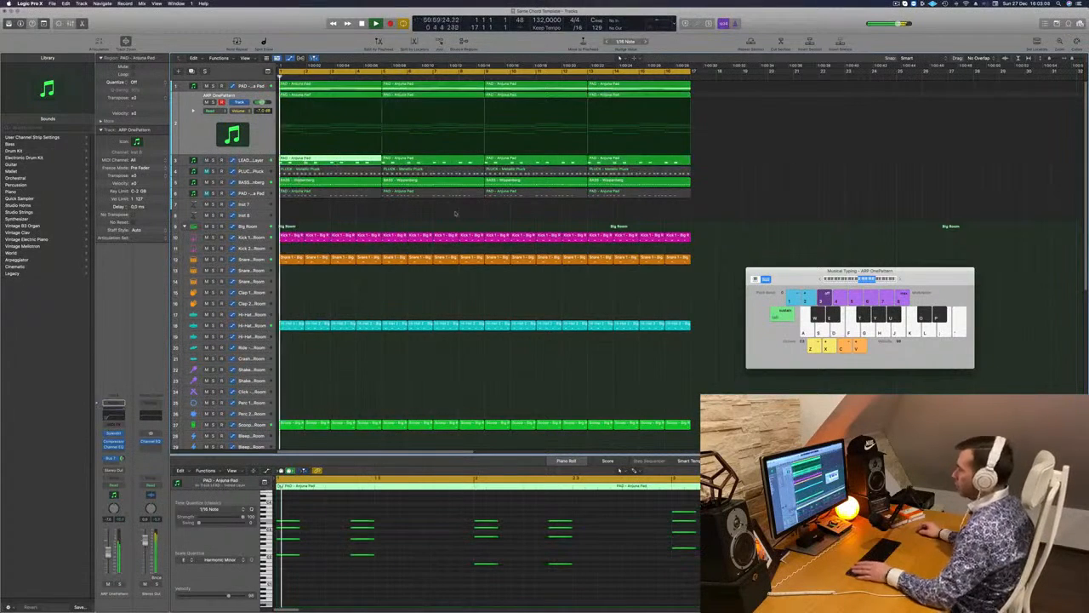
key(super+a)
key(super+r)
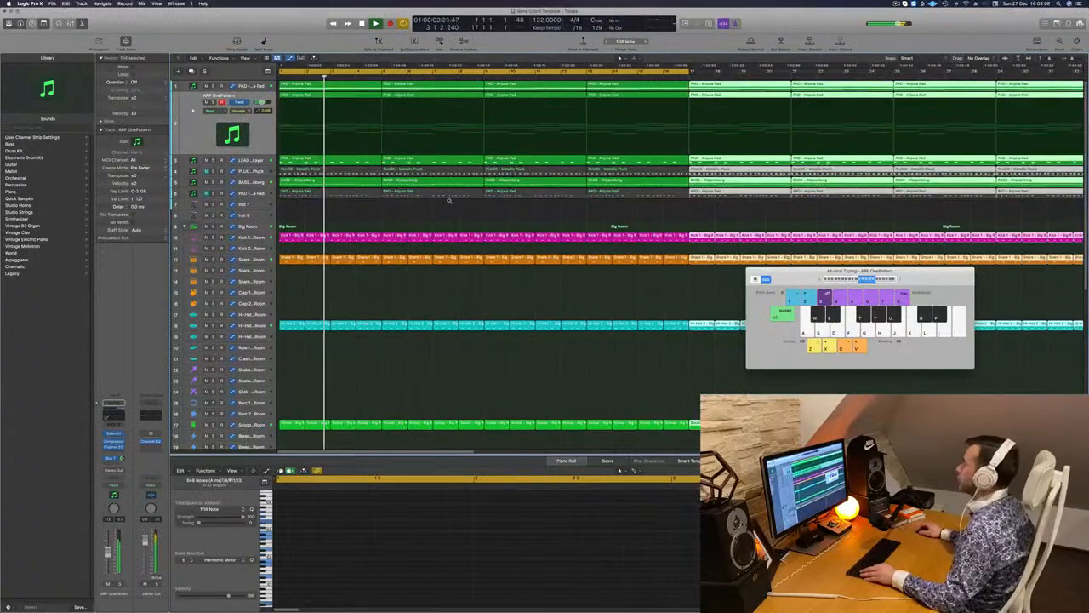
key(super+Left)
key(super+Left)
key(super+Left)
key(super+Left)
key(super+Left)
key(super+Left)
key(space)
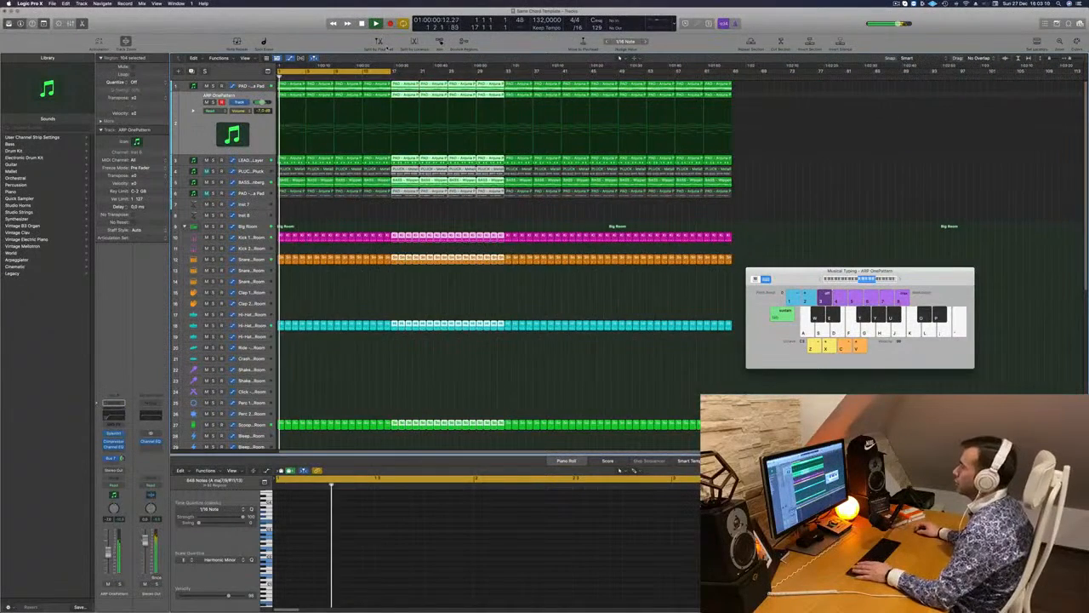
Step: Extend the cycle range to the end of the repeated arrangement and restart playback
drag(392, 71, 731, 91)
key(space)
key(space)
click(358, 221)
Step: Delete the first two regions of the LEAD track so the lead enters at bar 9
key(super+Right)
key(super+Right)
key(super+Right)
key(super+Right)
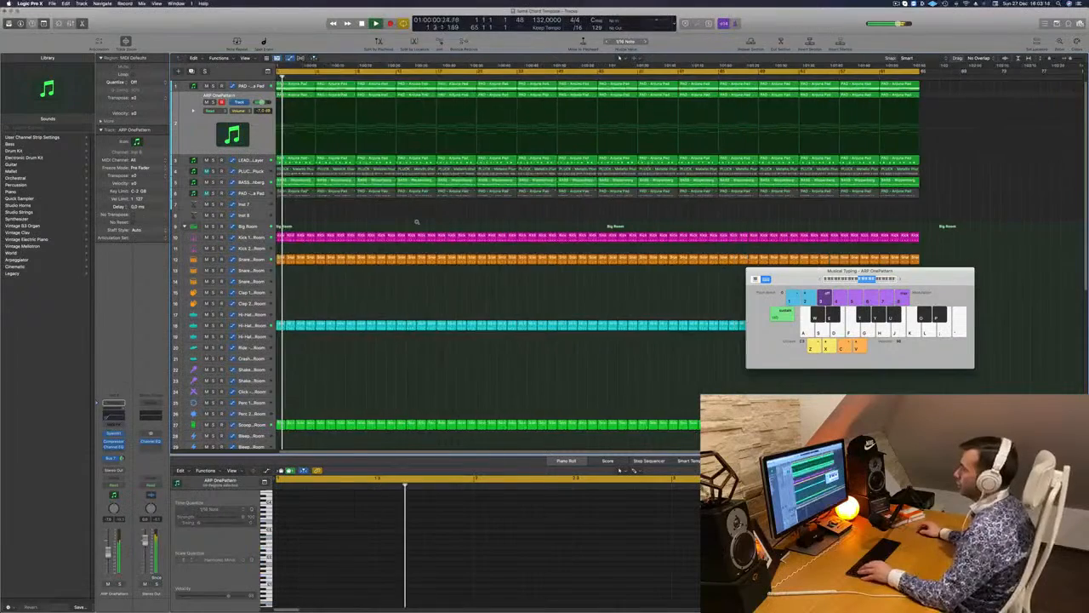
key(super+Right)
click(322, 163)
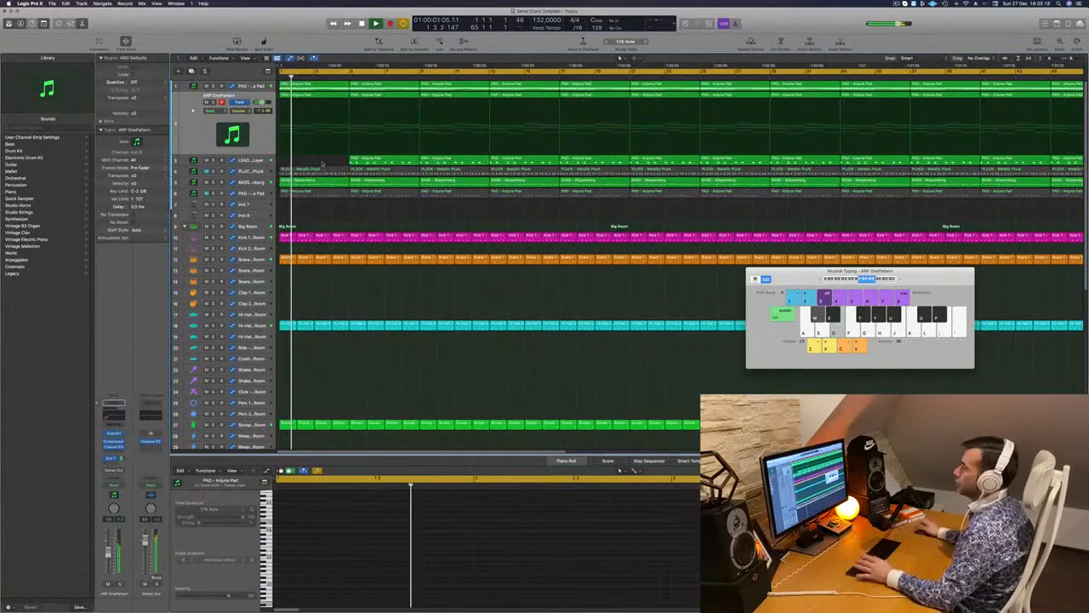
key(super+Left)
key(super+Left)
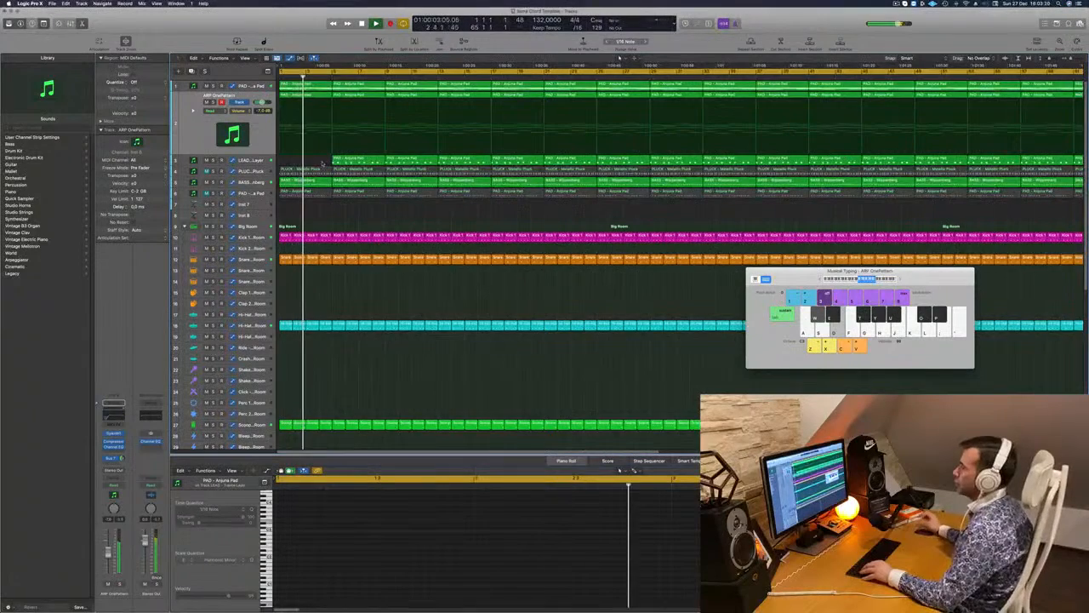
click(347, 162)
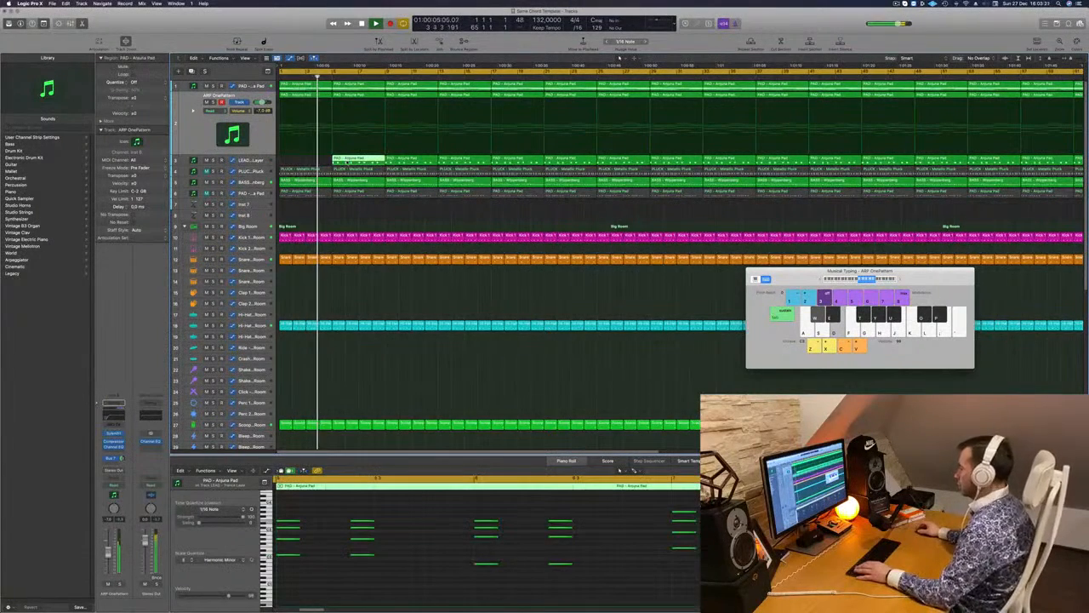
key(Delete)
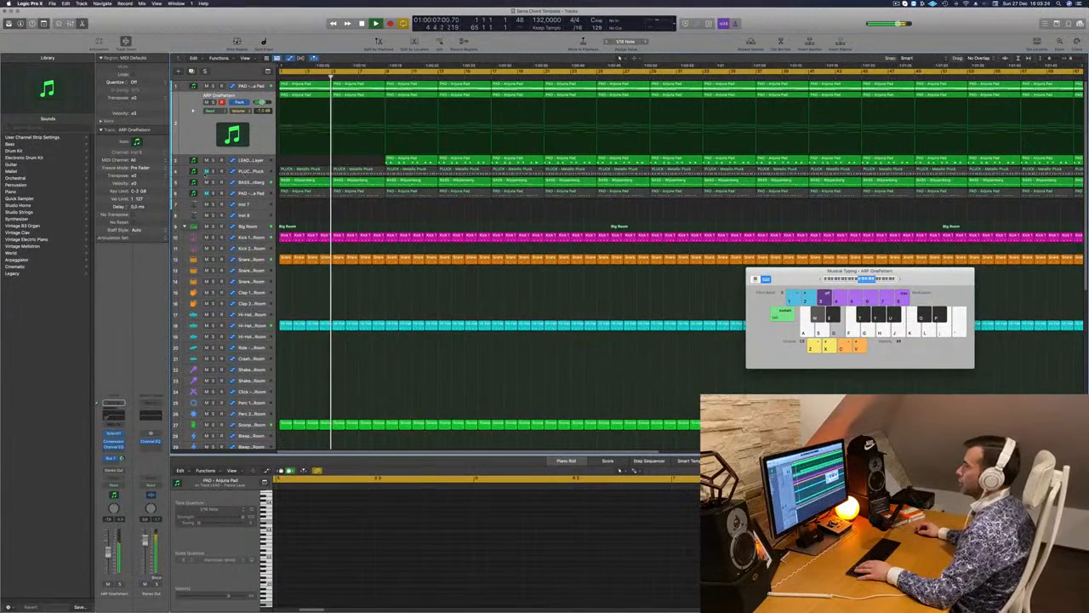
Step: Unmute the PLUCK - Metallic Pluck track and delete its first region so it enters at bar 5
click(206, 171)
click(288, 171)
key(Delete)
key(space)
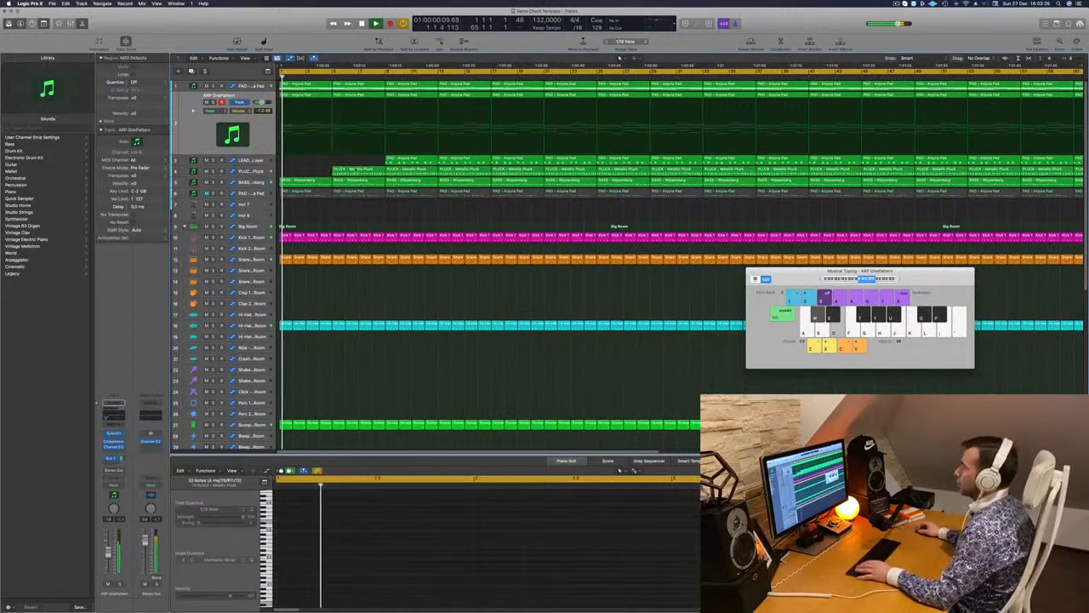
Step: Set the BASS - Wippenberg track's automation mode to Touch and record a Sylenth1 filter cutoff movement
click(247, 181)
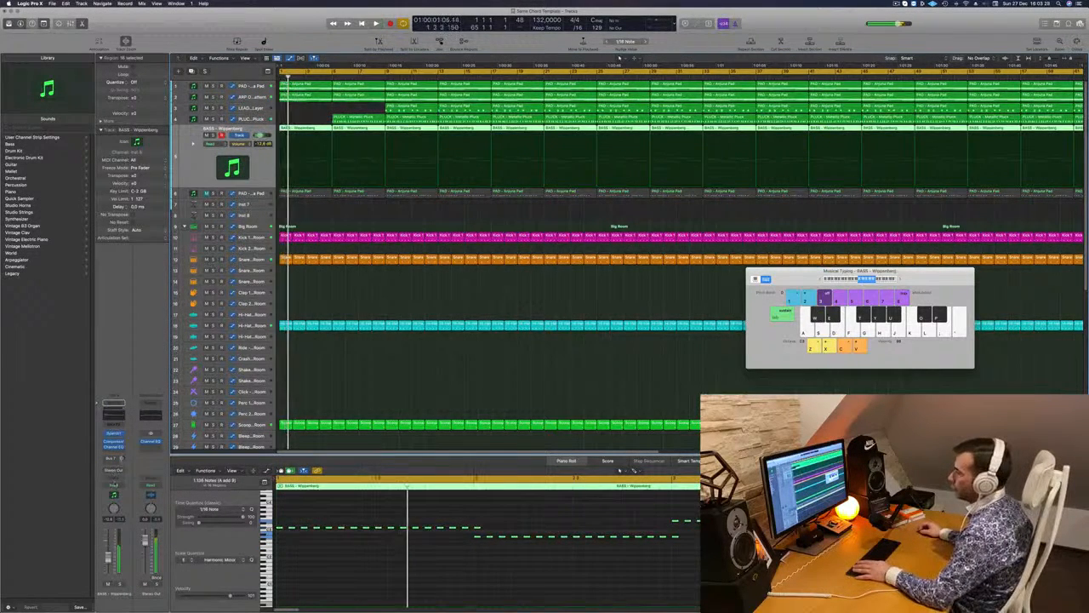
click(111, 486)
click(114, 492)
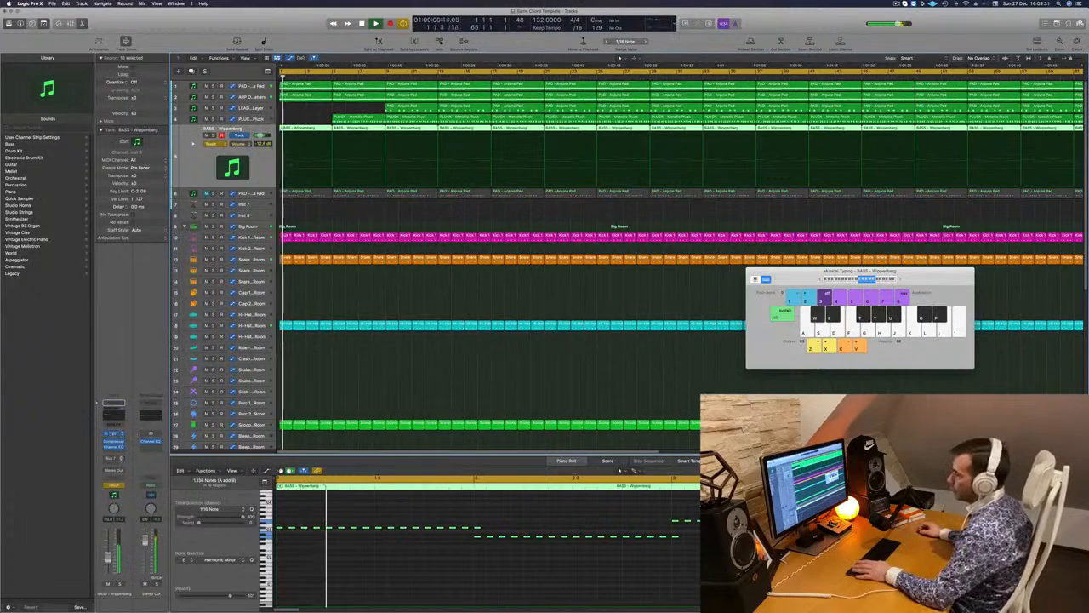
click(113, 433)
drag(410, 272, 411, 277)
click(392, 140)
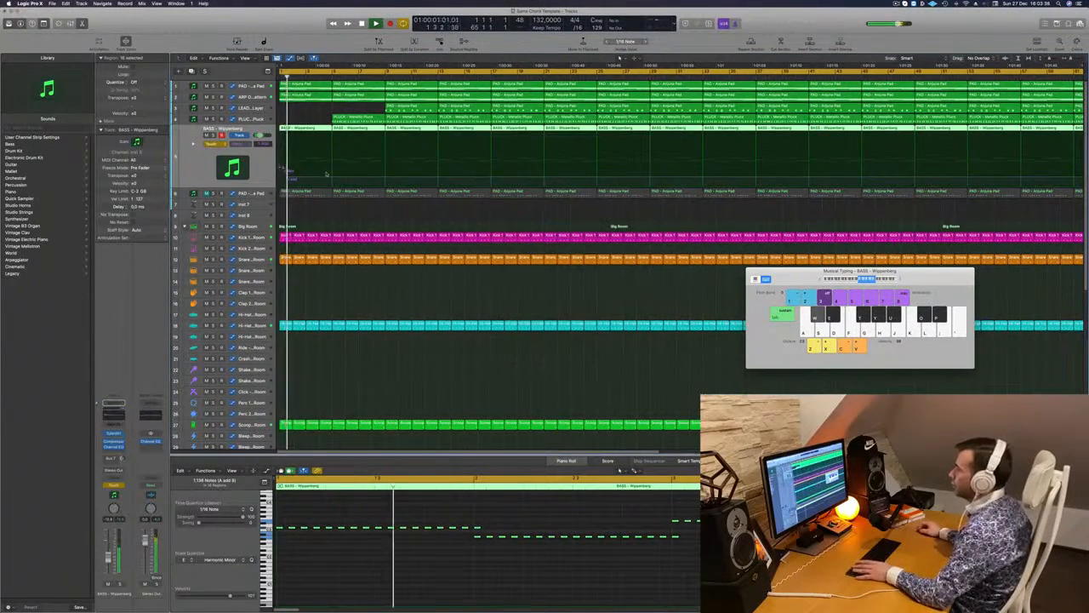
Step: Redraw the bass cutoff as a rise through the first region with a drop at the second, and set automation to Read
click(282, 176)
drag(279, 177, 278, 180)
click(217, 143)
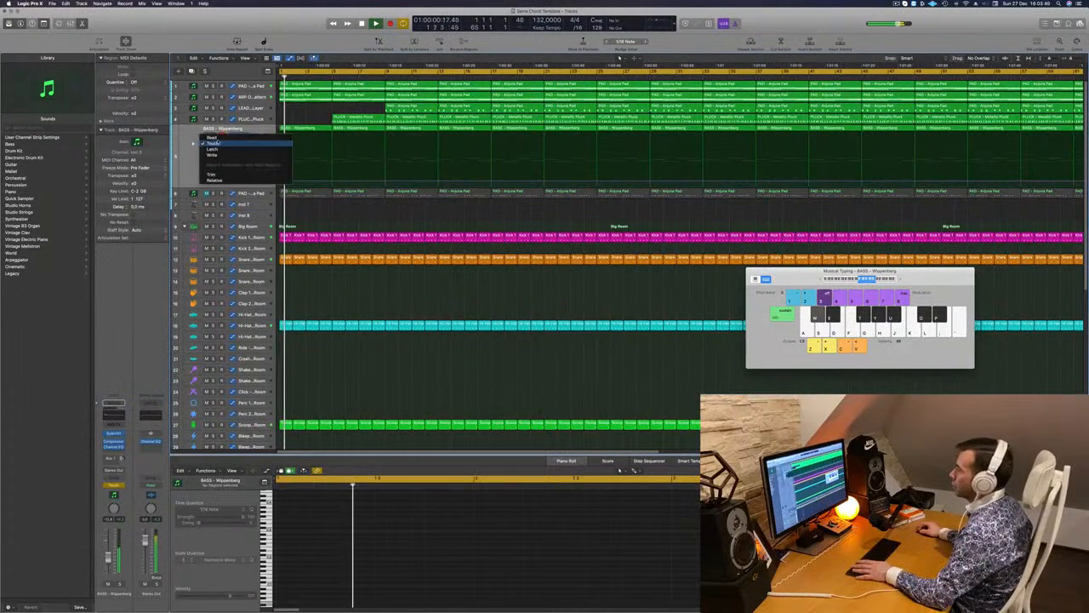
click(212, 144)
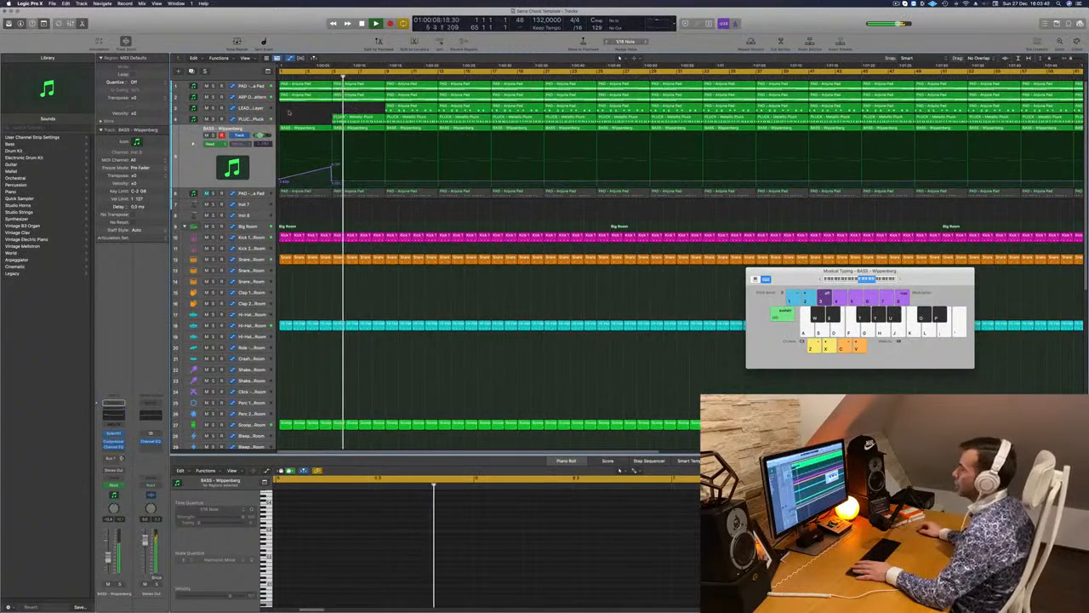
Step: Check the PLUCK - Metallic Pluck track's Sylenth1, replay from the start, and close the Sylenth1 and Musical Typing windows
key(Up)
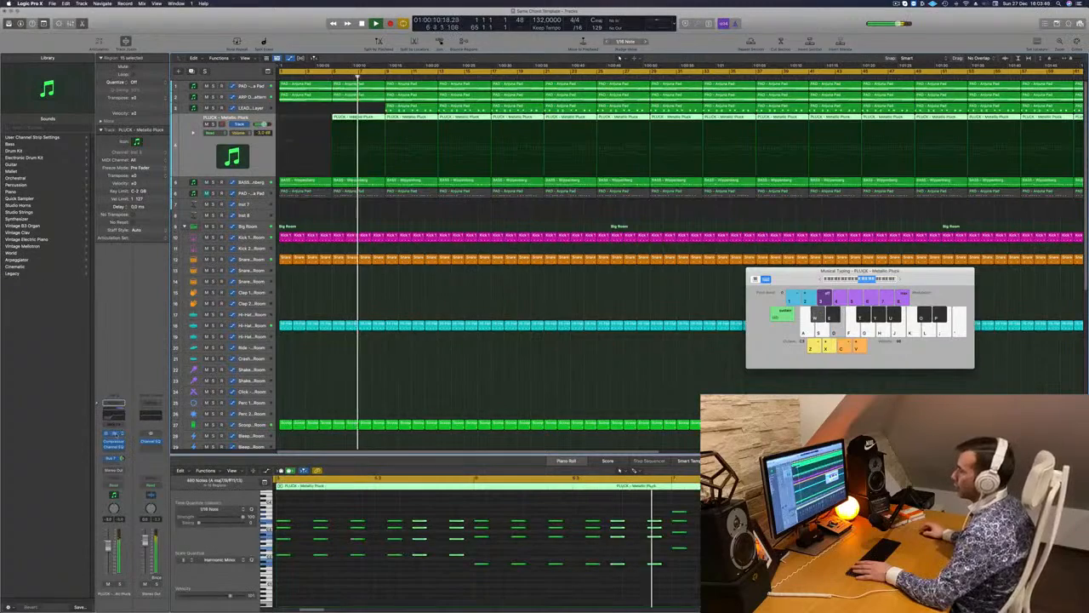
click(116, 435)
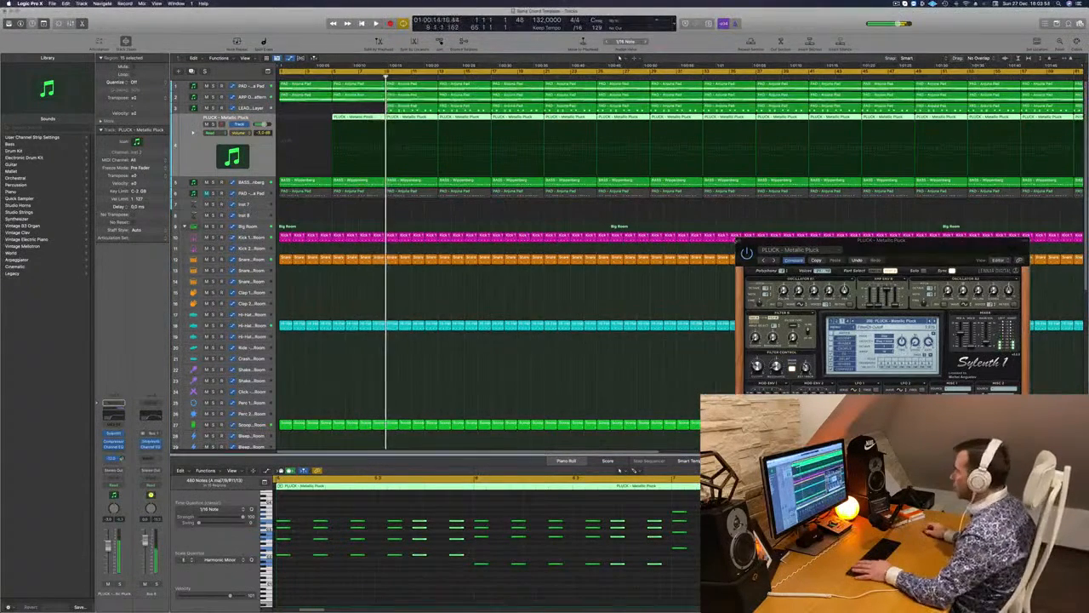
key(Return)
click(740, 240)
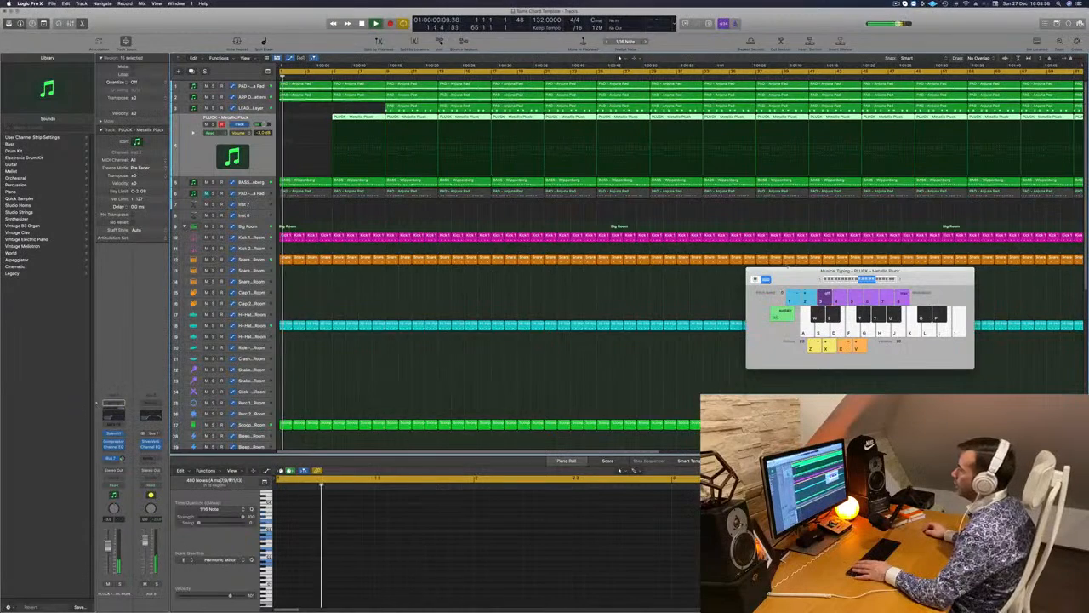
drag(796, 278, 539, 281)
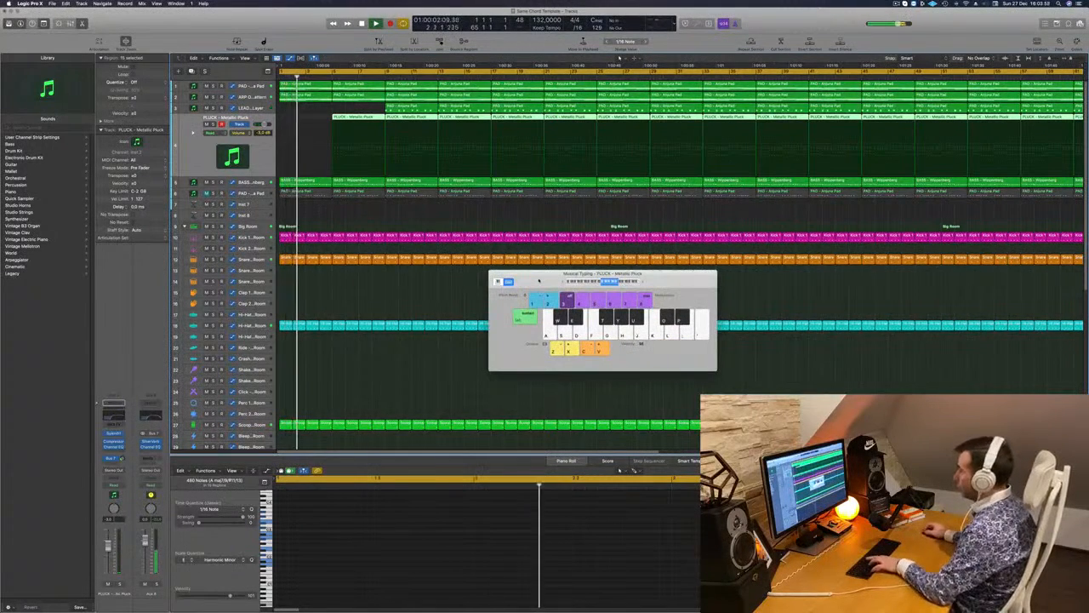
click(493, 273)
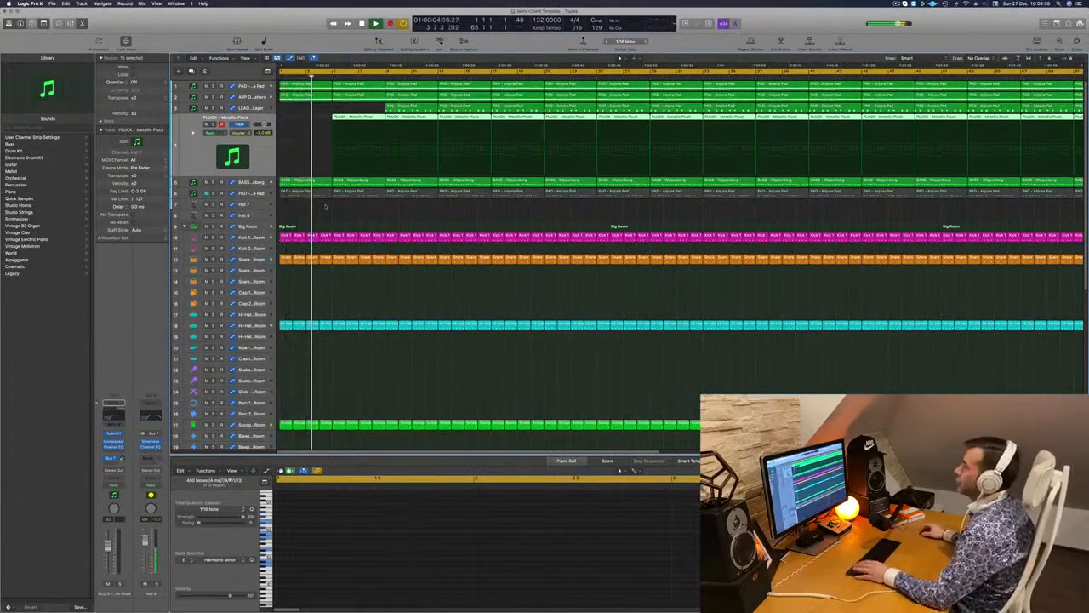
Step: Copy the TR-909 hi-hat region at bar 5 onto the Crash - Roland TR-909 track and delete all but its first note
key(super+Right)
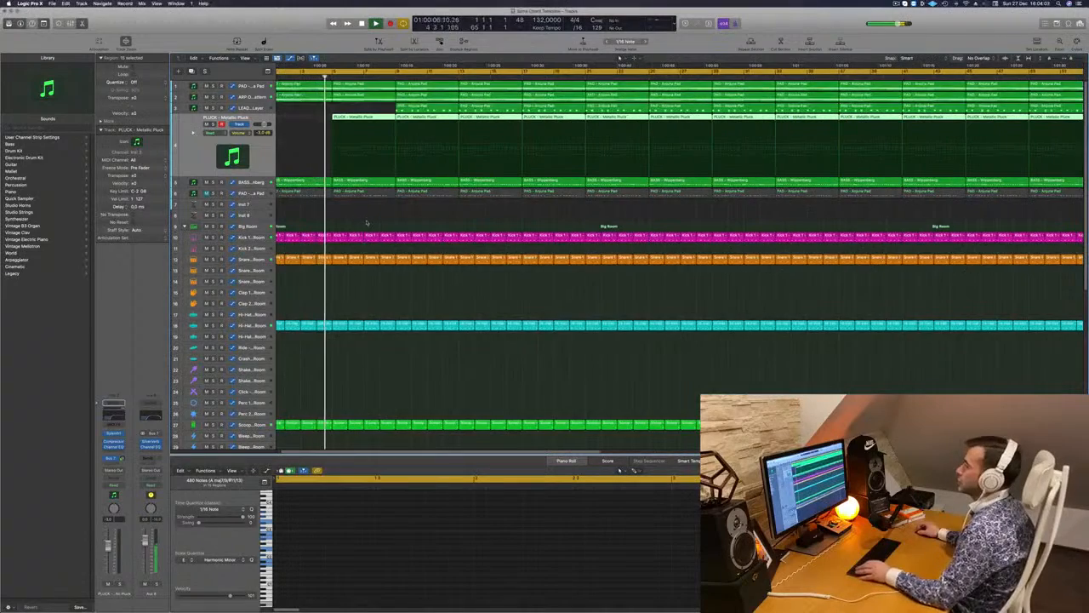
key(super+Down)
key(super+Up)
key(super+Up)
key(super+Up)
scroll(352, 323, down, 5)
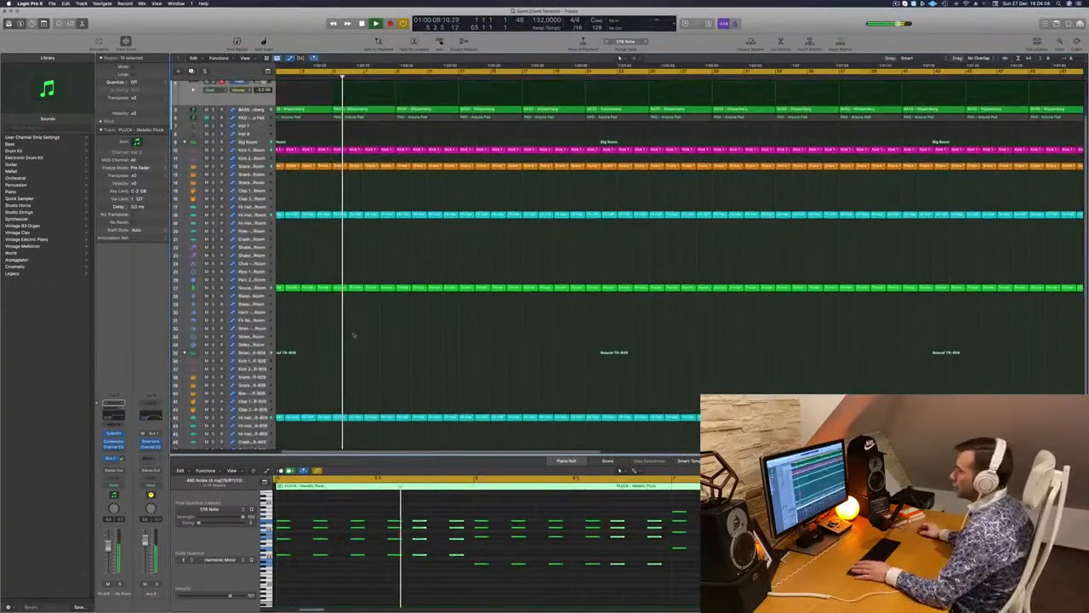
scroll(345, 385, down, 3)
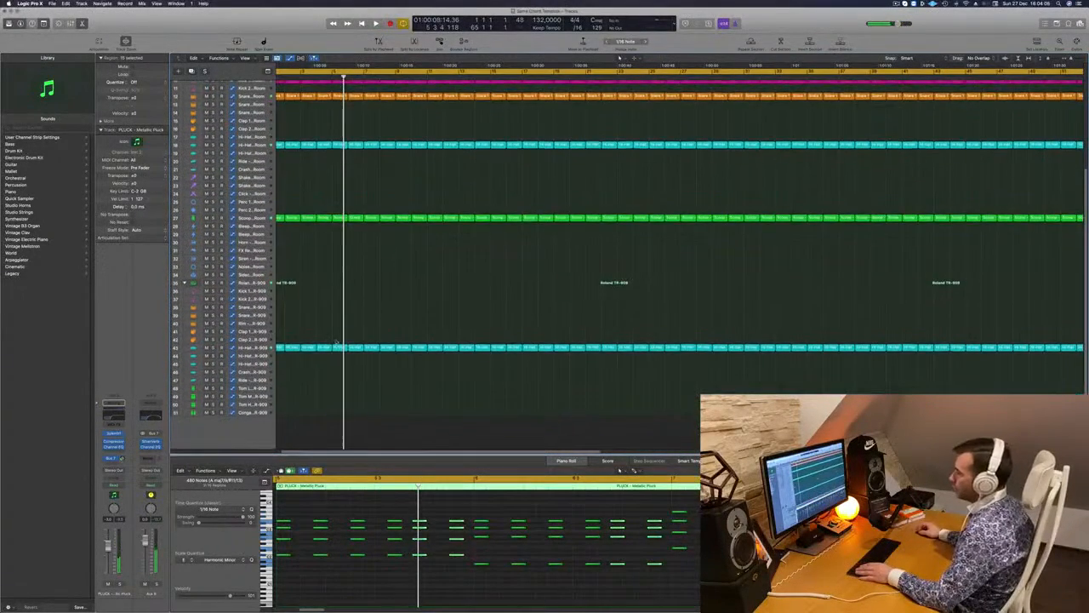
click(352, 347)
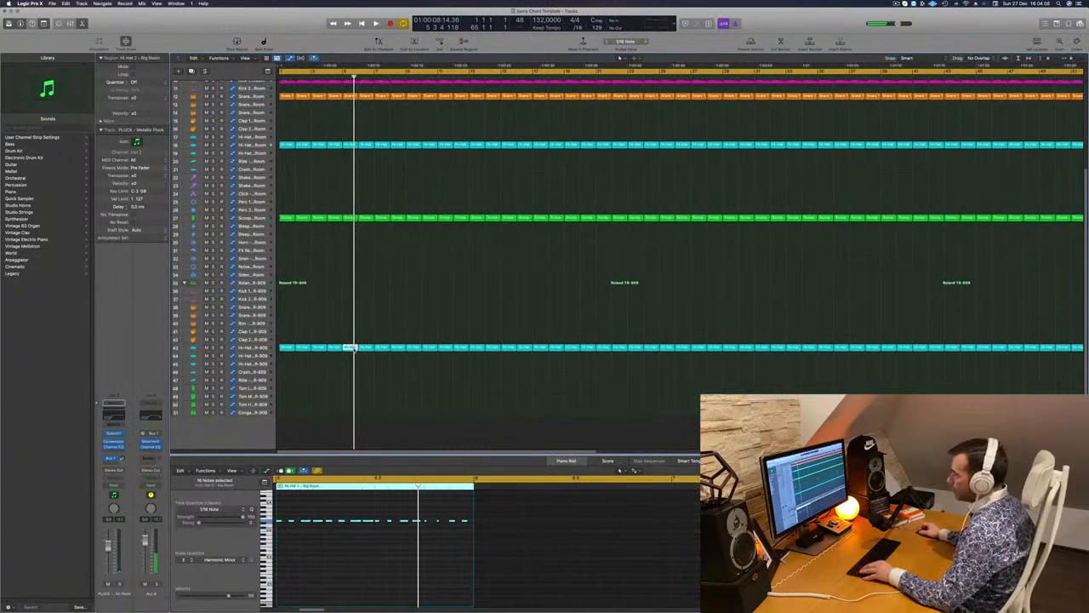
drag(356, 375, 356, 384)
drag(370, 514, 555, 543)
key(space)
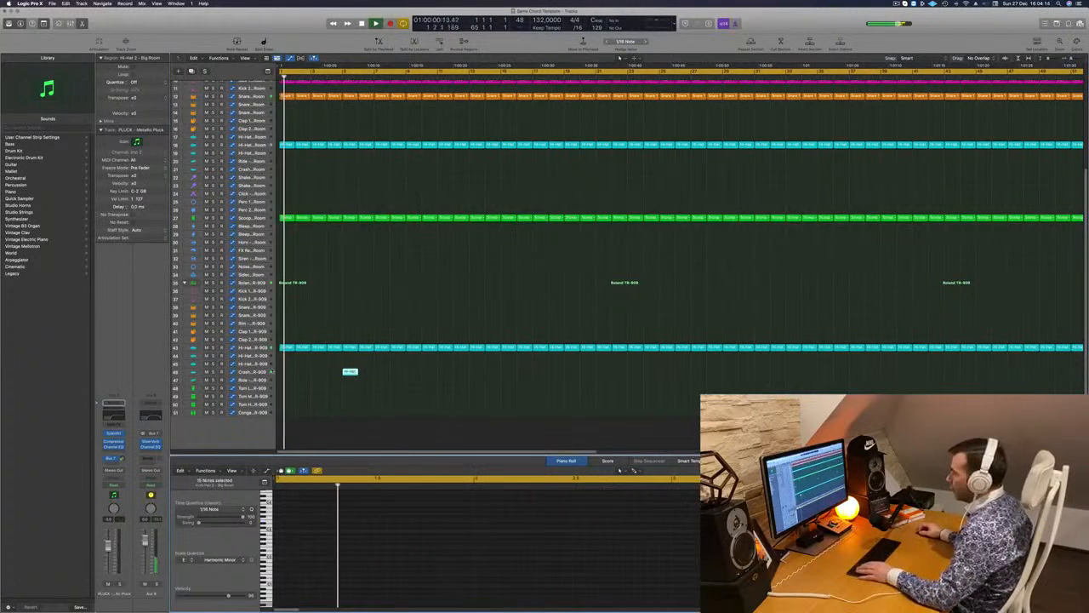
Step: Add a Bus 7 send to the Crash - Roland TR-909 track and replay the arrangement to hear the crash
click(246, 371)
key(space)
key(space)
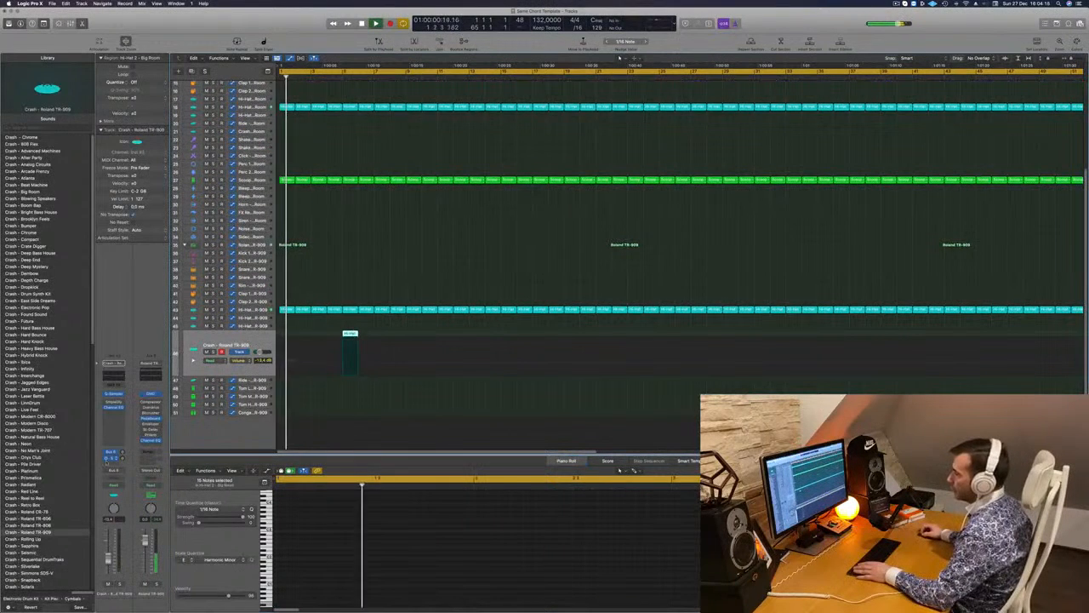
click(112, 464)
mouse_move(149, 472)
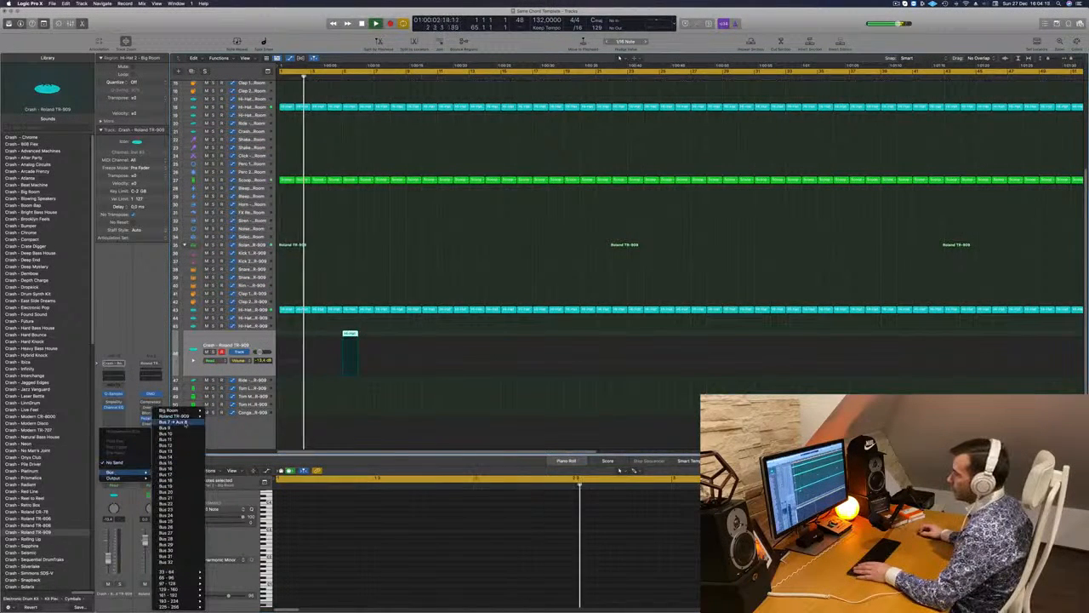
click(167, 428)
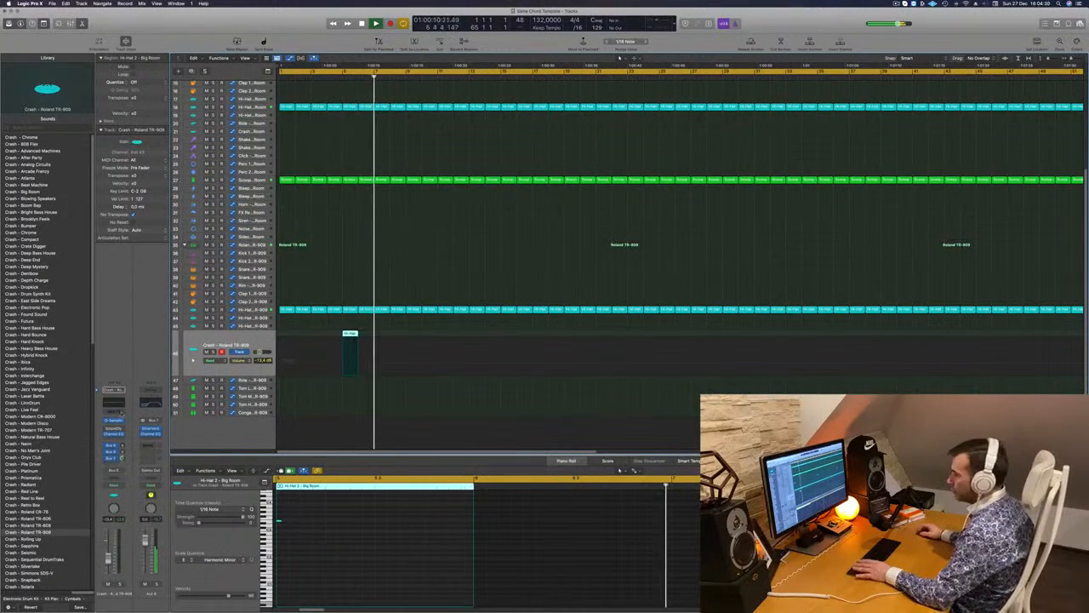
key(Return)
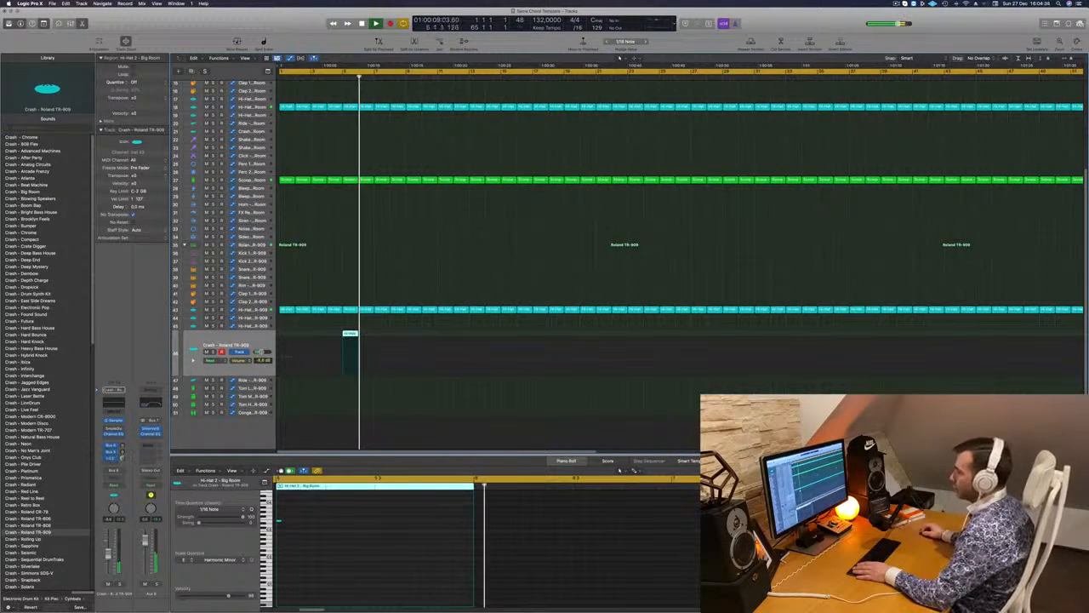
Step: Replay the arrangement from the start to review the new crash together with all tracks
scroll(367, 241, up, 5)
key(Return)
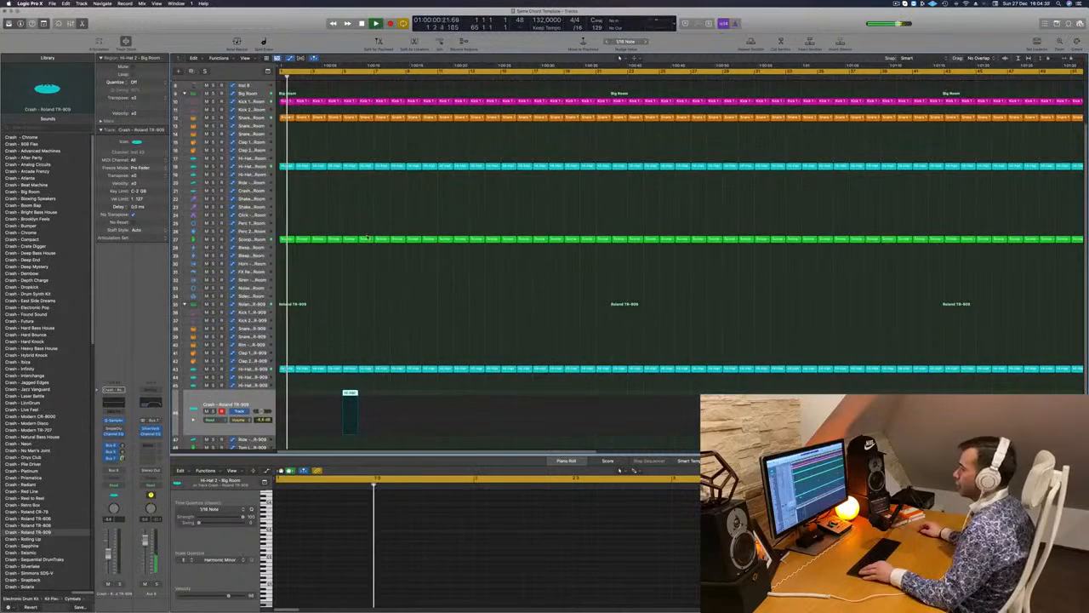
scroll(367, 240, up, 5)
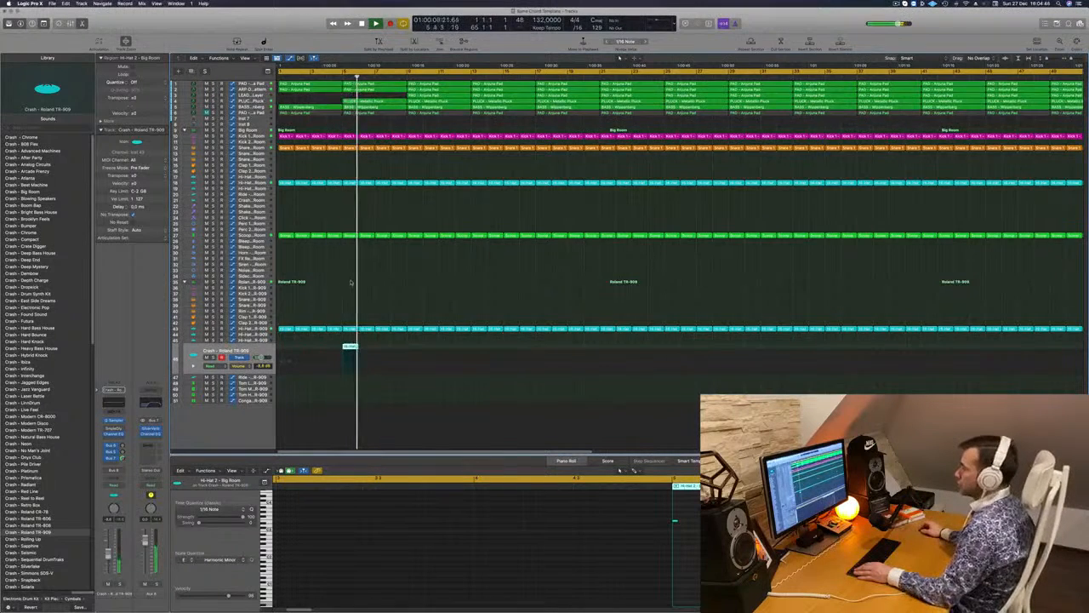
key(Return)
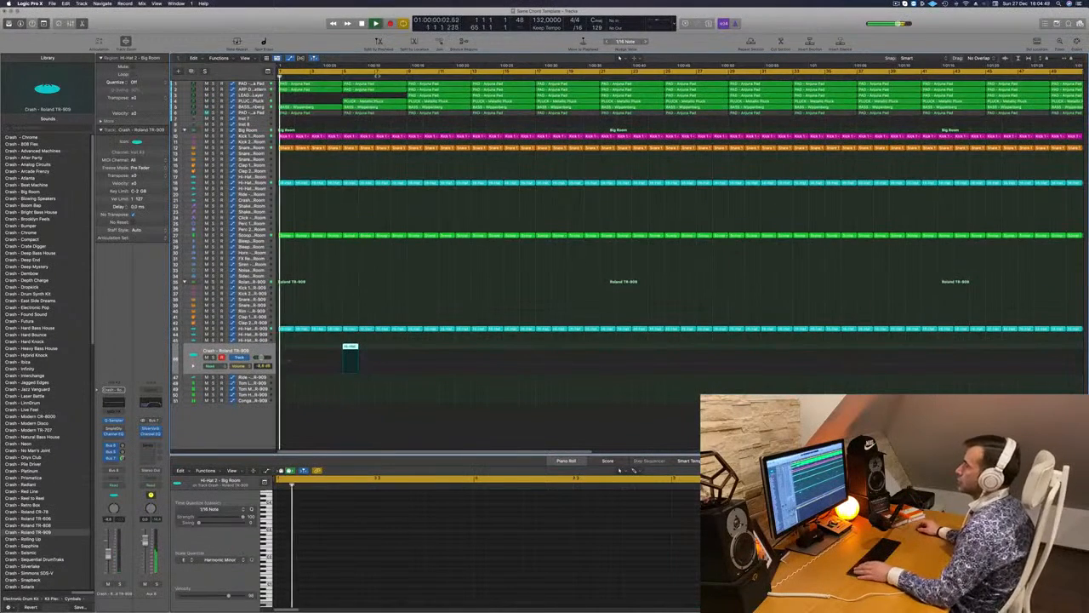
Step: Set the ARP OnePattern track's automation to Touch, replay from the start and record a Filter A cutoff move in its Sylenth1
click(255, 83)
key(Return)
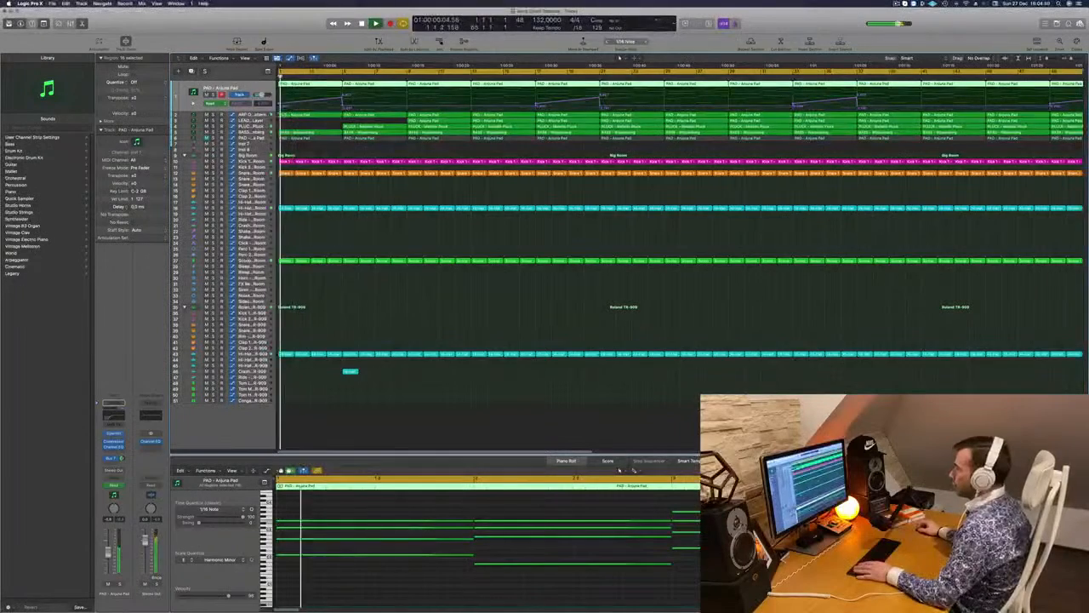
click(261, 114)
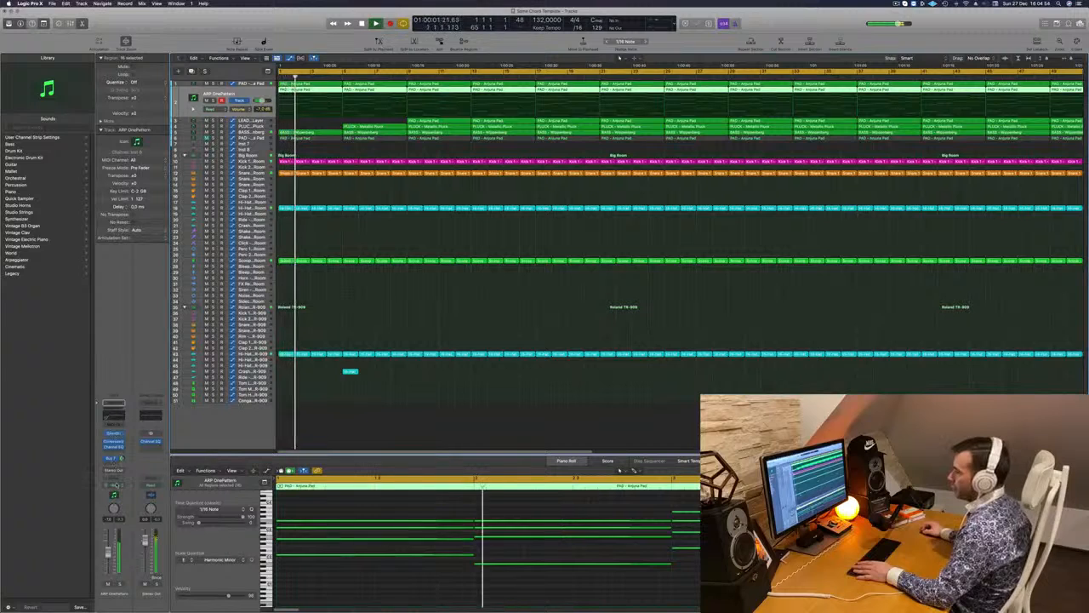
click(116, 485)
click(116, 492)
key(Return)
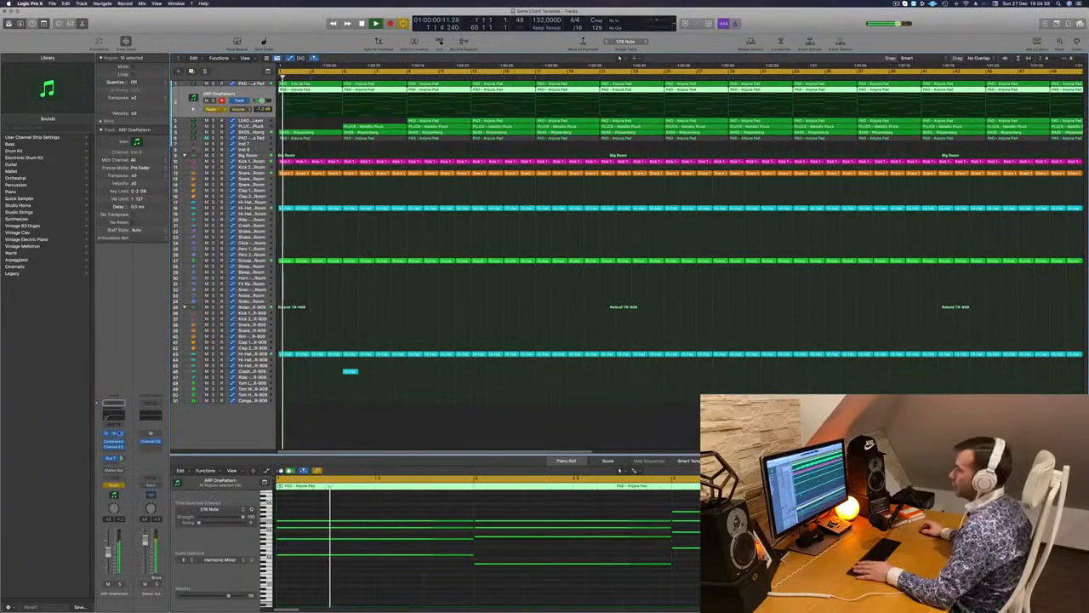
click(113, 434)
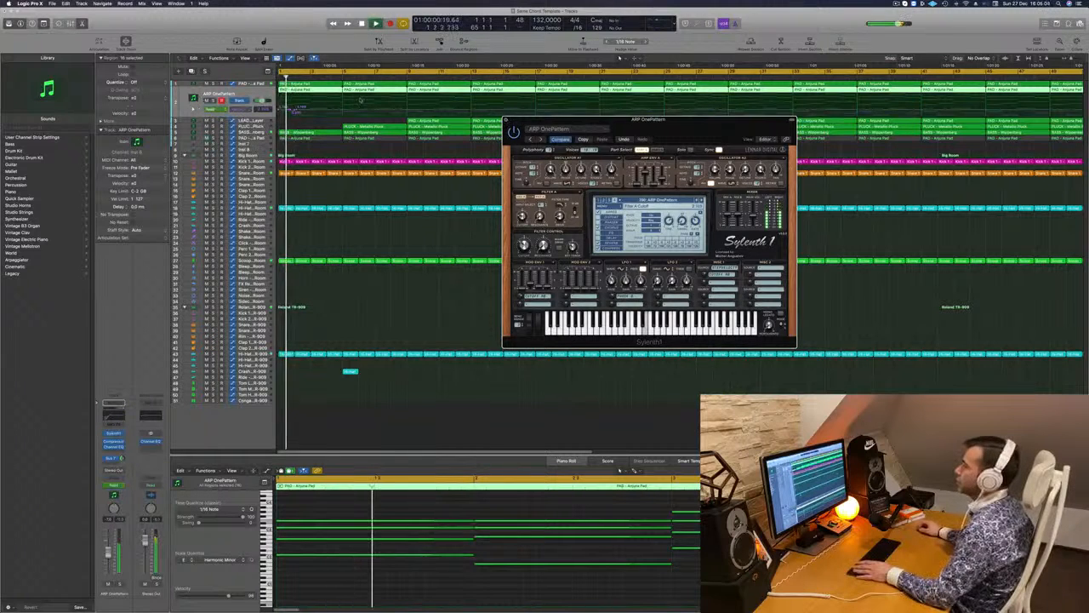
key(super+w)
Step: Reshape the ARP OnePattern cutoff automation into a steady rise from bar 1 to bar 5 with a drop at bar 5
click(311, 109)
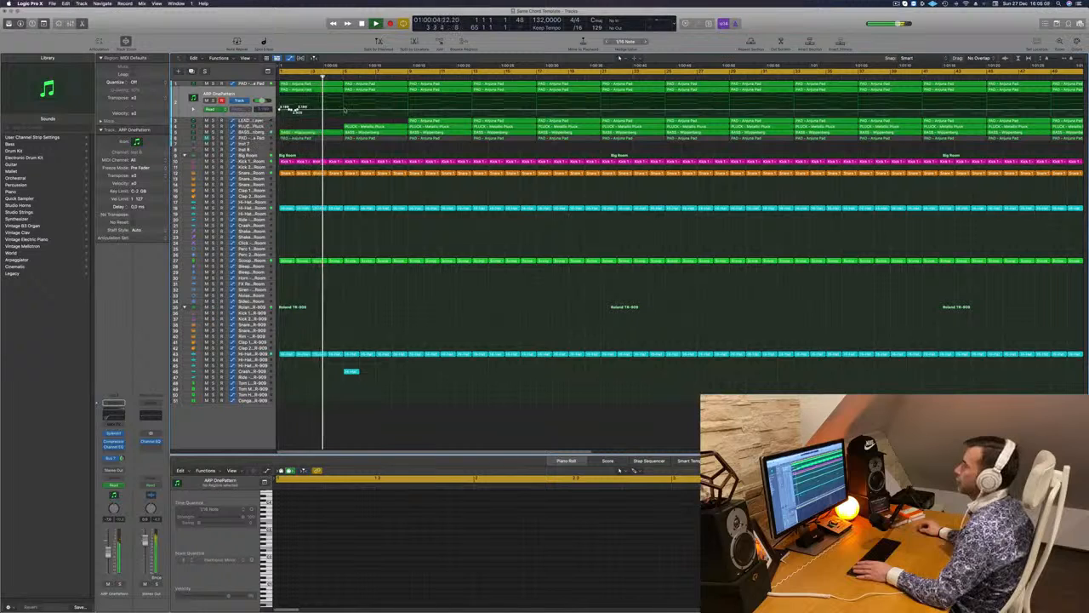
drag(345, 109, 342, 103)
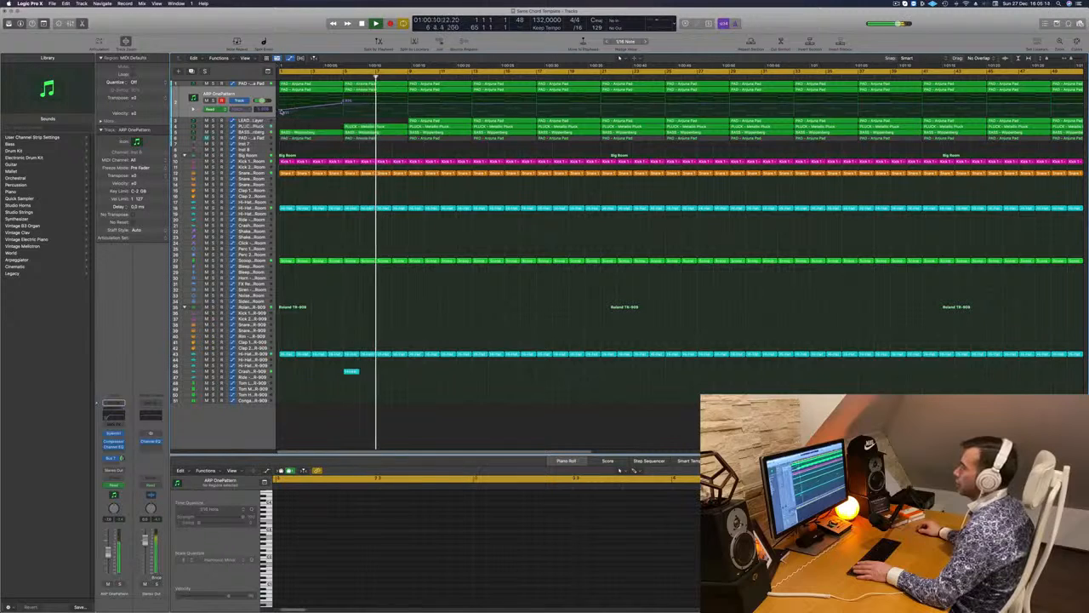
drag(295, 111, 281, 112)
key(space)
key(space)
click(344, 103)
drag(344, 103, 343, 113)
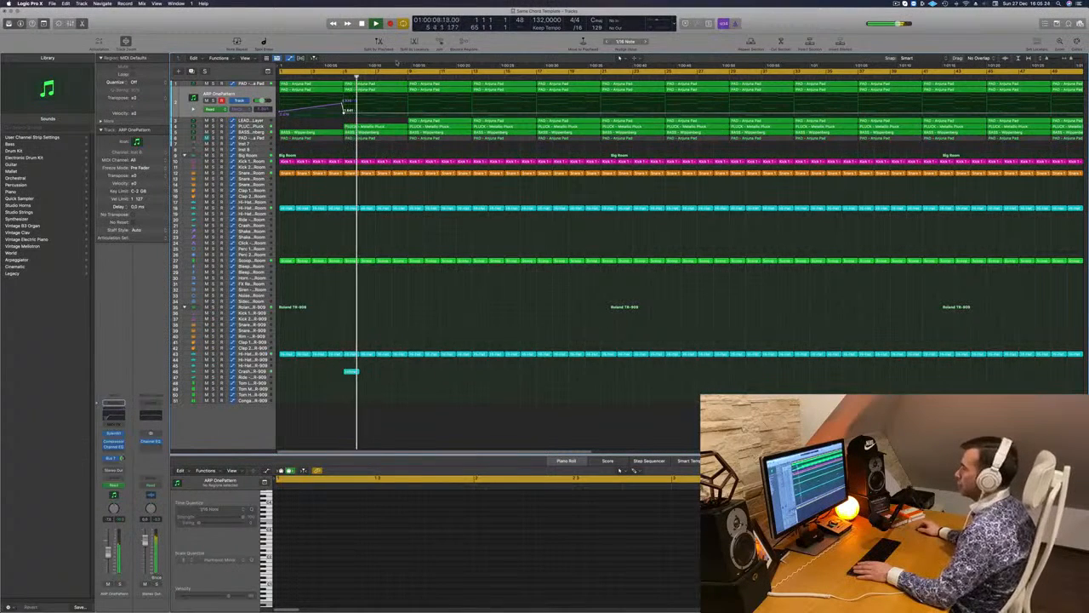
key(comma)
key(comma)
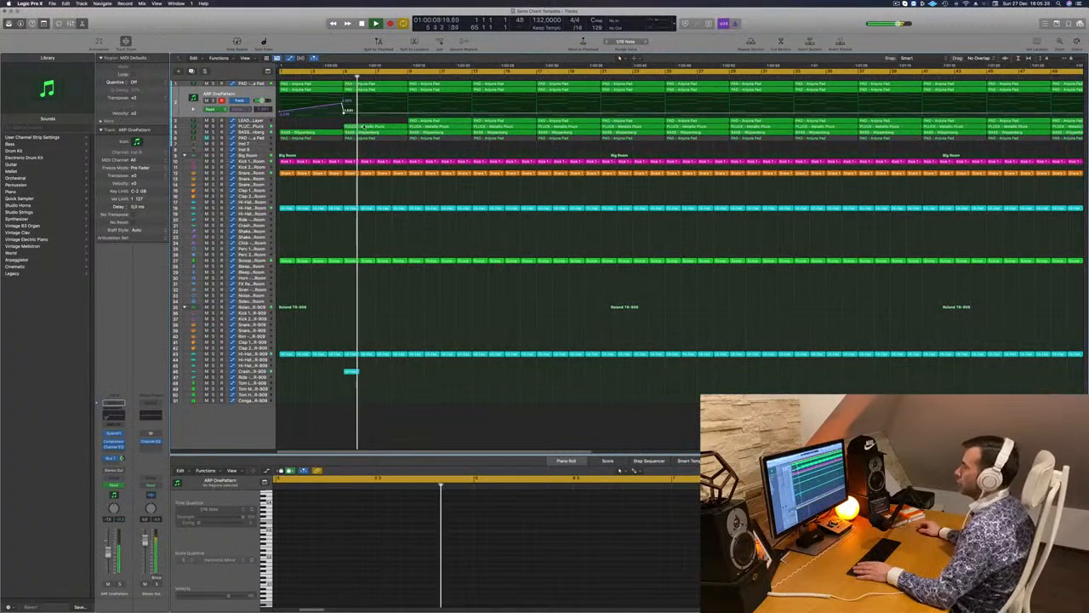
Step: Load the Sylenth1 preset PLUCK - Deadmau5 Thing 1 on the Metallic Pluck track and replay from the start
click(361, 126)
click(260, 128)
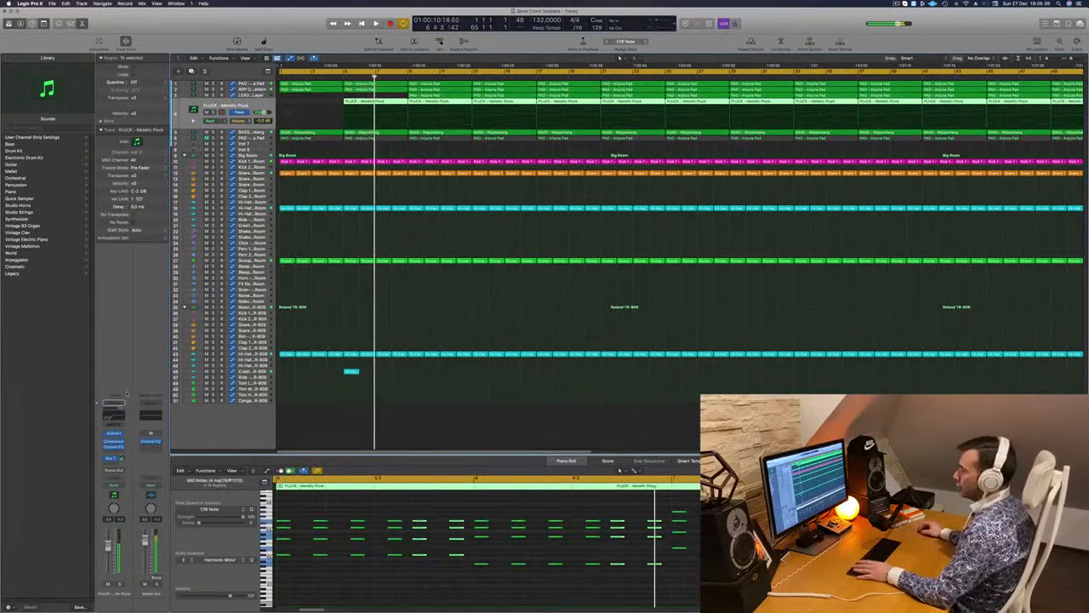
key(Return)
click(113, 434)
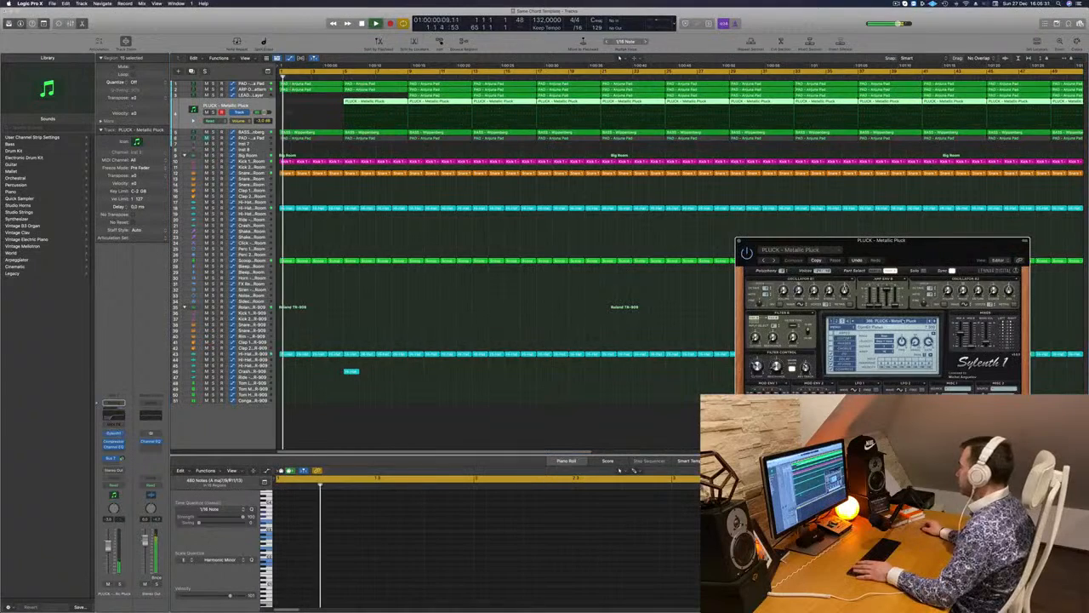
click(889, 321)
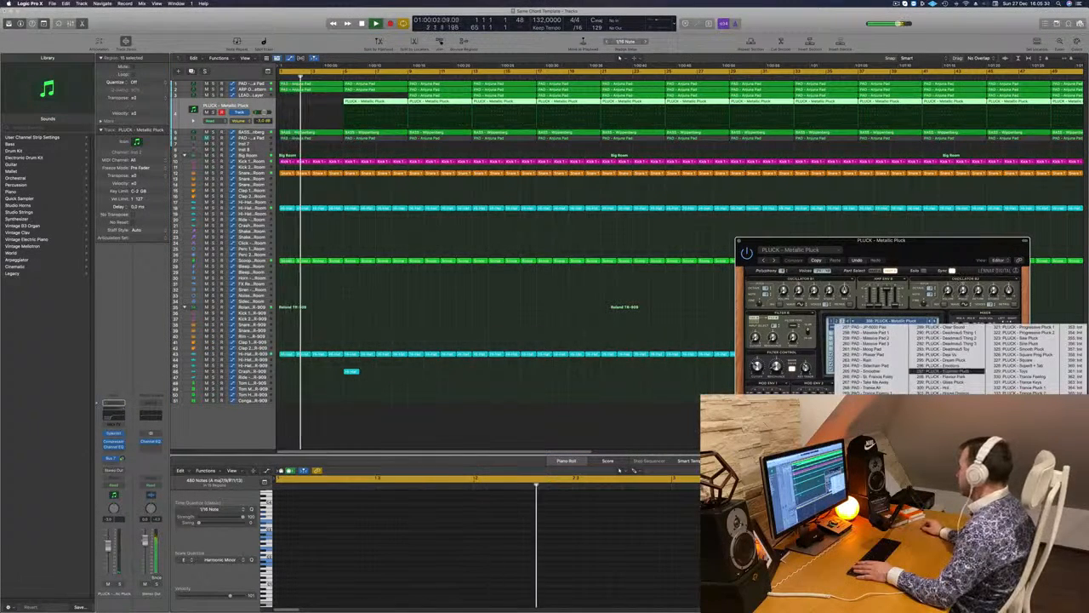
click(945, 333)
drag(926, 242, 564, 168)
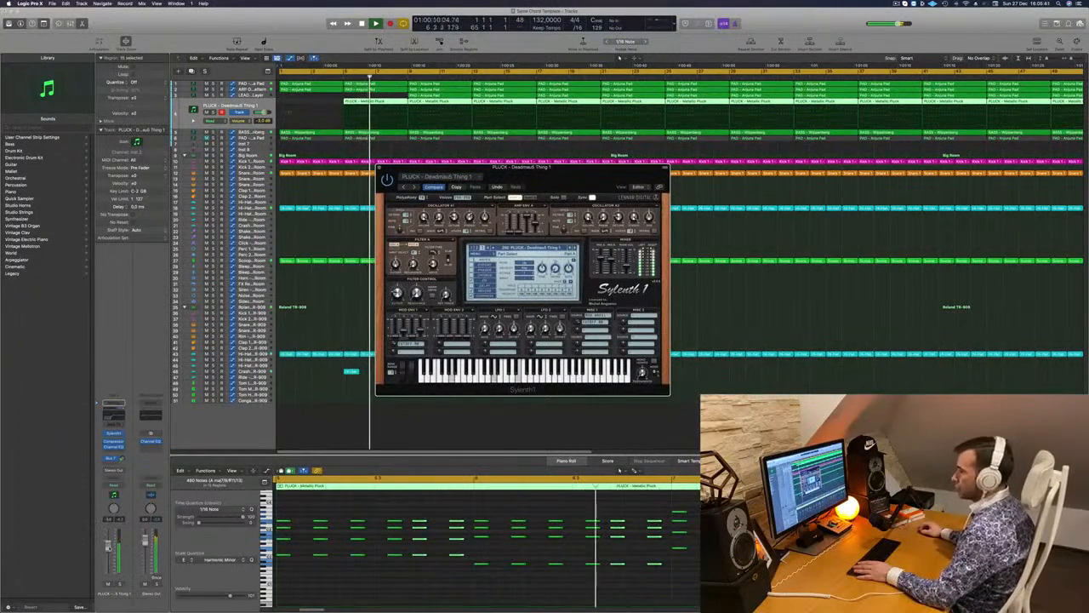
Step: Adjust the pluck track's Bus 7 send, lower its Channel EQ low-cut frequency, and close both plug-in windows
click(116, 458)
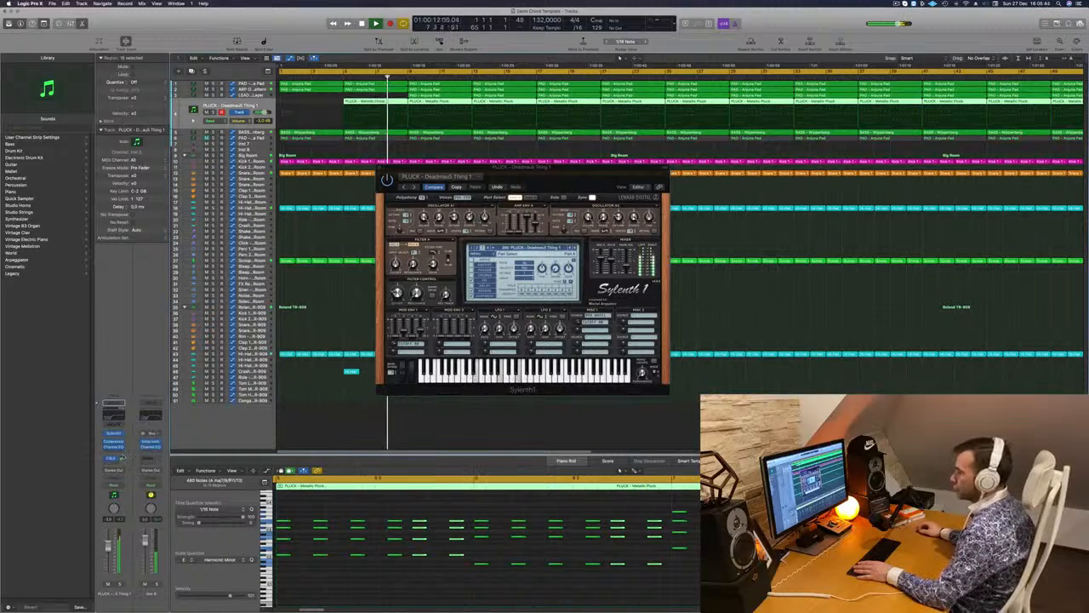
click(120, 418)
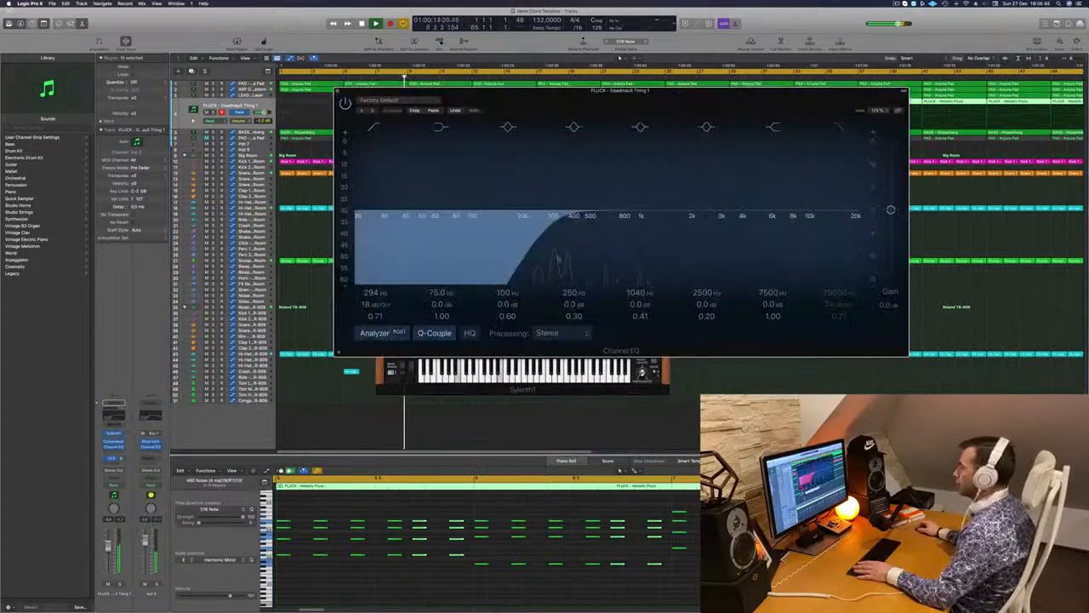
drag(549, 224, 523, 225)
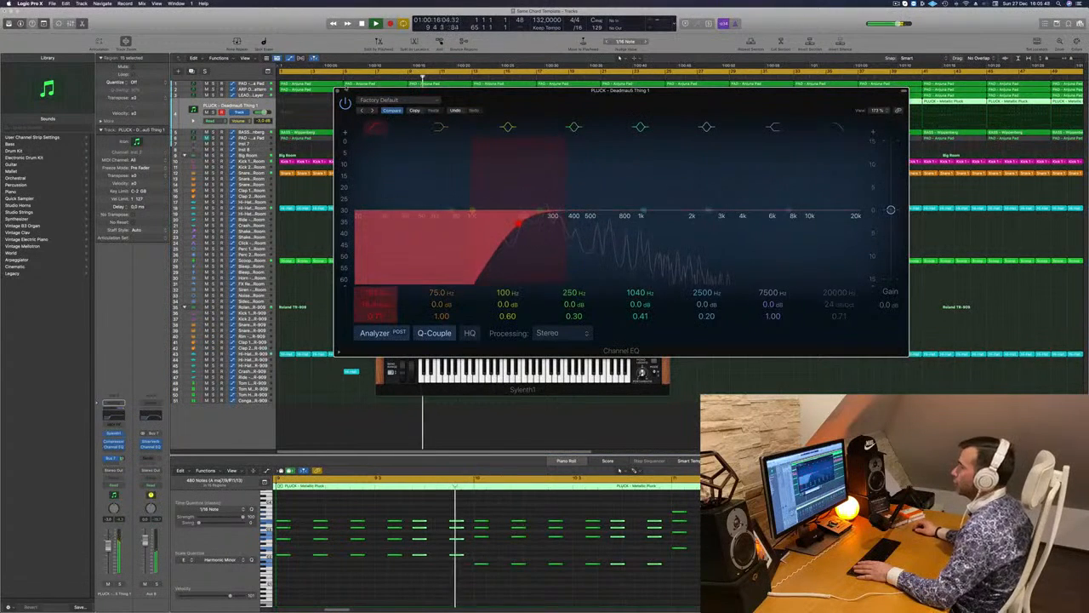
click(338, 91)
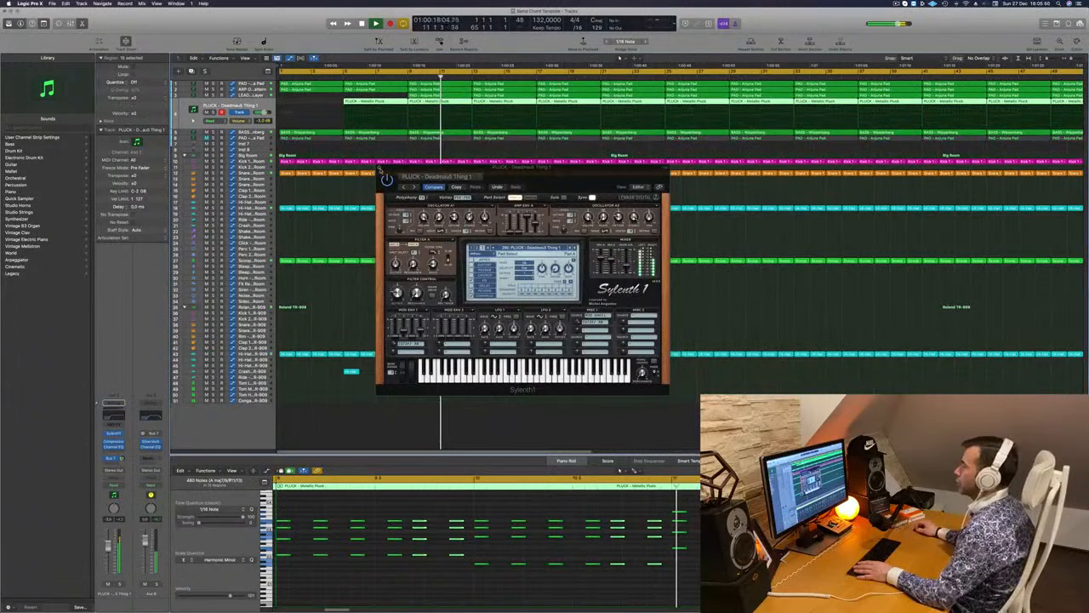
click(380, 167)
Step: Replay from the start and clear the lead, pluck and all non-kick drum regions from bar 13 to bar 17
scroll(423, 114, left, 1)
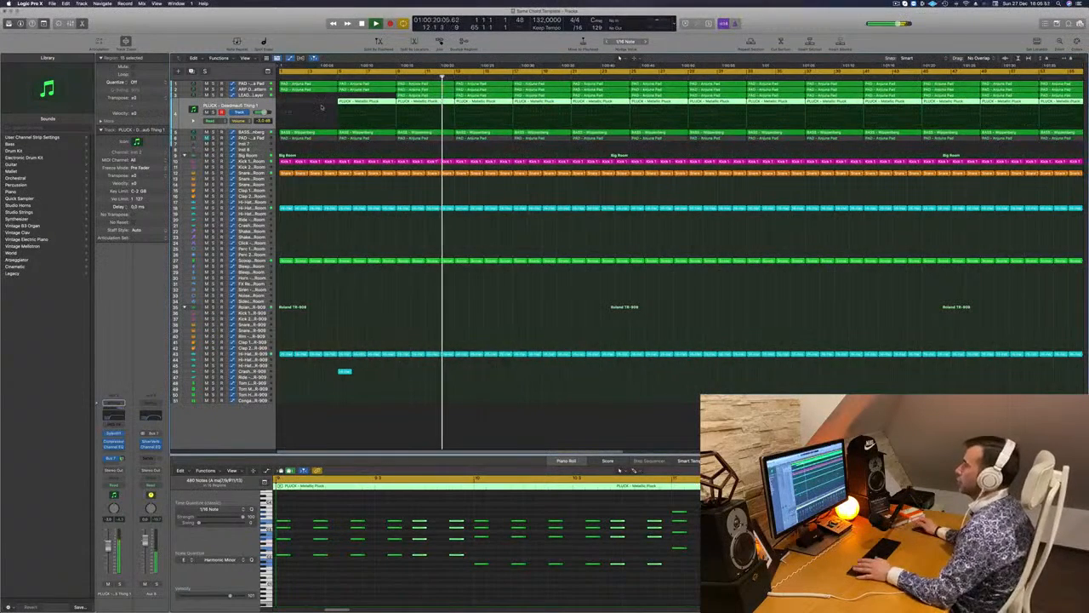
key(Return)
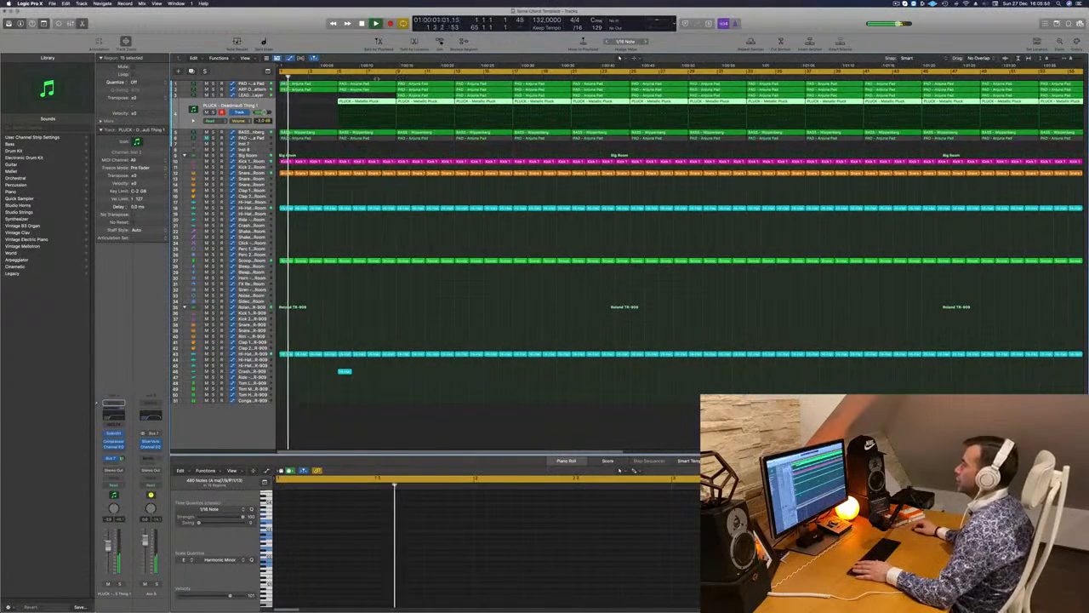
click(479, 191)
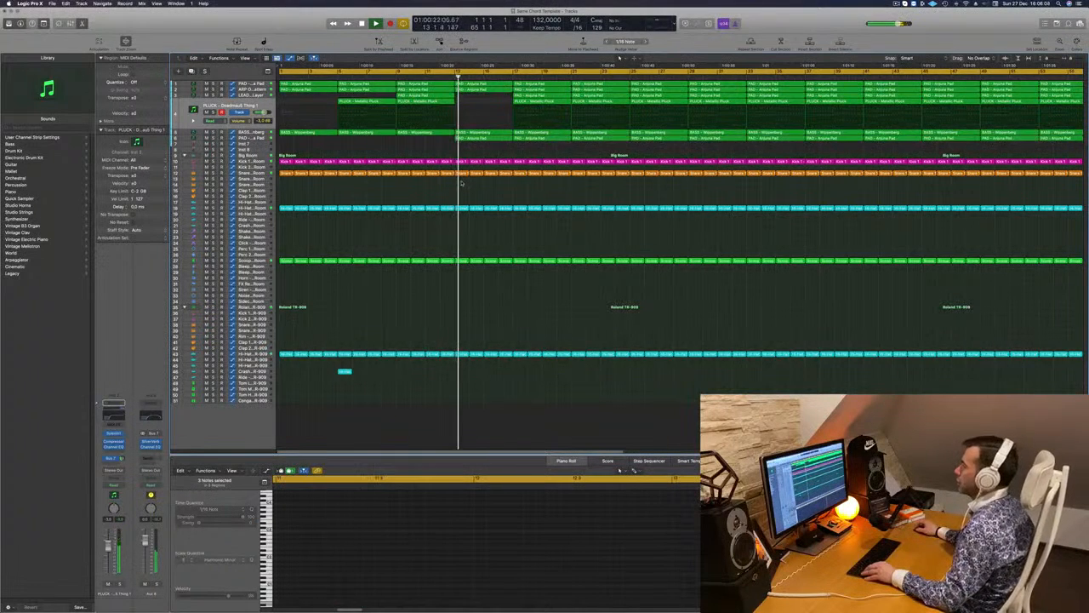
drag(459, 168, 513, 381)
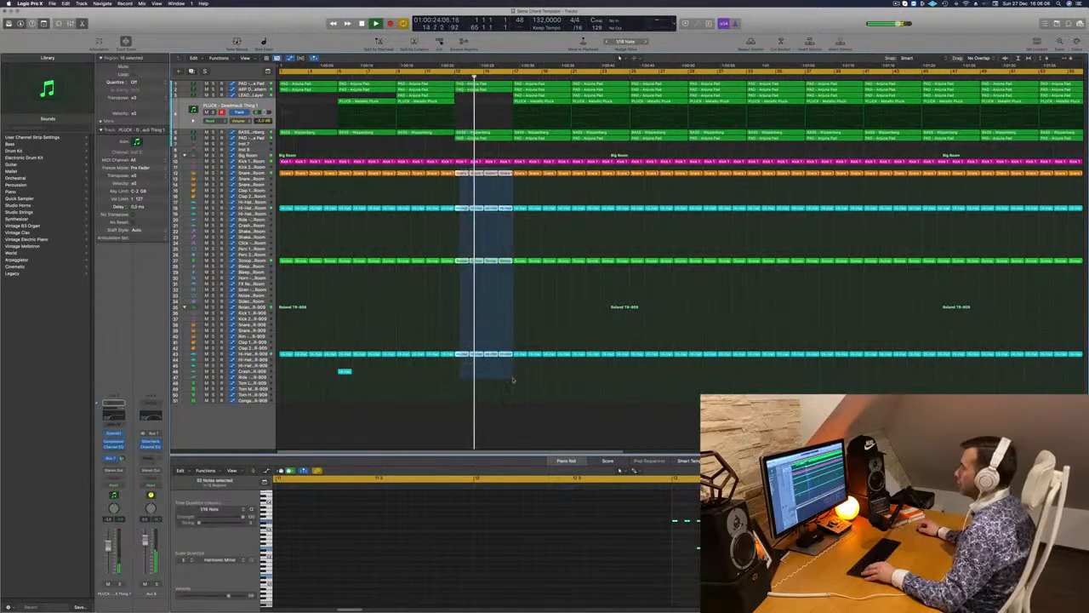
key(Delete)
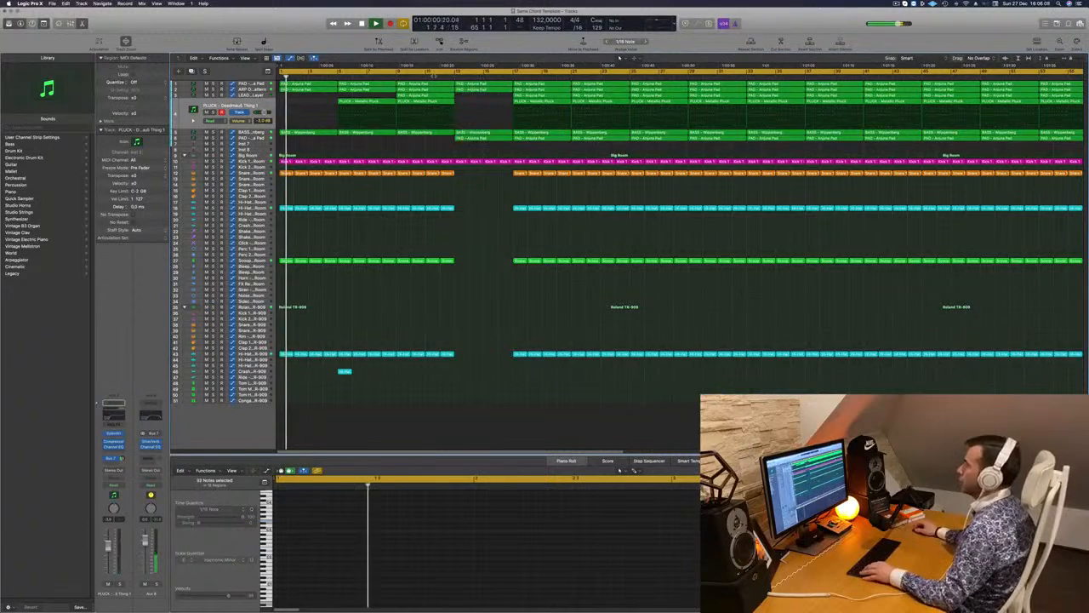
Step: Copy the crash region from bar 5 to bar 13 on the Crash - Roland TR-909 track and replay that transition
key(super+Left)
key(super+Left)
key(super+Left)
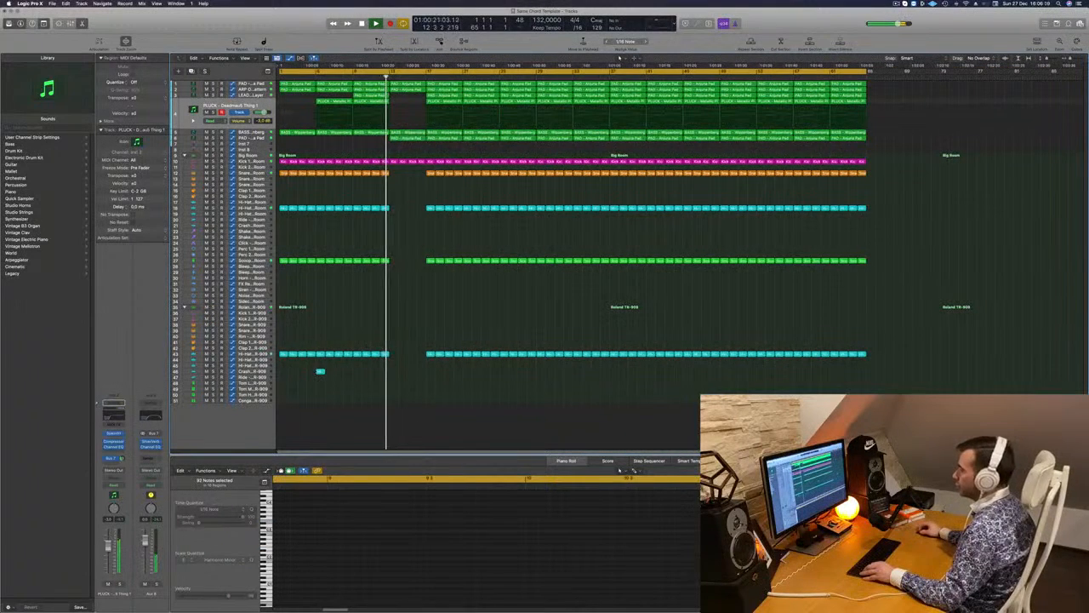
click(320, 371)
drag(334, 373, 406, 373)
click(377, 79)
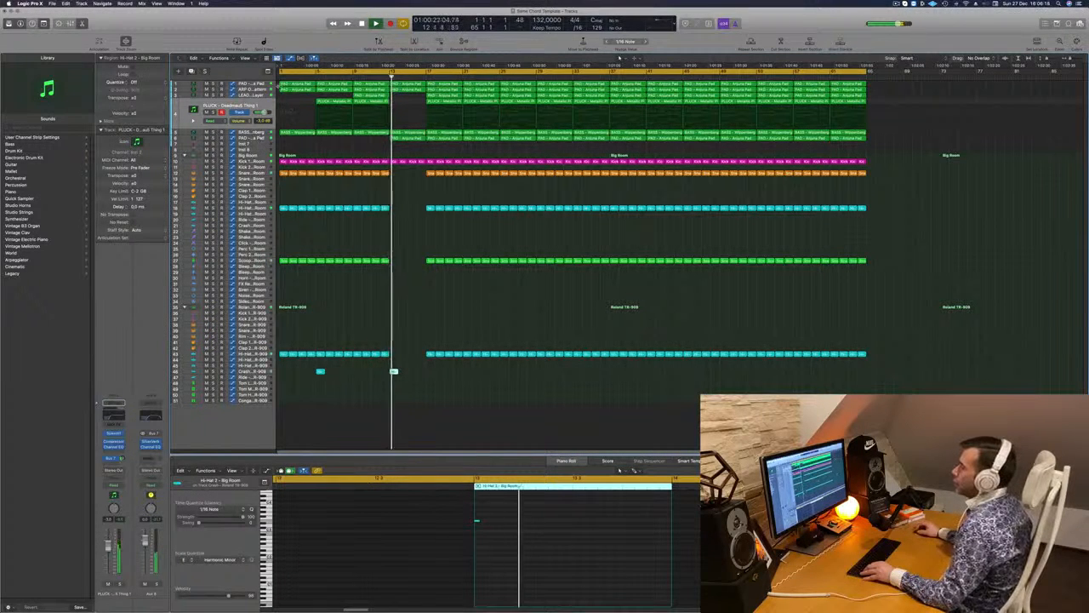
Step: Add a rise from bar 9 to bar 13 to the BASS - Wippenberg filter automation and replay the passage
click(251, 133)
key(Return)
drag(390, 133, 390, 125)
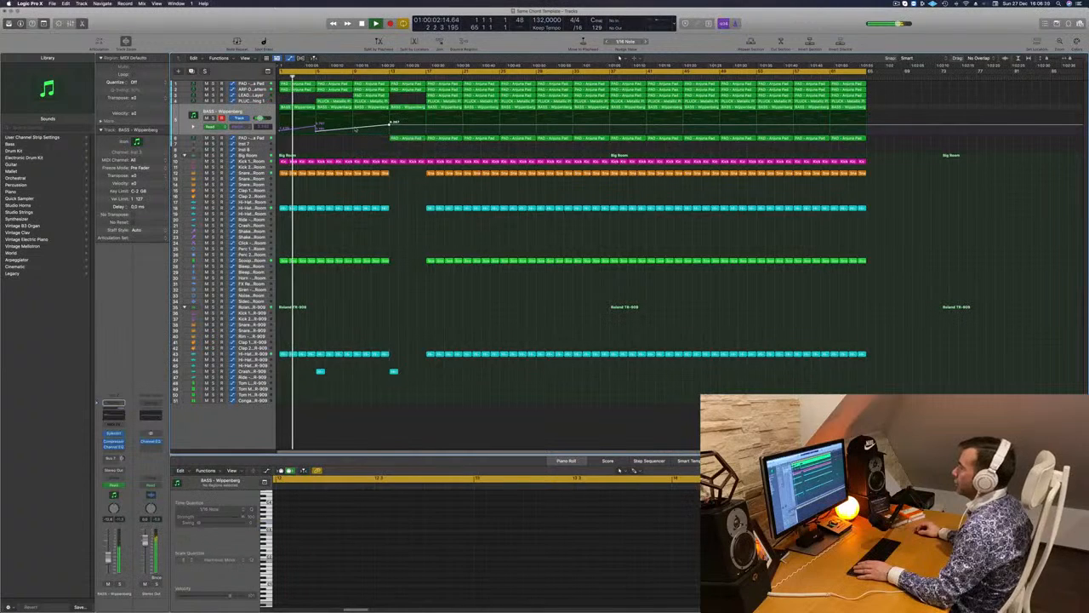
click(357, 131)
click(380, 78)
Step: Add a filter automation rise from bar 9 to bar 13 on the PAD - Anjuna Pad track
click(251, 83)
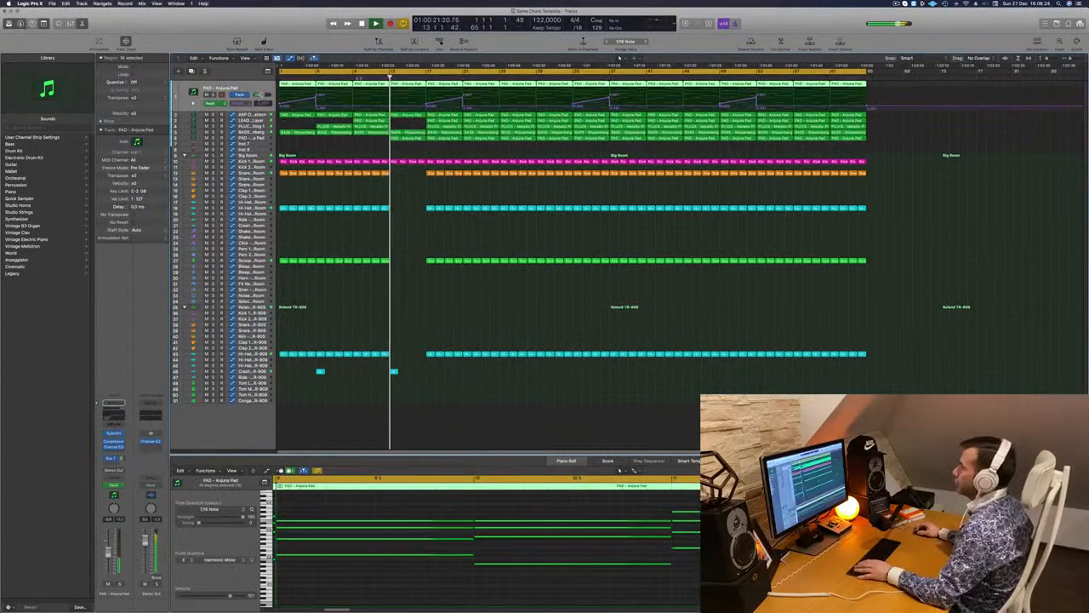
key(space)
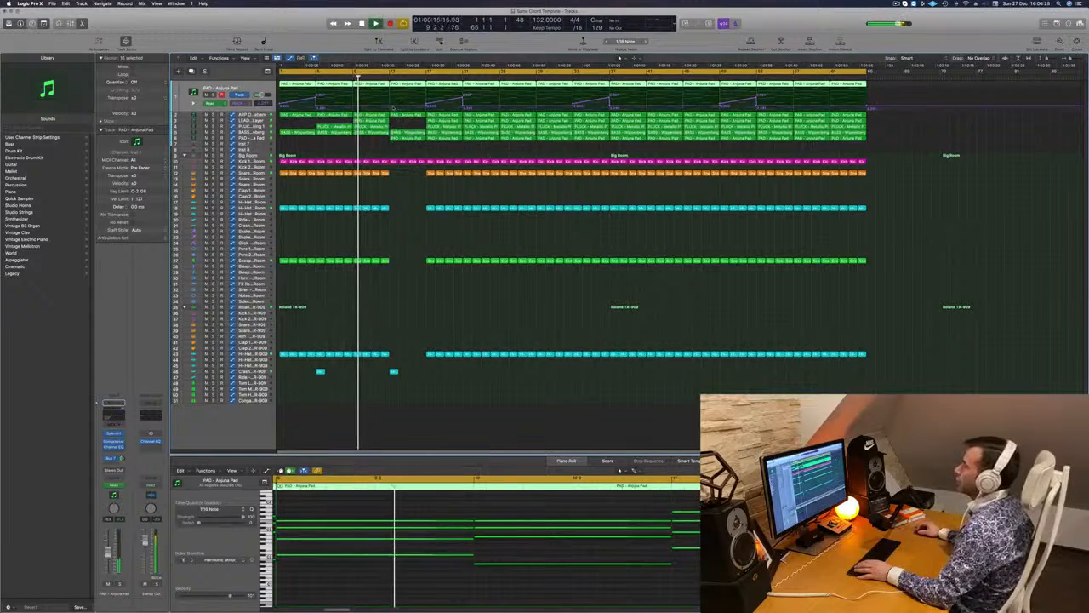
click(390, 107)
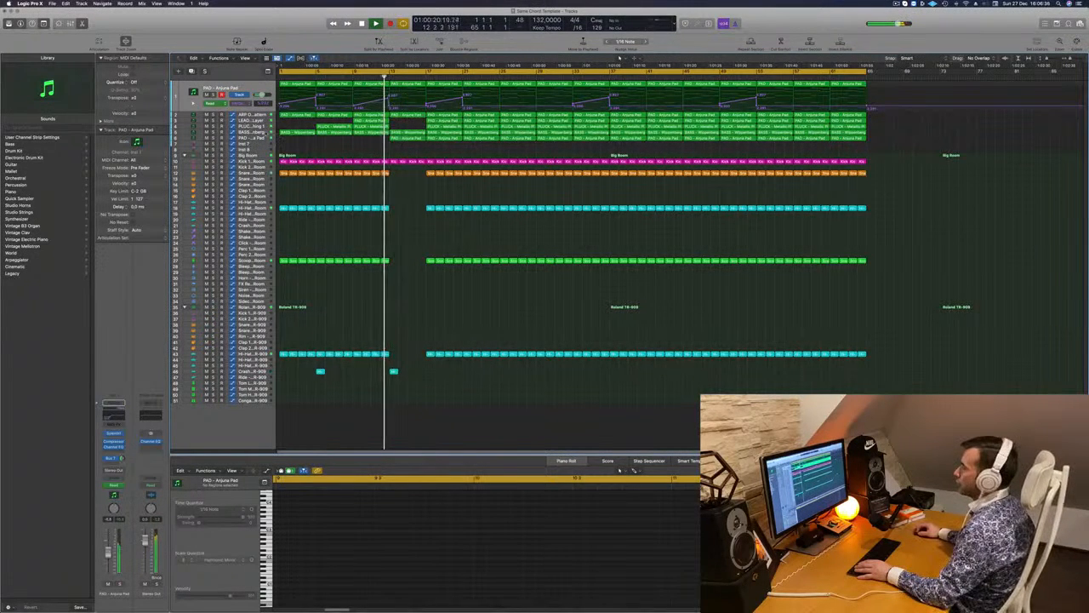
Step: Drop the BASS - Wippenberg filter automation back to a low value at bar 13
click(268, 133)
click(391, 126)
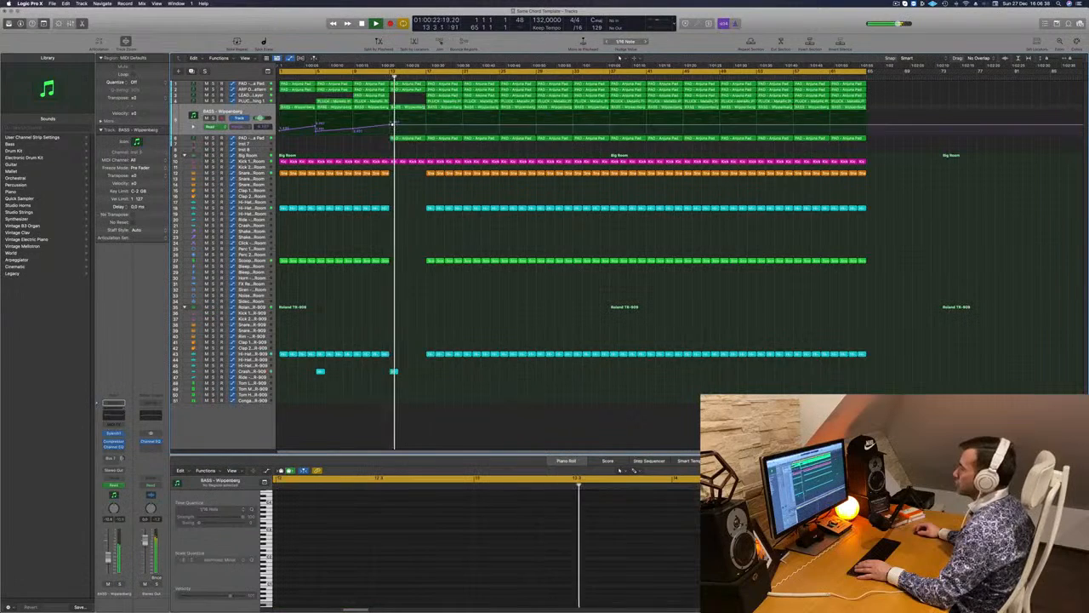
drag(392, 125, 392, 130)
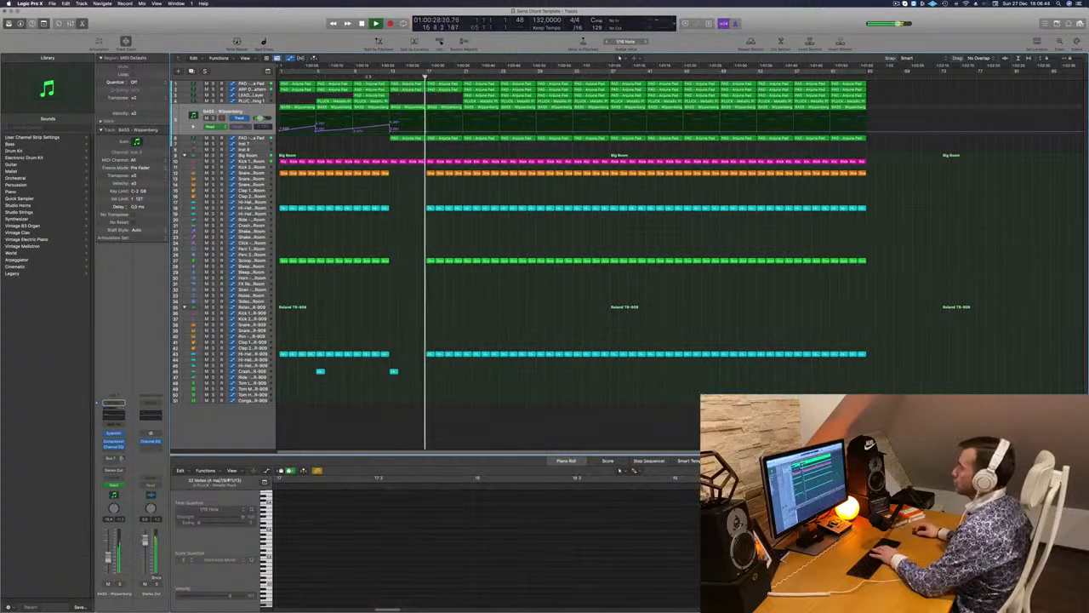
Step: Delete the ARP OnePattern regions from bar 13 to bar 21 and add a bass filter rise that drops at bar 17
click(406, 89)
key(Delete)
click(436, 90)
key(Delete)
scroll(401, 152, down, 3)
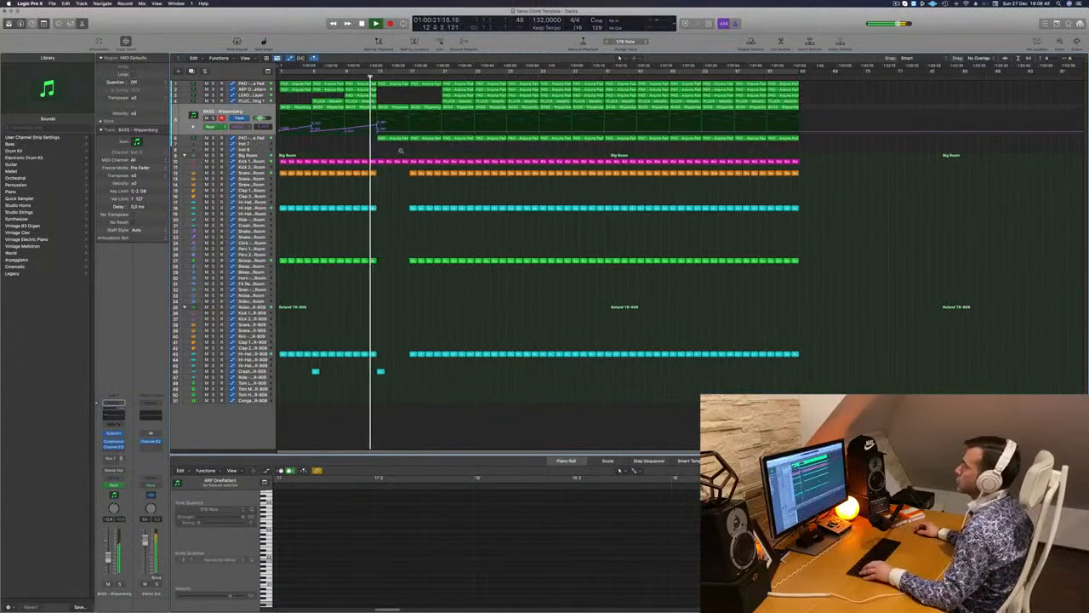
mouse_move(400, 132)
mouse_down()
mouse_move(402, 122)
mouse_move(403, 135)
mouse_up()
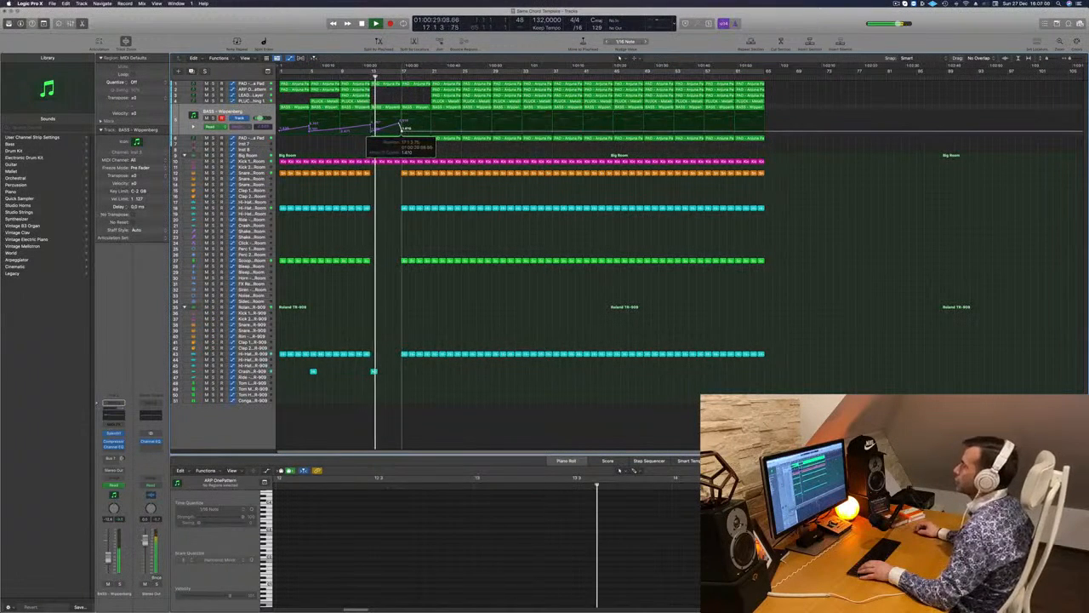
Step: Delete the snare, hi-hat and other non-kick drum regions from bar 17 to bar 21
drag(400, 174, 417, 308)
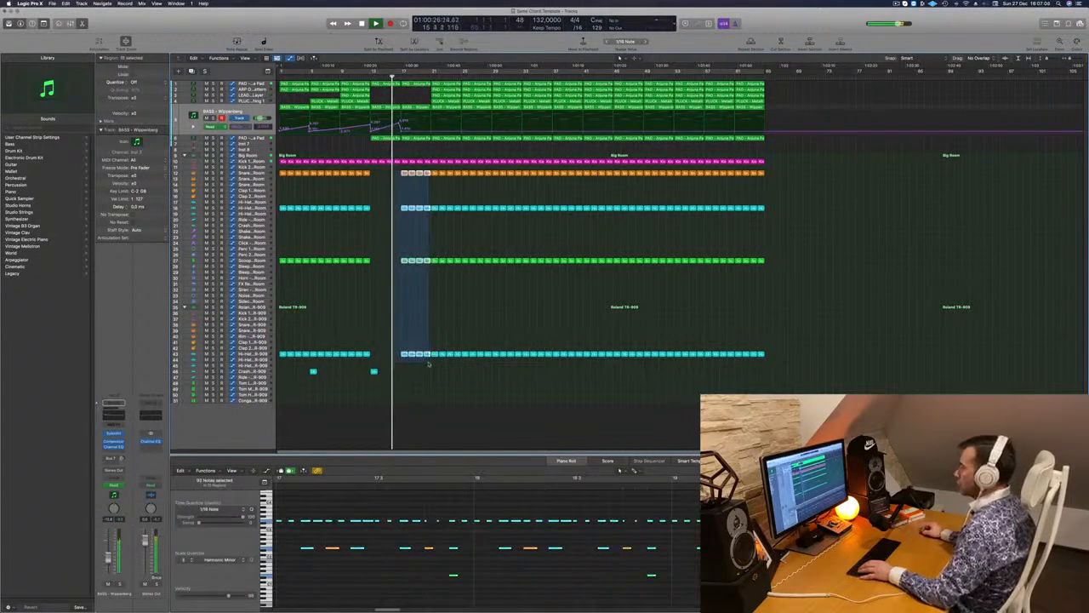
key(Delete)
scroll(426, 123, up, 3)
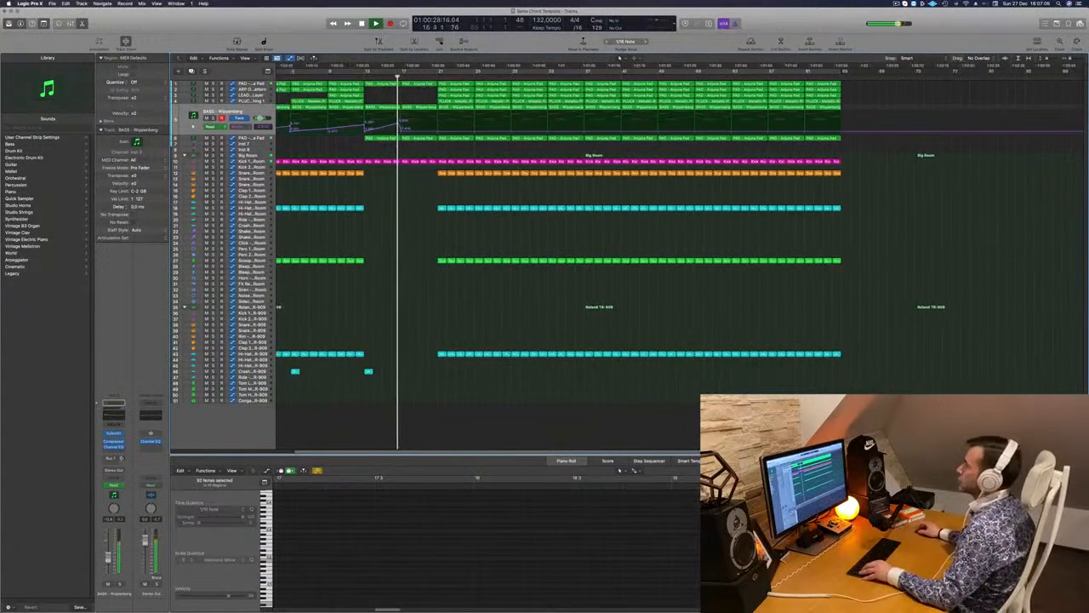
Step: Adjust the PAD - Anjuna Pad filter automation at bar 17, and delete all drum and ARP OnePattern regions from bar 21 to bar 25
click(252, 84)
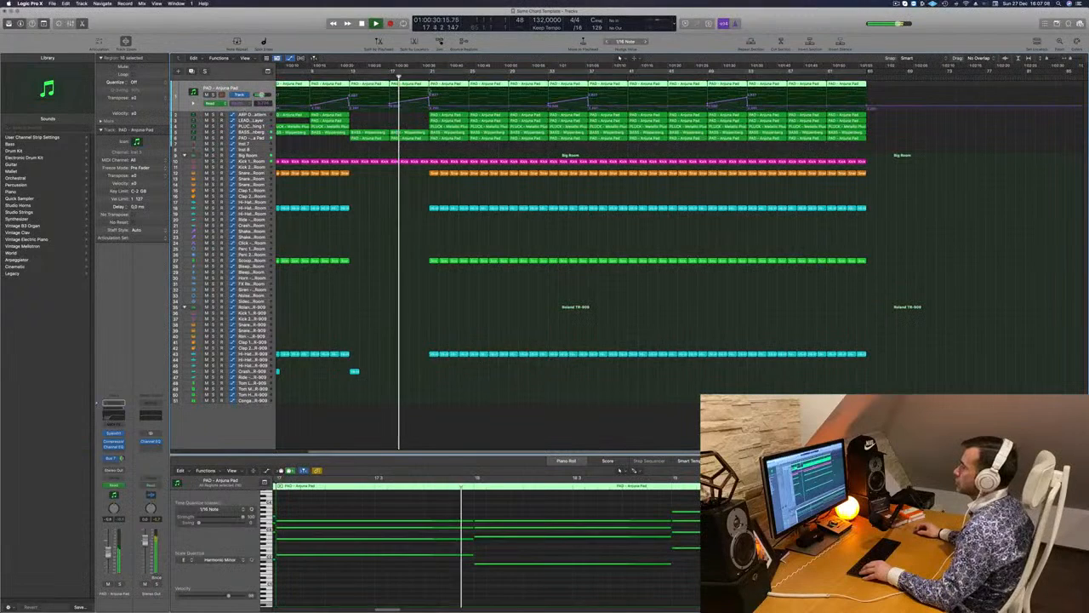
click(390, 105)
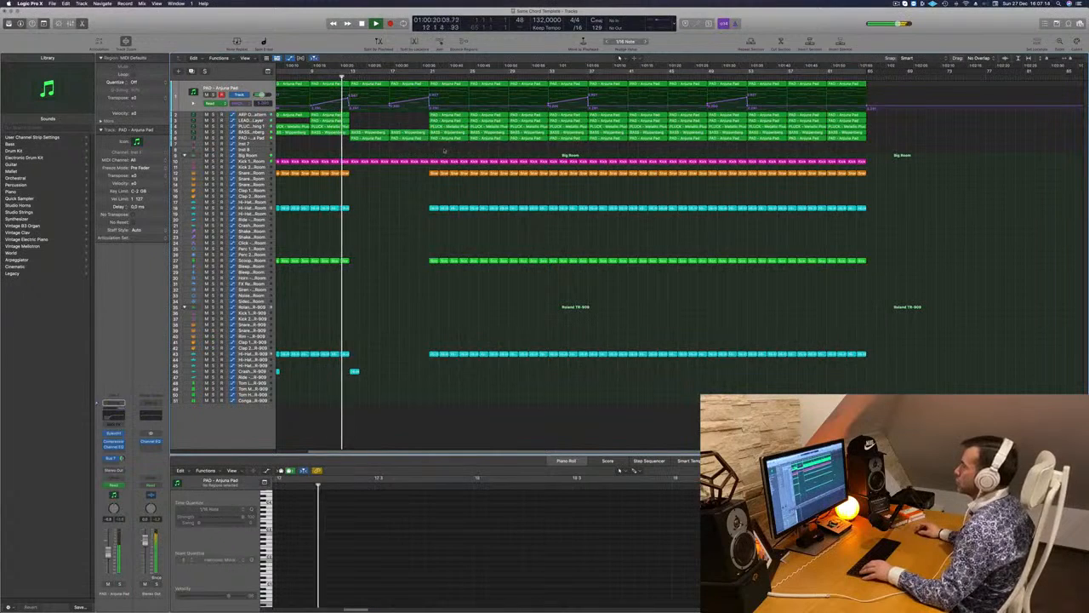
drag(430, 156, 459, 345)
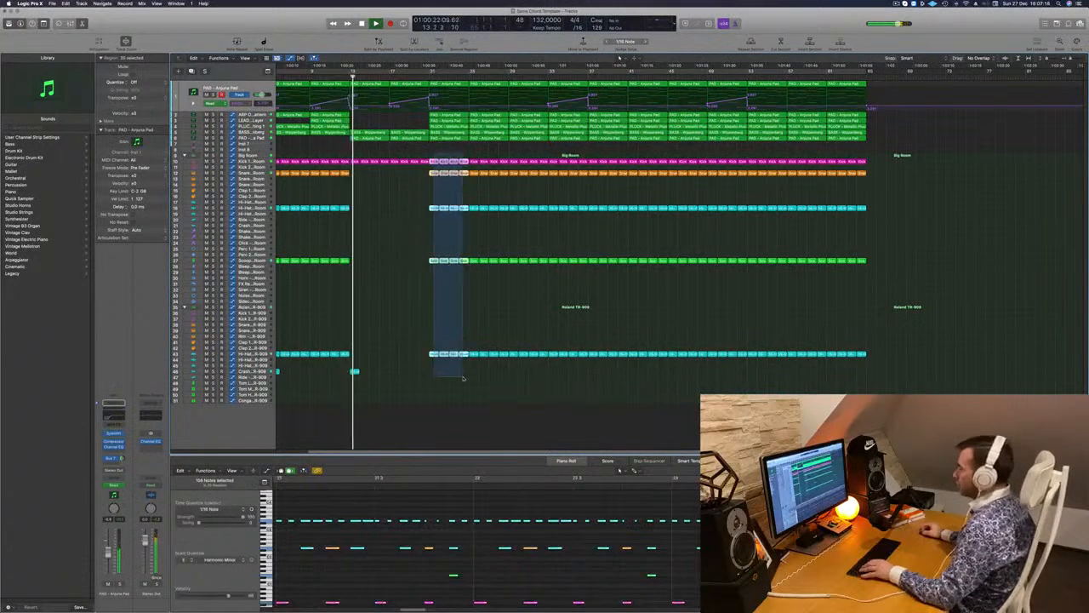
key(Delete)
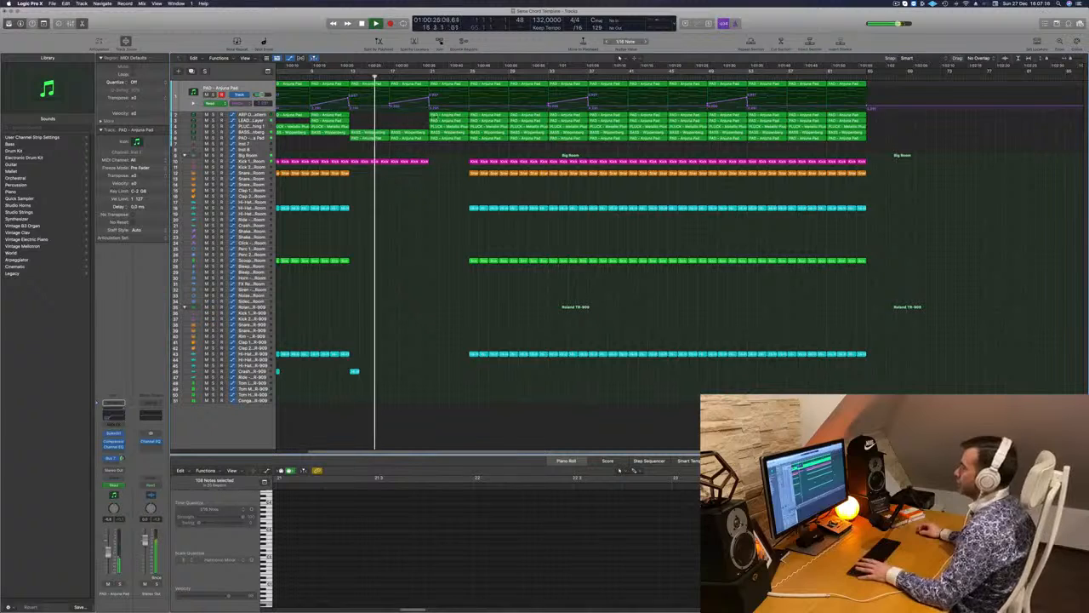
Step: Name all regions in the arrangement after their tracks
key(super+a)
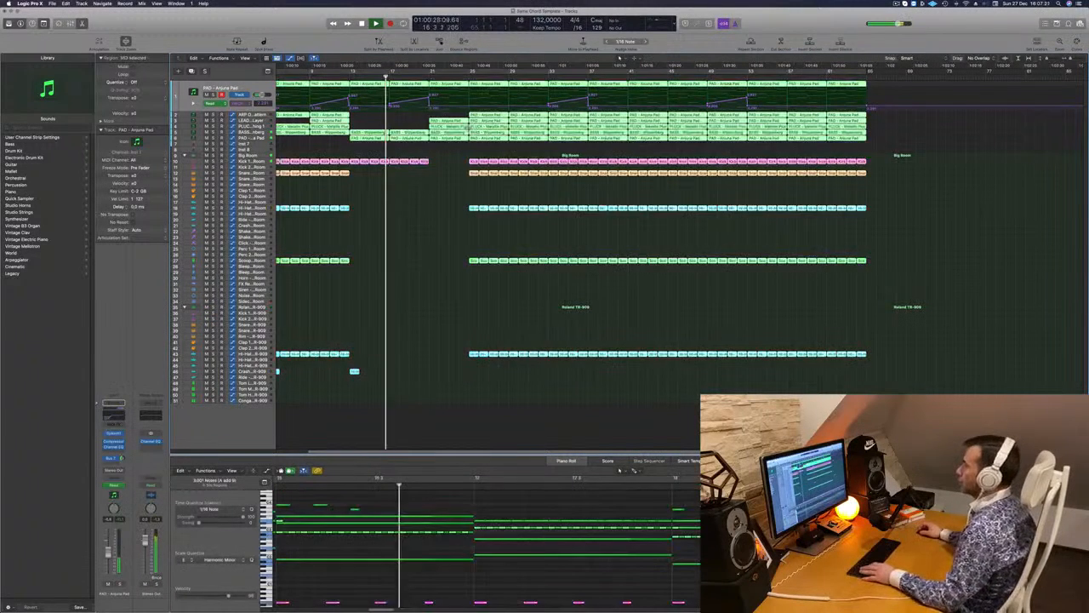
right_click(496, 117)
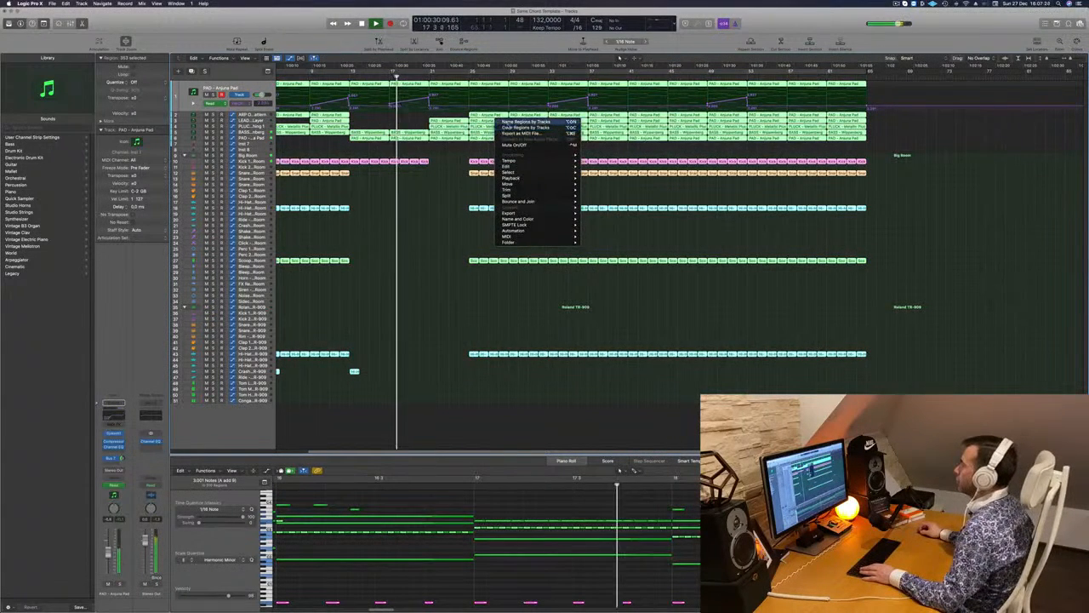
click(507, 123)
right_click(489, 123)
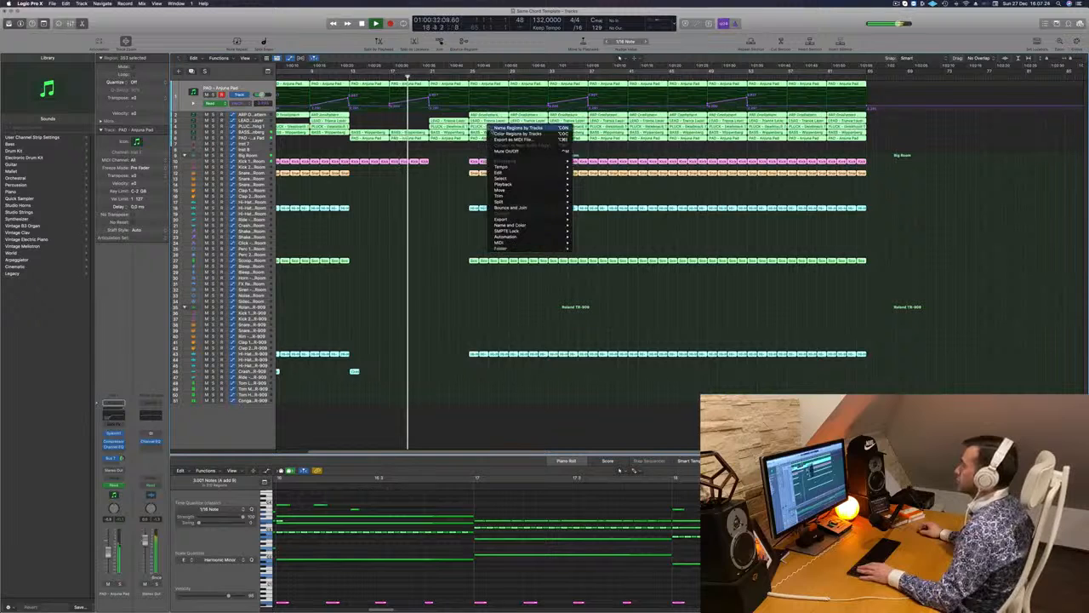
right_click(451, 155)
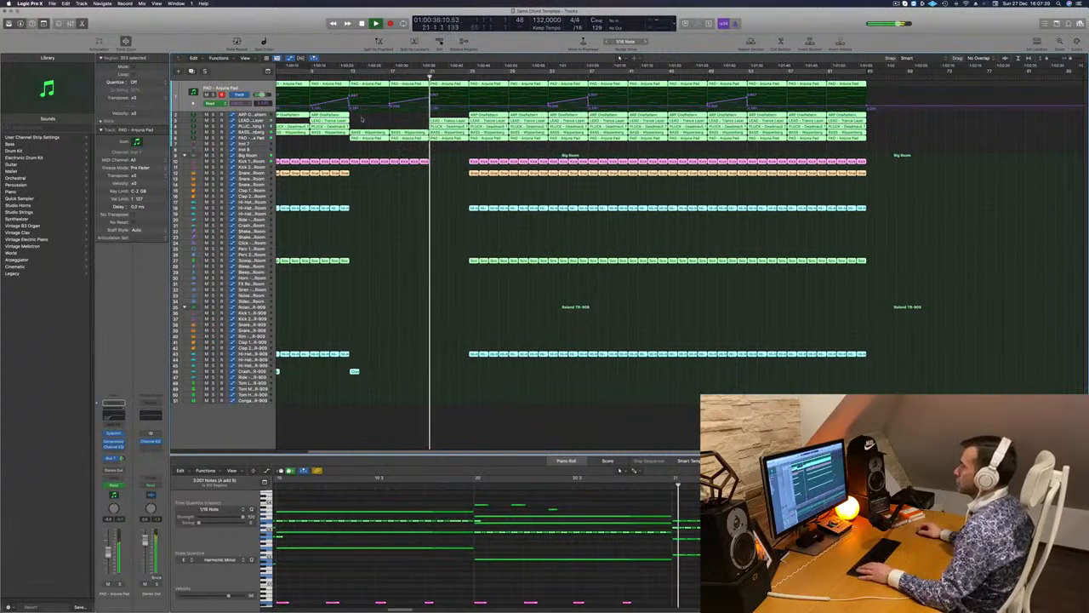
click(408, 121)
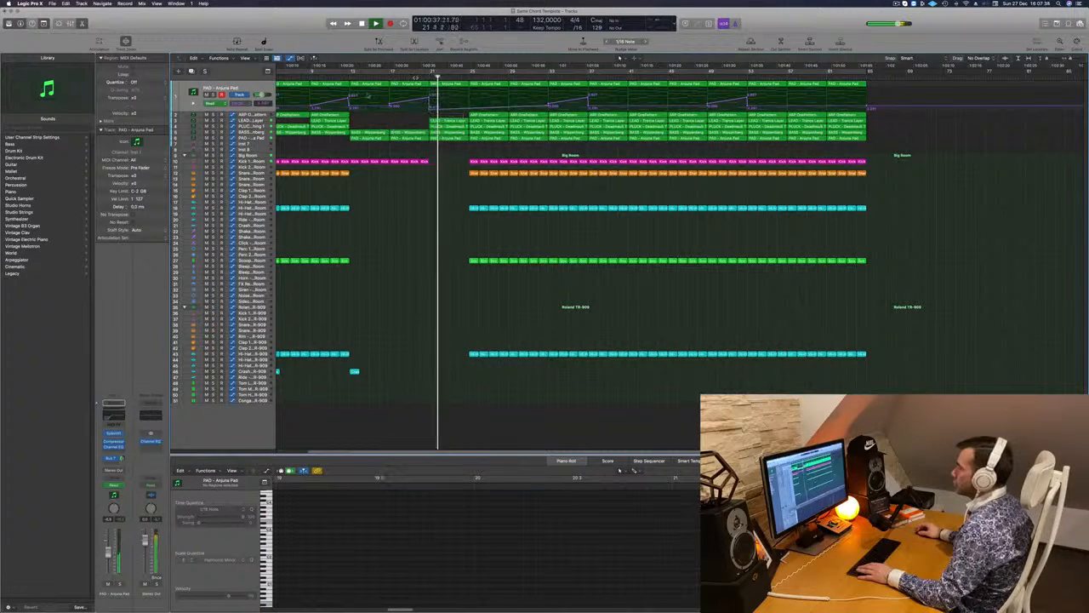
Step: Add a point to the BASS - Wippenberg filter automation at bar 21 so the filter falls from bar 17
click(425, 133)
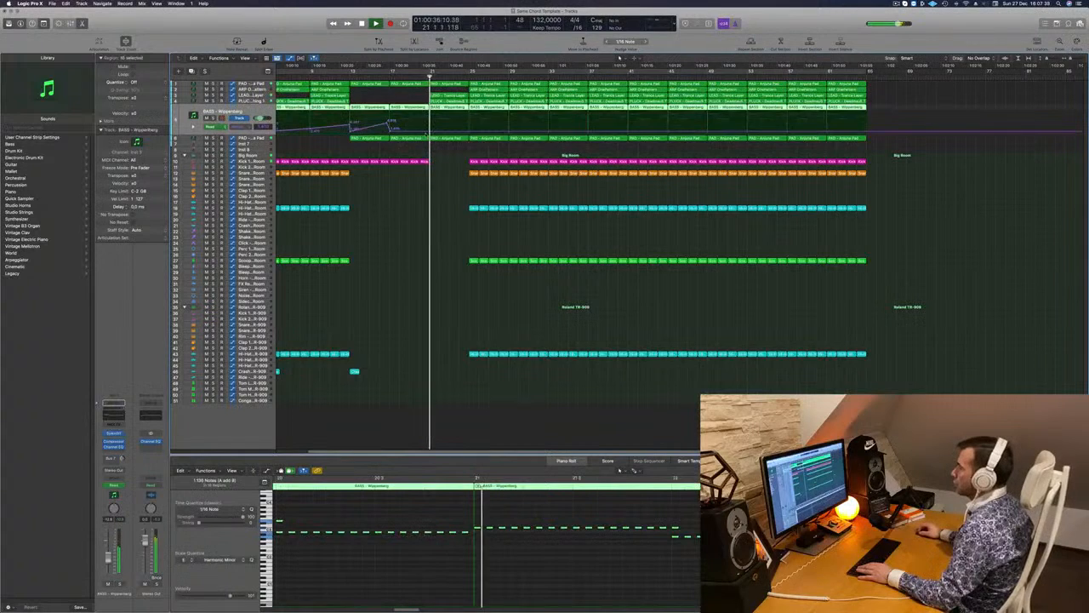
click(431, 134)
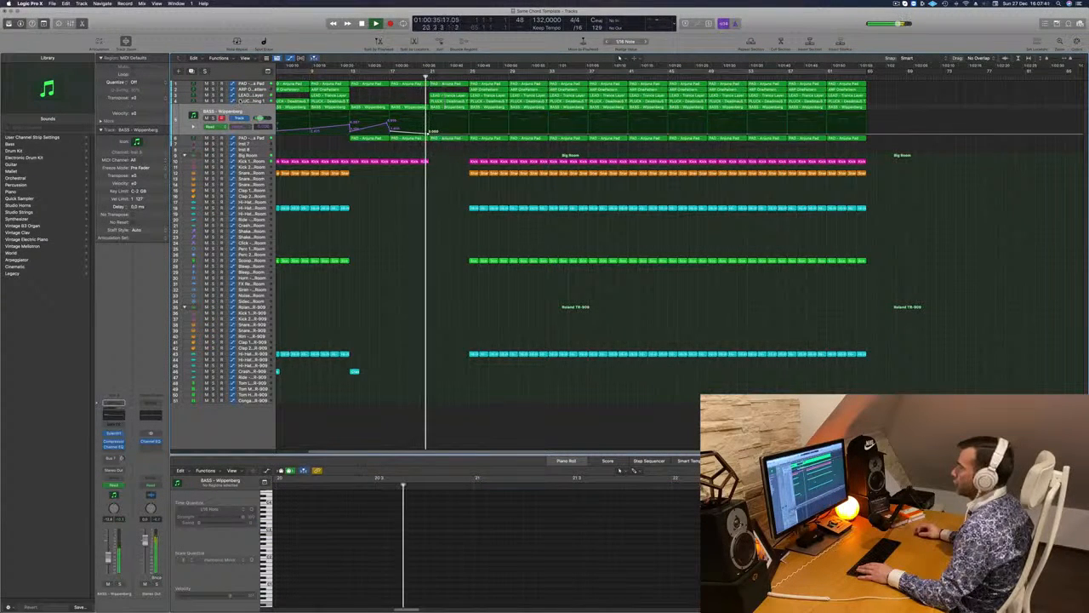
Step: Delete the LEAD - Trance Layer region from bar 21 to bar 25
click(426, 96)
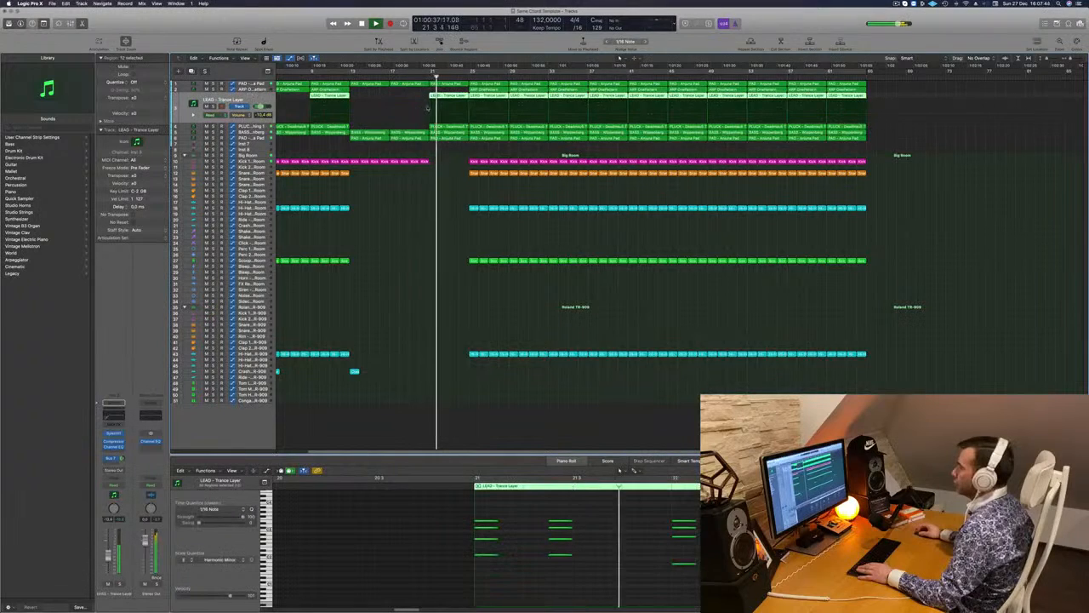
click(453, 91)
click(451, 95)
key(Delete)
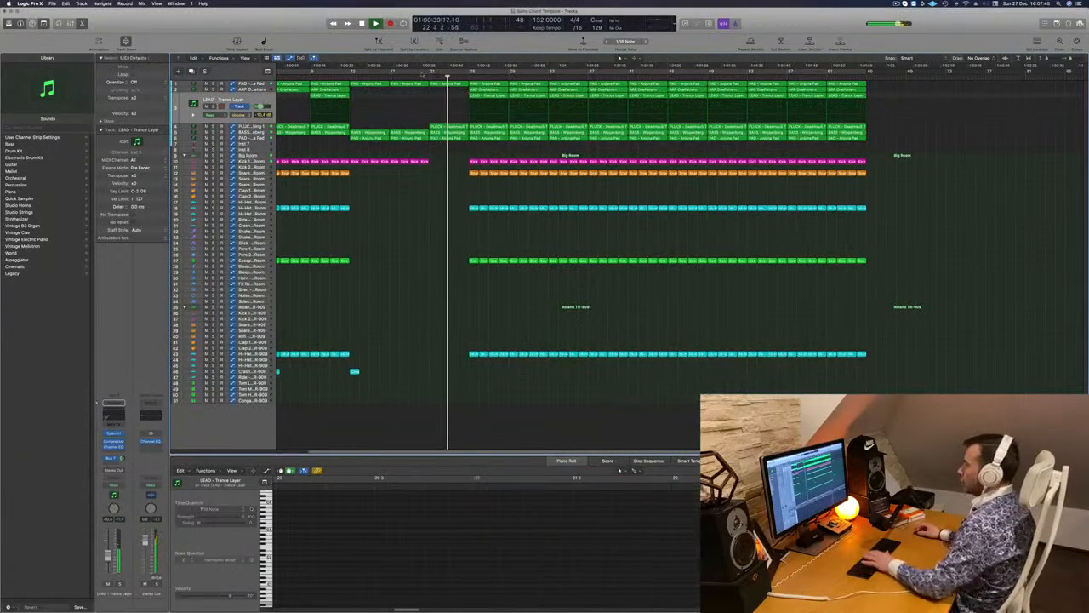
Step: Set the PLUCK - Deadmau5 Thing 1 track to Touch automation and record a Sylenth1 filter cutoff movement from bar 21
key(Down)
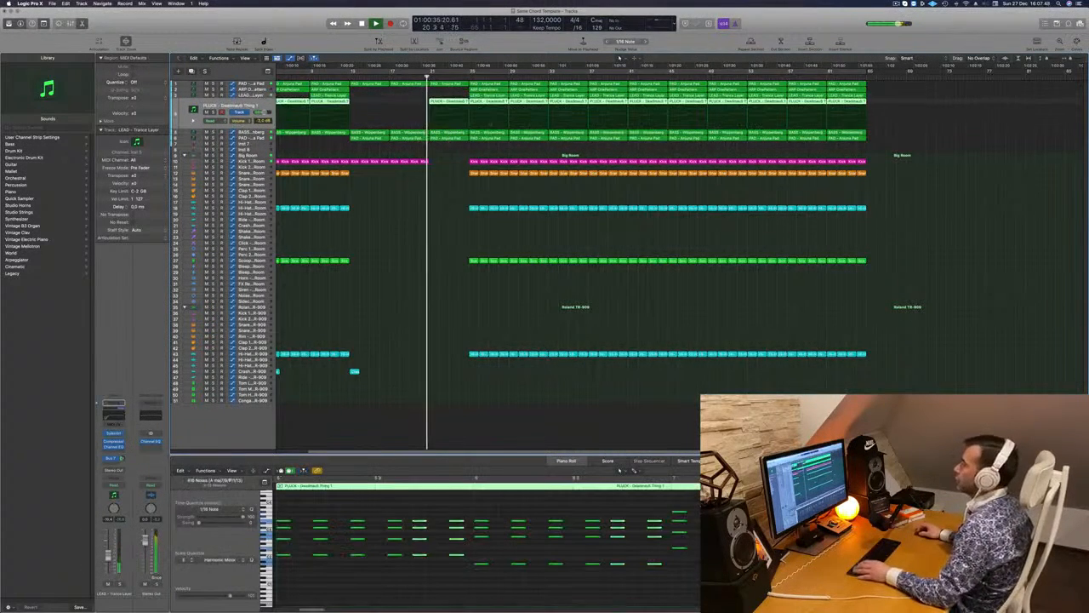
click(111, 486)
click(111, 491)
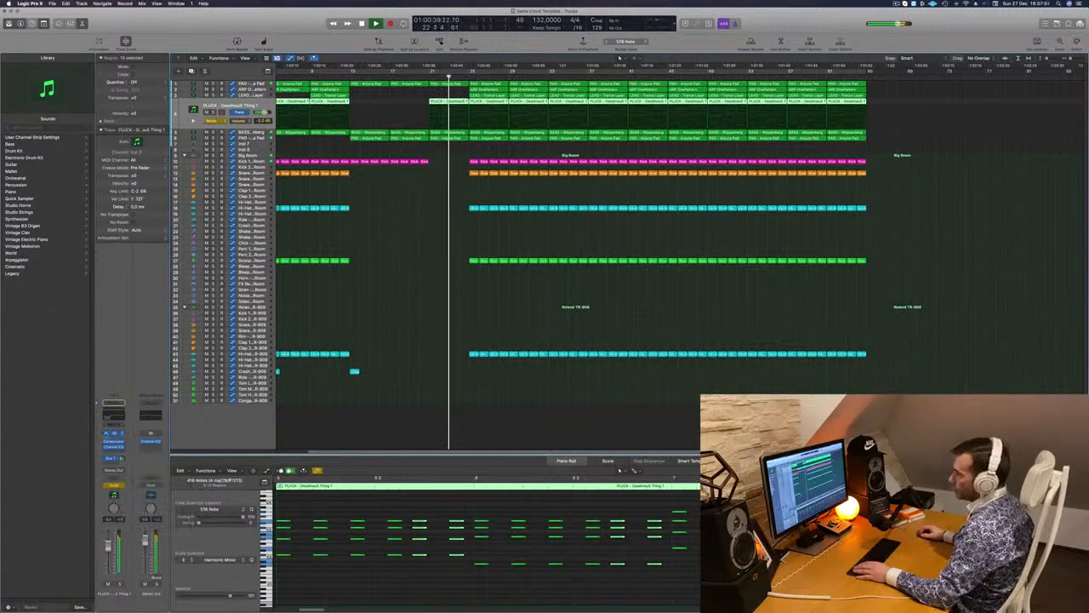
key(v)
click(590, 160)
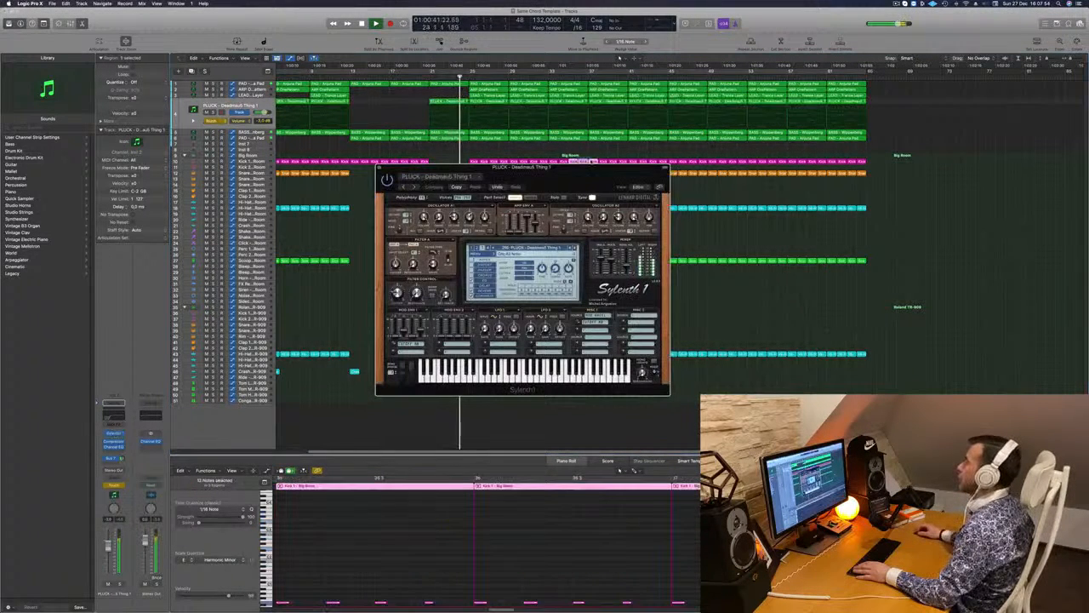
drag(570, 171, 677, 169)
click(421, 73)
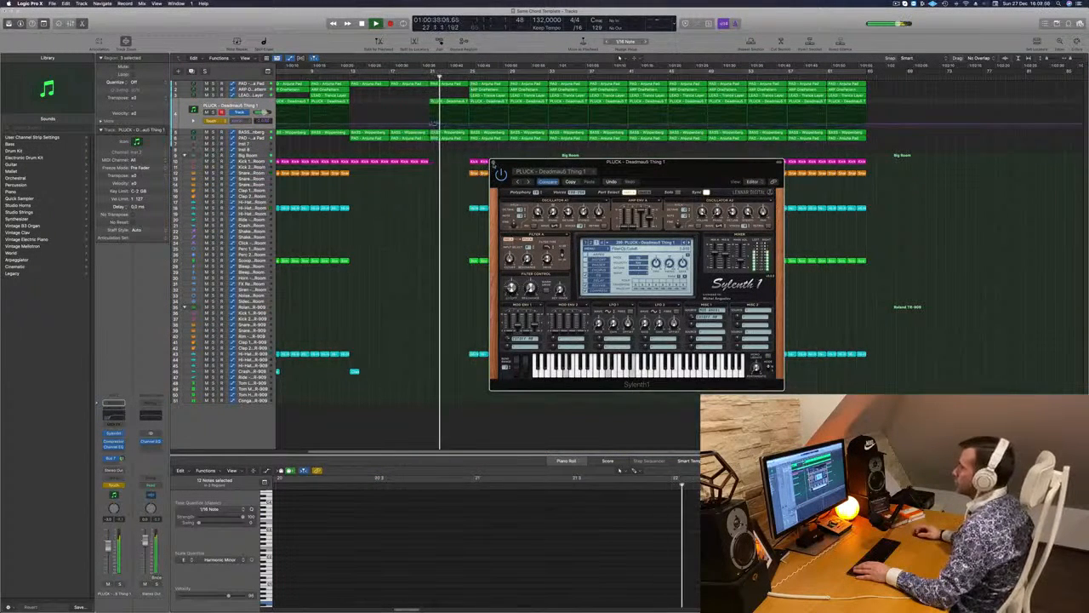
click(493, 163)
Step: Shape the PLUCK - Deadmau5 Thing 1 filter automation into a rise from bar 21 to bar 25
click(433, 124)
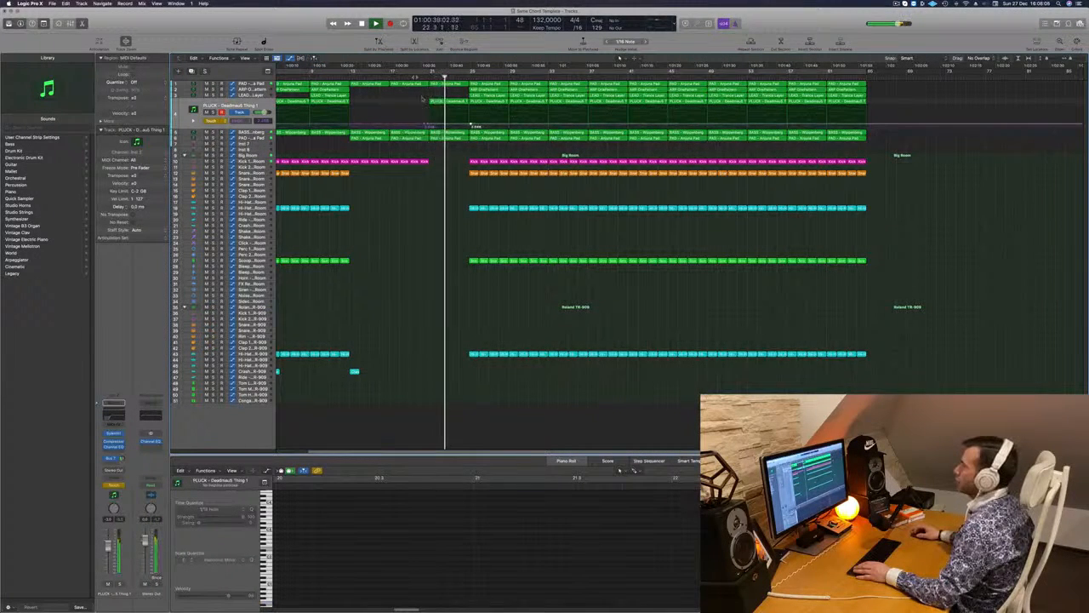
drag(430, 124, 429, 127)
Step: Delete the kick, snare, hi-hat and other Big Room drum regions from bar 25 to bar 29
key(super+Right)
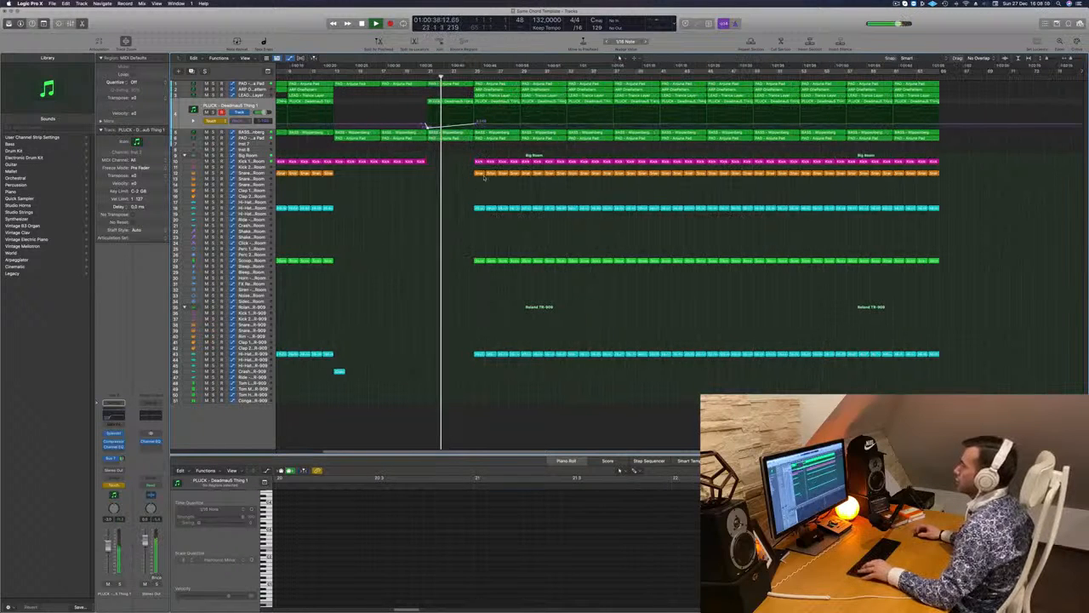
drag(465, 169, 519, 352)
key(Delete)
key(super+Left)
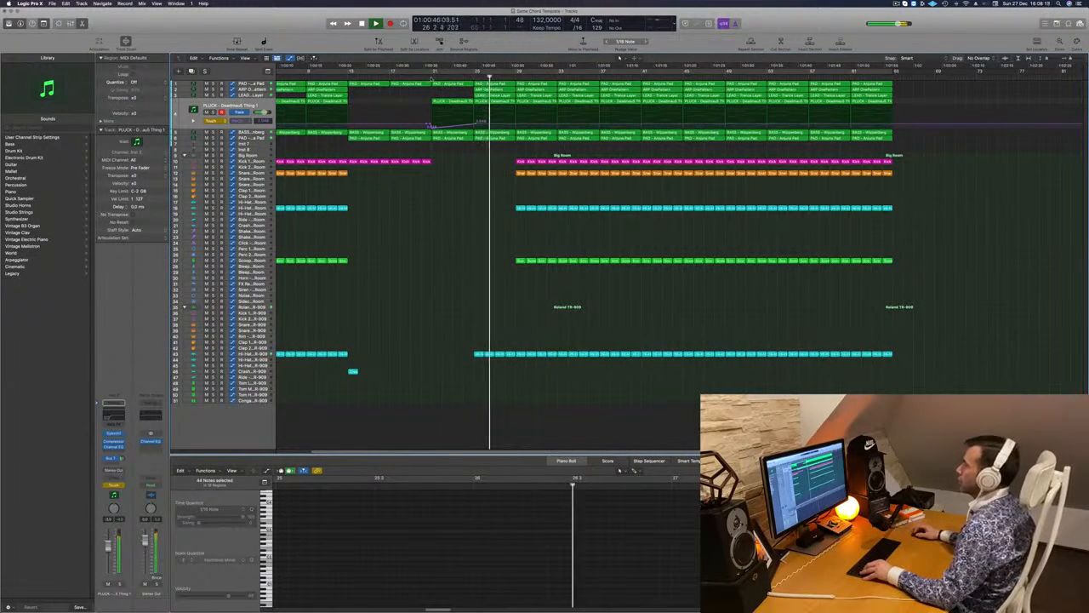
key(super+Right)
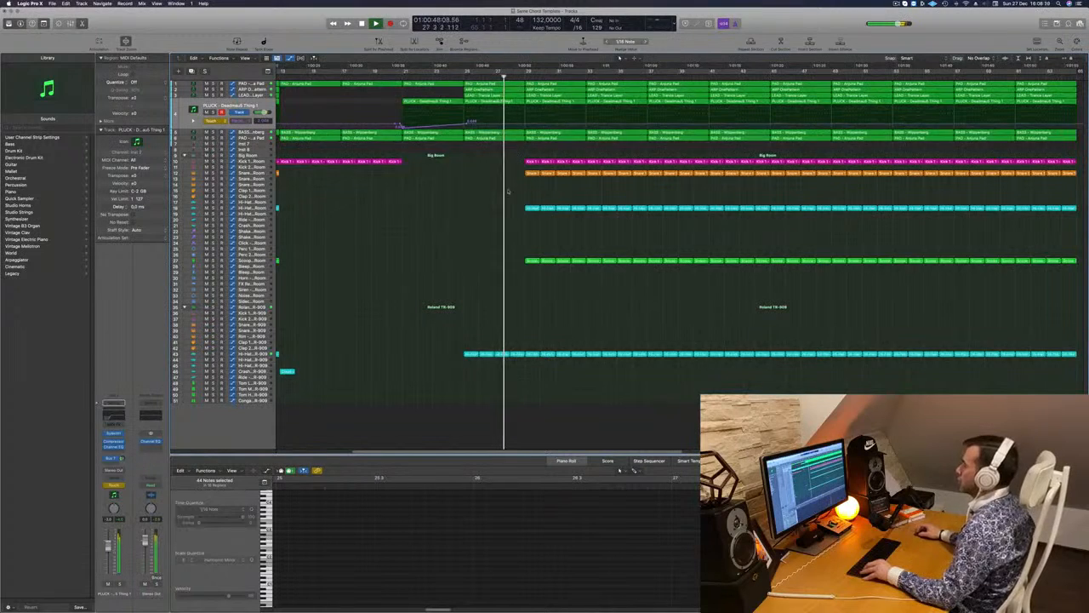
key(super+Left)
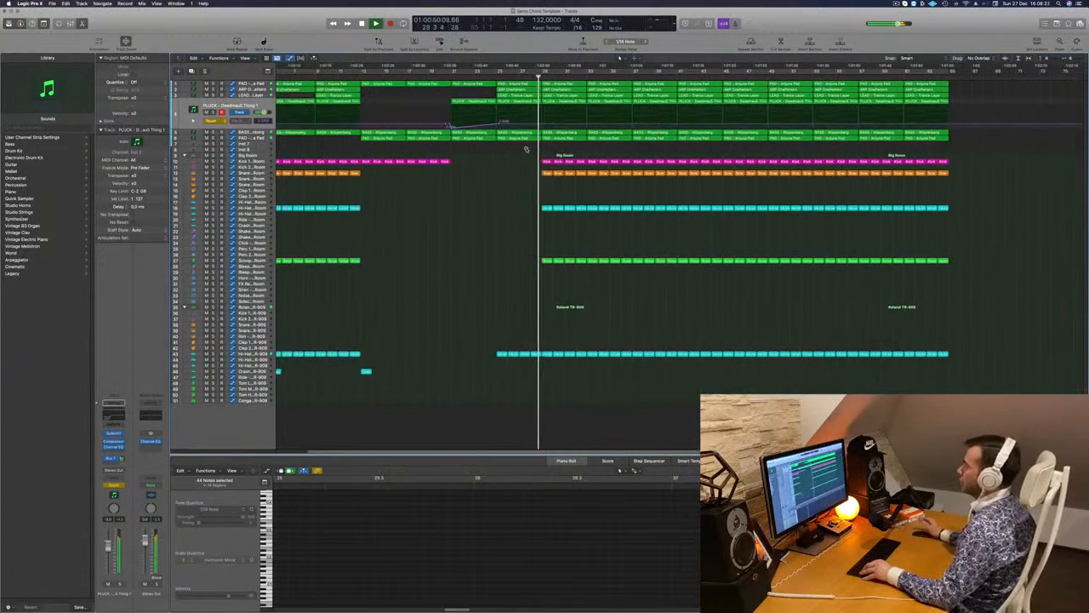
key(super+Left)
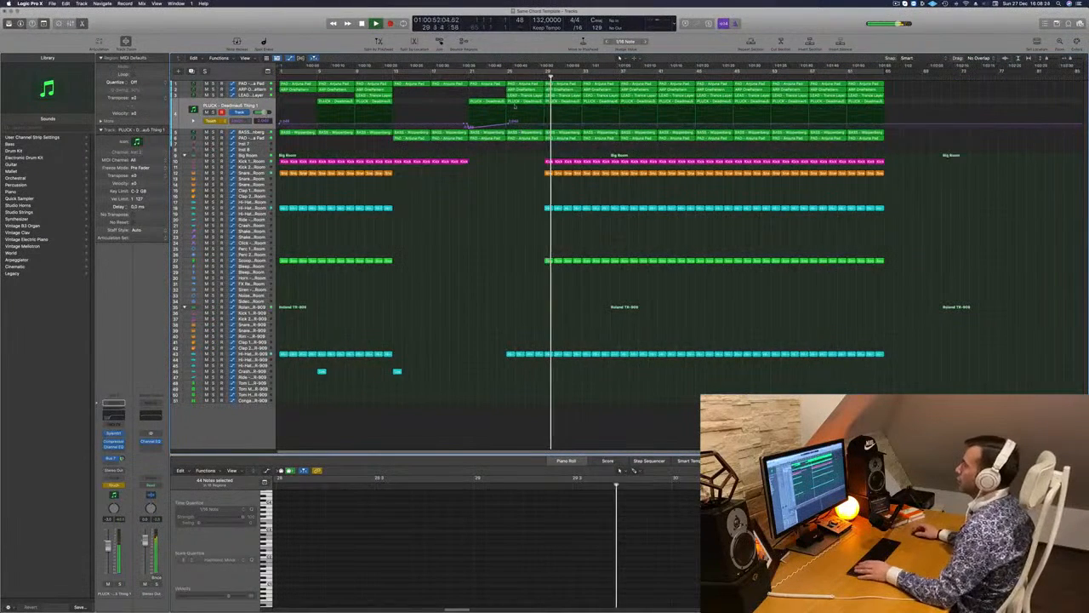
key(super+Left)
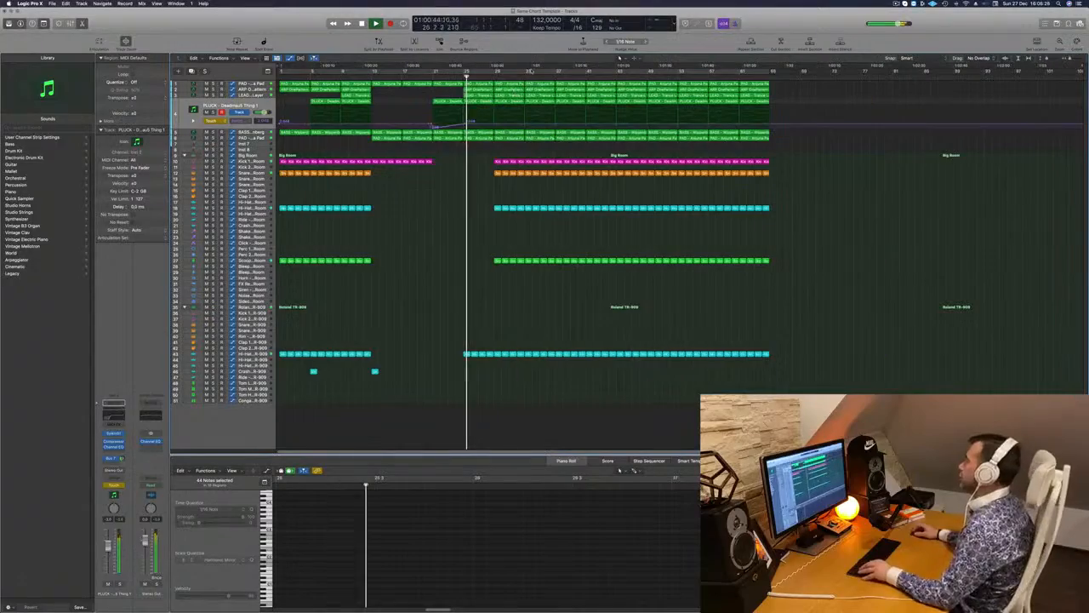